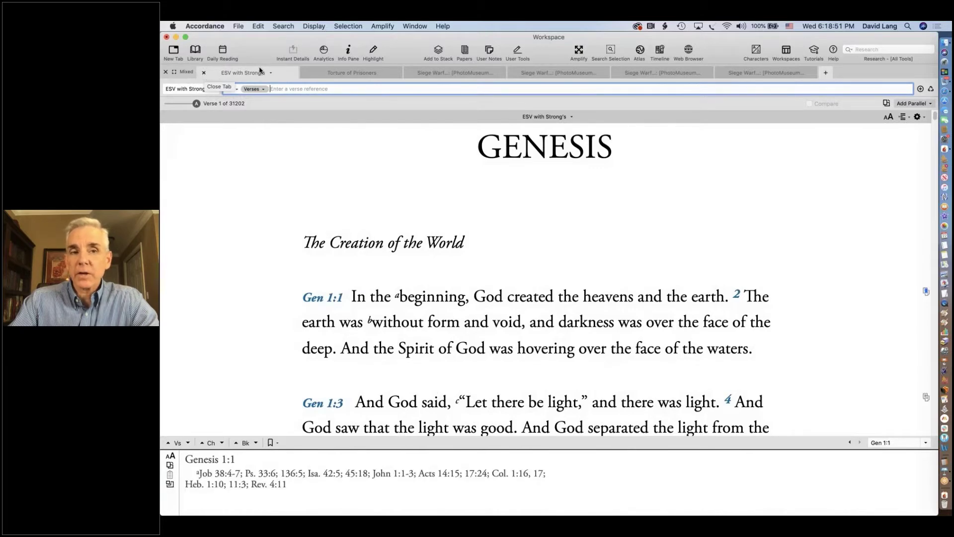
- Close all other tabs, keeping only ESV with Strong's, and go to 1 Peter in it
alt+click(203, 73)
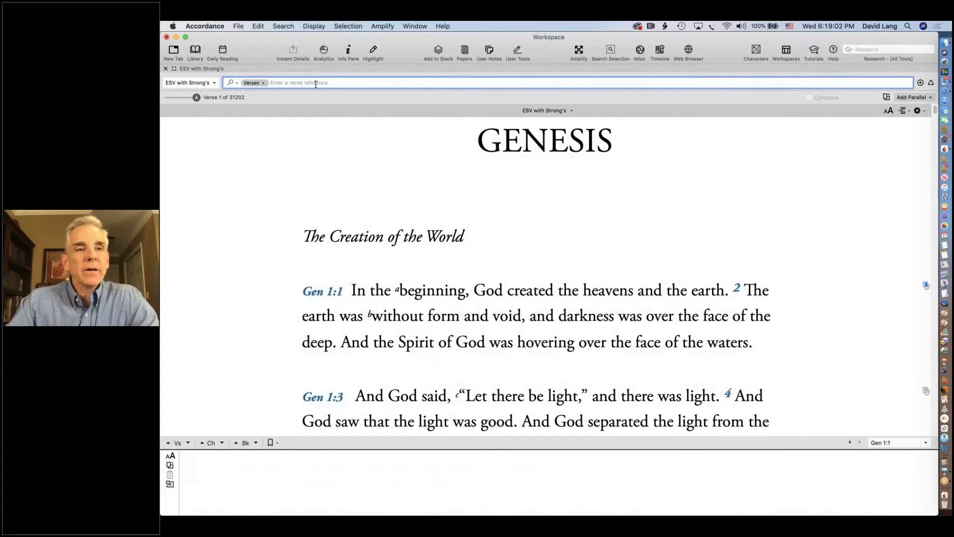
text(1)
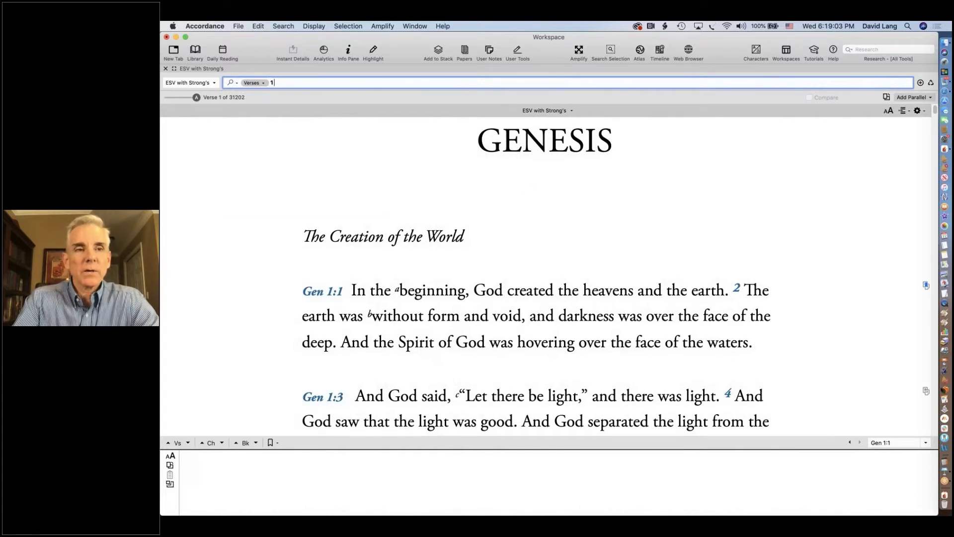
text( peter)
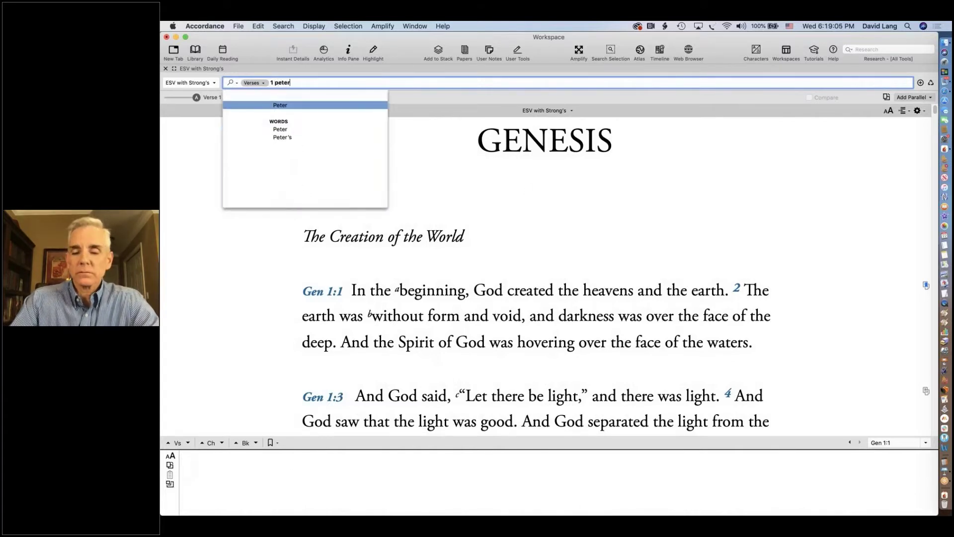
key(Return)
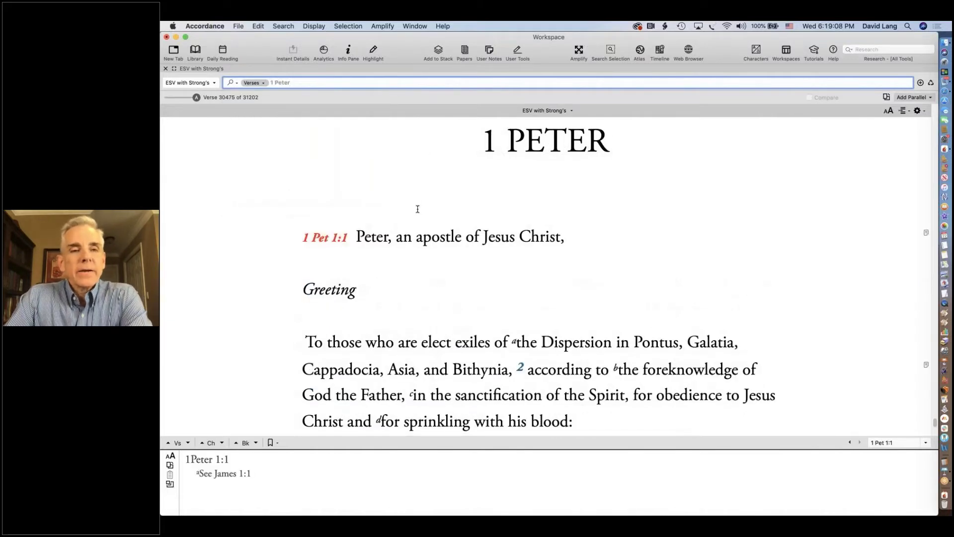
double_click(368, 237)
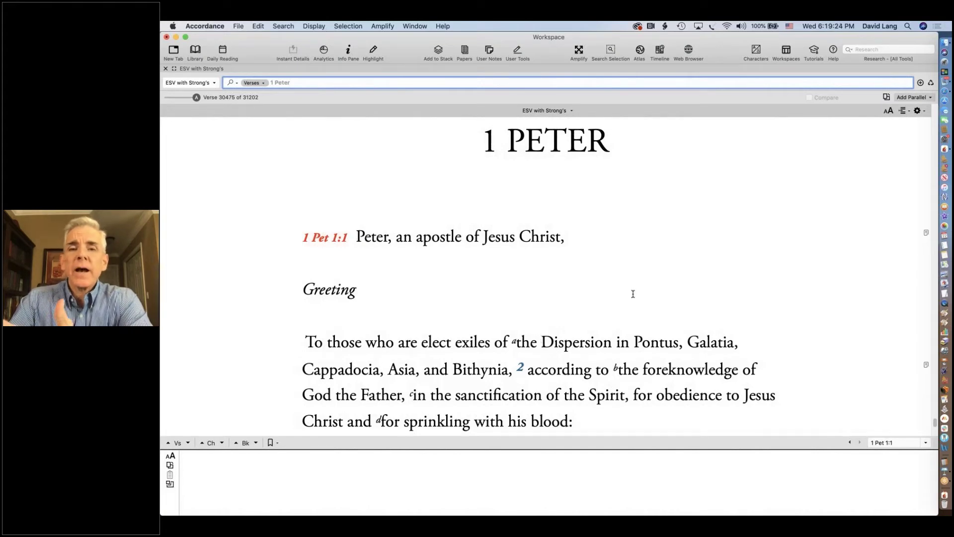
- Switch to Keynote and review the First Peter title slide, The Apostle Peter slide and the "Elect Exiles" slide
click(943, 471)
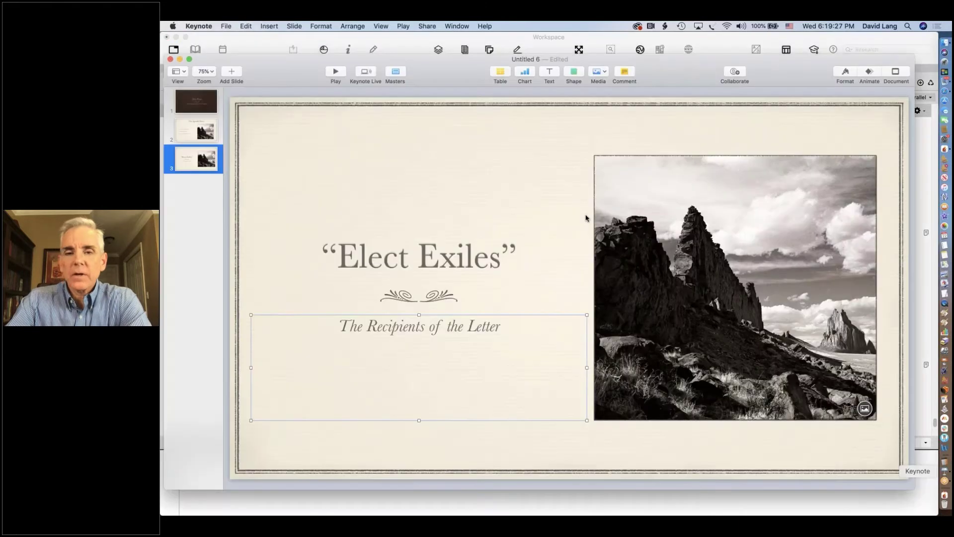
click(201, 103)
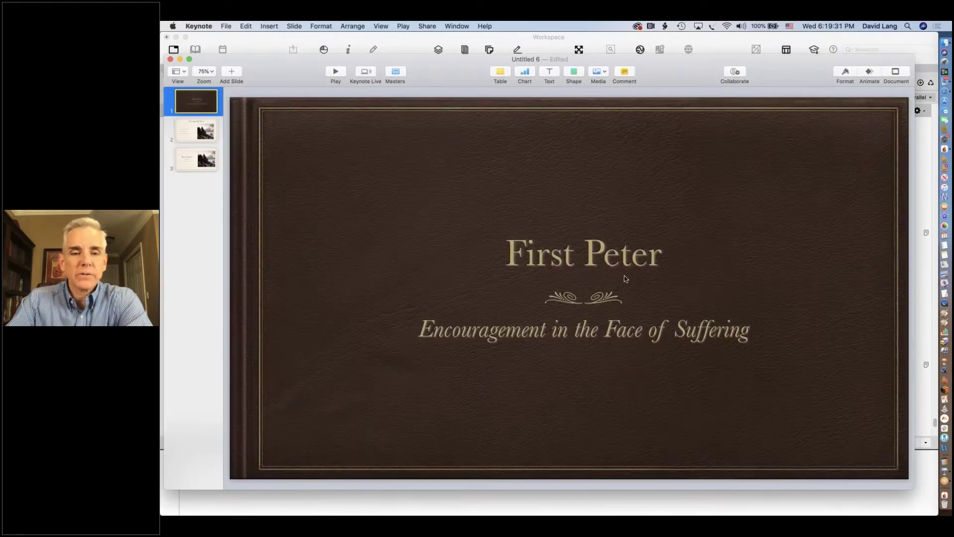
click(192, 127)
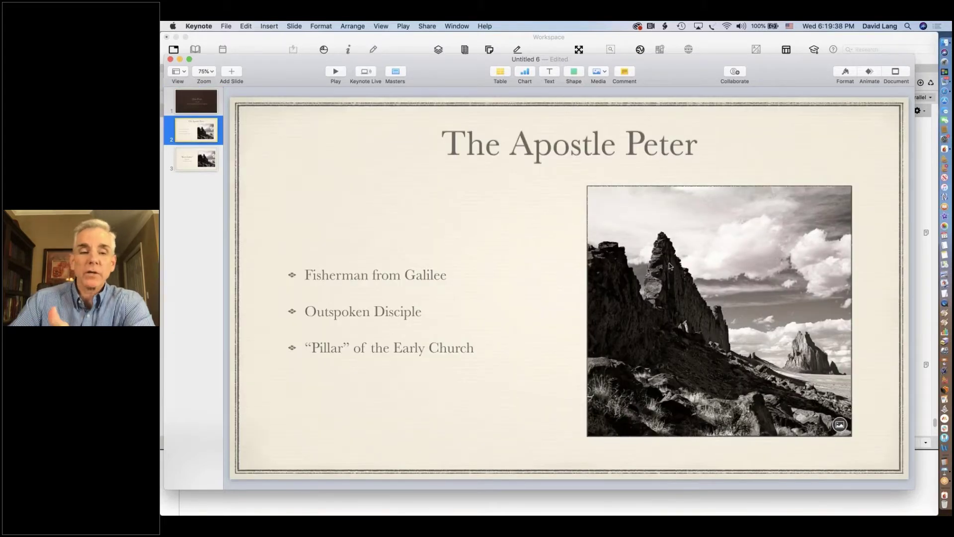
click(187, 158)
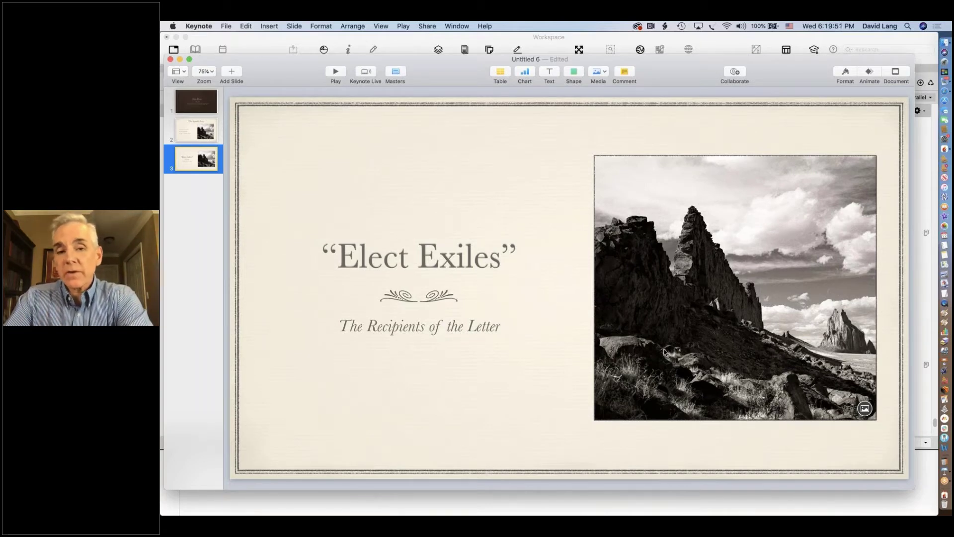
- Switch back to Accordance and open Bible Times PhotoMuseum 3 from the library beside the 1 Peter text
click(710, 40)
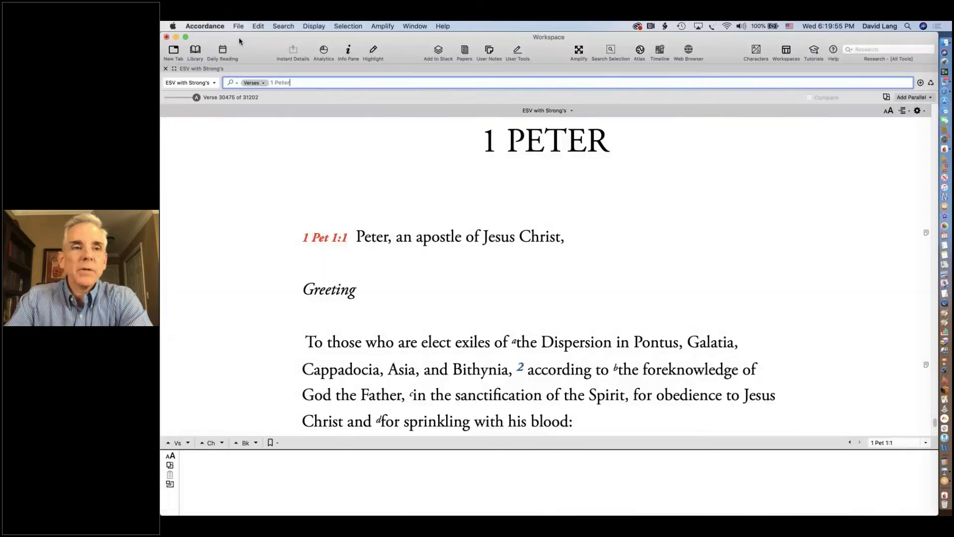
click(194, 50)
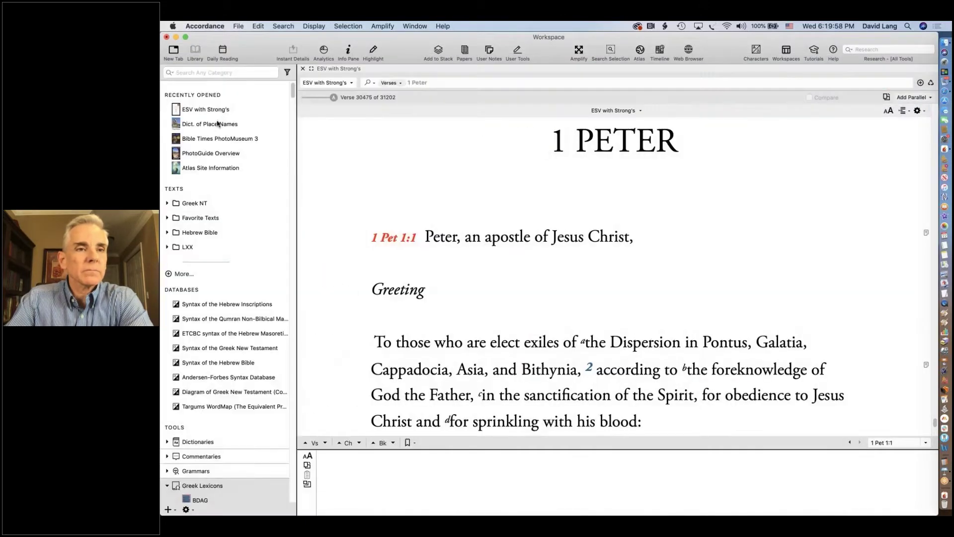
click(210, 141)
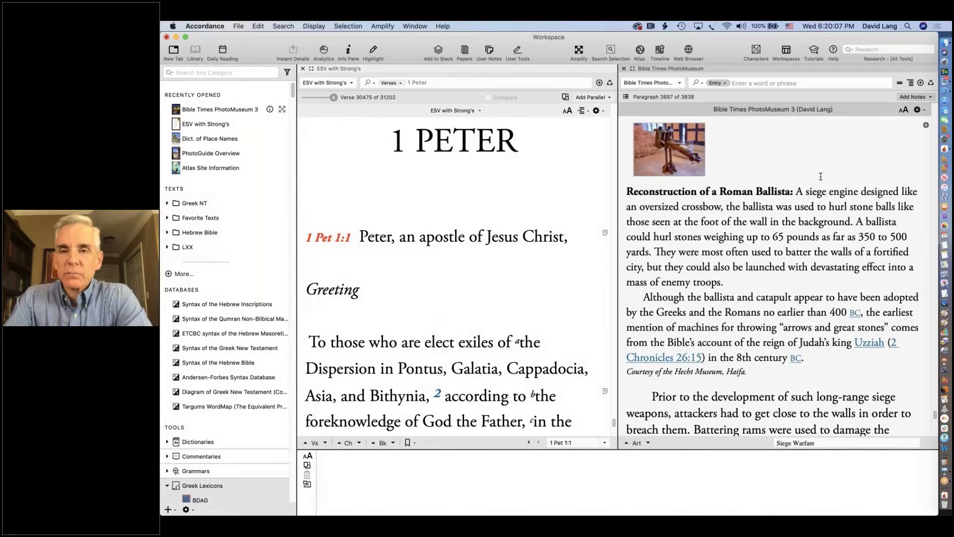
click(786, 83)
text(peter)
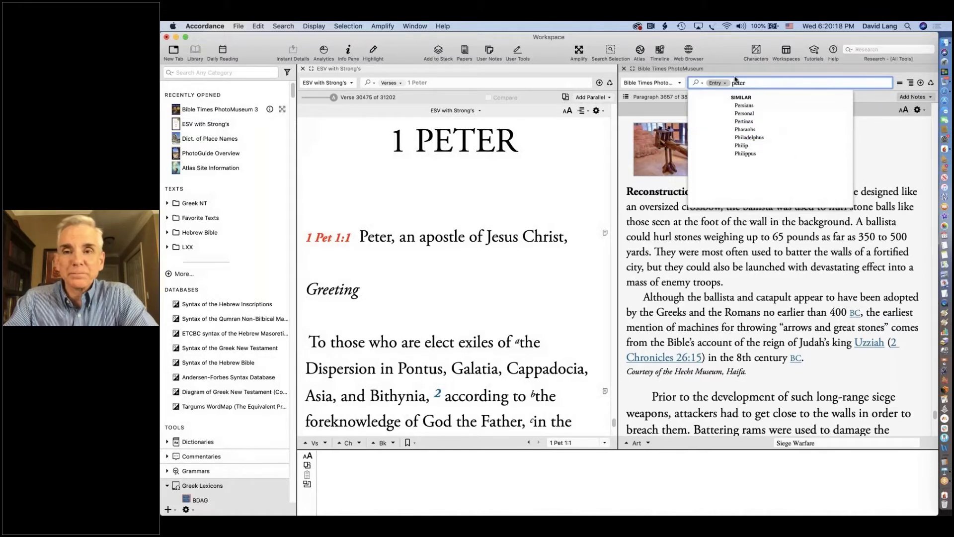
key(BackSpace)
key(BackSpace)
key(BackSpace)
key(BackSpace)
key(BackSpace)
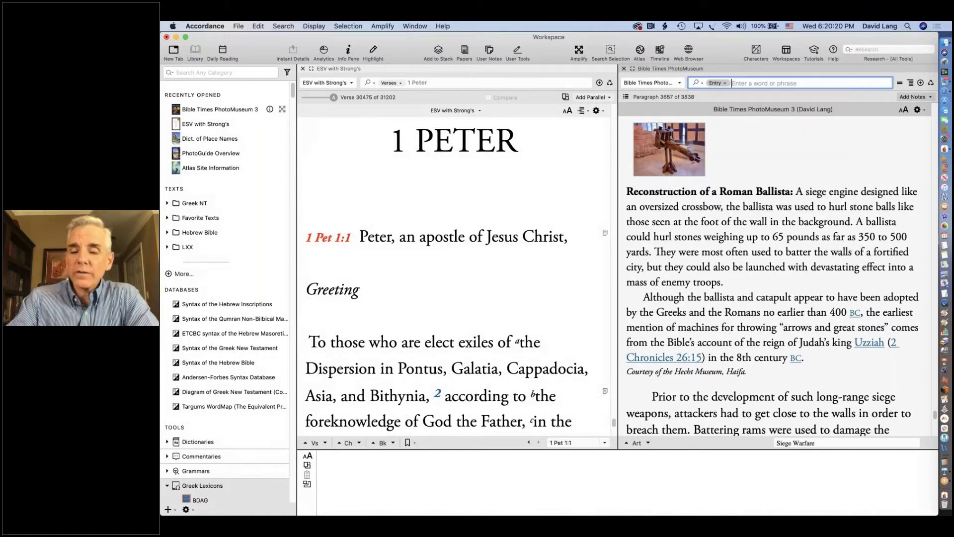
- Show the PhotoMuseum's table of contents and expand its P section to look through the articles
click(626, 98)
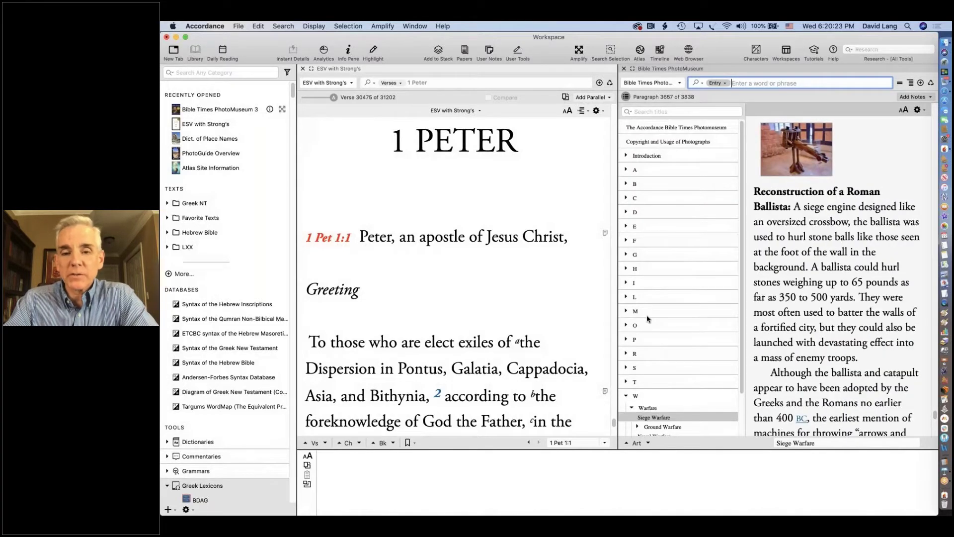
click(625, 340)
scroll(660, 341, down, 5)
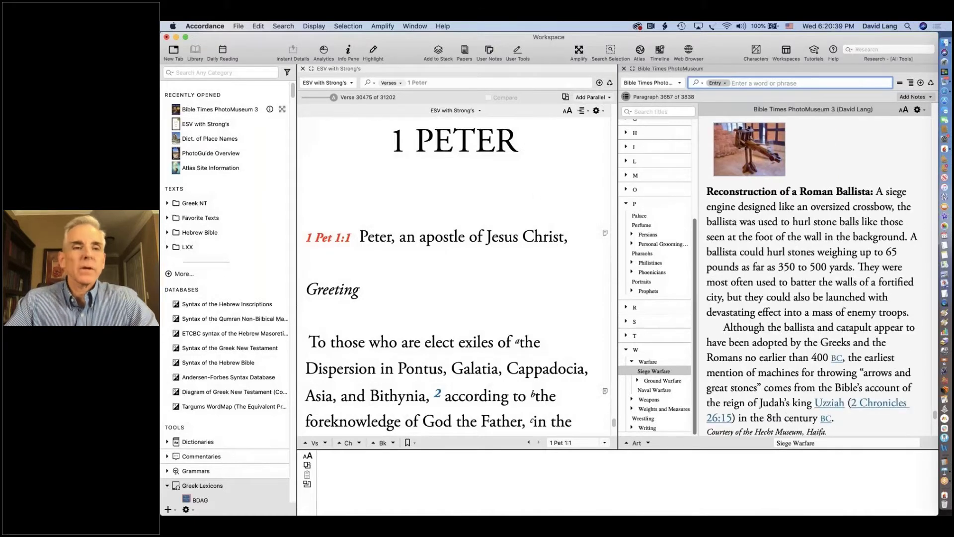
- Set the font size for the table of contents and library to Medium Large in the Appearance preferences
mouse_move(532, 156)
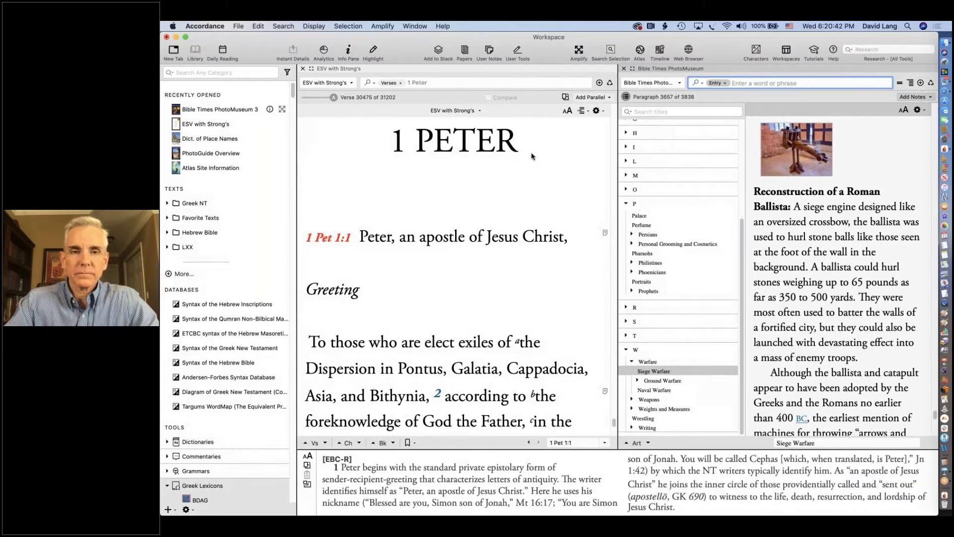
key(super+comma)
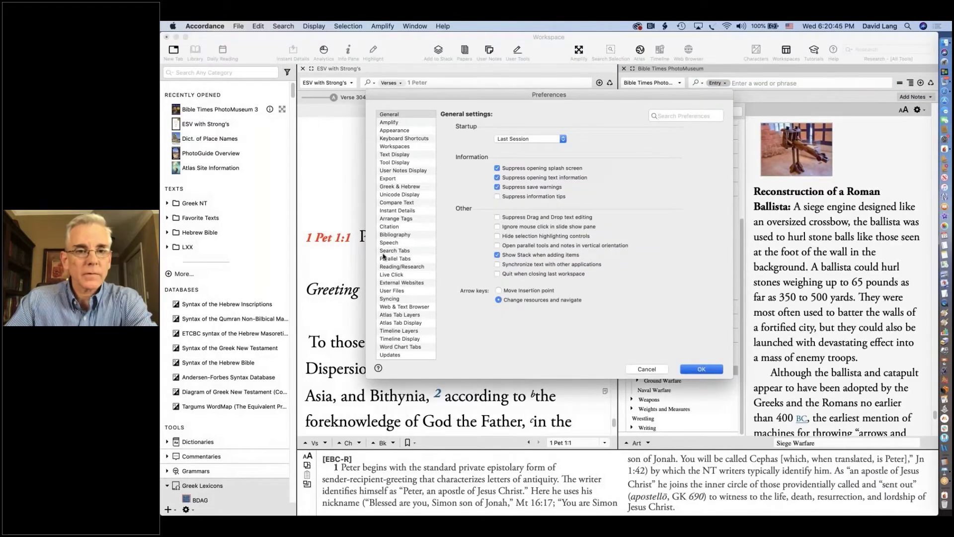
click(388, 131)
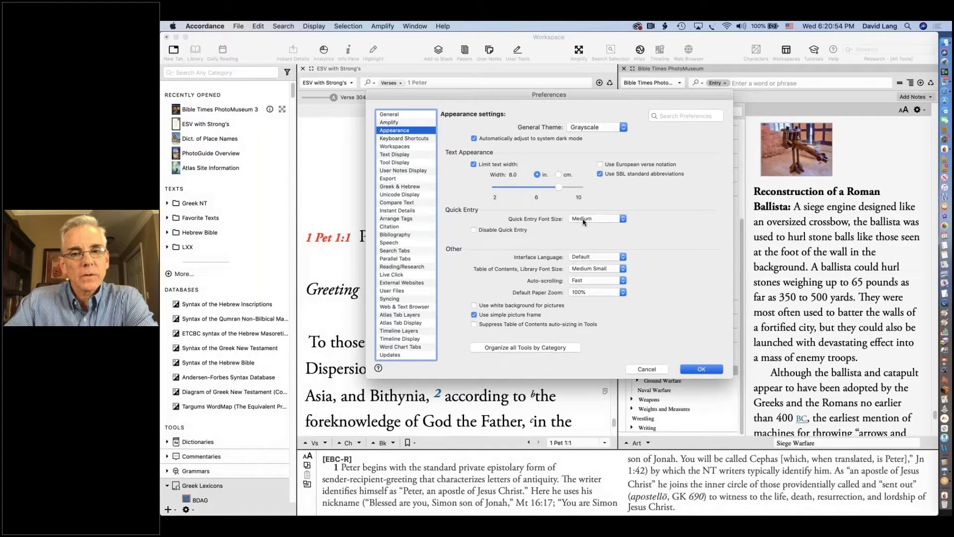
click(593, 219)
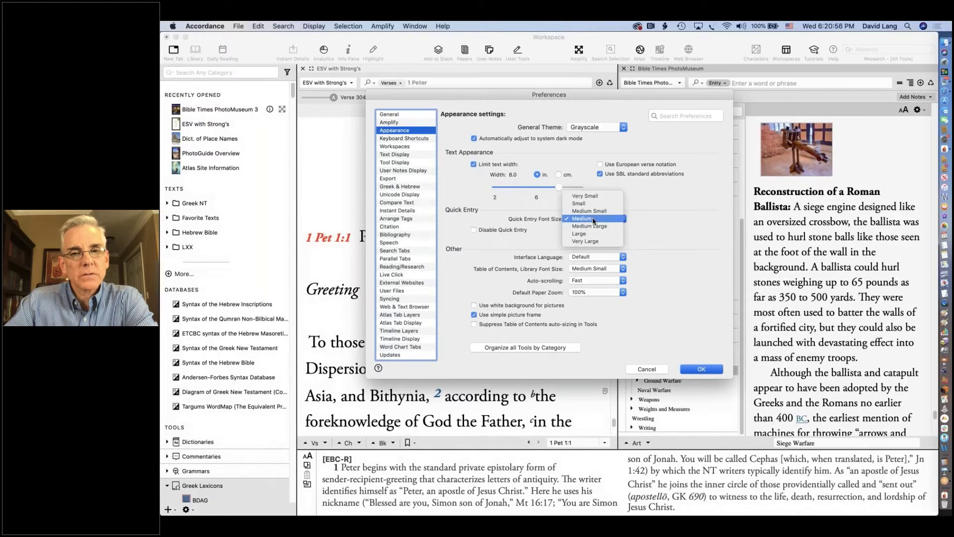
click(579, 310)
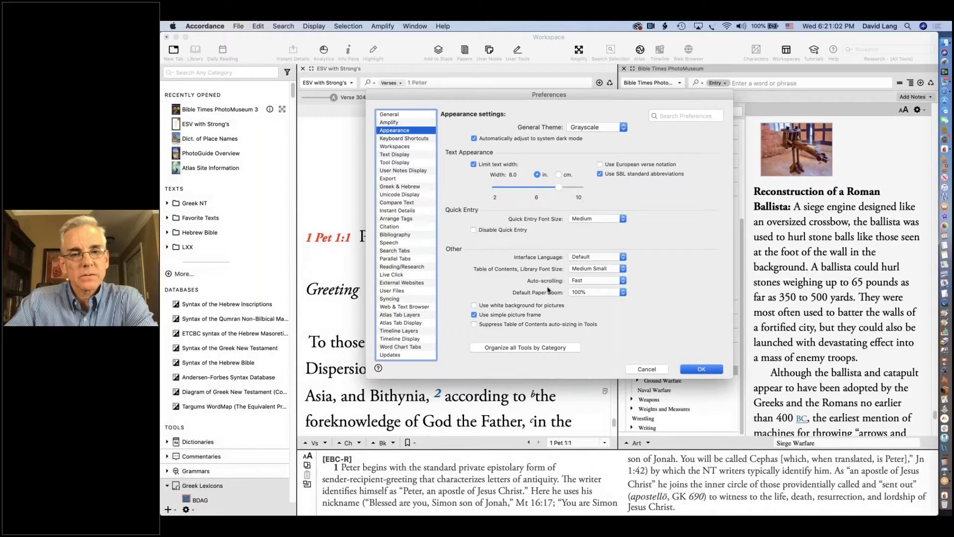
click(611, 270)
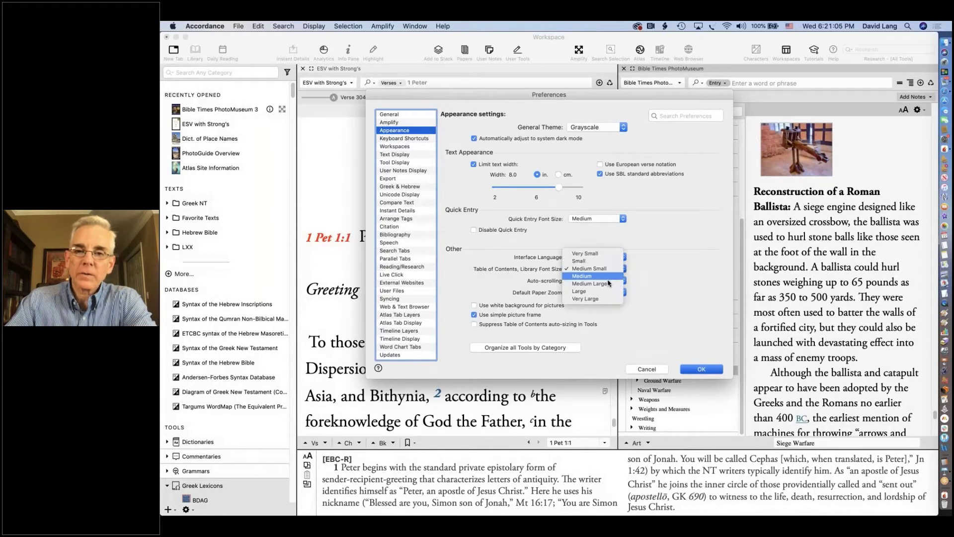
click(591, 283)
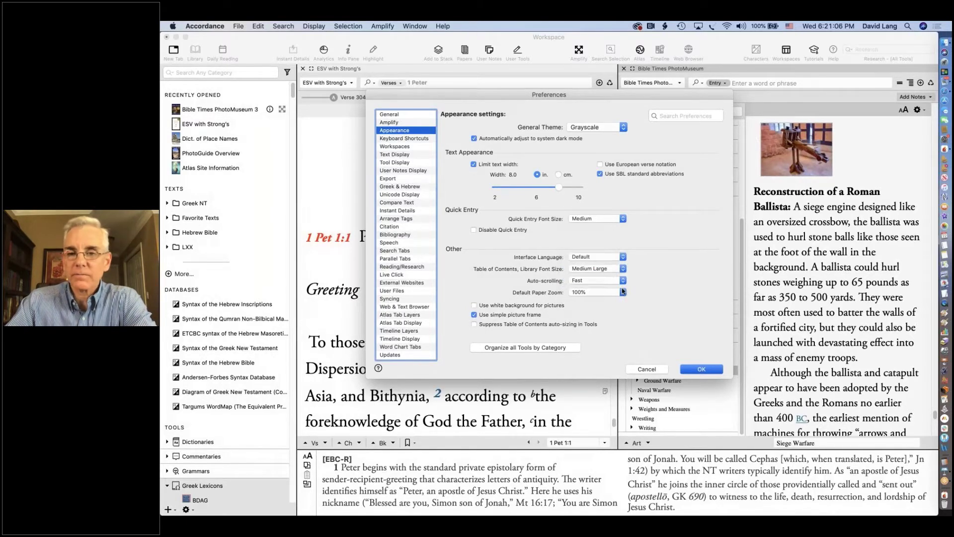
click(700, 369)
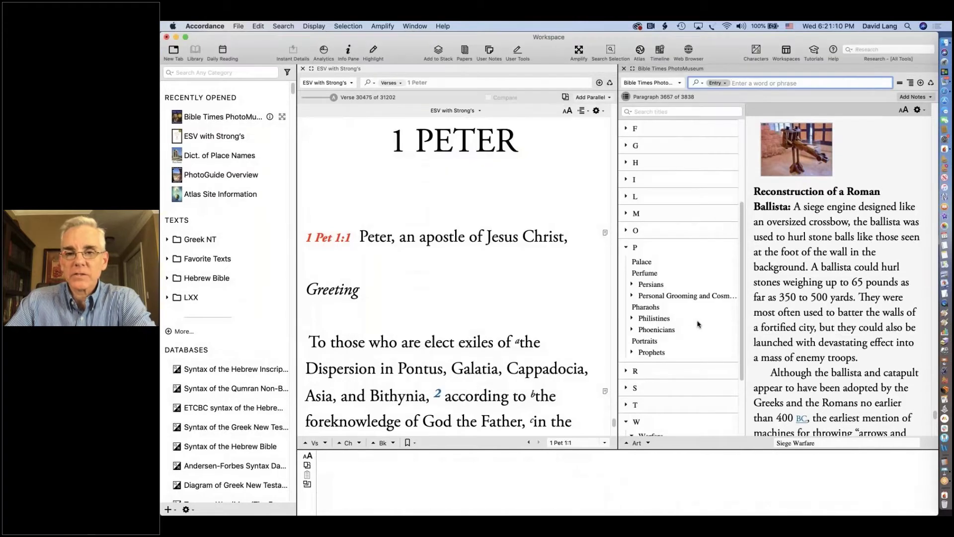
- Open the PhotoMuseum's Portraits article, collapse the P section and hide the table of contents
click(638, 342)
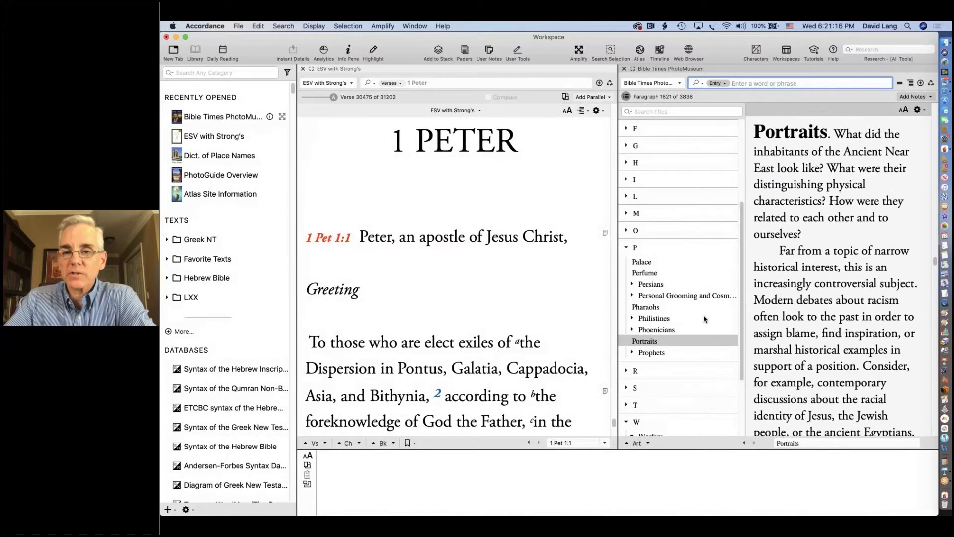
click(625, 247)
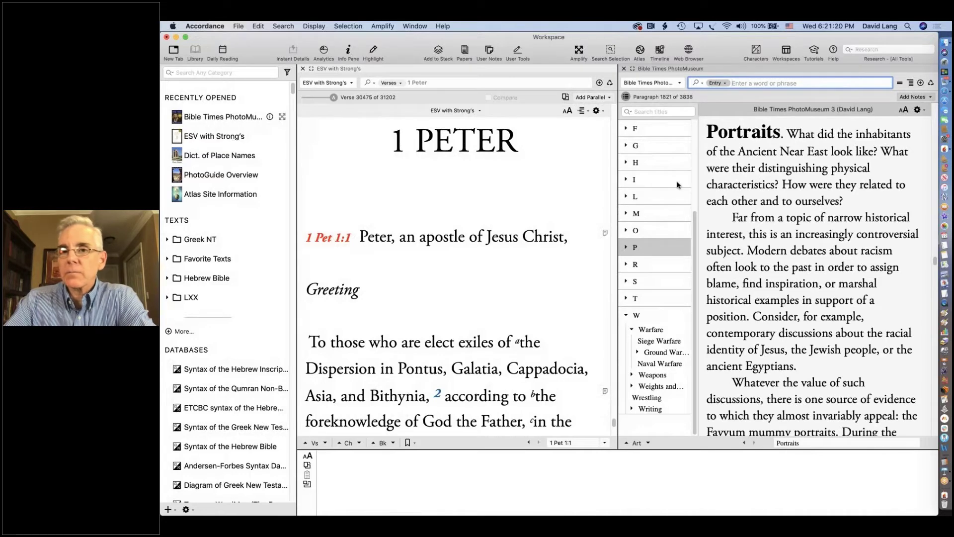
click(626, 96)
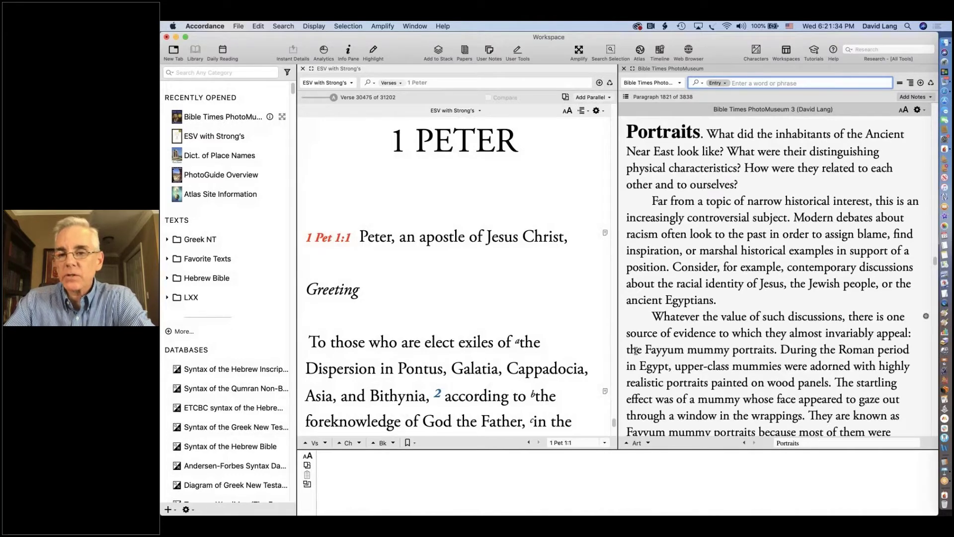
- Read about the Fayyum mummy portraits in the Portraits article and look through its pictures down to the Artemidorus entry
drag(645, 350, 770, 350)
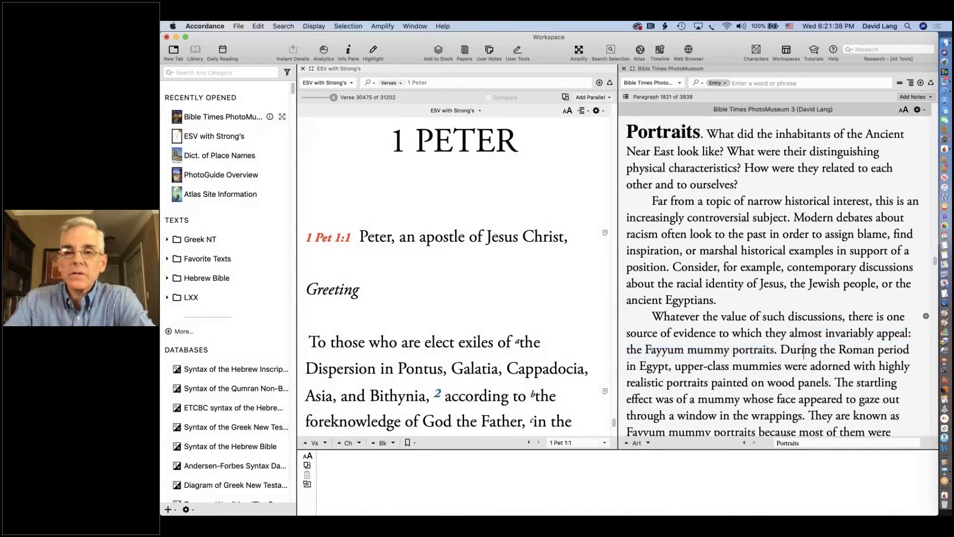
scroll(804, 350, down, 15)
scroll(772, 278, down, 5)
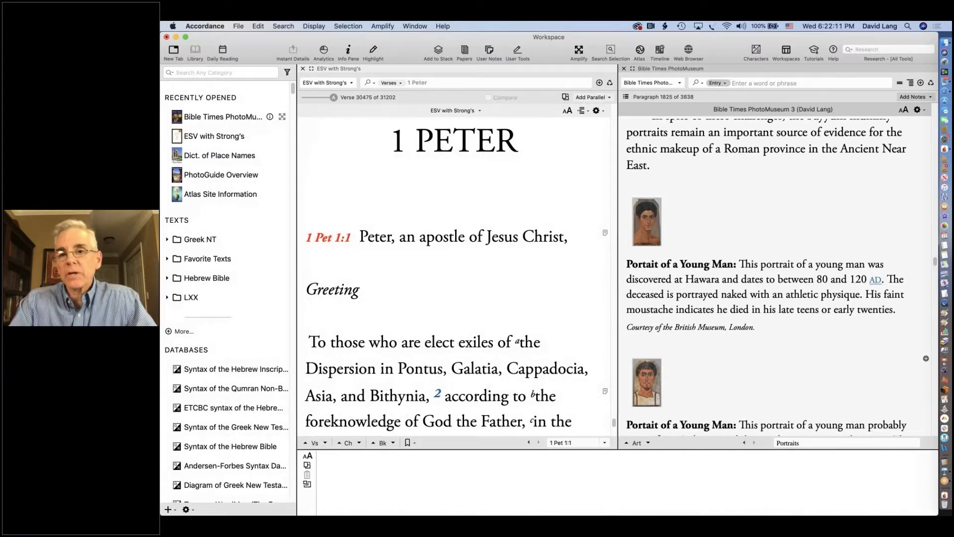
scroll(778, 346, down, 10)
scroll(778, 346, down, 4)
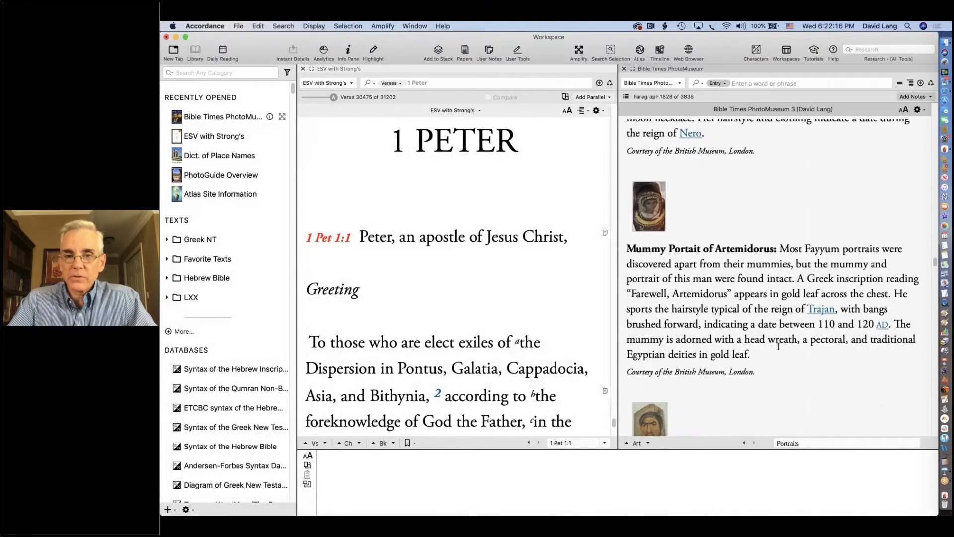
- View the Artemidorus mummy portrait enlarged, close it, and continue to the Portrait of an Older Man entry
click(649, 205)
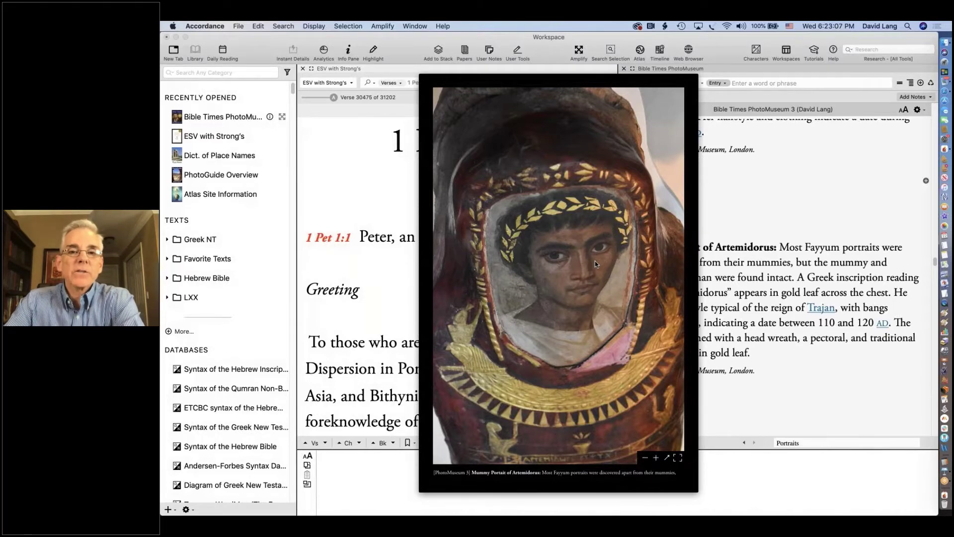
mouse_move(656, 297)
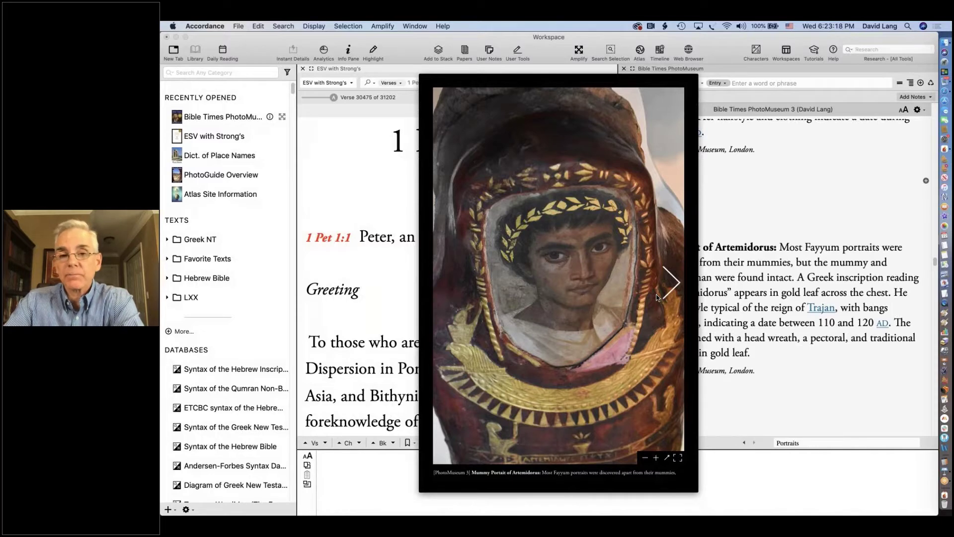
key(Escape)
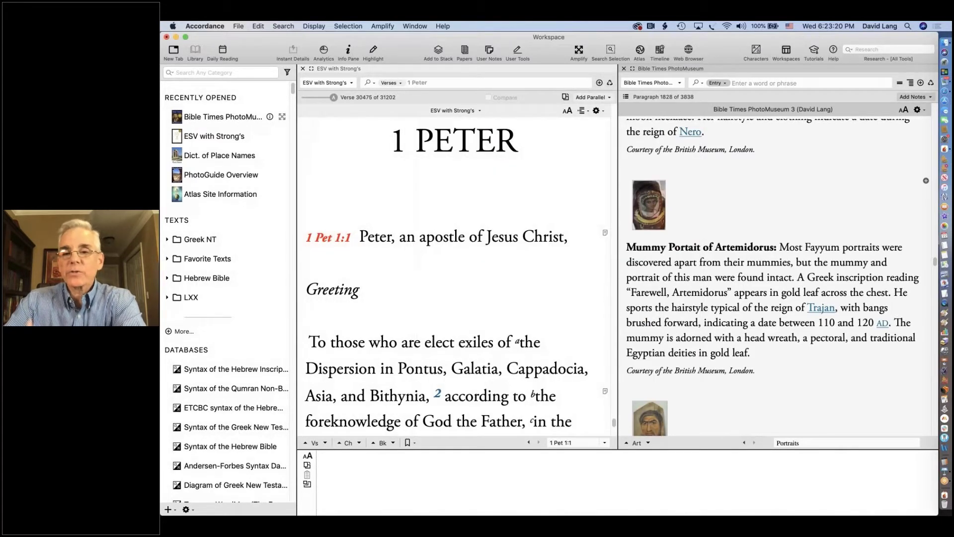
scroll(779, 277, down, 2)
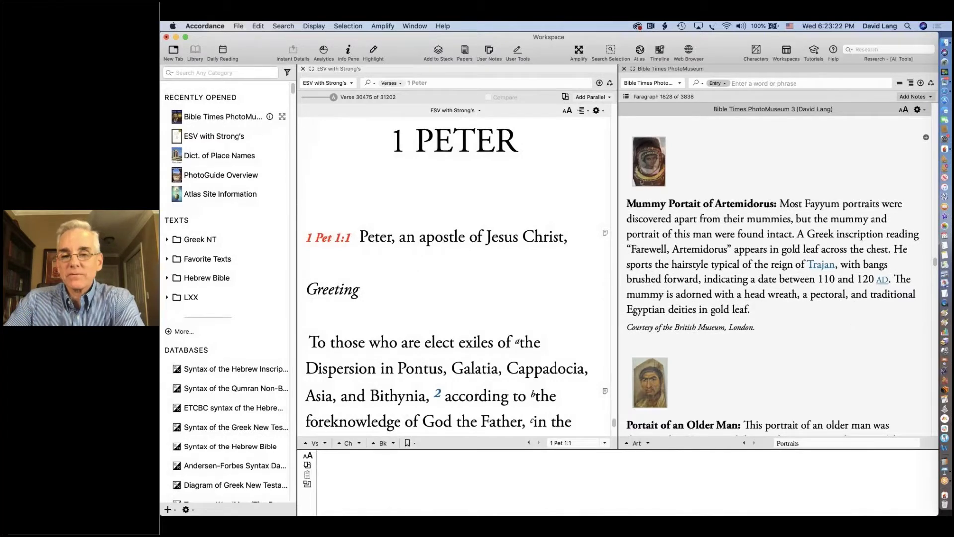
scroll(779, 277, down, 5)
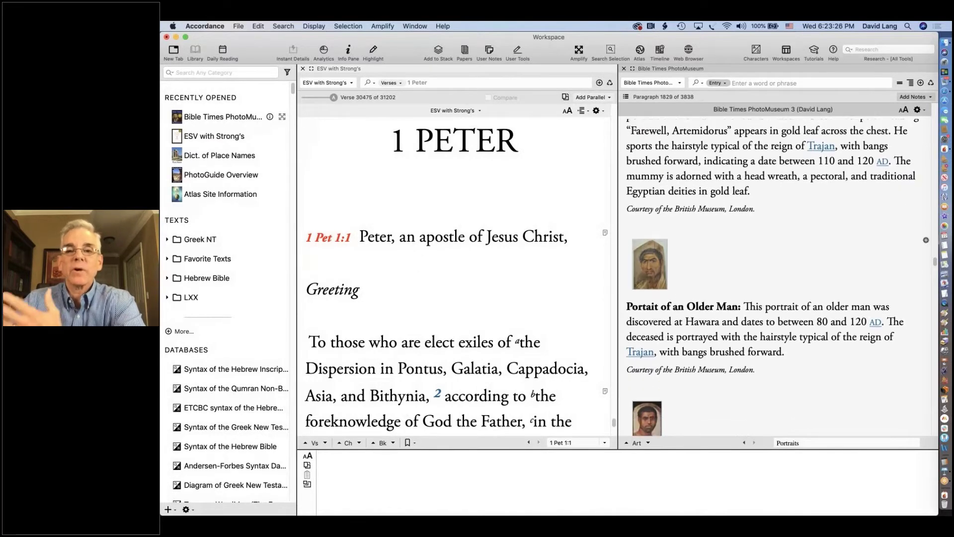
- View the Portrait of an Older Man enlarged and close it again
scroll(714, 342, down, 2)
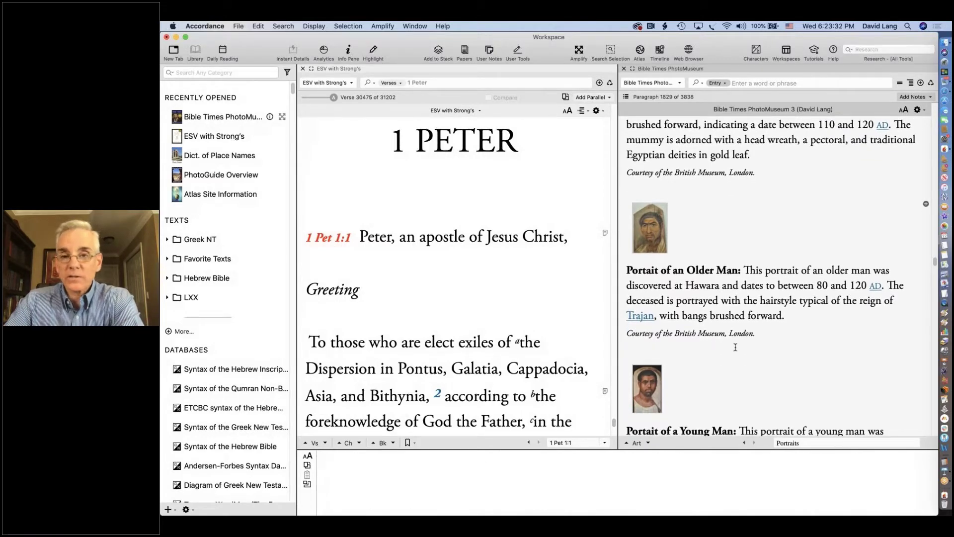
click(649, 230)
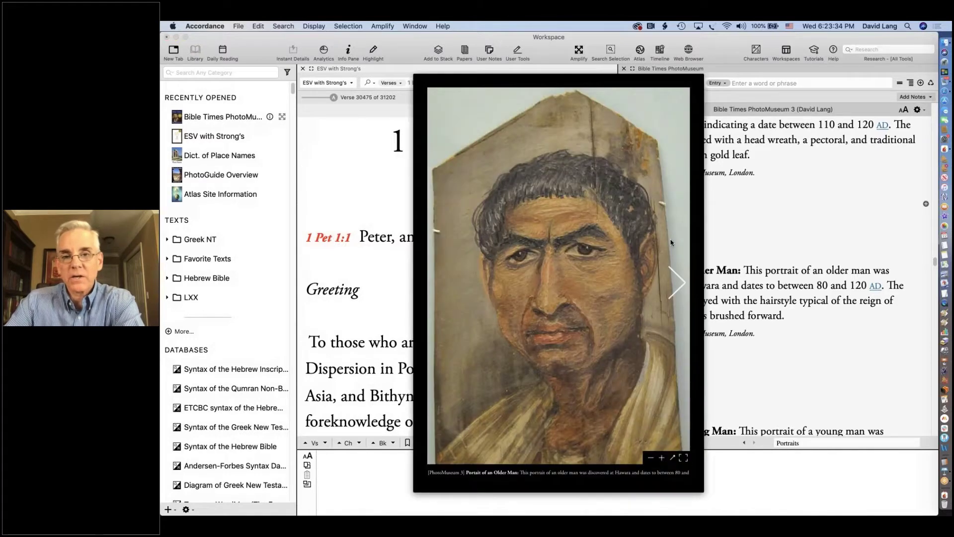
click(784, 323)
- Continue through the Portraits article to the Israel Museum's Portrait of a Bearded Man, view it enlarged and close it
scroll(784, 323, down, 10)
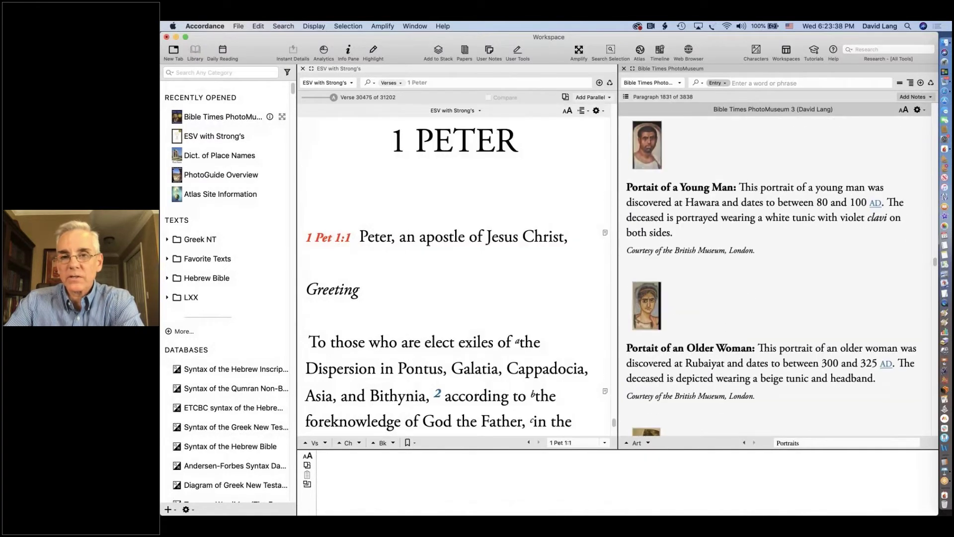
scroll(778, 278, down, 10)
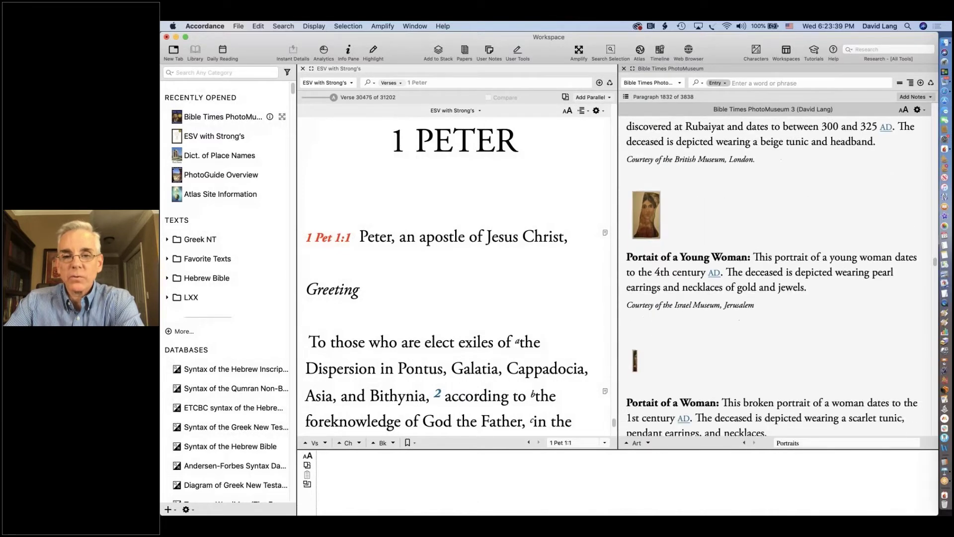
scroll(645, 185, down, 5)
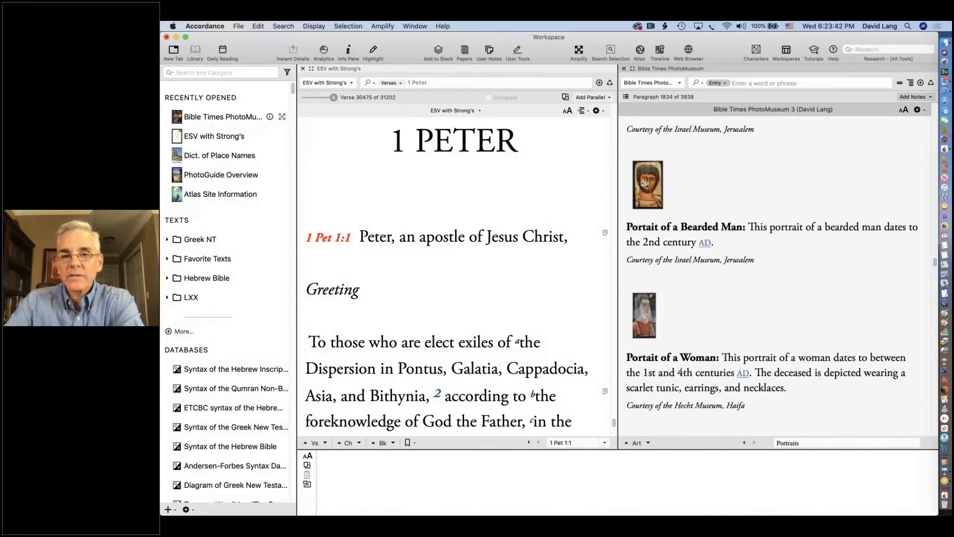
click(648, 185)
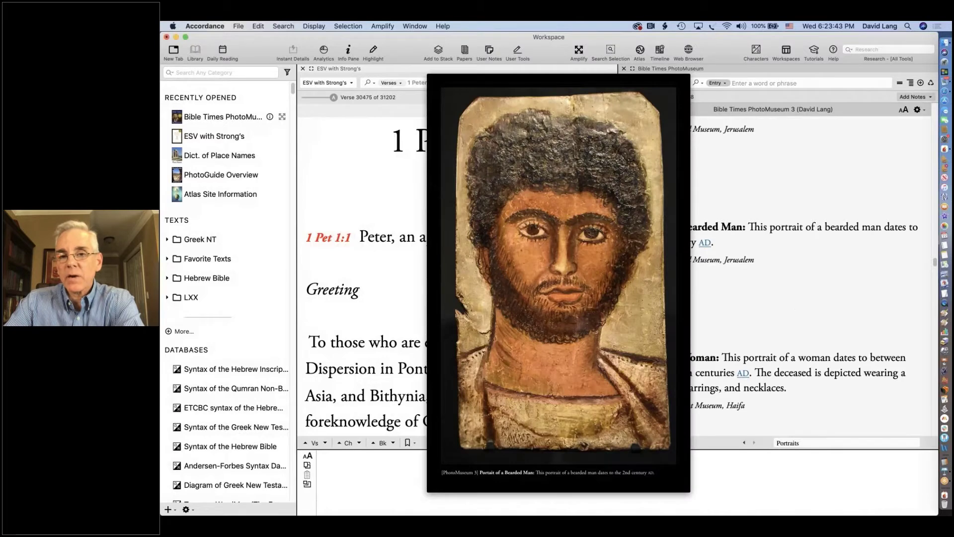
click(648, 184)
- Find the Egyptian Museum's Portrait of a Bearded Man in a gray tunic and examine it enlarged, closing it when done
scroll(648, 184, down, 5)
scroll(771, 277, down, 6)
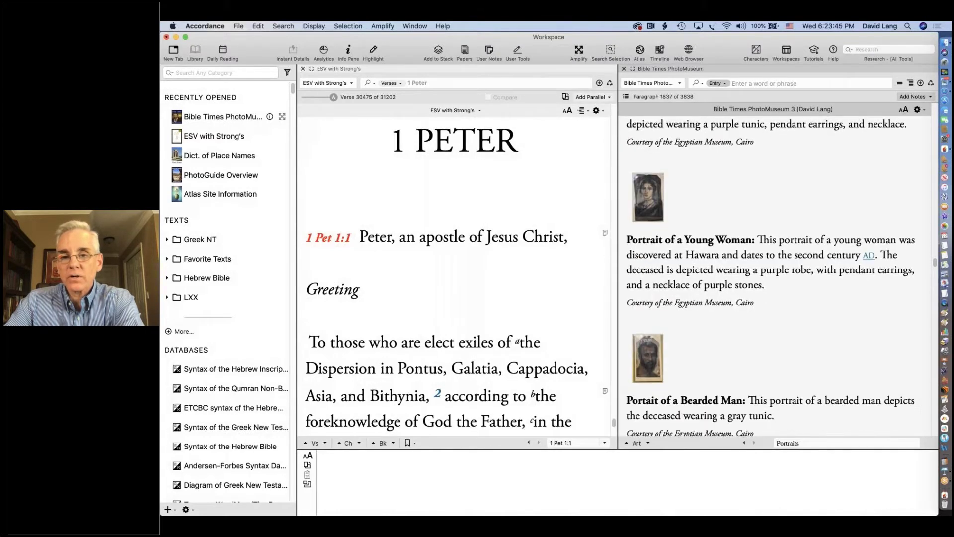
scroll(645, 198, down, 1)
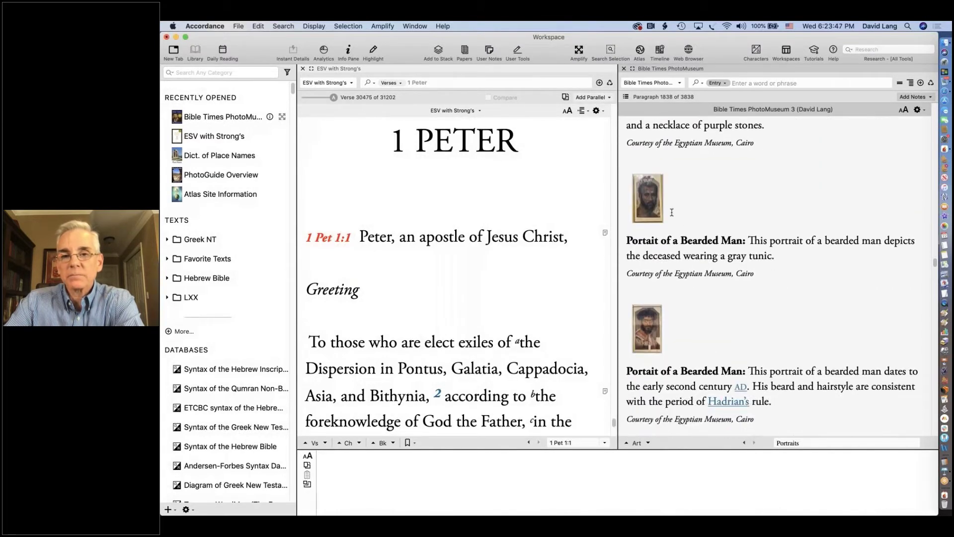
click(646, 198)
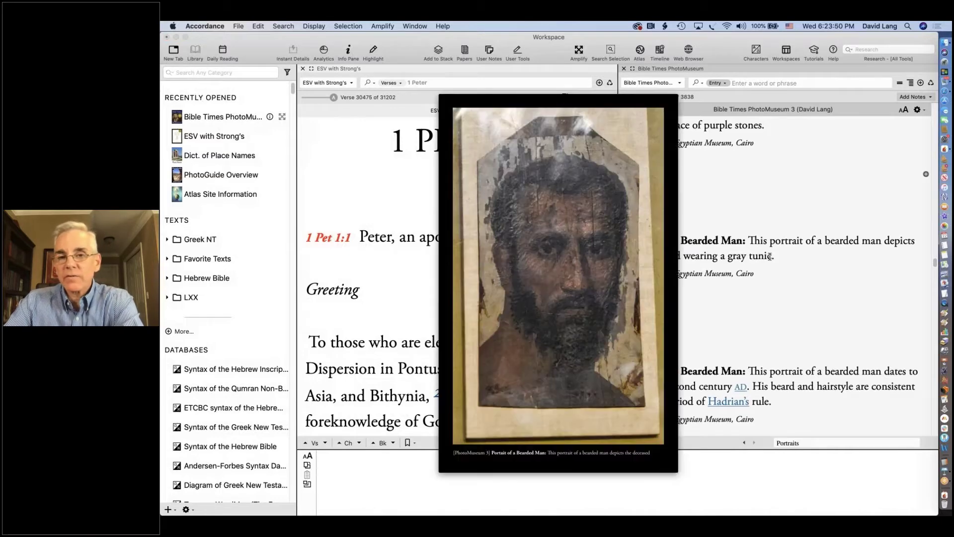
click(787, 284)
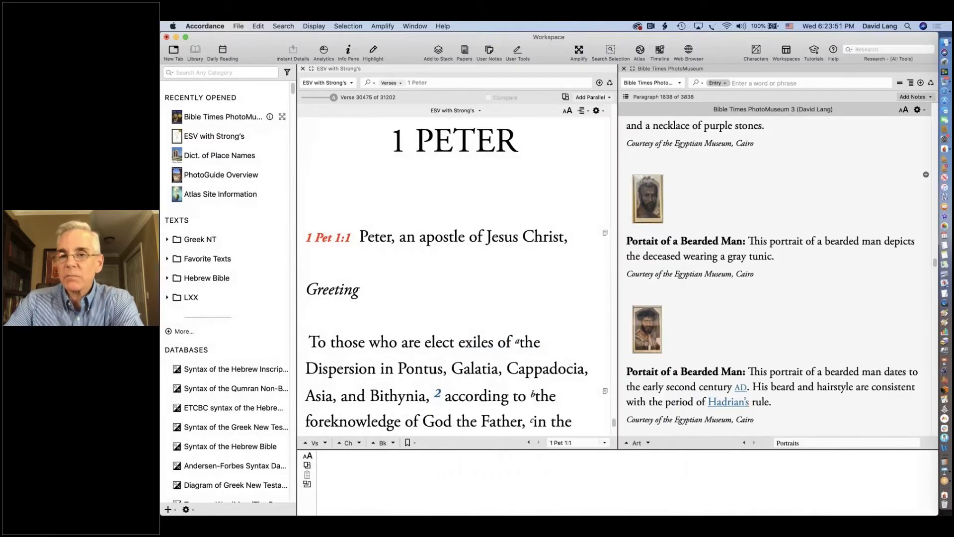
click(648, 198)
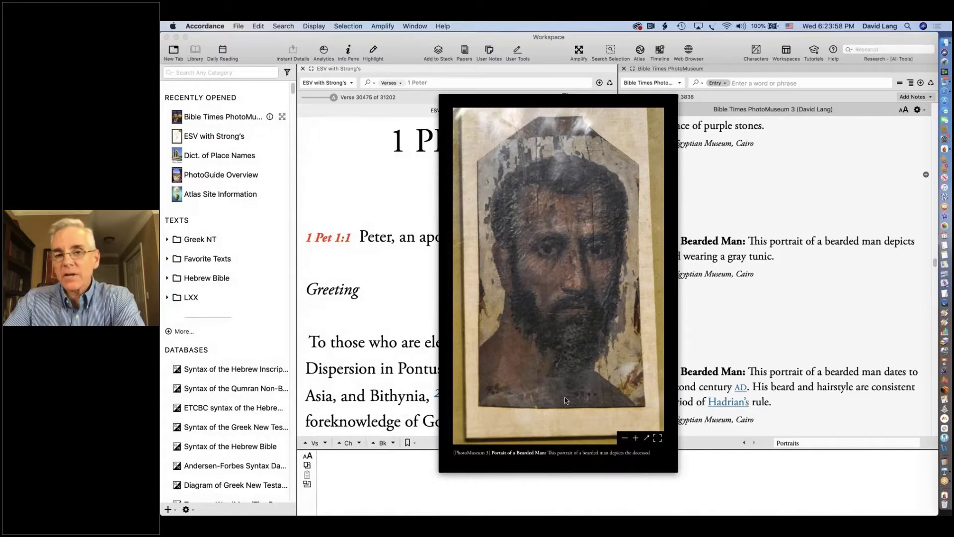
click(713, 332)
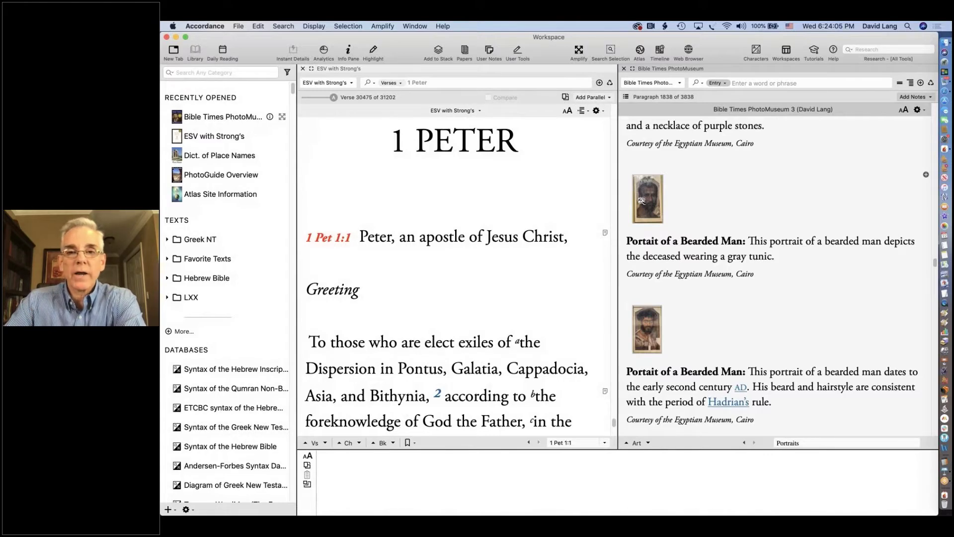
- Replace the placeholder picture on Keynote's "The Apostle Peter" slide with Accordance's portrait of the bearded man in a gray tunic
click(945, 470)
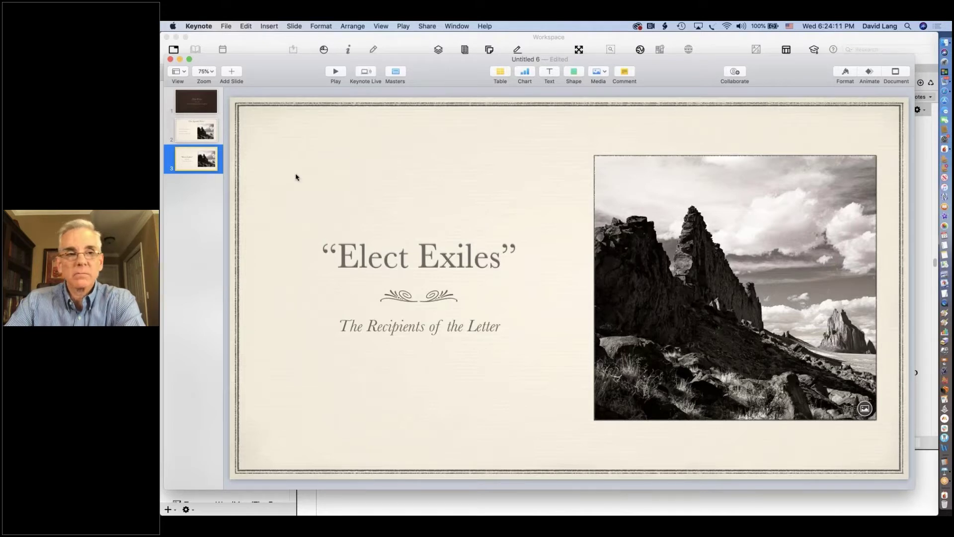
click(187, 134)
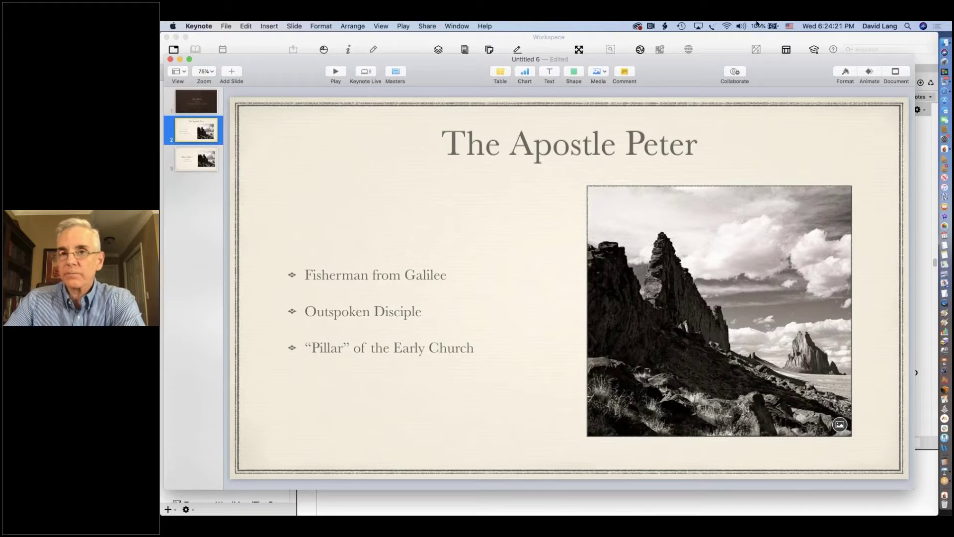
click(732, 41)
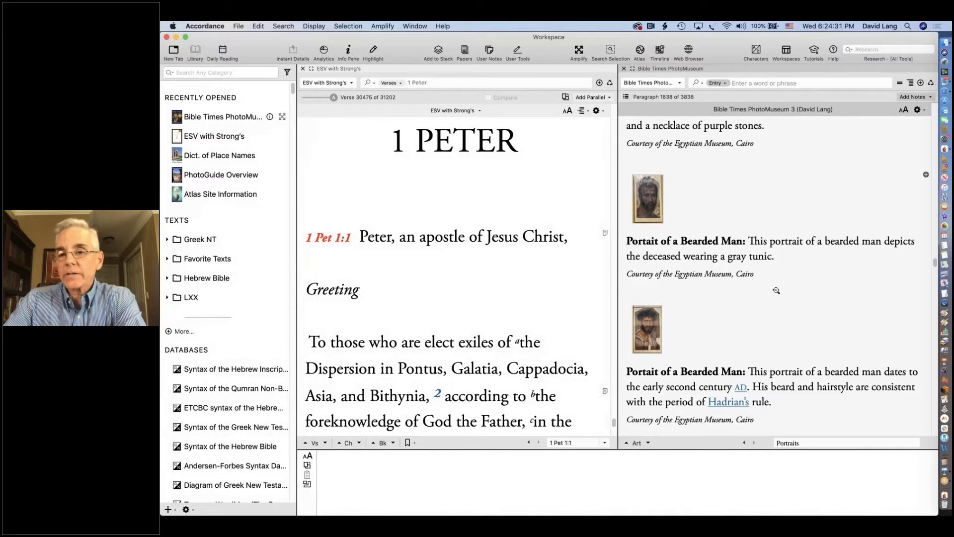
click(803, 282)
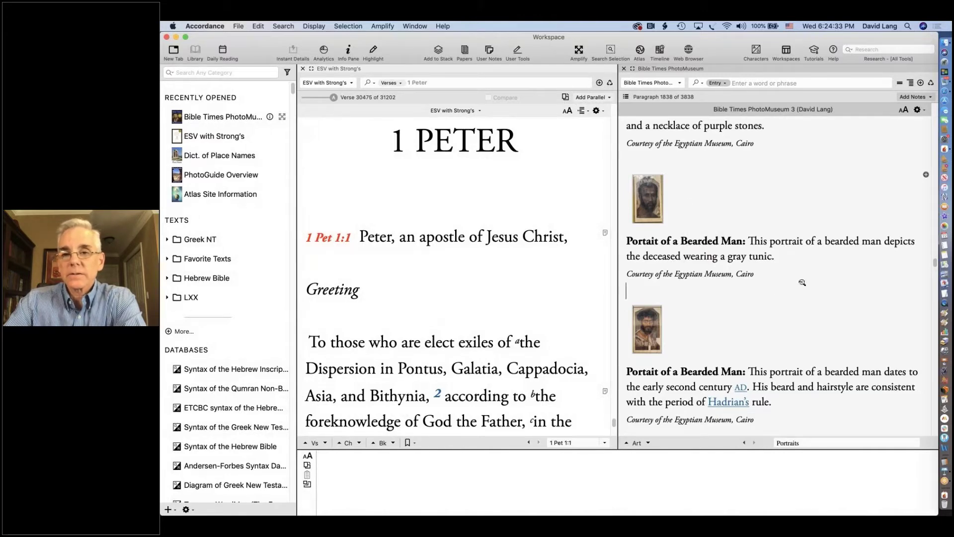
drag(873, 363, 741, 274)
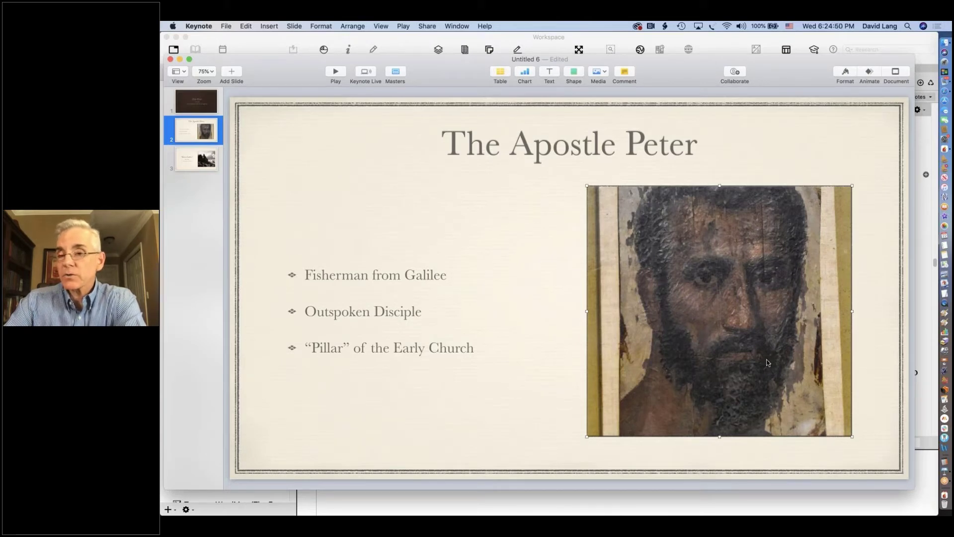
- Extend the portrait's mask above the man's hair, crop both sides to the painted panel, and place the picture below the slide title
drag(720, 184, 720, 158)
double_click(714, 252)
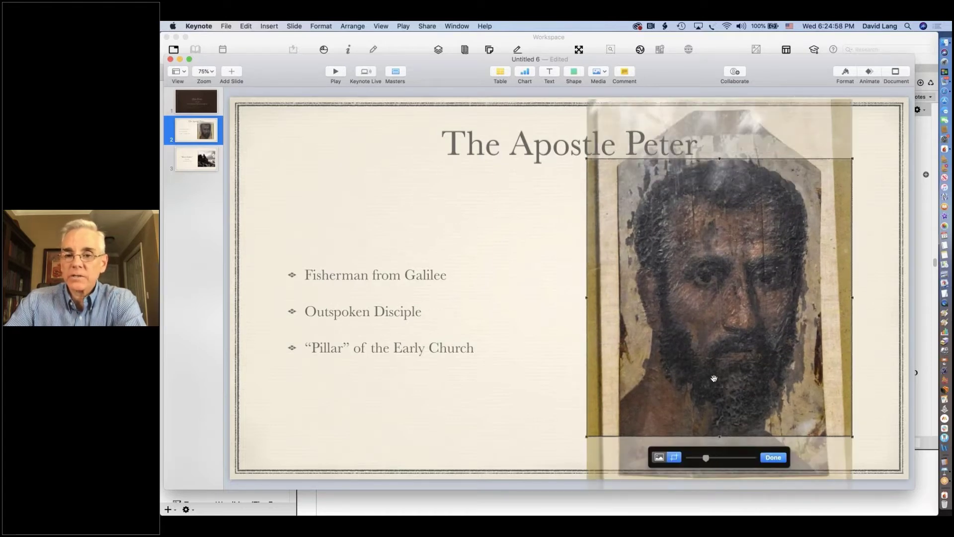
drag(587, 297, 625, 297)
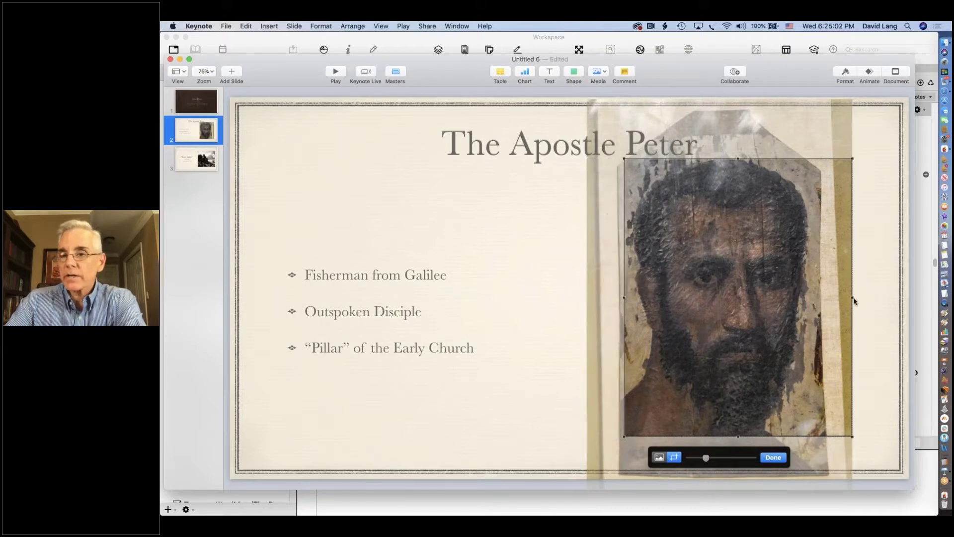
drag(851, 298, 816, 297)
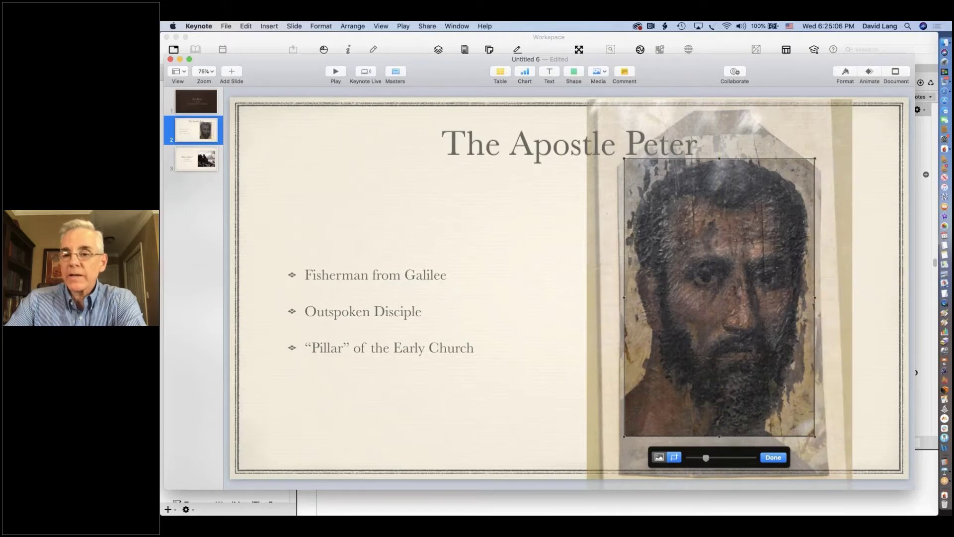
click(774, 457)
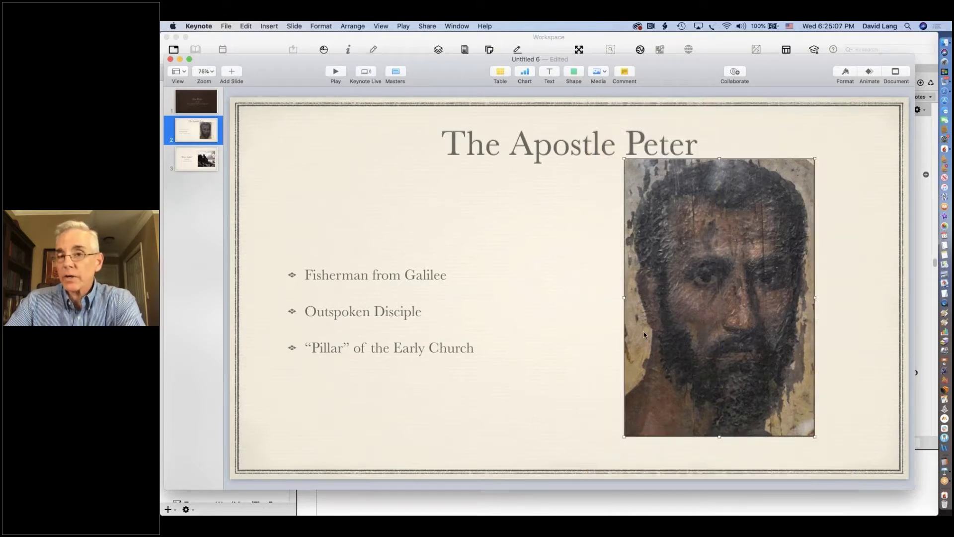
drag(704, 259, 661, 270)
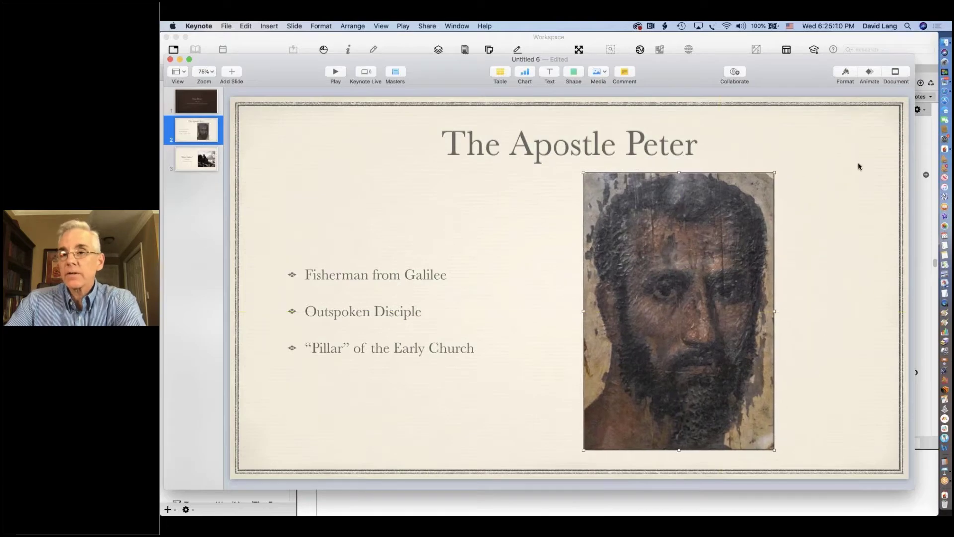
- Return to Accordance and look back through the Portraits article's pictures, up to the naked young man's portrait from Hawara
click(923, 215)
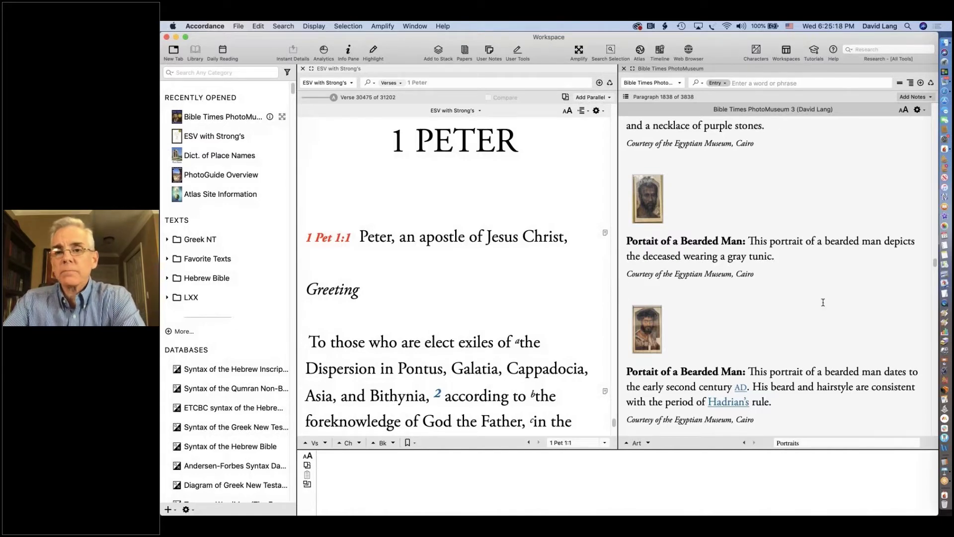
scroll(828, 305, down, 1)
scroll(828, 305, up, 2)
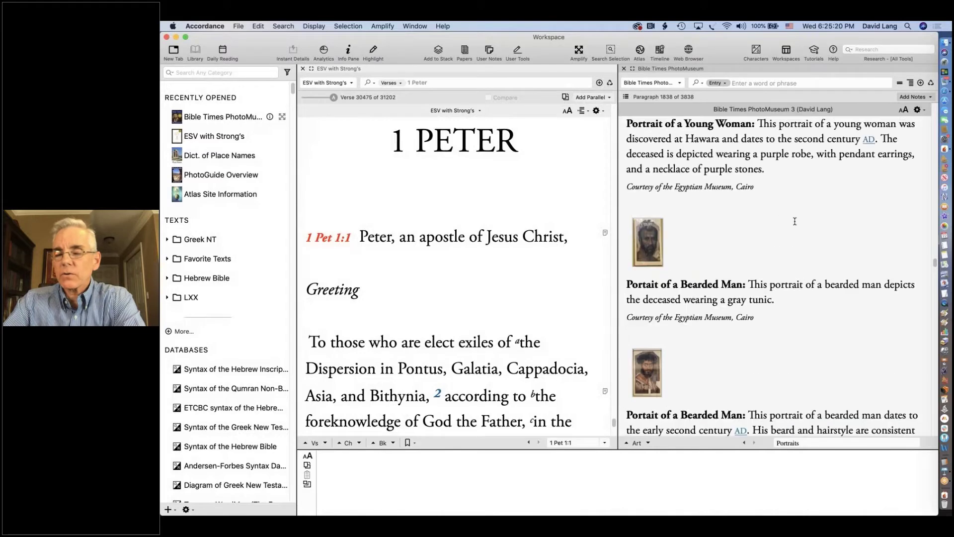
scroll(795, 221, up, 10)
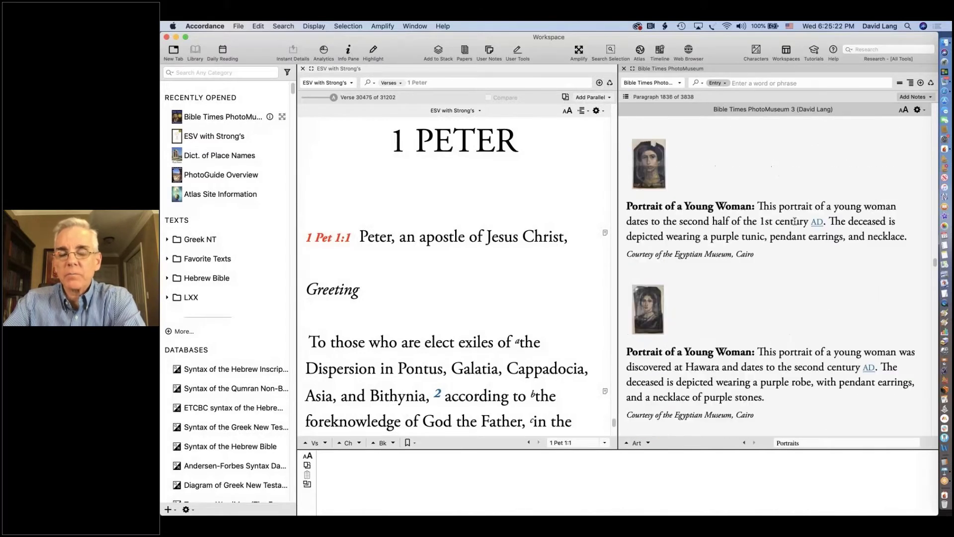
scroll(795, 221, up, 10)
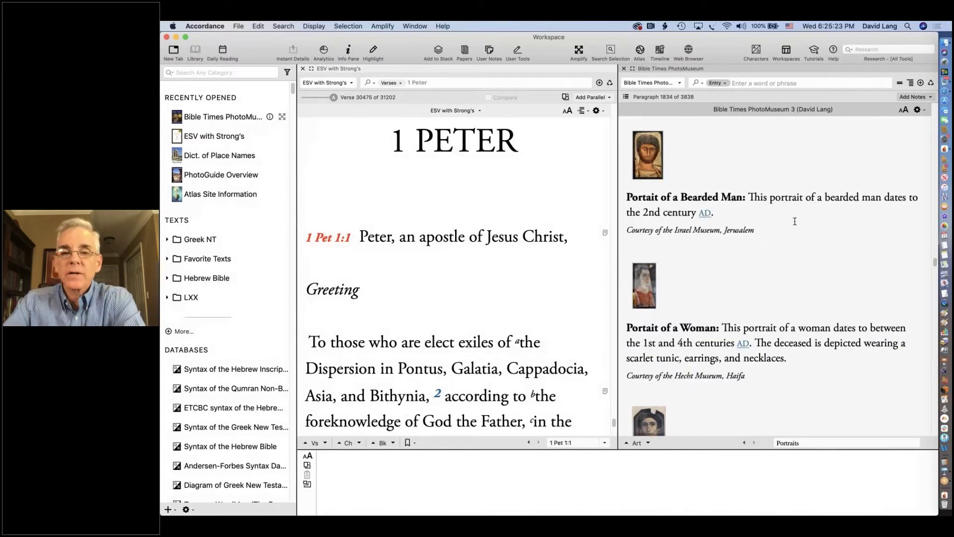
scroll(794, 221, down, 10)
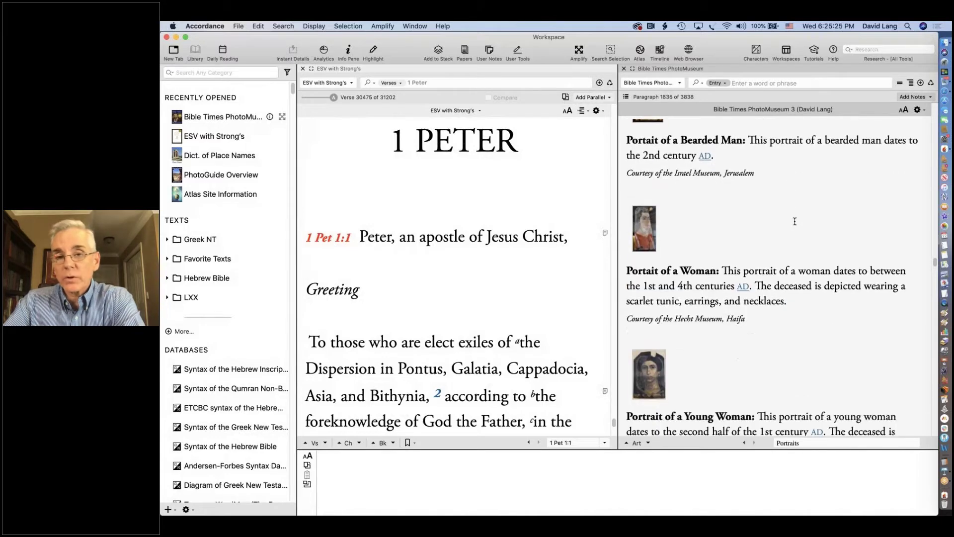
scroll(795, 221, down, 10)
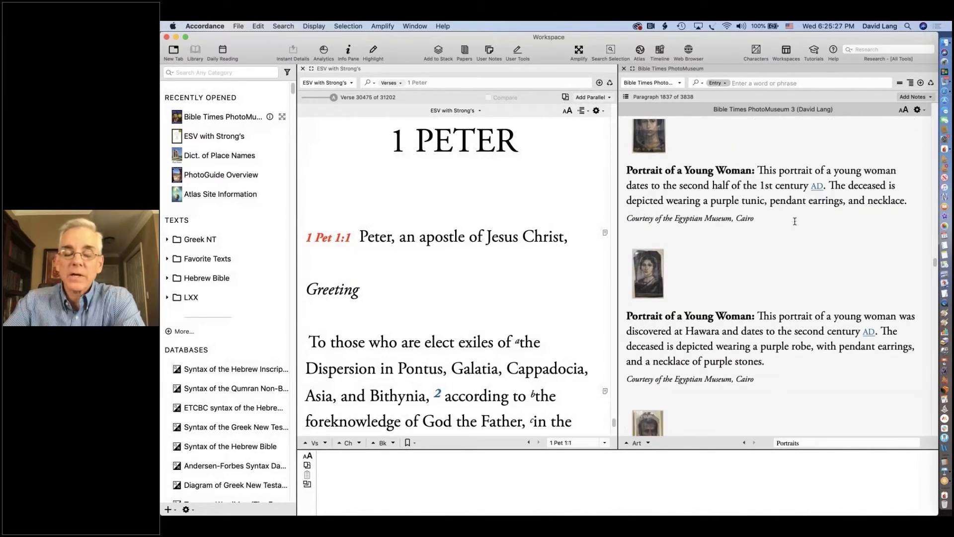
scroll(795, 221, down, 5)
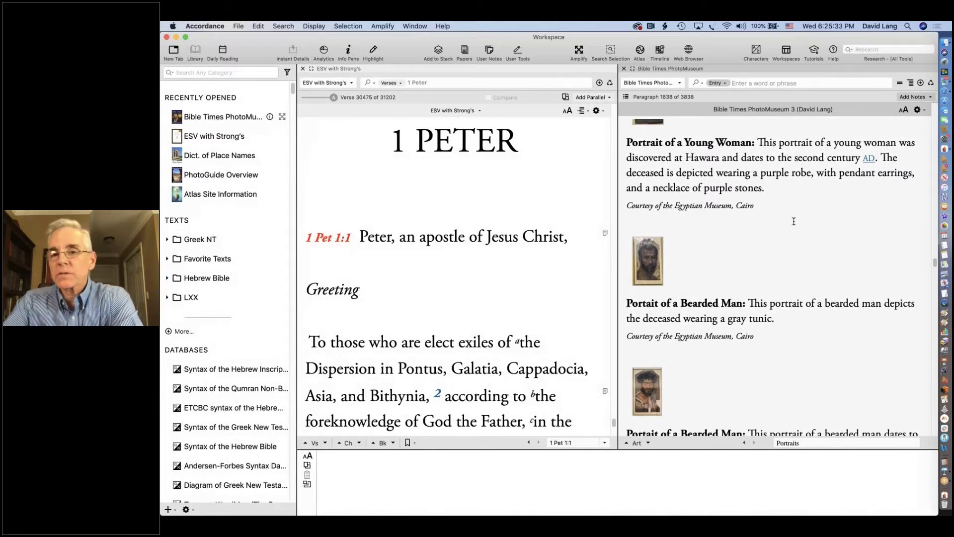
scroll(794, 221, up, 10)
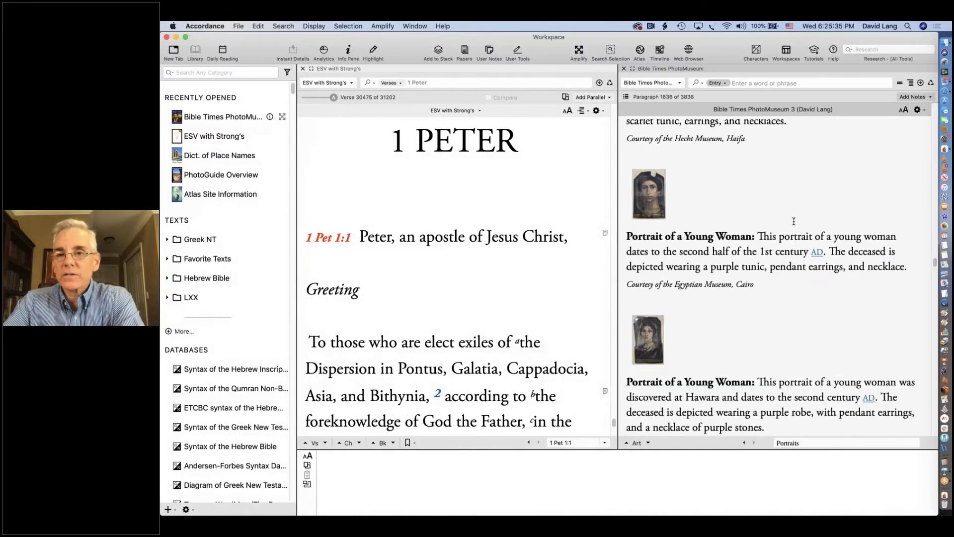
scroll(794, 222, up, 10)
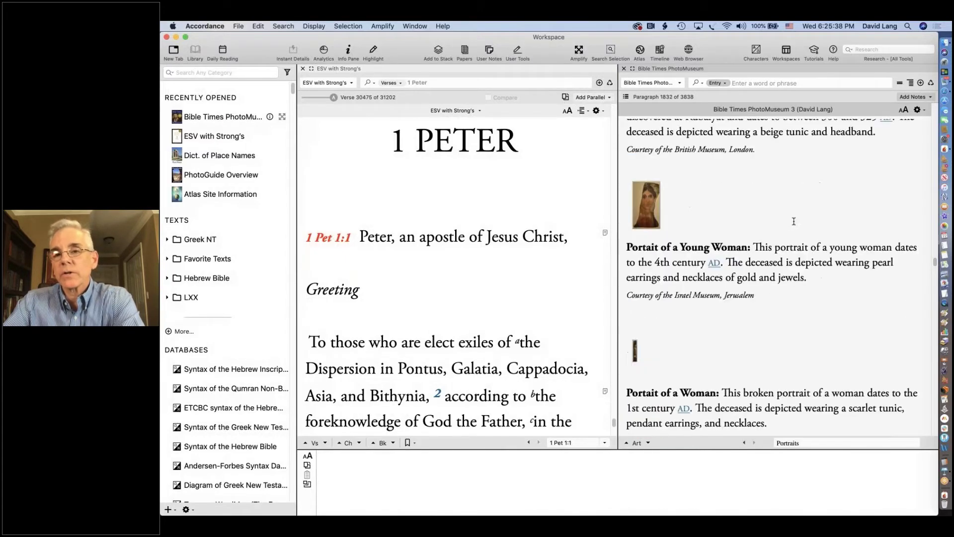
scroll(794, 221, up, 10)
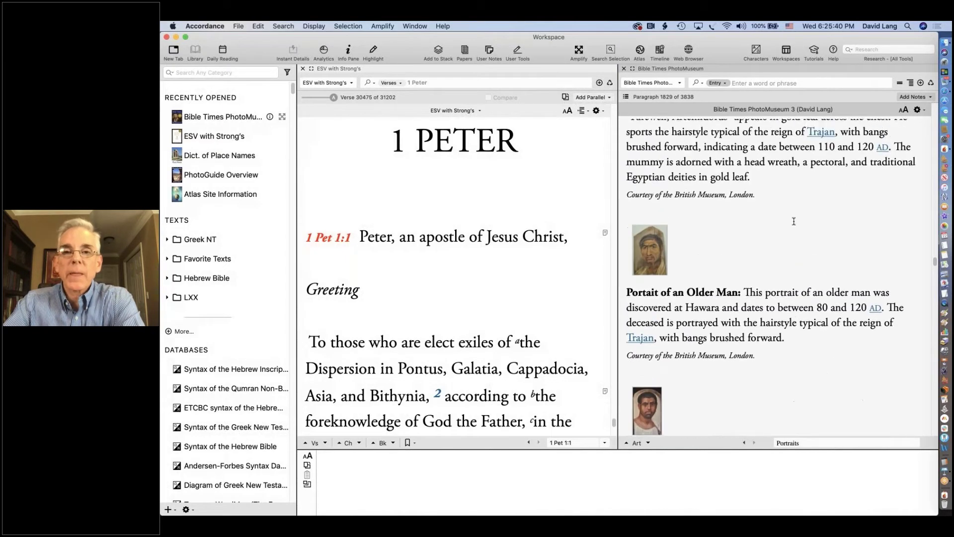
scroll(793, 222, up, 5)
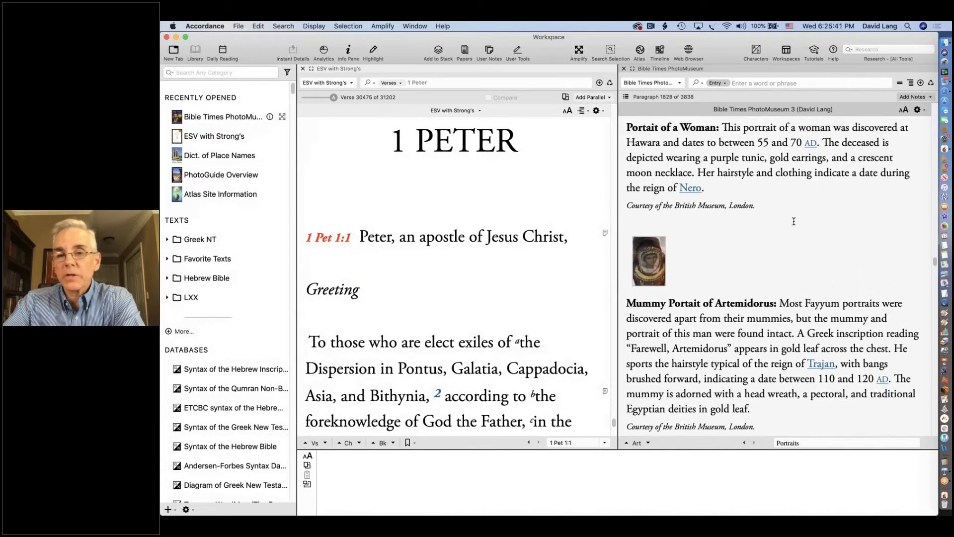
scroll(794, 221, up, 8)
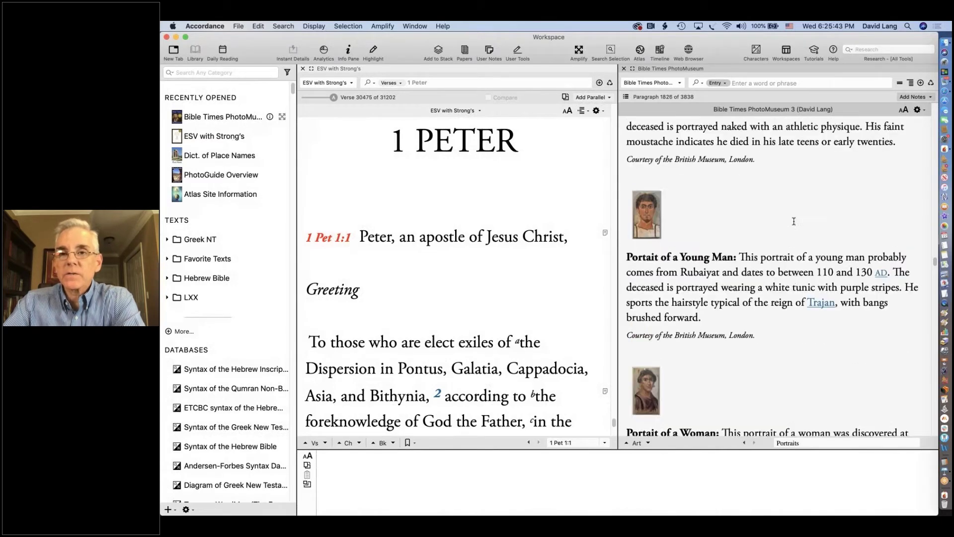
scroll(794, 221, up, 8)
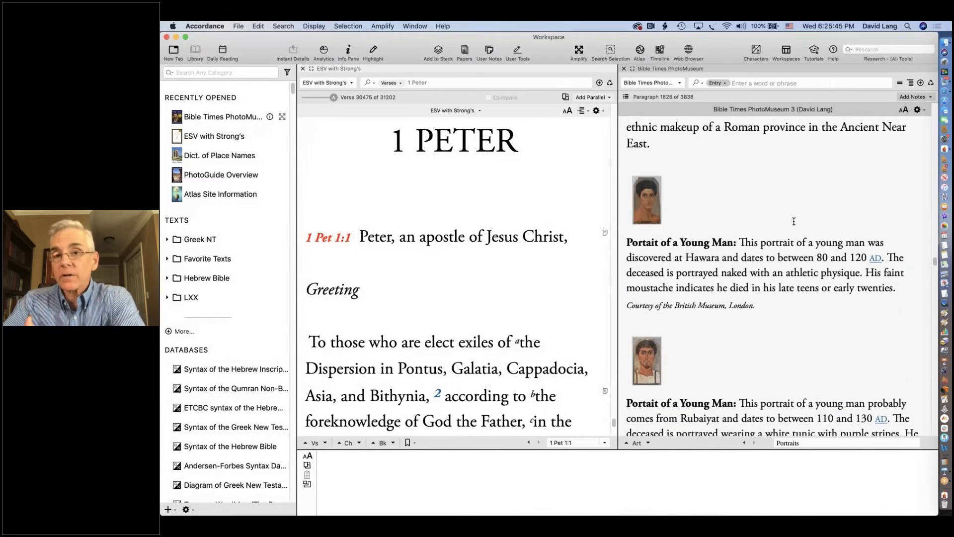
- Read the Portraits article's introduction on the Fayyum mummy portraits as evidence for the ethnic makeup of Roman Egypt
scroll(794, 221, up, 1)
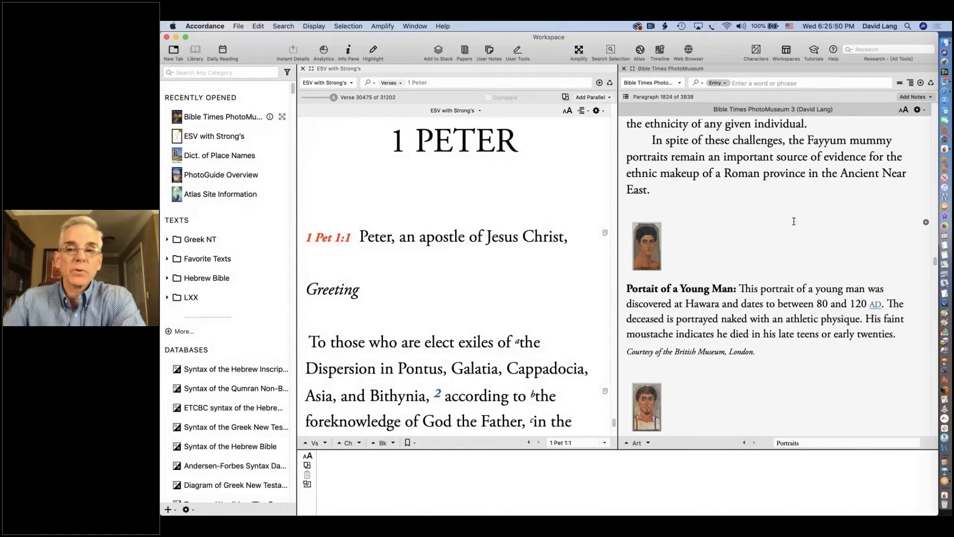
scroll(794, 221, up, 3)
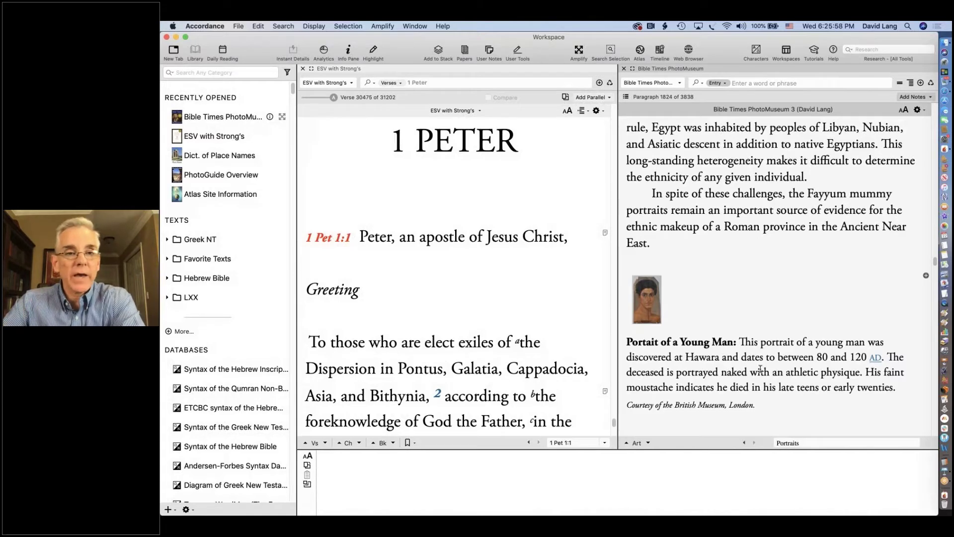
scroll(760, 368, up, 5)
scroll(761, 369, up, 5)
scroll(760, 369, up, 3)
scroll(761, 369, up, 6)
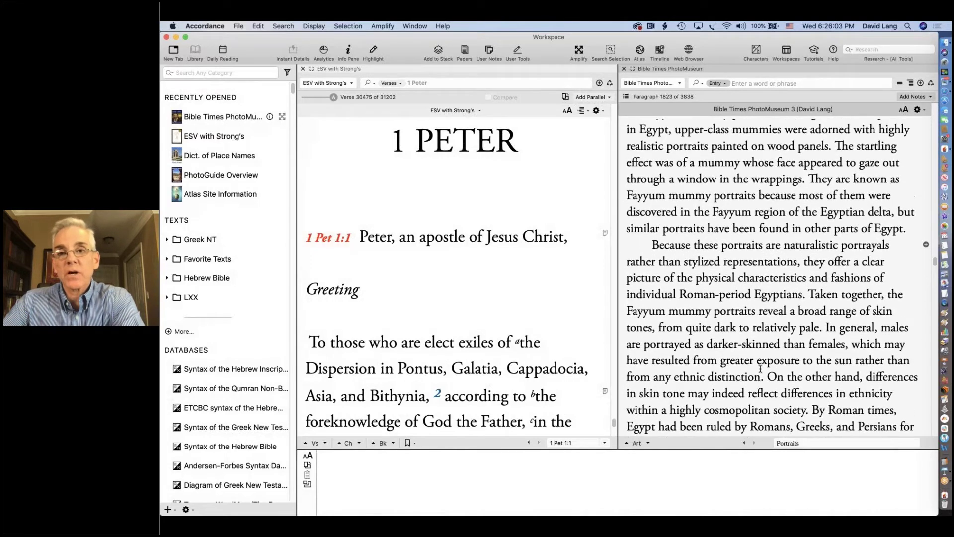
scroll(761, 368, up, 3)
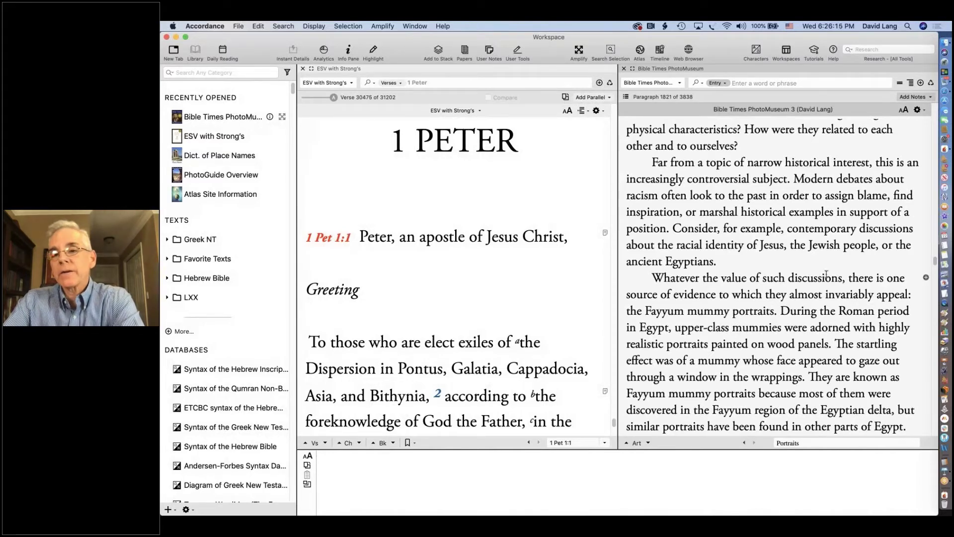
scroll(767, 365, down, 5)
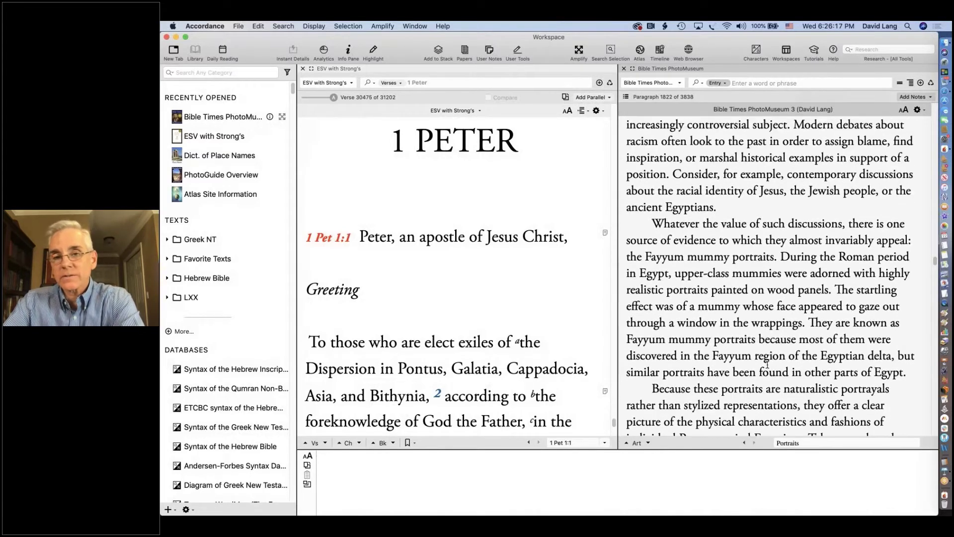
scroll(767, 364, down, 1)
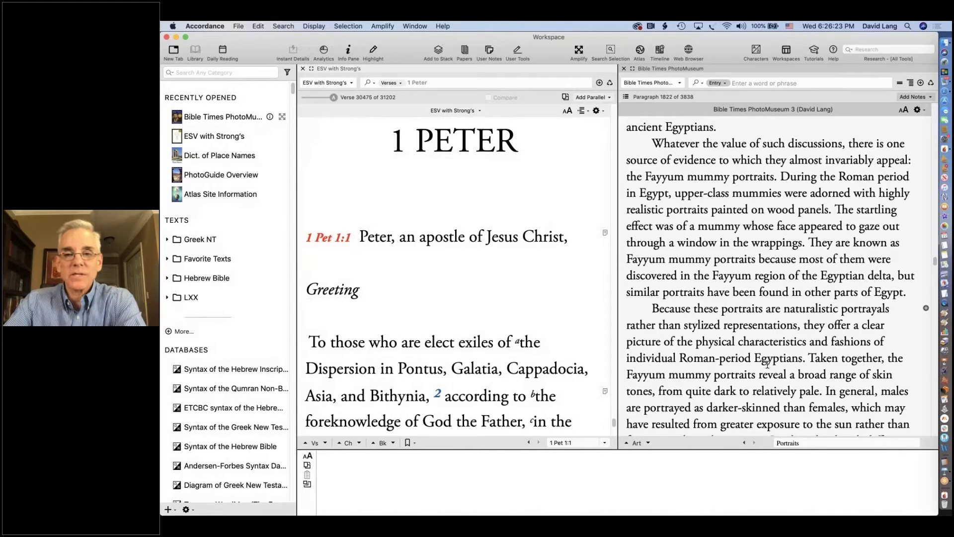
scroll(767, 365, down, 10)
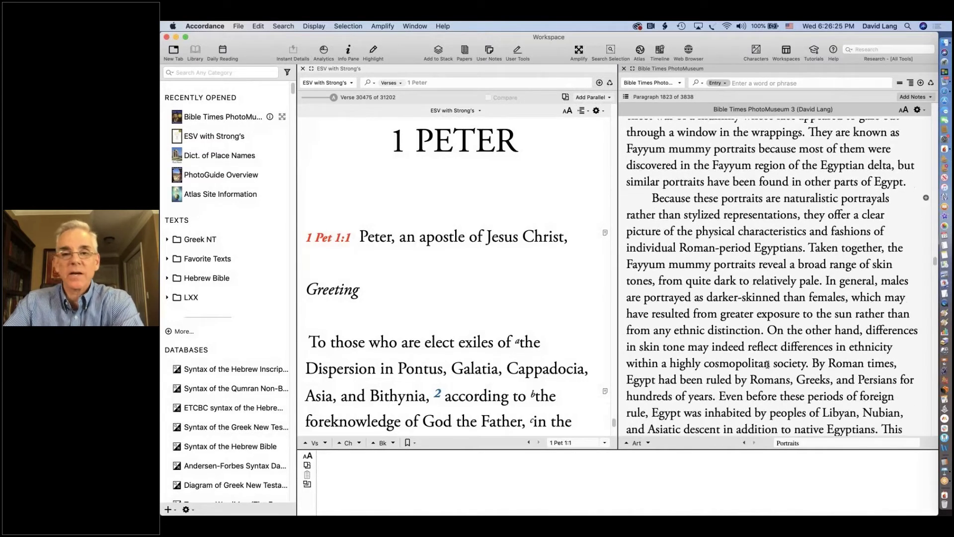
scroll(768, 365, down, 3)
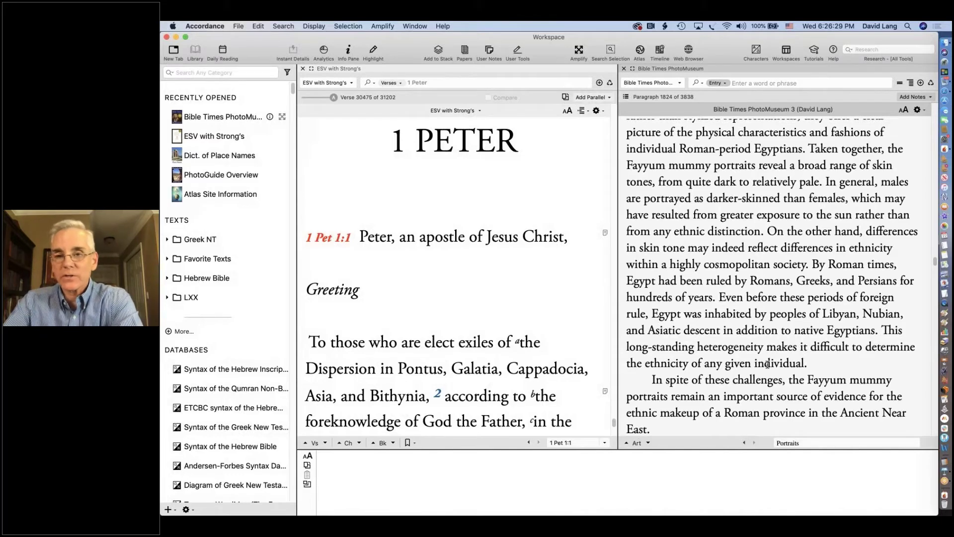
scroll(768, 365, down, 10)
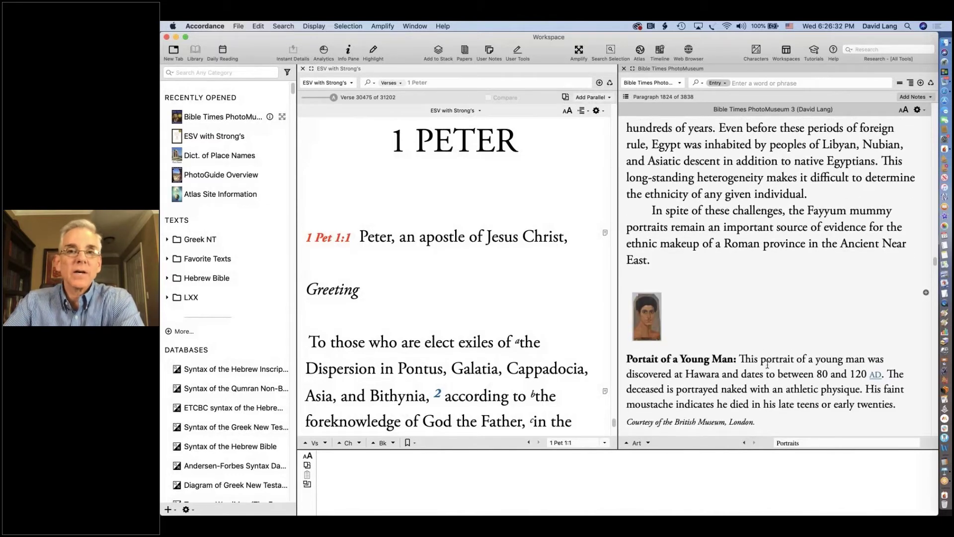
- Look through the article's British Museum portraits and captions, from the naked young man to the older woman in a beige tunic
scroll(768, 365, down, 6)
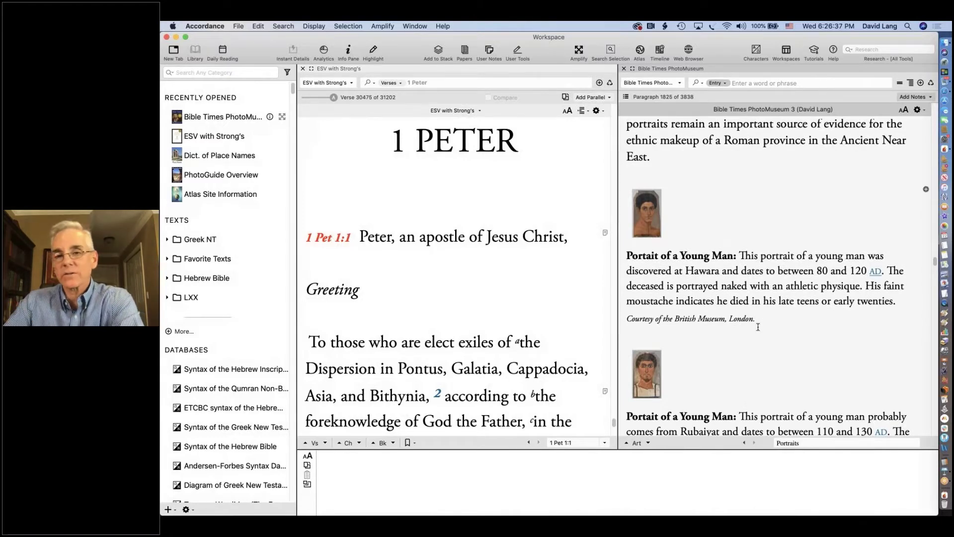
scroll(758, 326, down, 5)
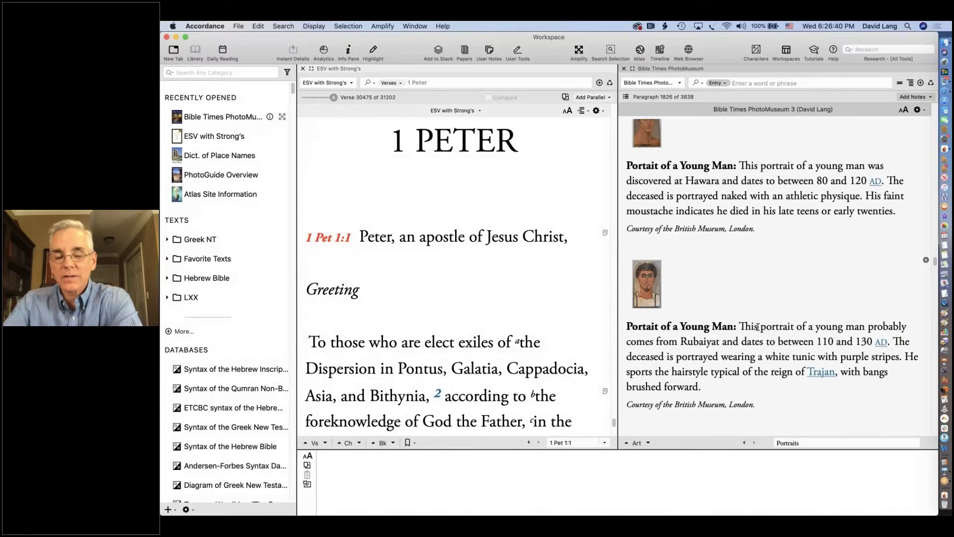
scroll(758, 327, down, 5)
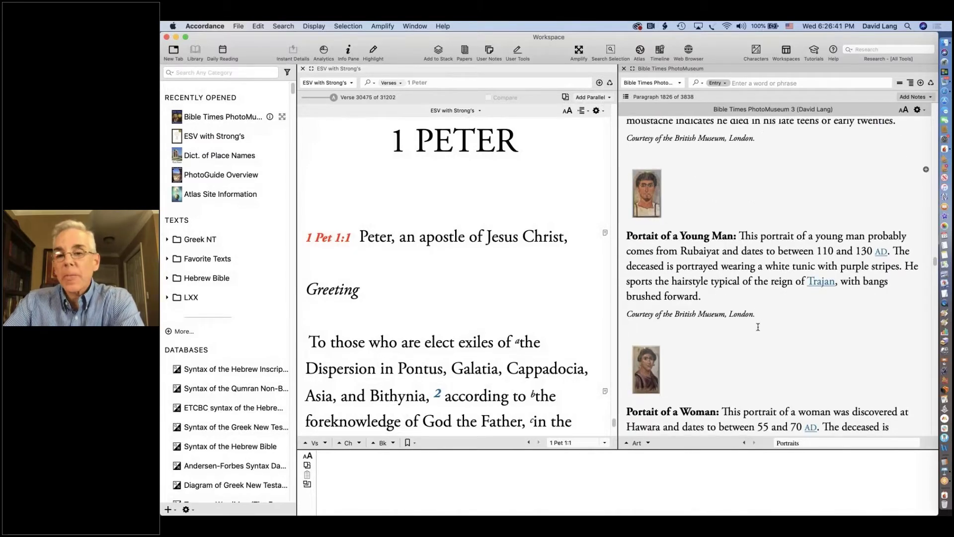
scroll(758, 326, down, 6)
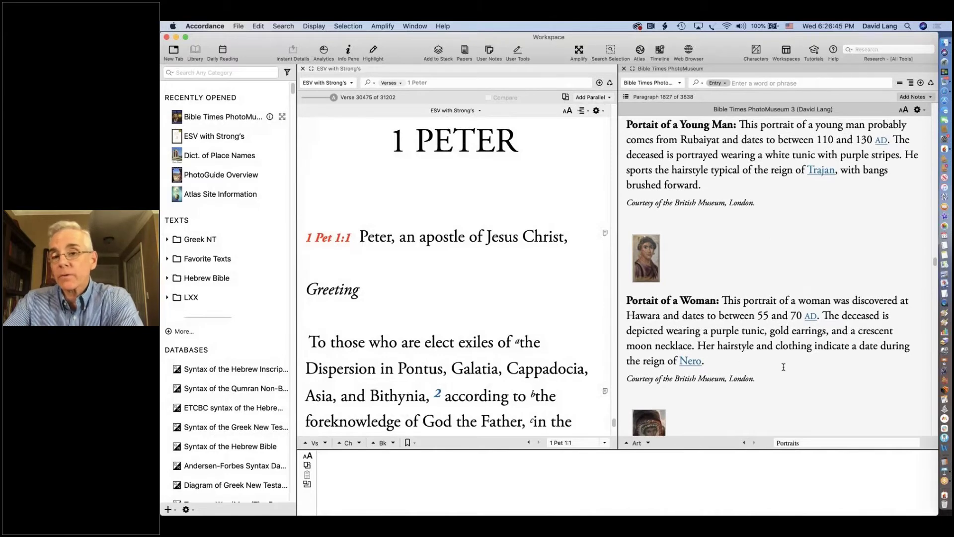
scroll(784, 367, up, 10)
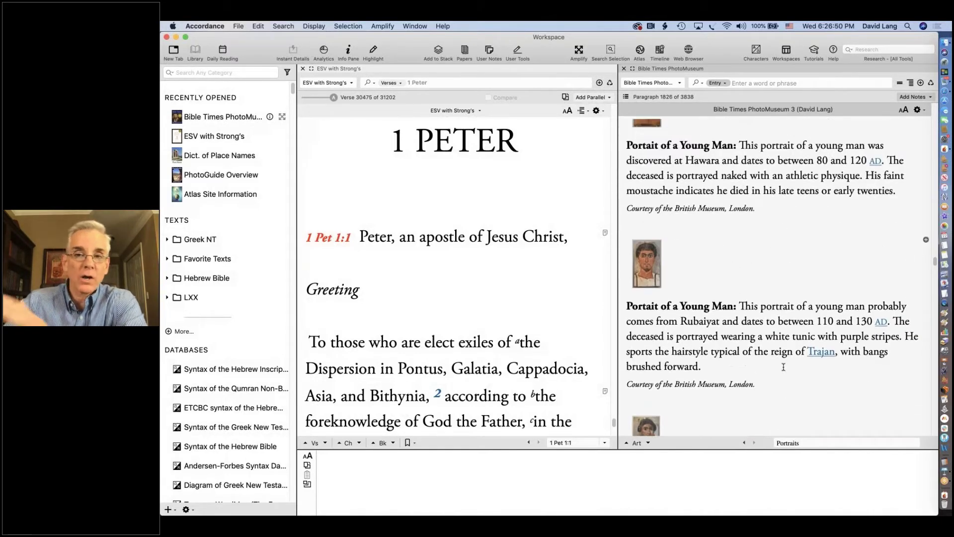
scroll(783, 367, up, 5)
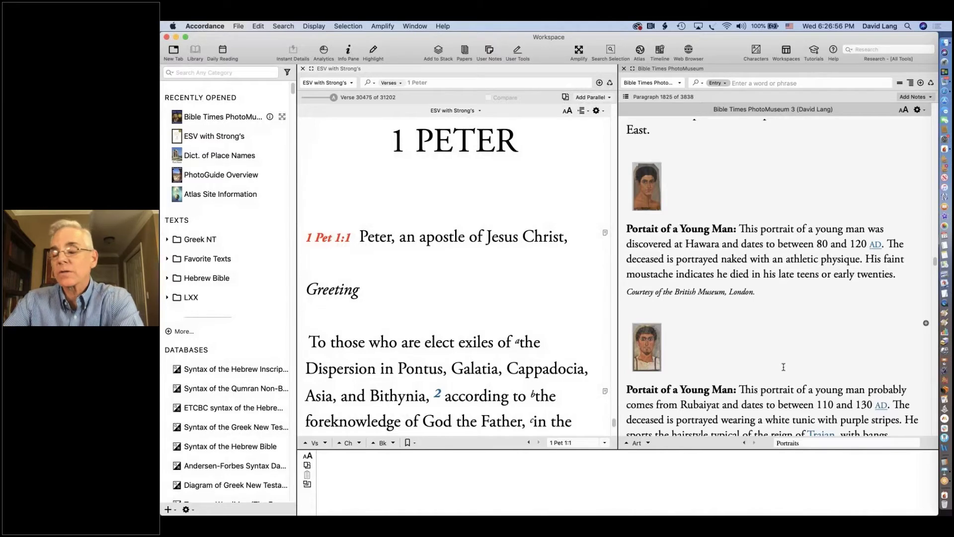
scroll(783, 366, down, 12)
scroll(784, 367, down, 18)
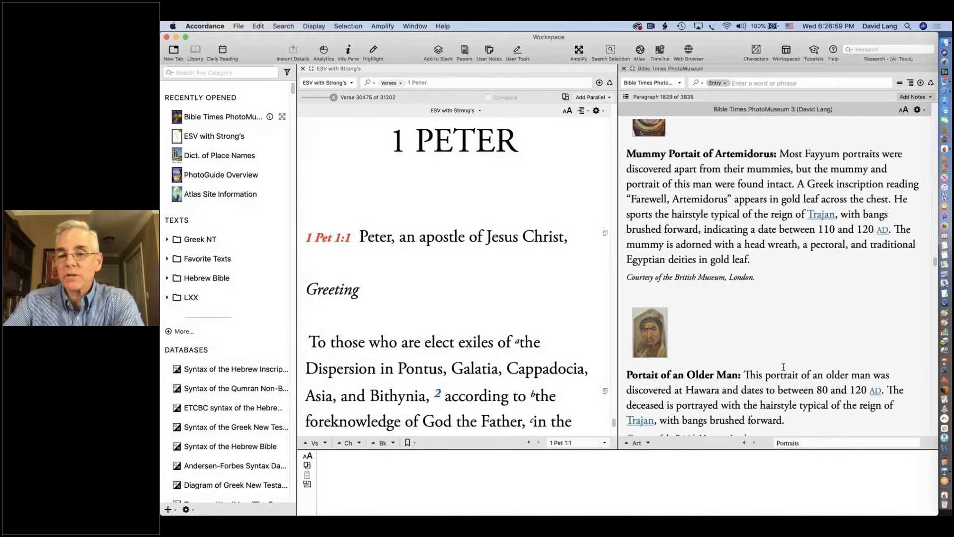
scroll(784, 367, down, 5)
scroll(783, 367, down, 12)
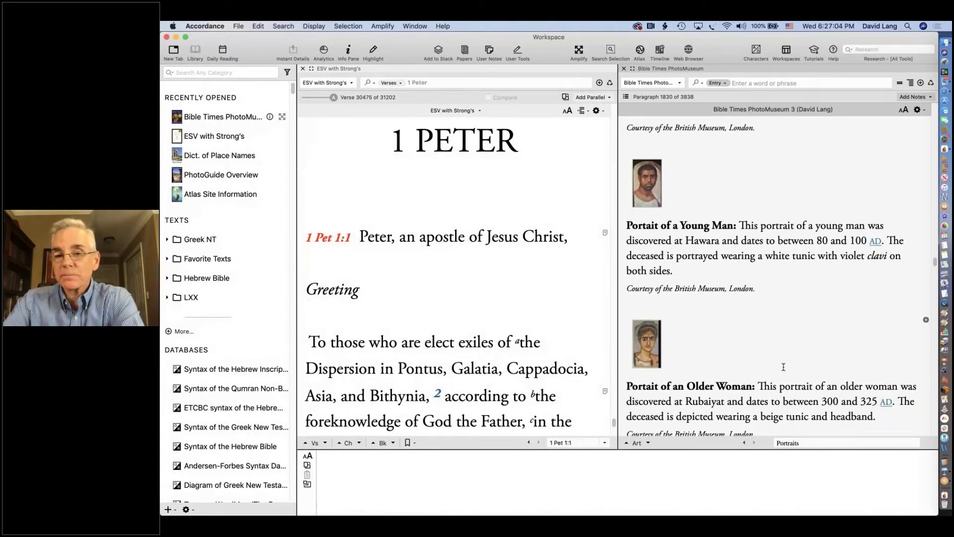
scroll(784, 367, down, 10)
scroll(783, 367, down, 3)
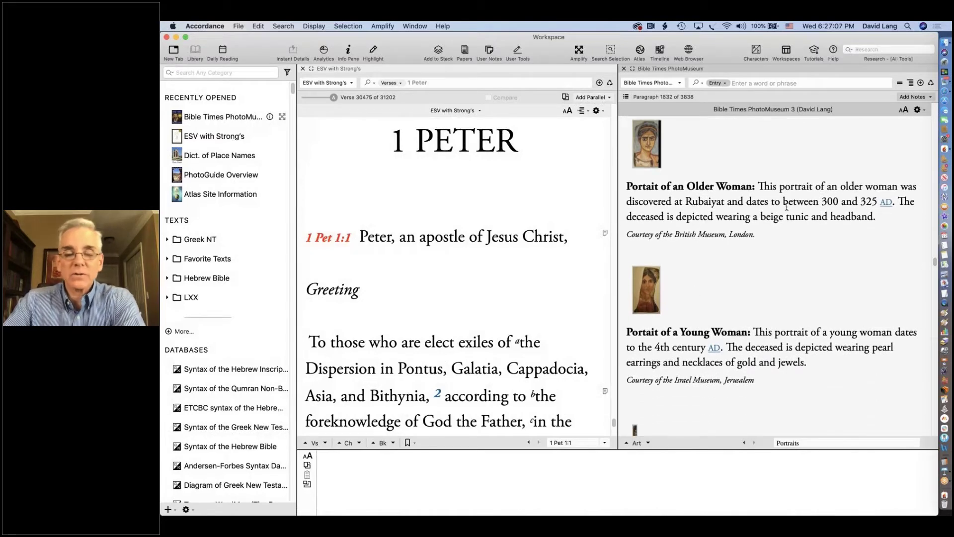
- Examine the Israel Museum's broken Portrait of a Woman enlarged, close it, and go back to the Mummy Portrait of Artemidorus
scroll(787, 206, down, 8)
scroll(787, 206, down, 15)
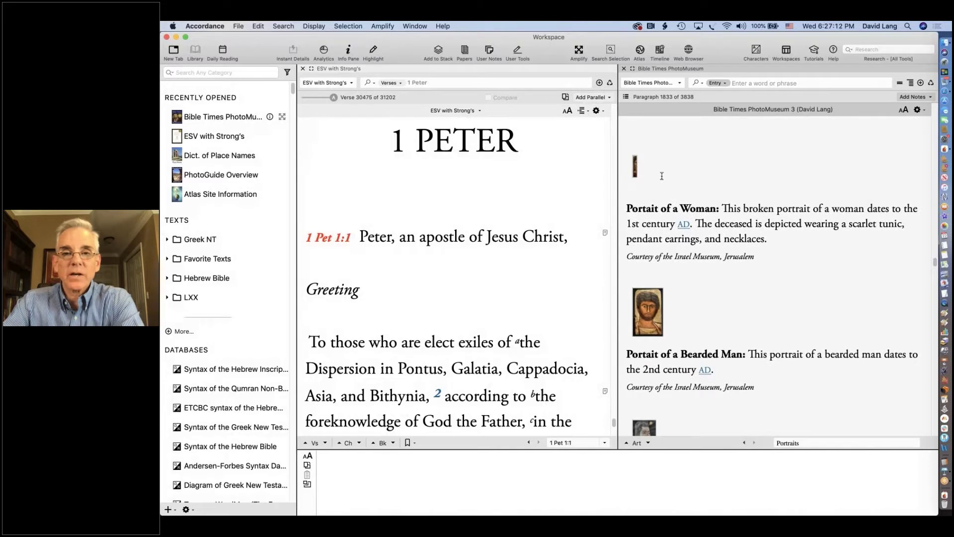
click(636, 166)
mouse_move(584, 373)
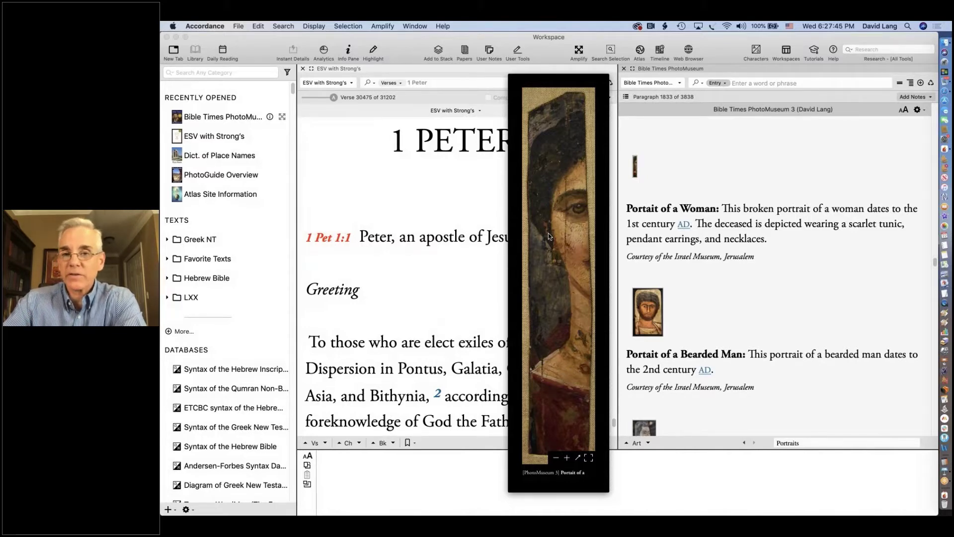
mouse_move(587, 285)
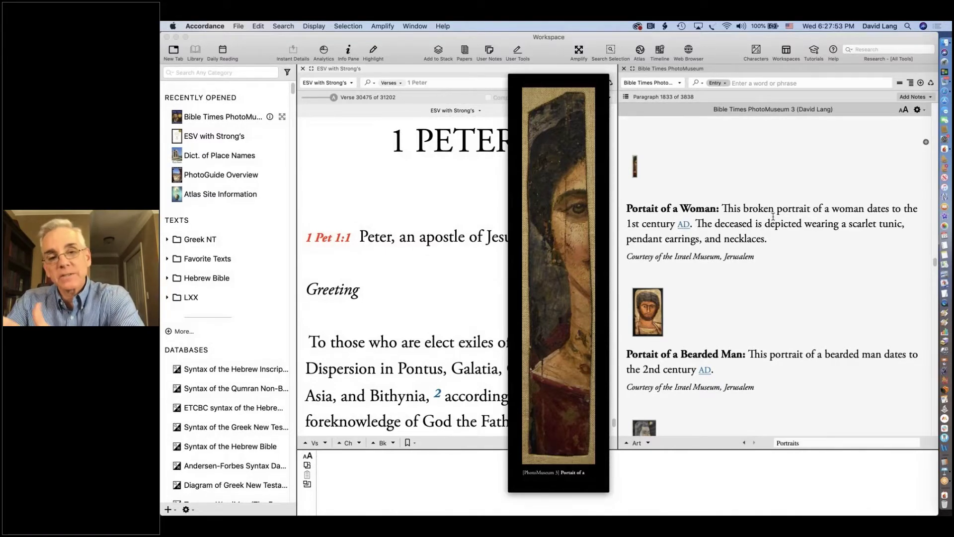
click(731, 338)
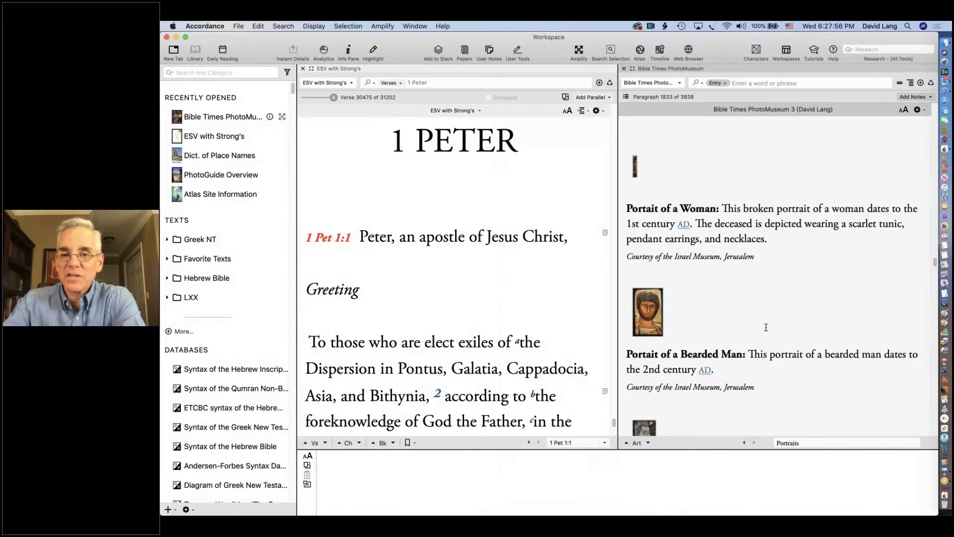
scroll(746, 333, up, 5)
scroll(766, 327, up, 10)
scroll(766, 327, up, 8)
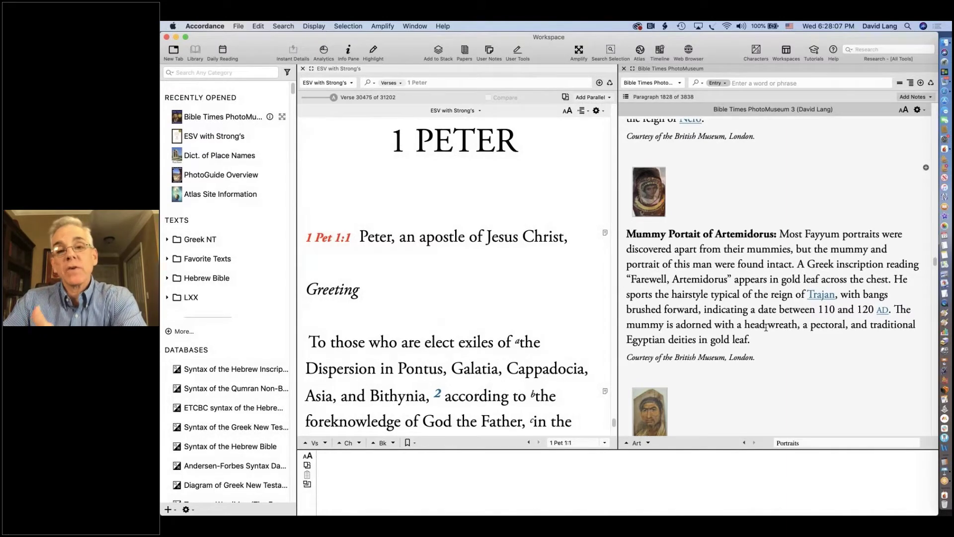
- Switch to Keynote, view the "Elect Exiles" slide with its placeholder landscape picture, and return to Accordance
click(945, 470)
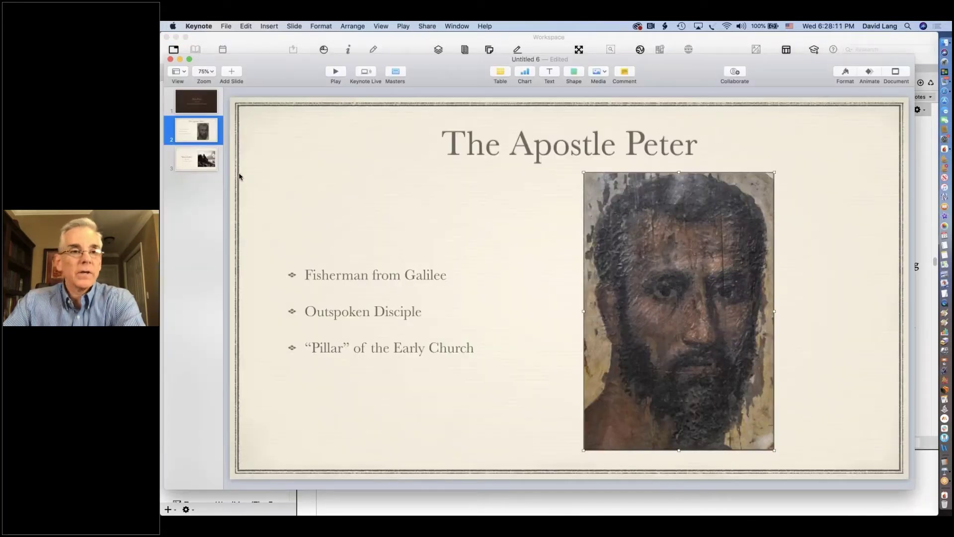
click(190, 158)
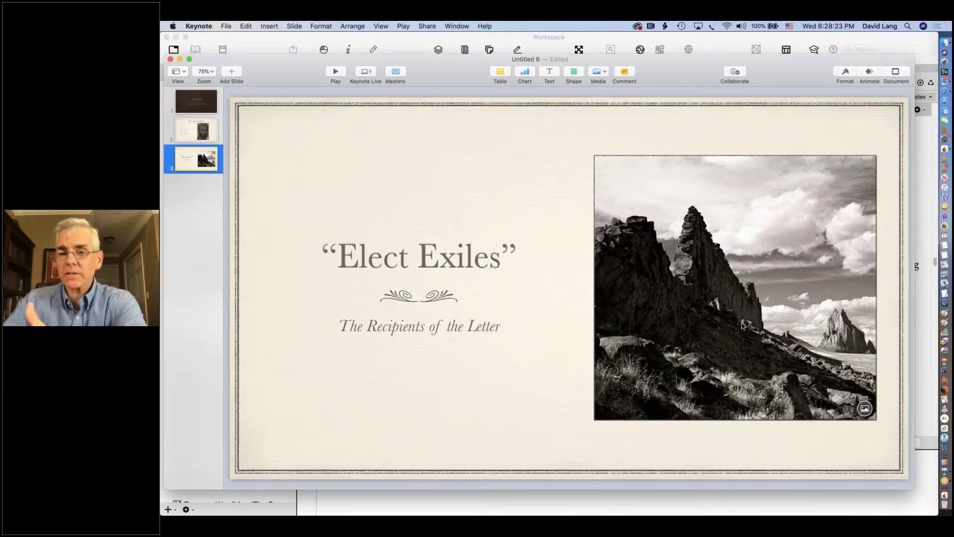
click(878, 44)
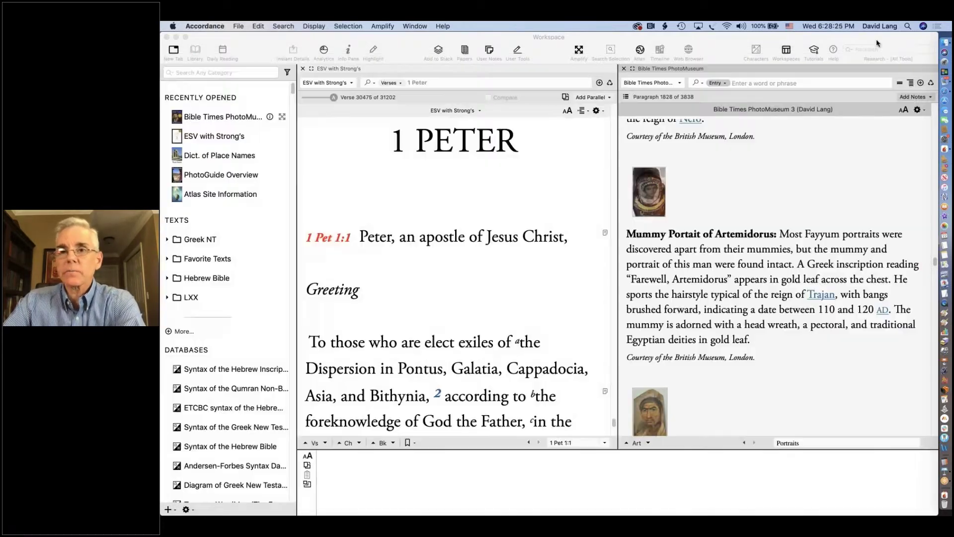
- Search the captions of the Bible Times PhotoMuseum for the word "Exile"
click(718, 83)
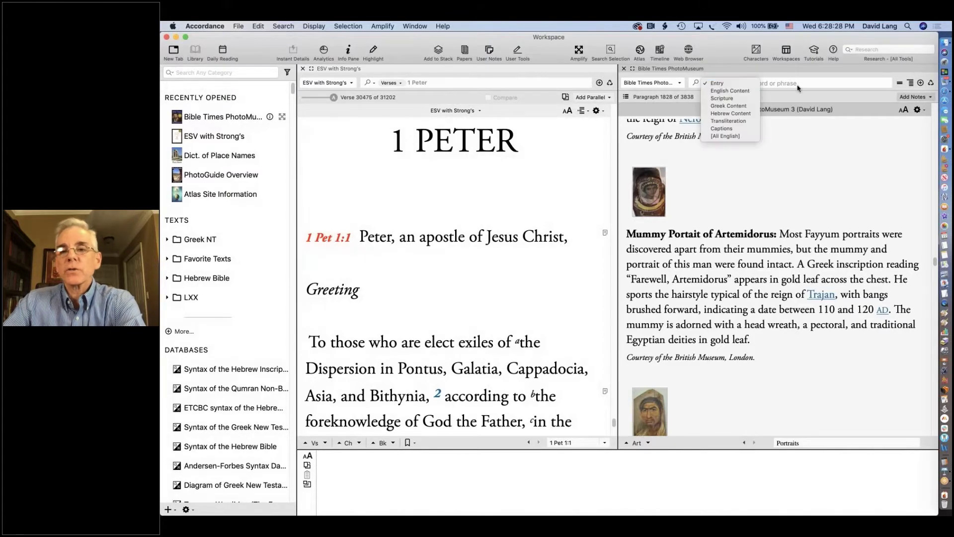
click(744, 129)
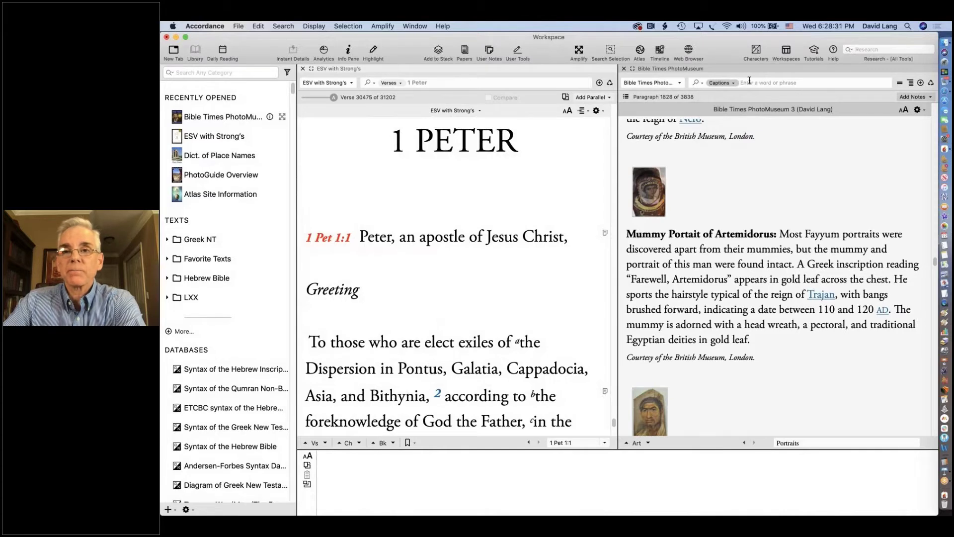
click(723, 83)
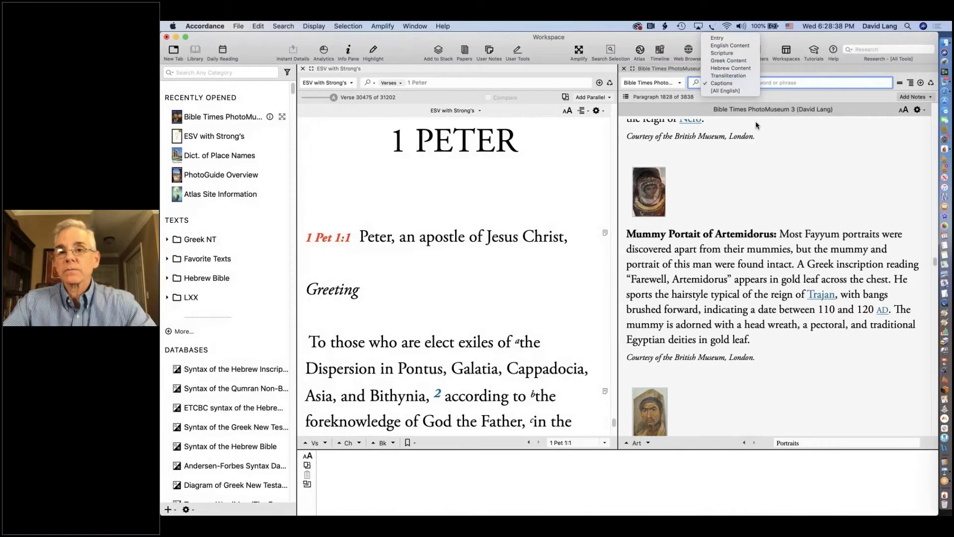
click(721, 83)
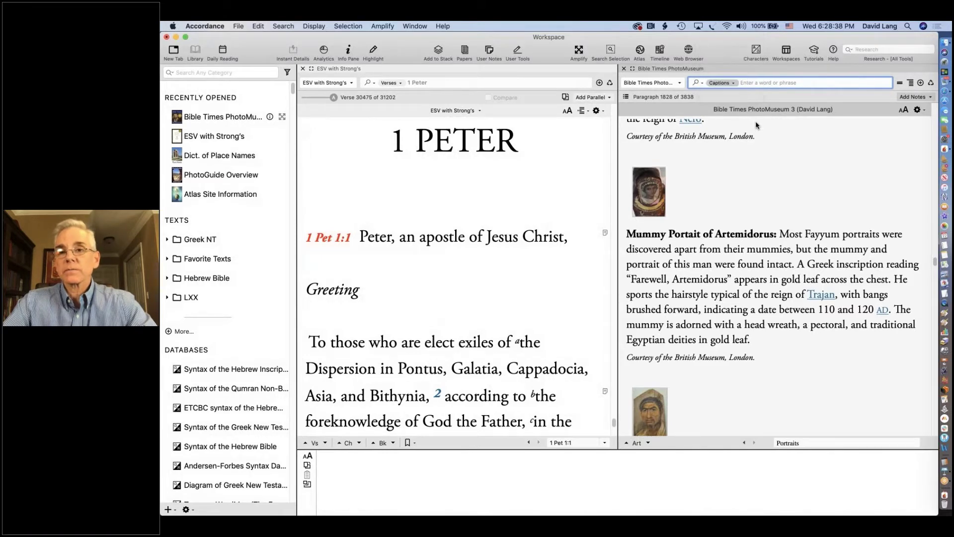
click(745, 84)
text(exile)
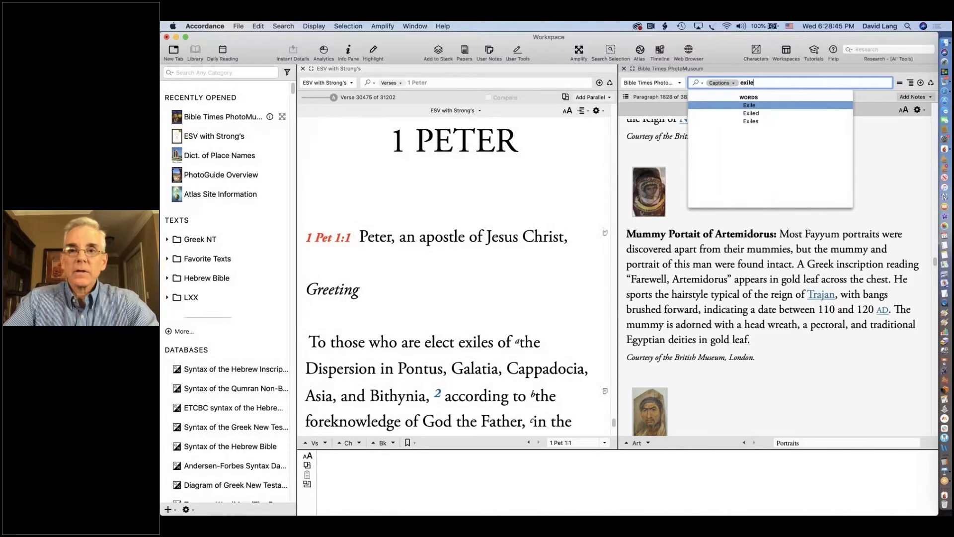
key(Return)
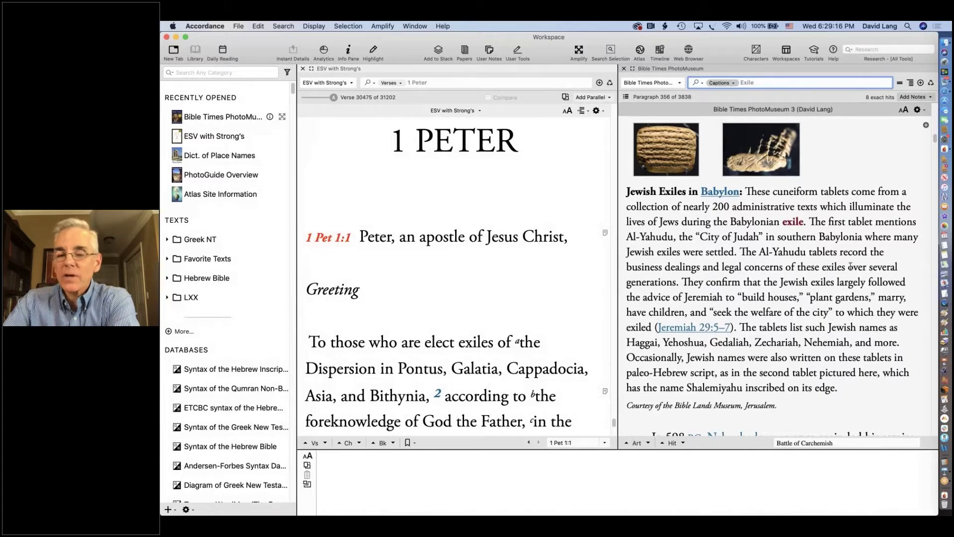
- Examine the "Jewish Exiles in Babylon" pictures and caption, and check the article's place in the table of contents, hiding it when done
scroll(822, 302, down, 2)
scroll(821, 302, down, 10)
scroll(822, 302, up, 15)
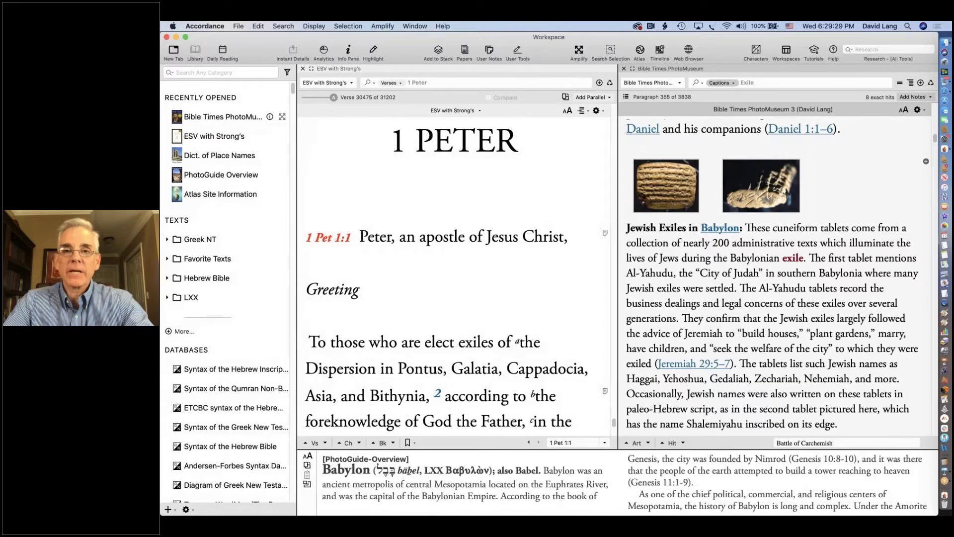
click(625, 99)
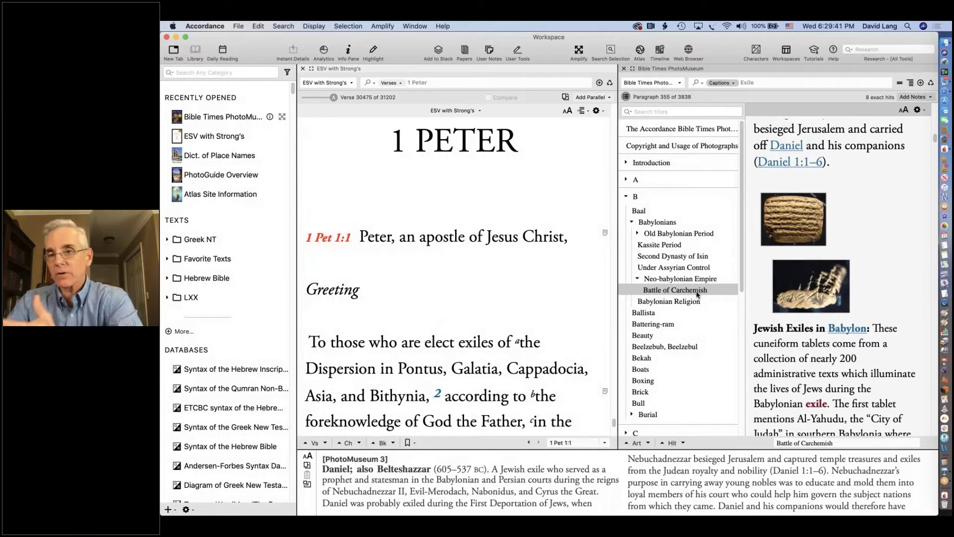
click(626, 97)
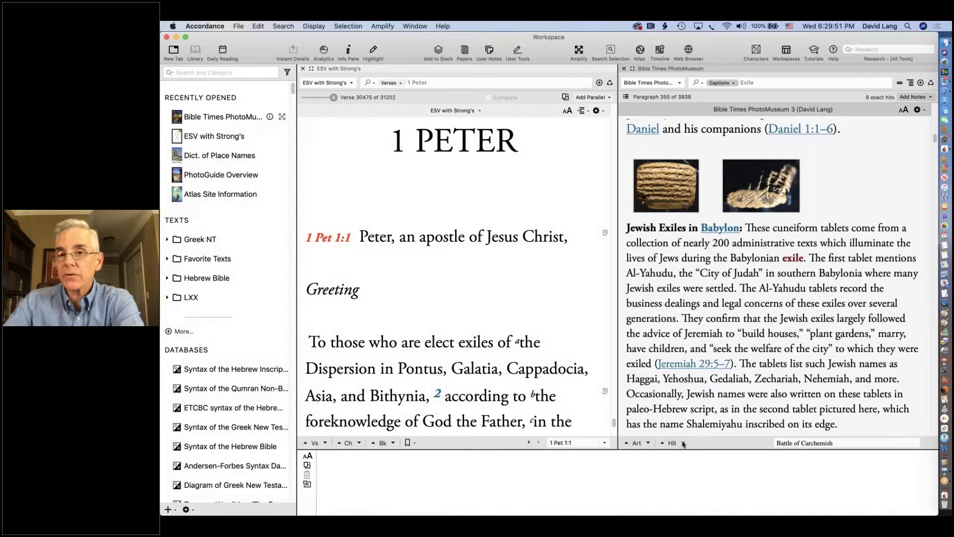
- Step through the remaining "Exile" caption hits, examining the Herod Archelaus coins, the silver amulet and the last occurrence
scroll(684, 444, down, 2)
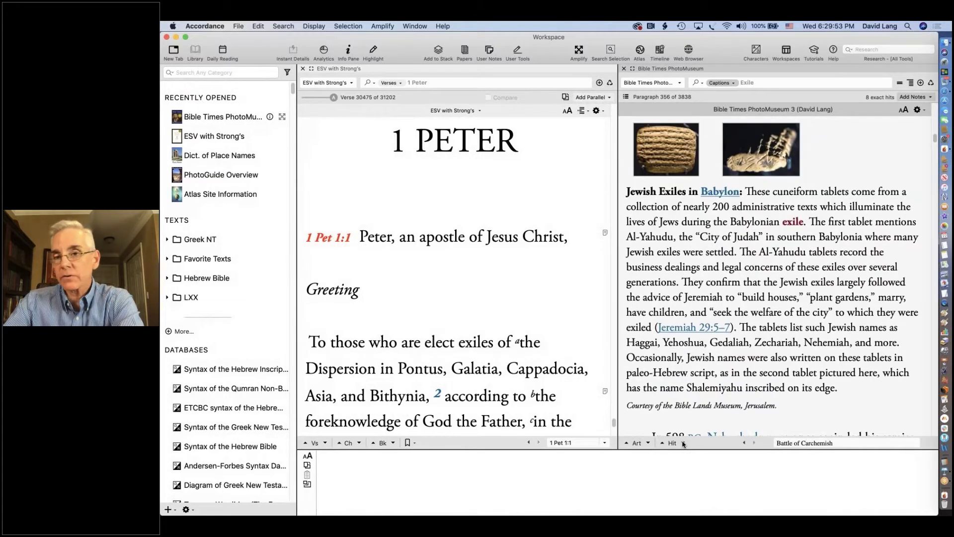
click(683, 443)
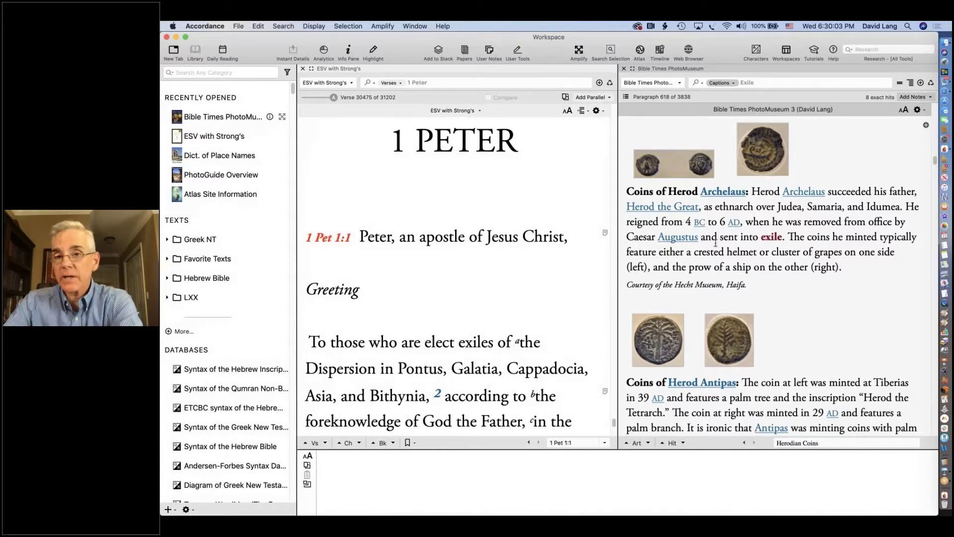
click(682, 444)
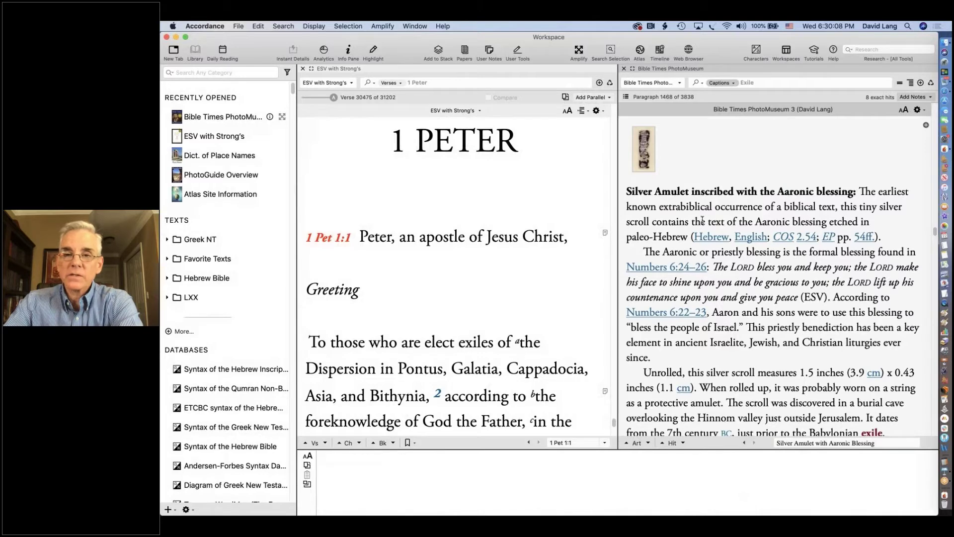
scroll(739, 313, down, 1)
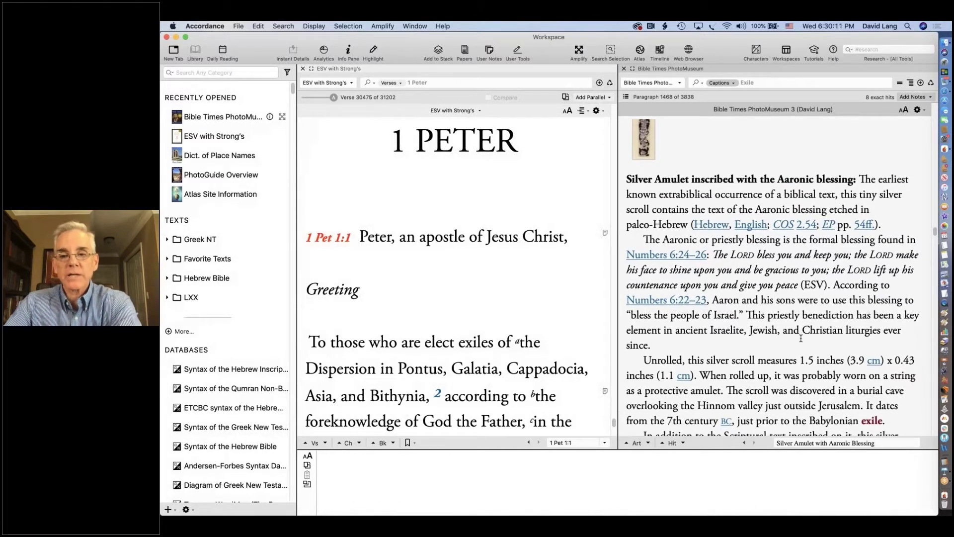
scroll(802, 336, down, 5)
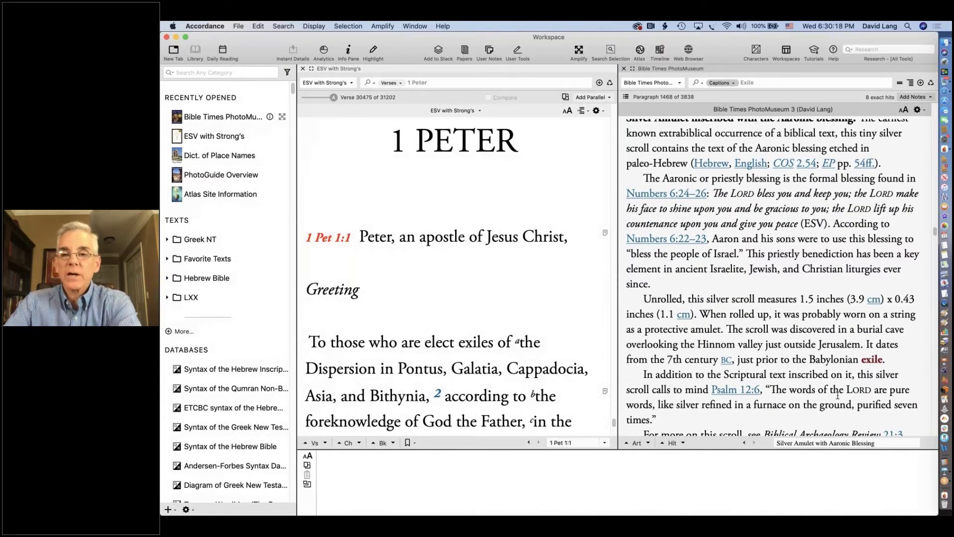
click(683, 443)
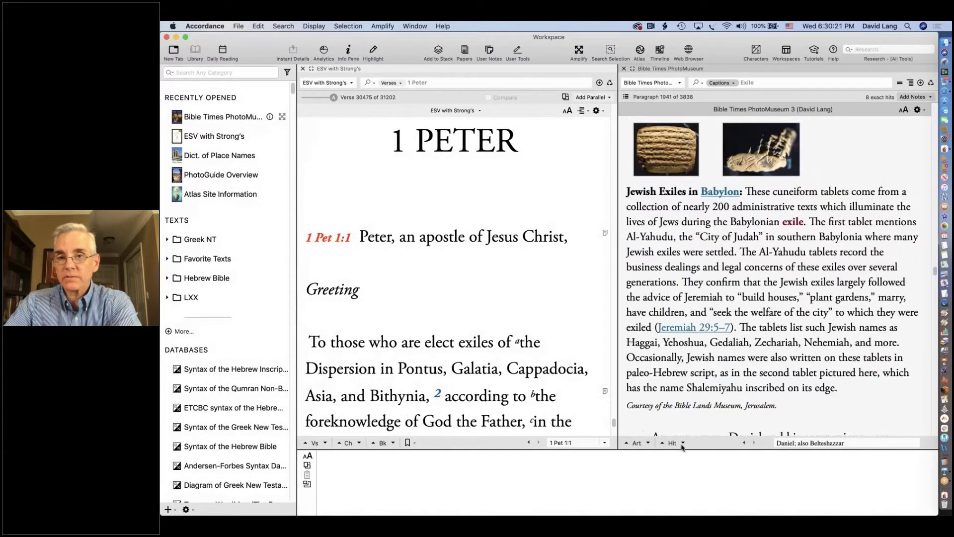
click(683, 444)
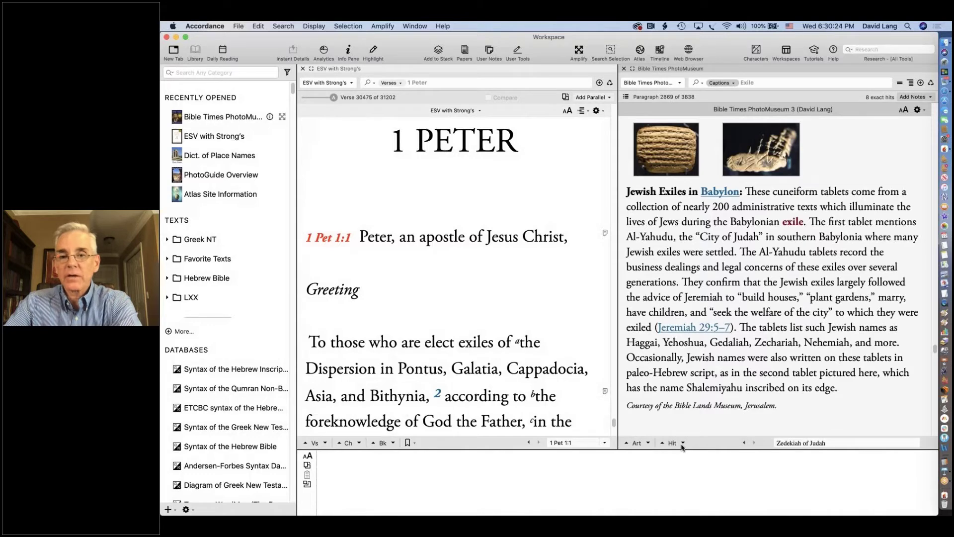
click(683, 444)
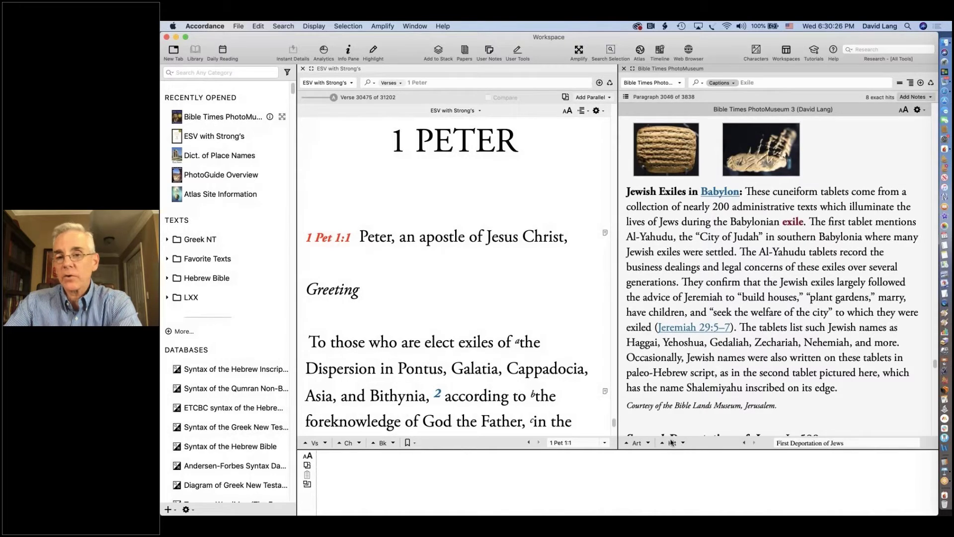
click(683, 443)
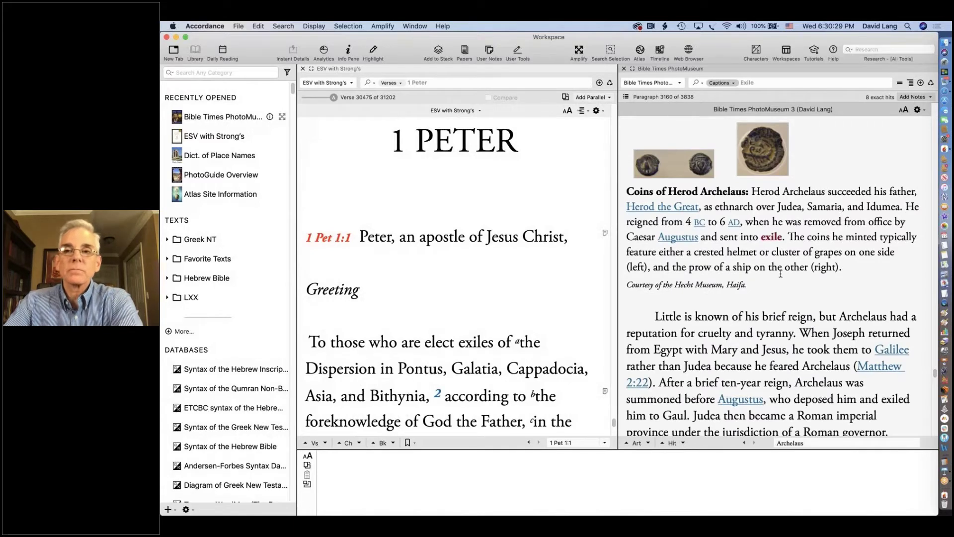
- Return to the first "Exile" hit in the Battle of Carchemish article and look through the text and pictures around it
click(663, 443)
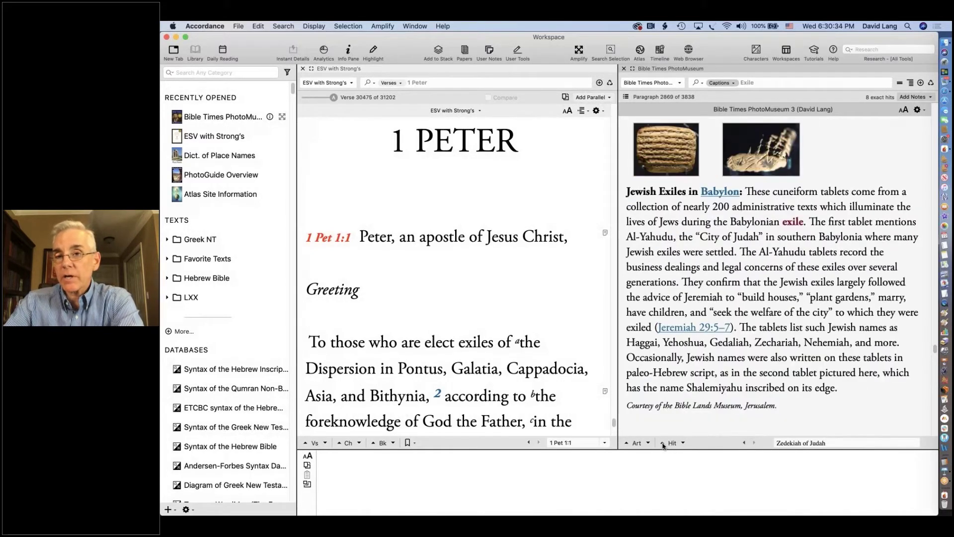
click(663, 444)
click(663, 444)
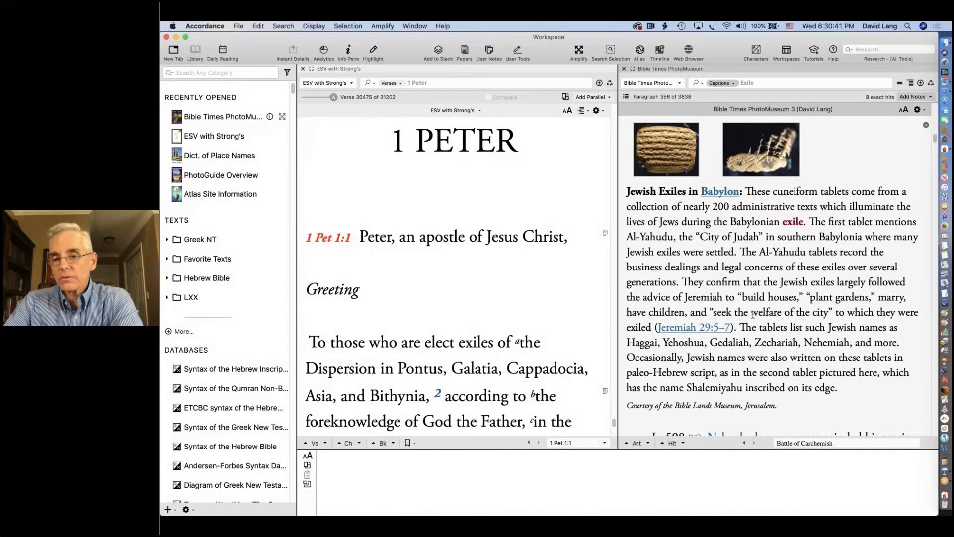
scroll(753, 314, down, 10)
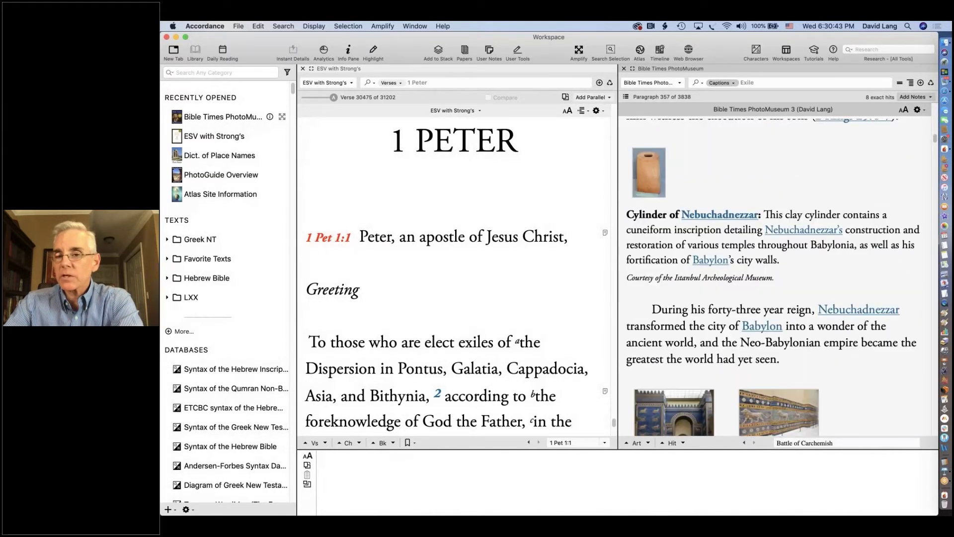
scroll(775, 278, down, 3)
scroll(776, 279, up, 8)
scroll(775, 279, up, 6)
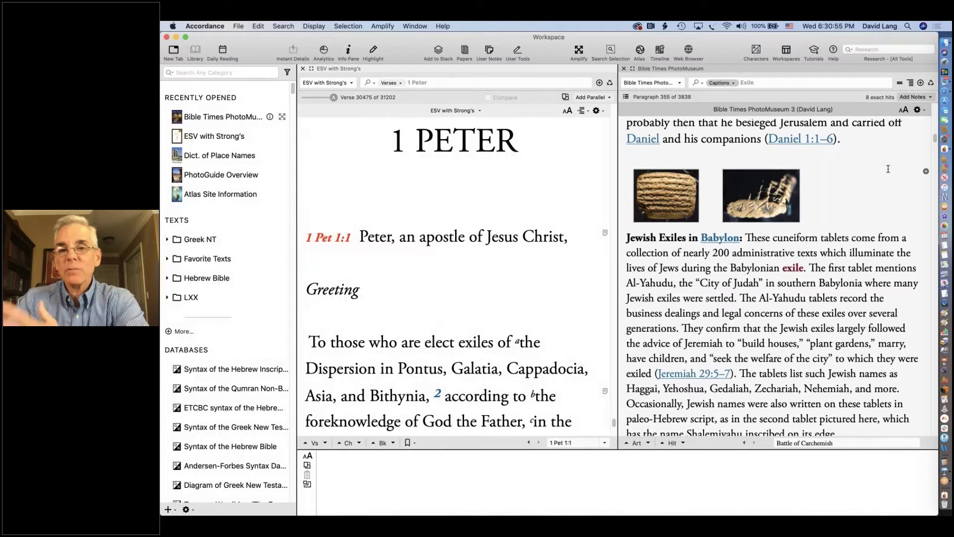
- Set the Bible Times PhotoMuseum to show its text as Articles
click(918, 110)
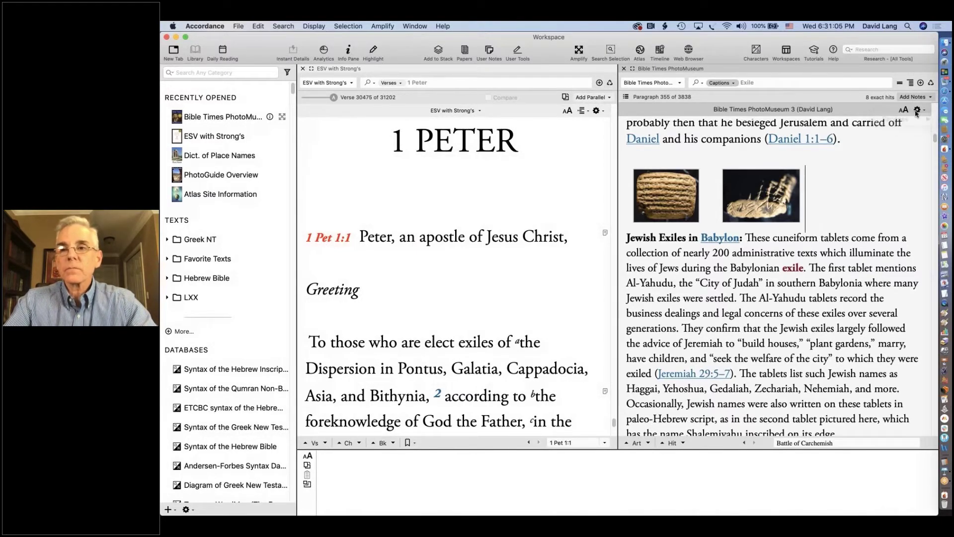
click(918, 110)
mouse_move(890, 122)
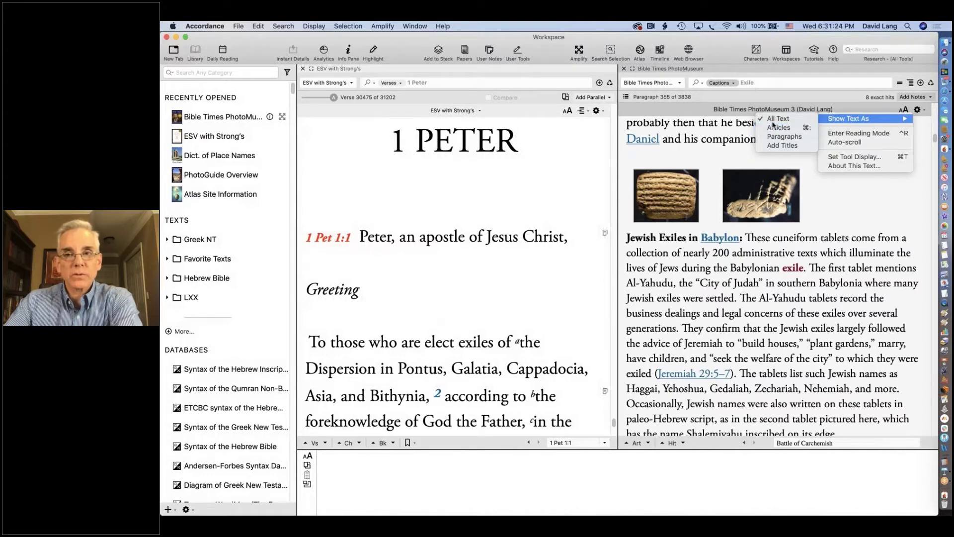
click(779, 135)
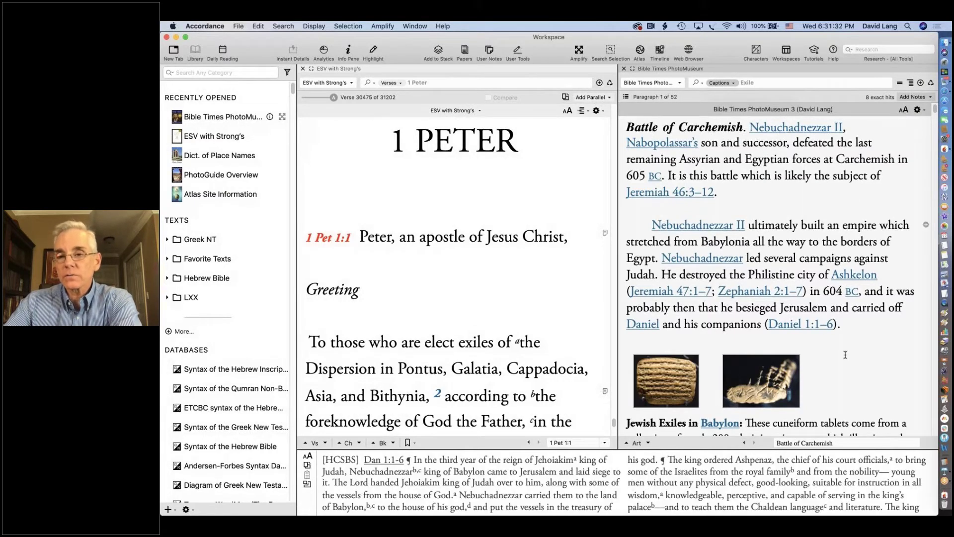
- Look through the articles containing "Exile", from Battle of Carchemish through Herodian Coins to Silver Amulet with Aaronic Blessing
scroll(845, 353, down, 4)
scroll(845, 354, down, 3)
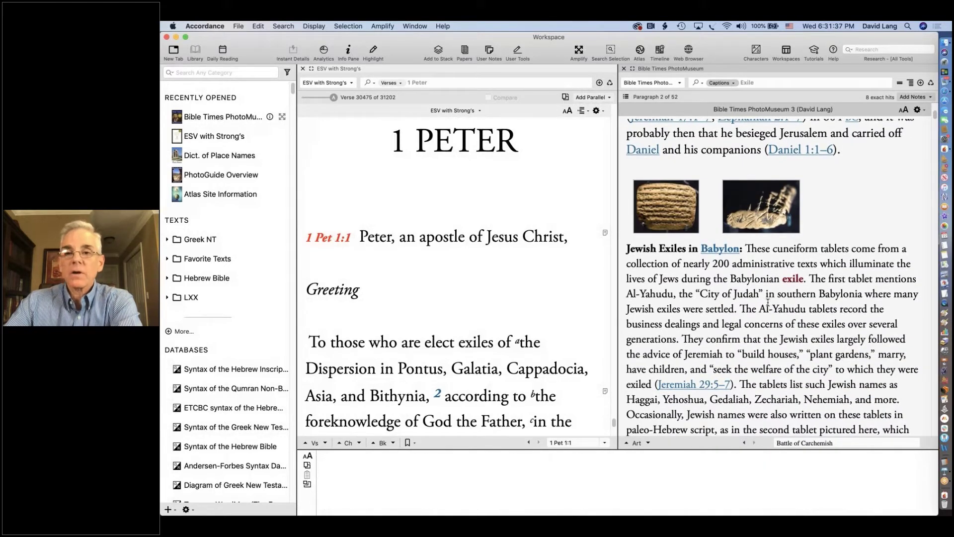
scroll(768, 302, down, 1)
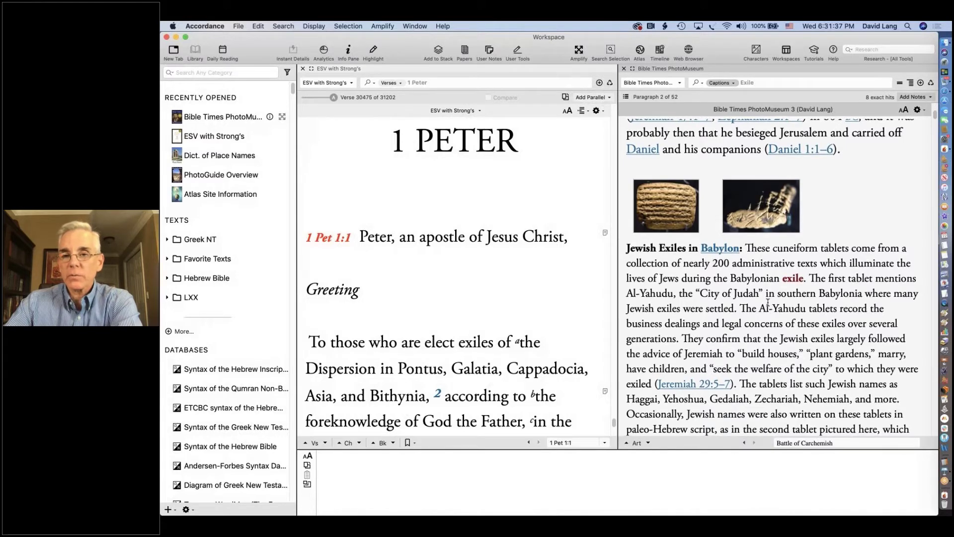
scroll(768, 302, down, 6)
scroll(768, 302, down, 15)
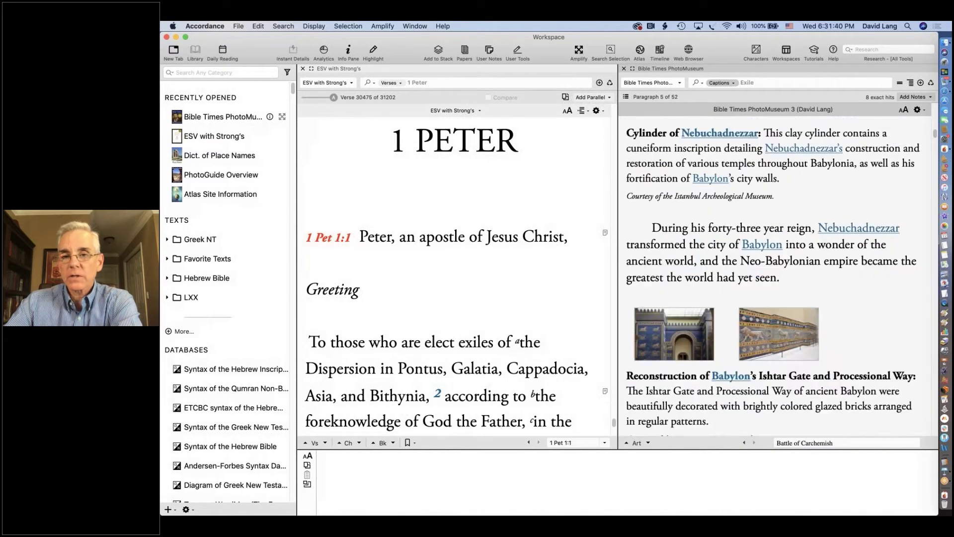
scroll(768, 302, down, 10)
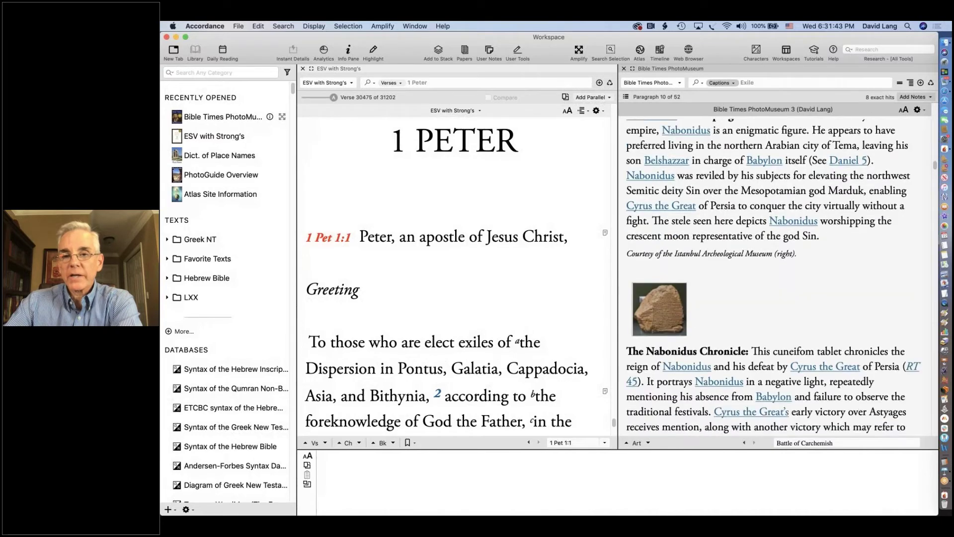
scroll(768, 301, down, 4)
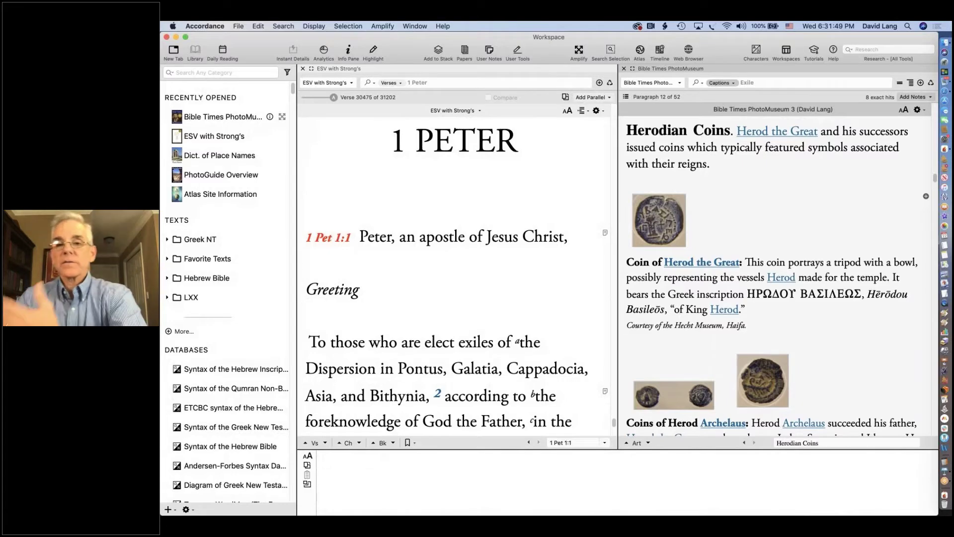
scroll(714, 343, down, 3)
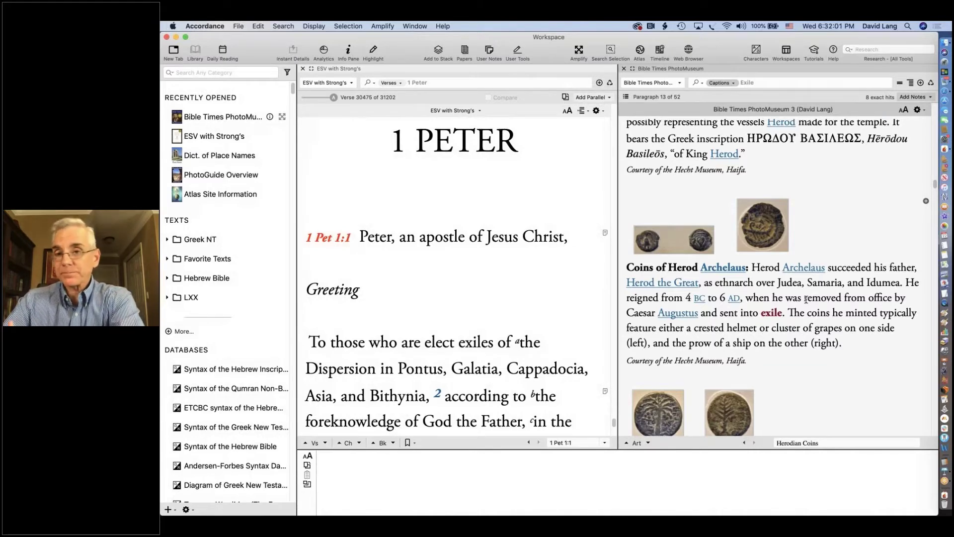
scroll(805, 298, down, 10)
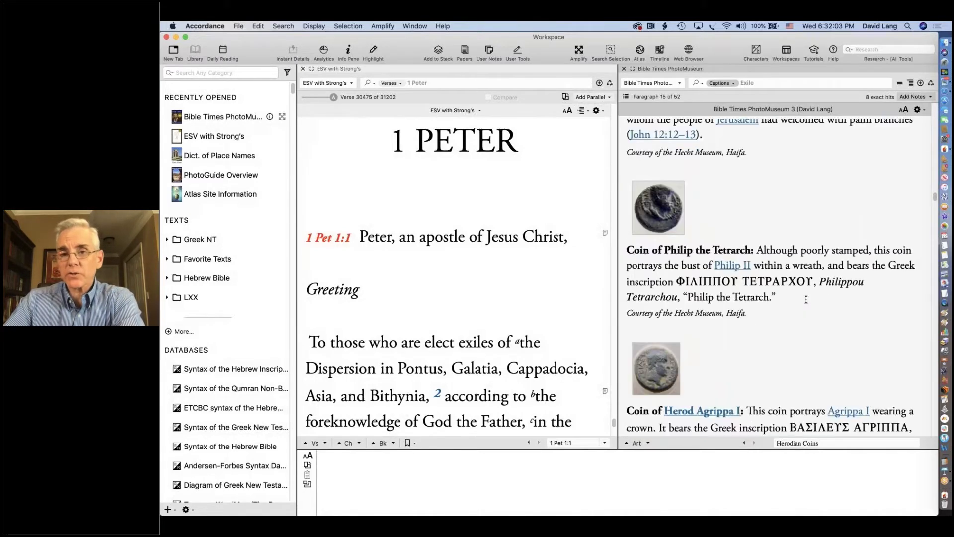
scroll(806, 299, down, 10)
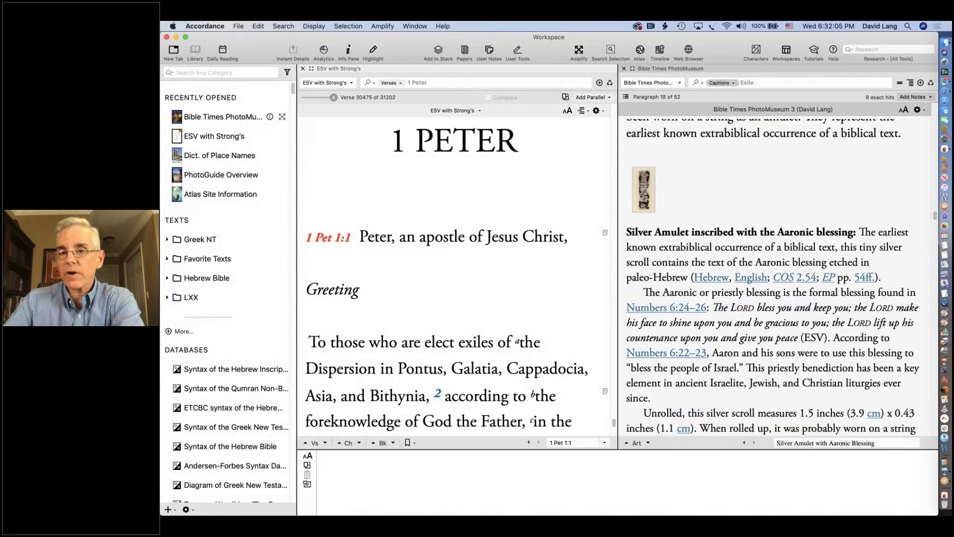
scroll(844, 153, up, 5)
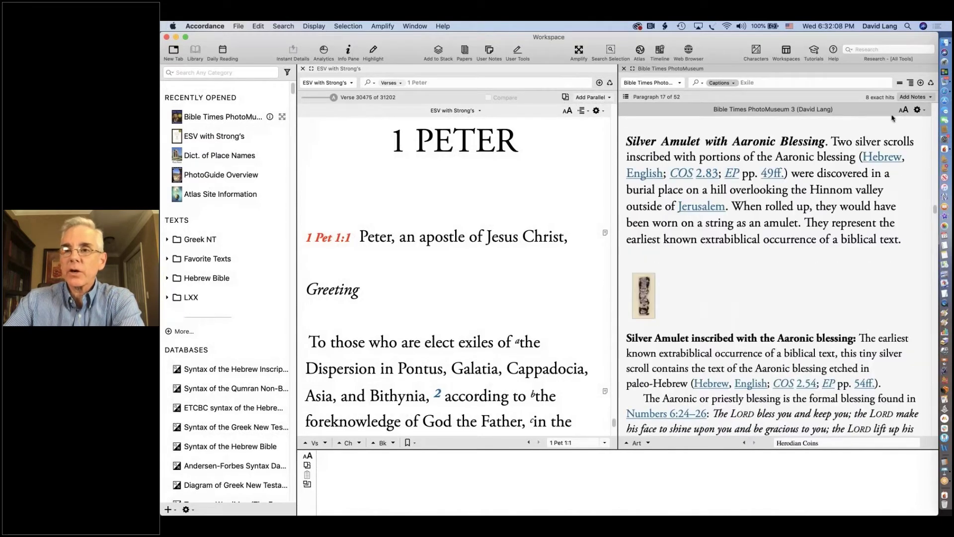
scroll(894, 119, up, 5)
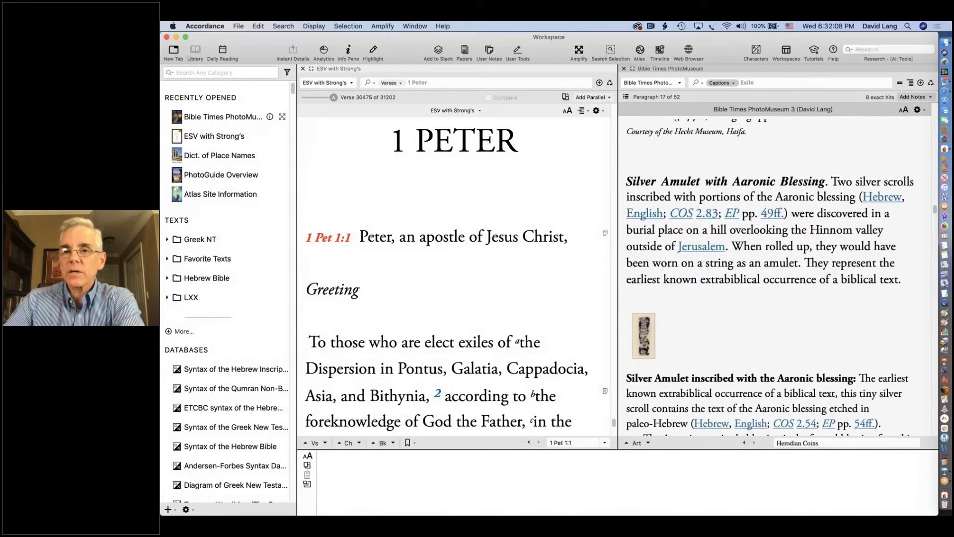
- Set the Bible Times PhotoMuseum to show its text as Paragraphs
click(918, 110)
mouse_move(880, 119)
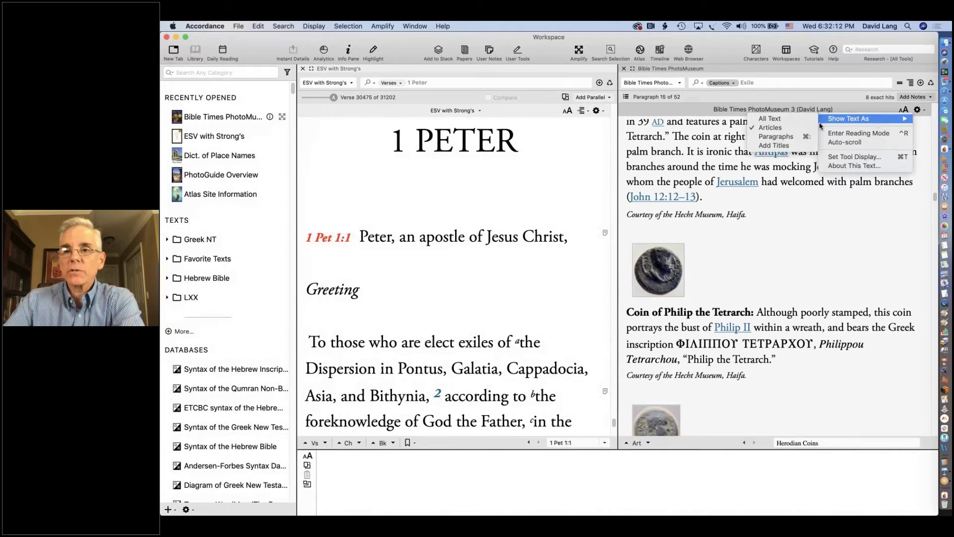
click(778, 138)
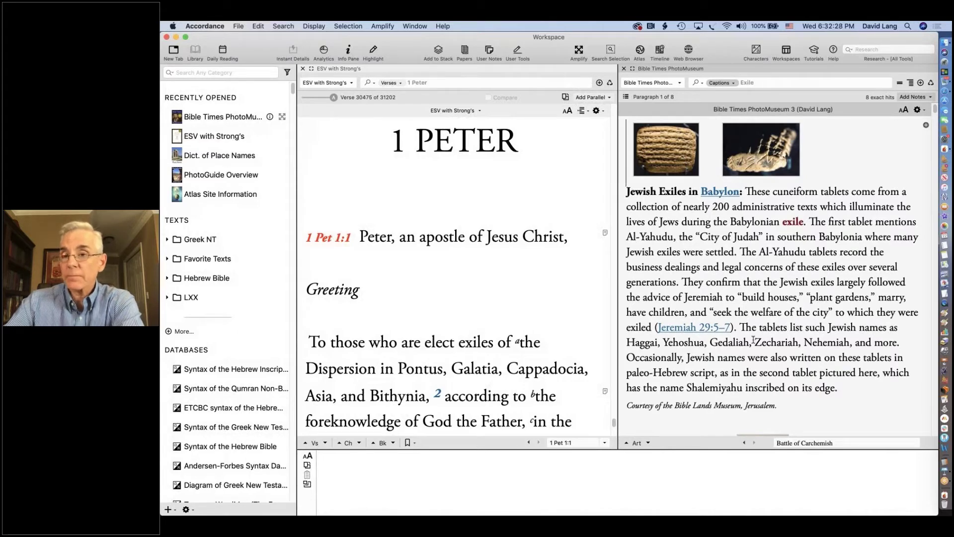
- Review the matching "Exile" paragraphs, from Jewish Exiles in Babylon to the coins of Herod Archelaus, then go back toward the silver amulet
scroll(754, 340, down, 15)
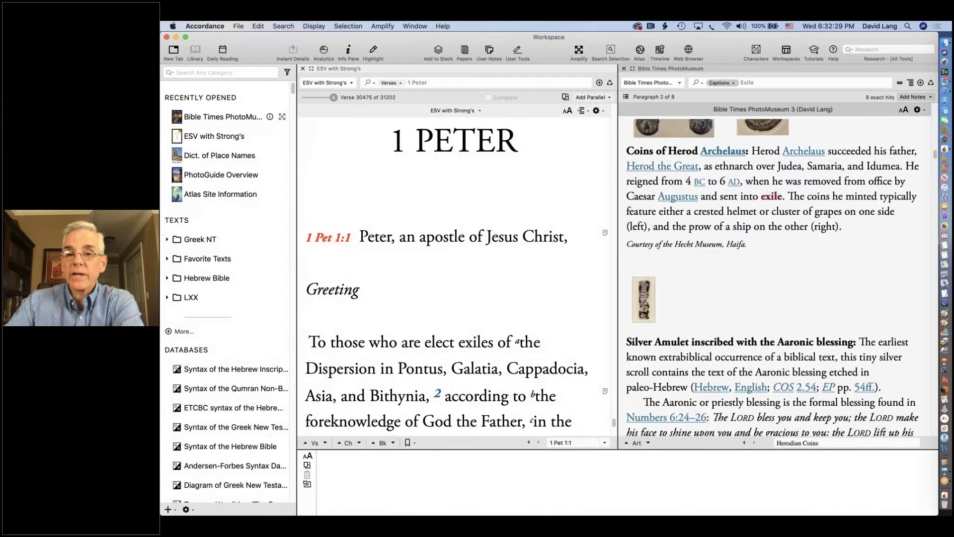
scroll(770, 278, down, 10)
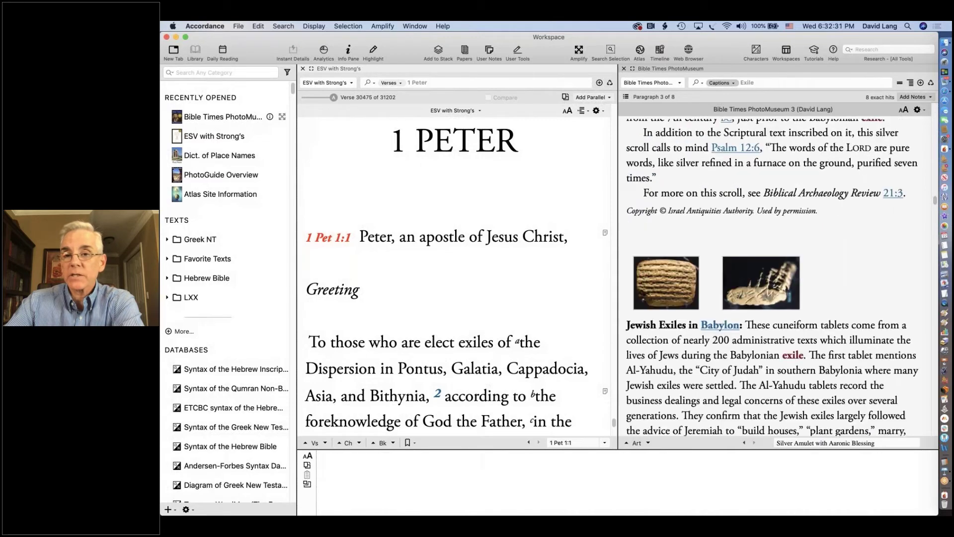
scroll(770, 278, down, 10)
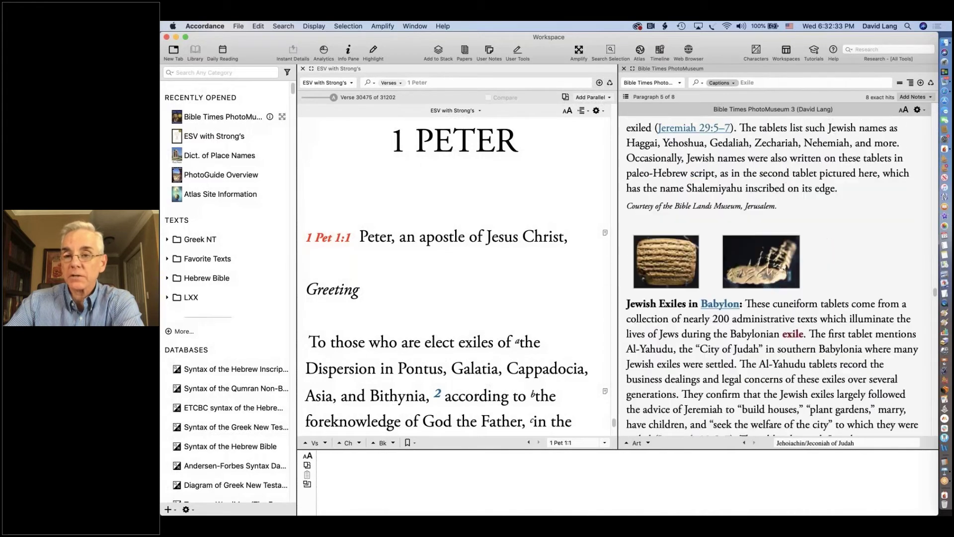
scroll(760, 348, down, 5)
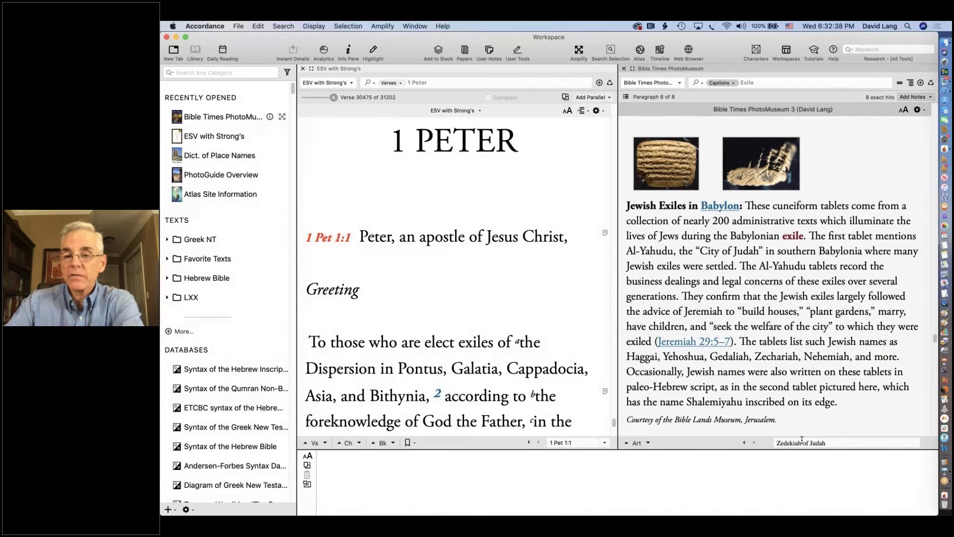
scroll(814, 413, down, 10)
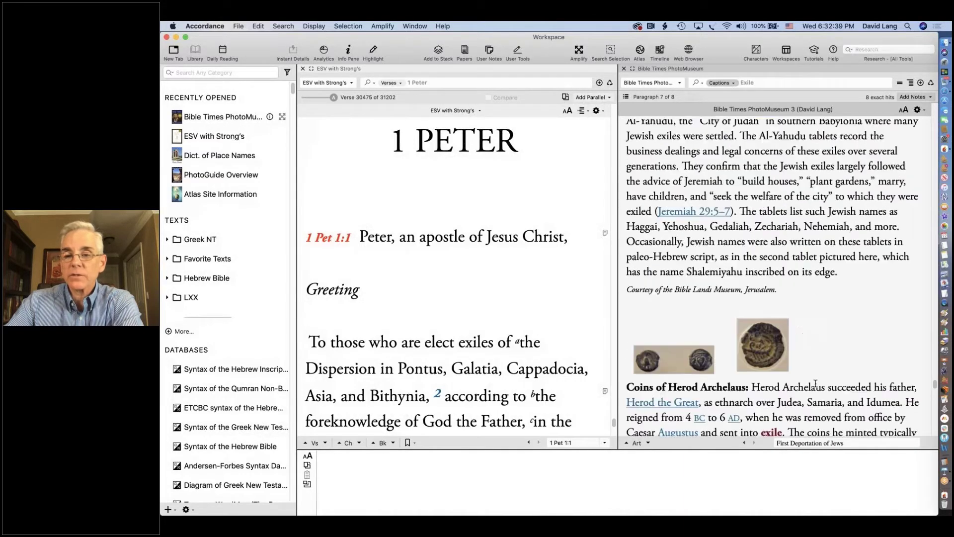
scroll(816, 383, up, 10)
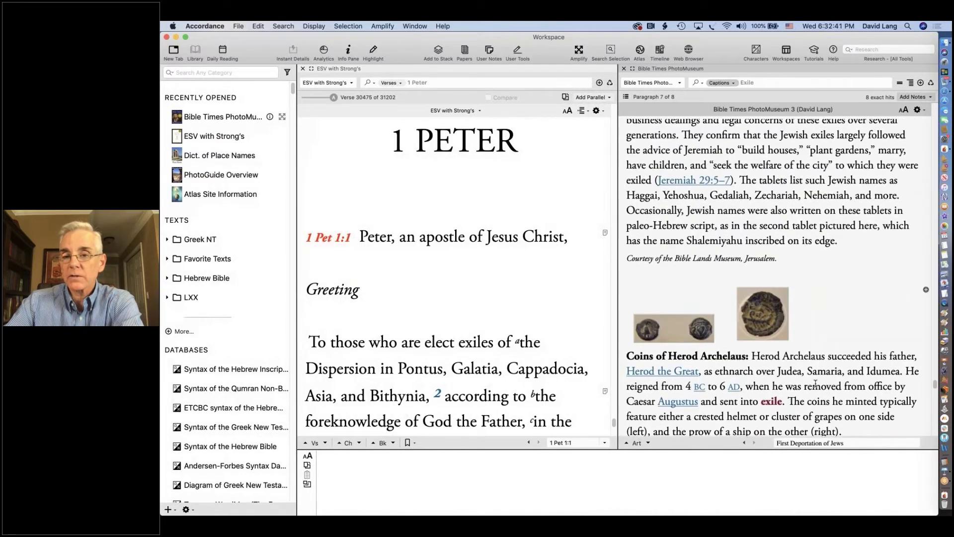
scroll(815, 383, down, 5)
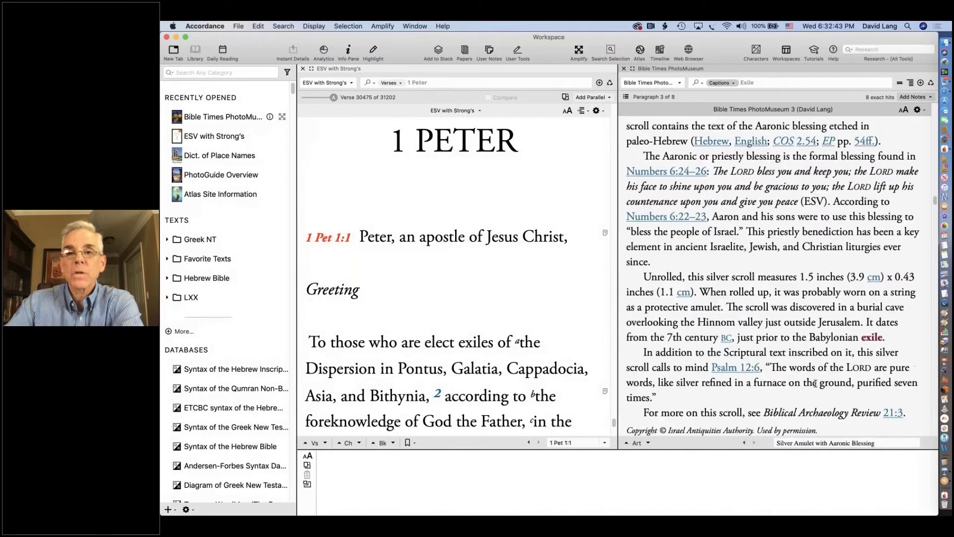
- Return to the first "Exile" paragraph in the Bible Times PhotoMuseum and add titles to the displayed text
scroll(816, 384, up, 3)
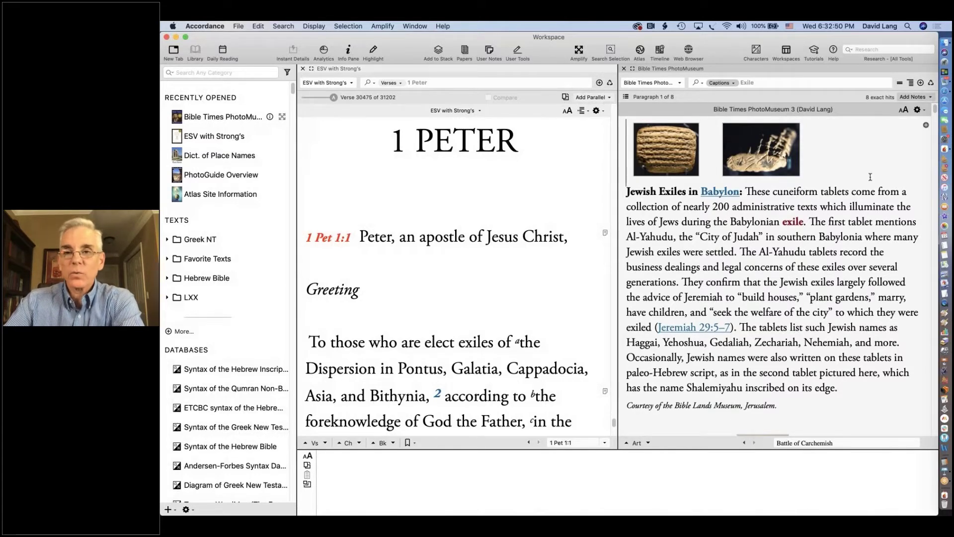
click(917, 109)
mouse_move(888, 124)
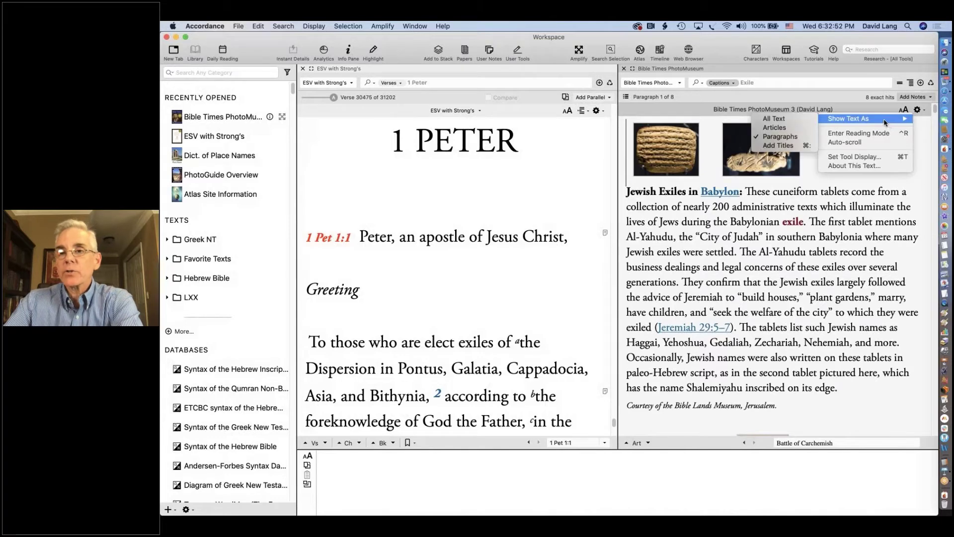
click(759, 147)
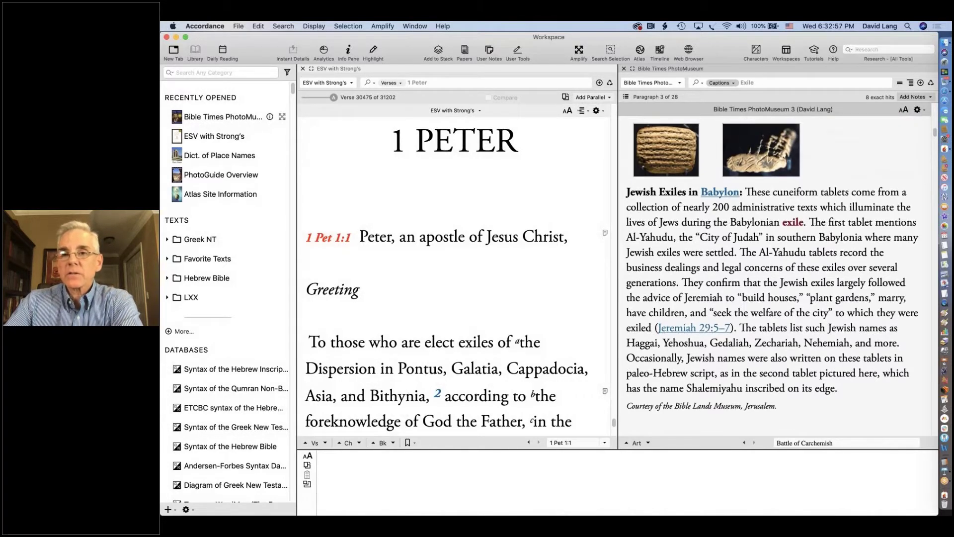
- Look through the titled "Exile" paragraphs, from Battle of Carchemish and Jewish Exiles in Babylon to the Coins of Herod Archelaus
scroll(780, 279, up, 3)
scroll(741, 292, down, 1)
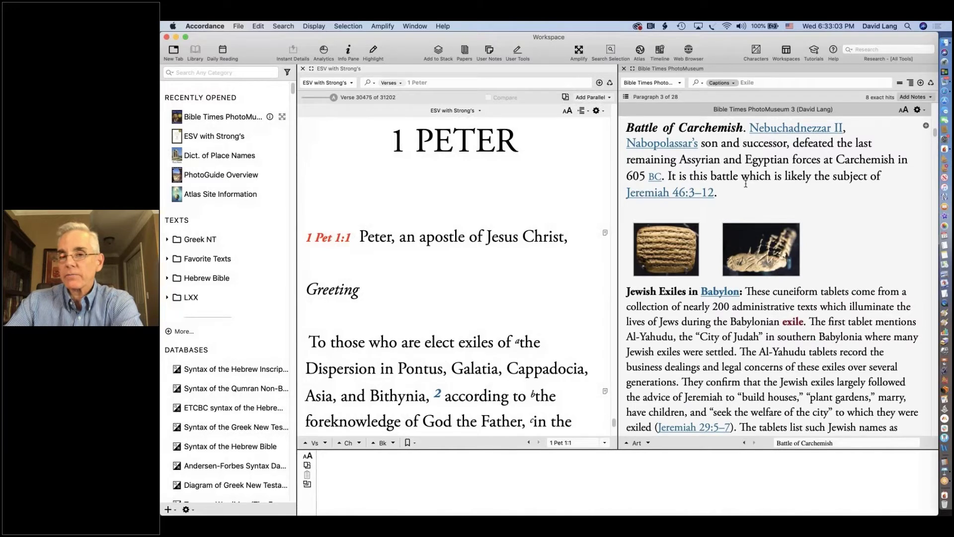
scroll(745, 184, down, 5)
scroll(712, 164, up, 5)
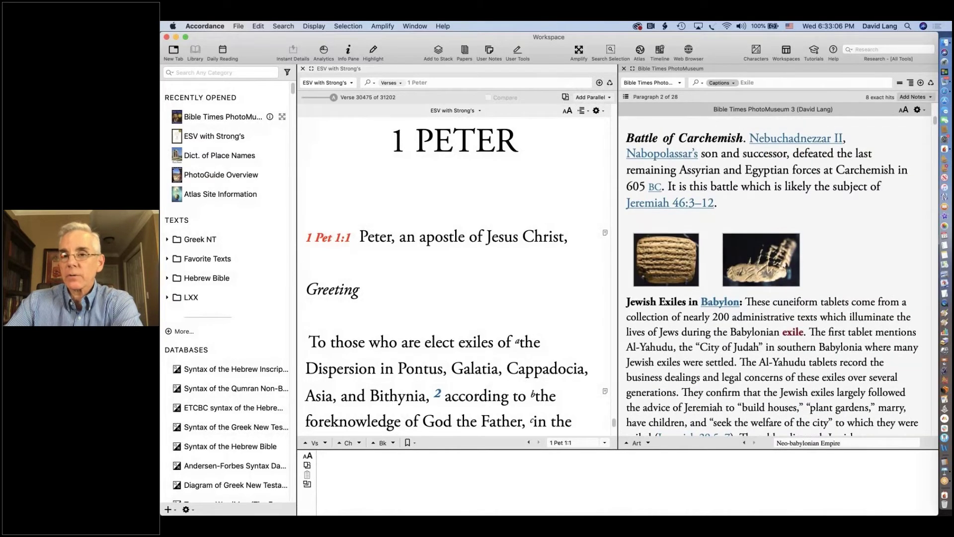
scroll(741, 301, down, 10)
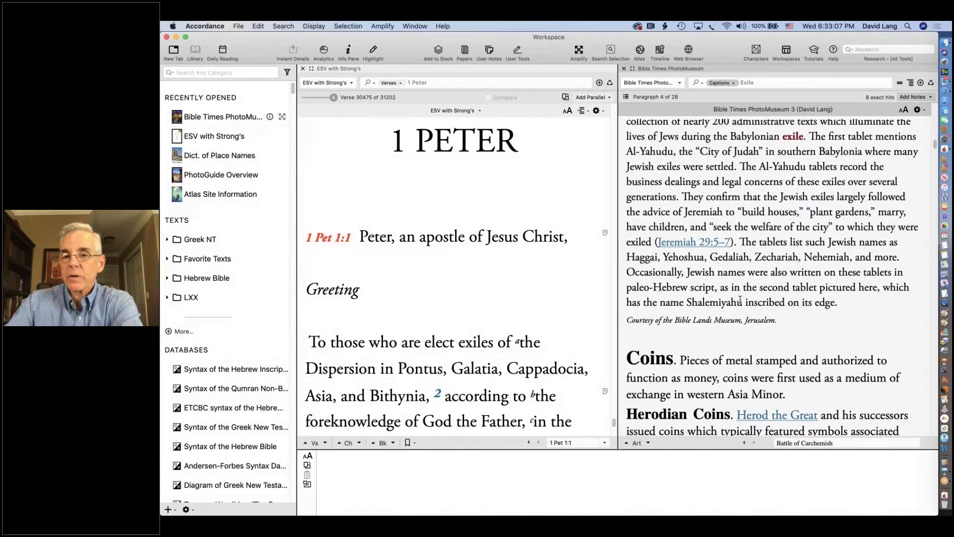
scroll(670, 247, down, 2)
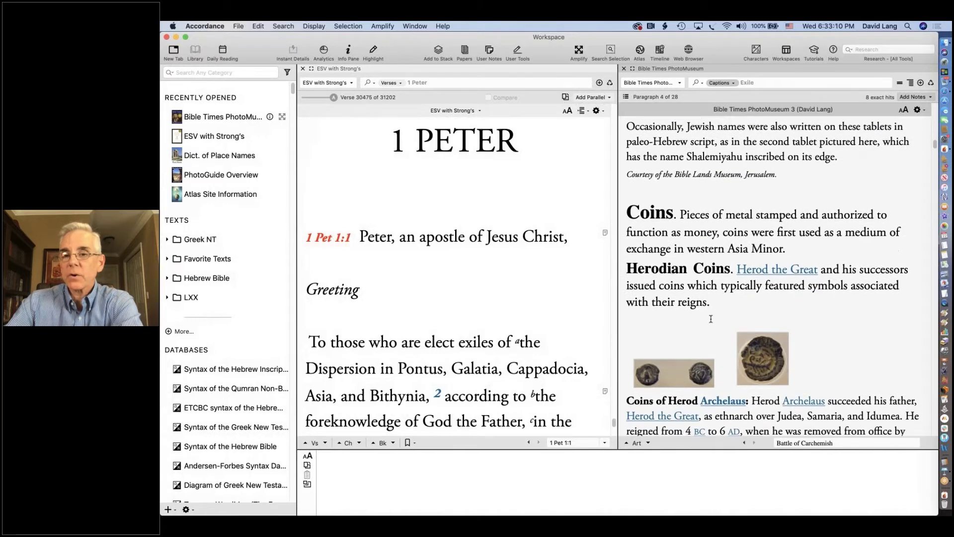
scroll(711, 316, down, 6)
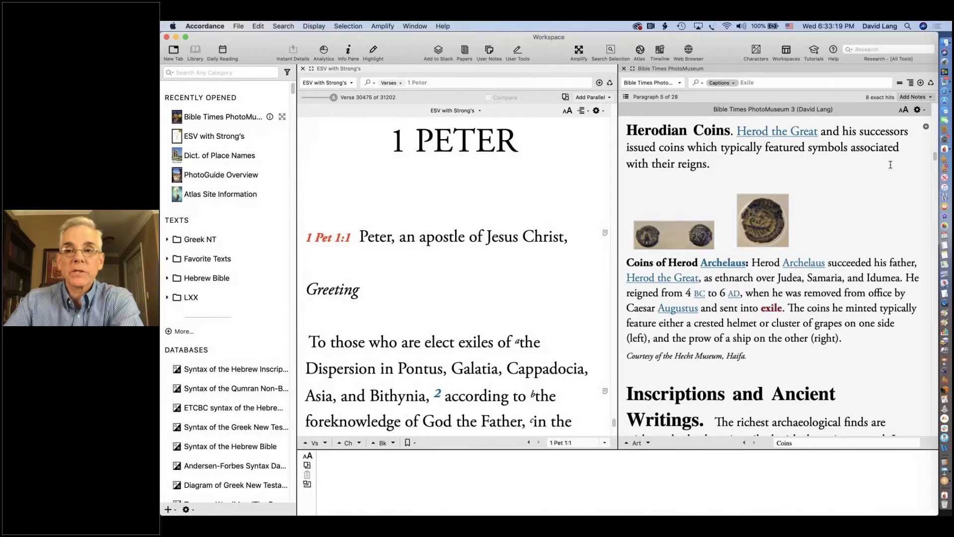
- Search the PhotoMuseum captions for "Weapons" and look through the titled hits from Games and Sports to Philistines
click(754, 82)
text(weapons)
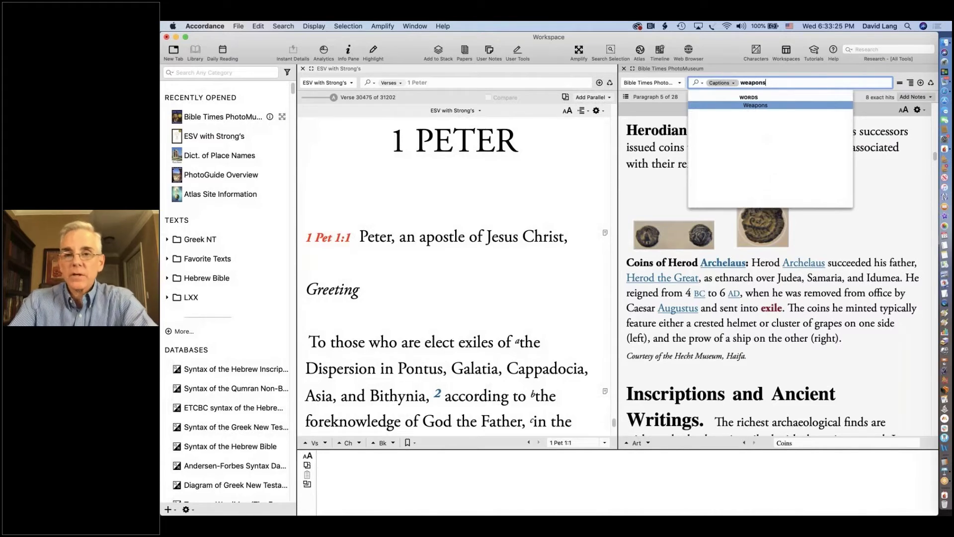
key(Return)
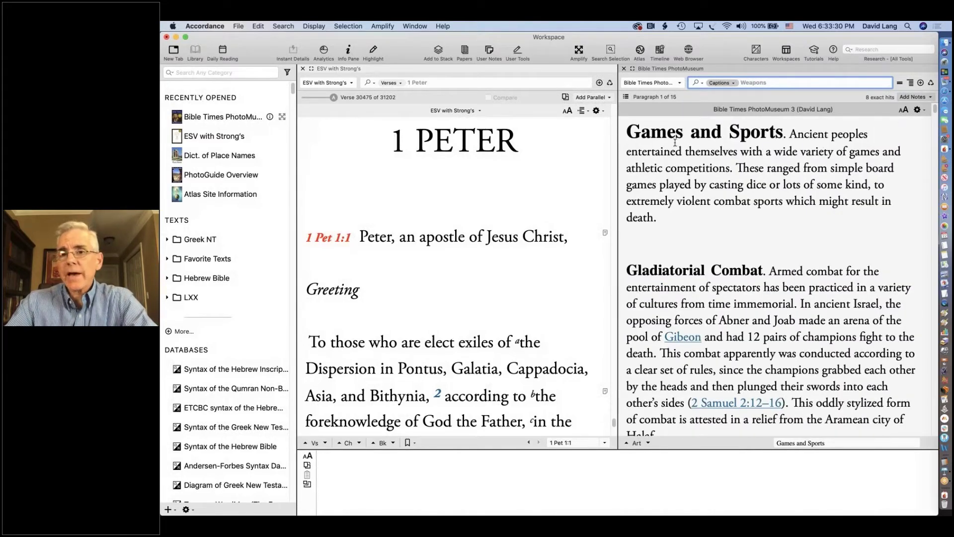
click(726, 268)
scroll(725, 268, down, 3)
scroll(753, 255, down, 5)
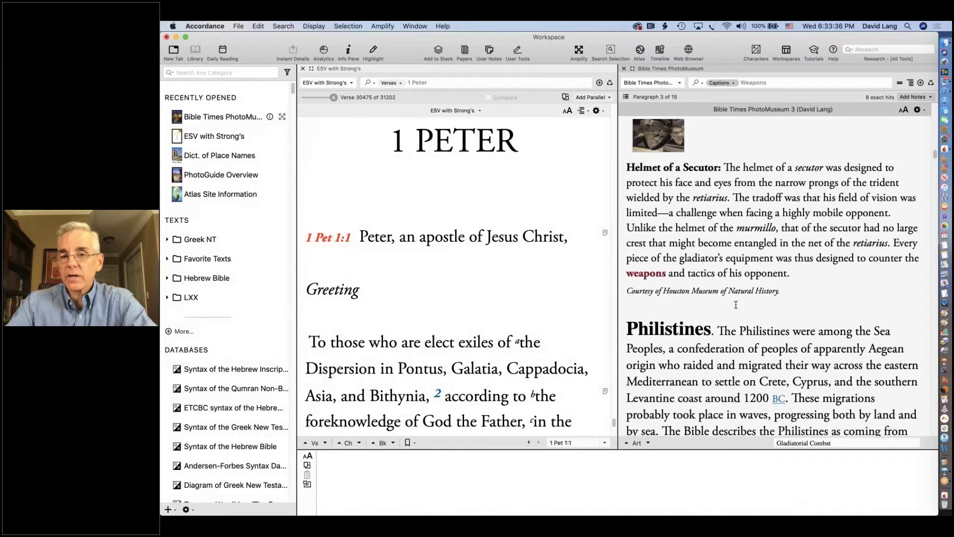
scroll(753, 255, down, 3)
scroll(737, 304, down, 2)
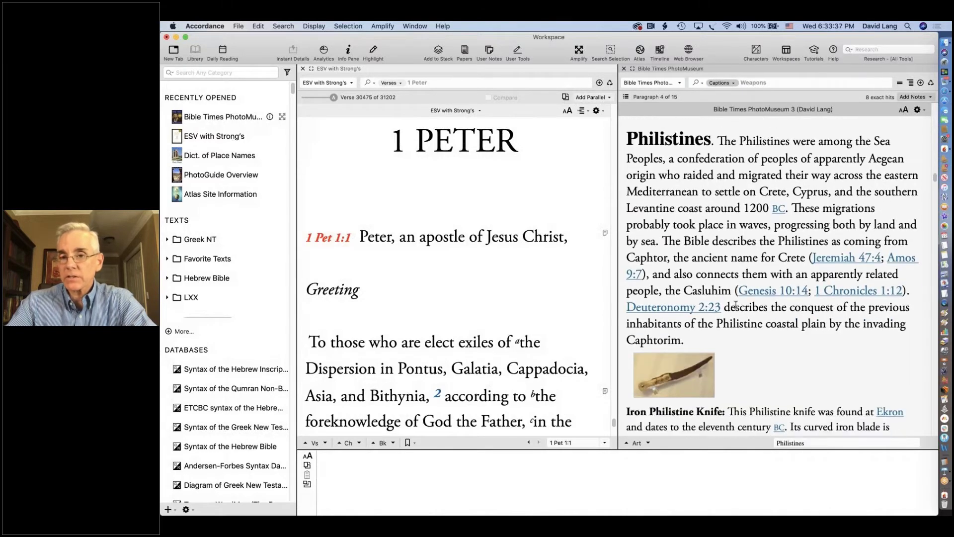
- Set the Bible Times PhotoMuseum to show its "Weapons" results as Paragraphs only, without titles
click(919, 110)
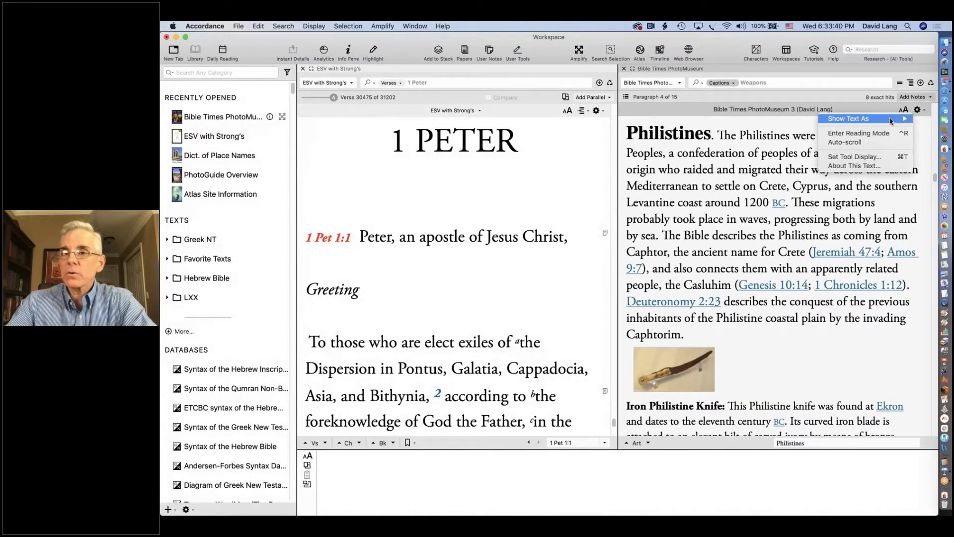
mouse_move(845, 119)
click(774, 138)
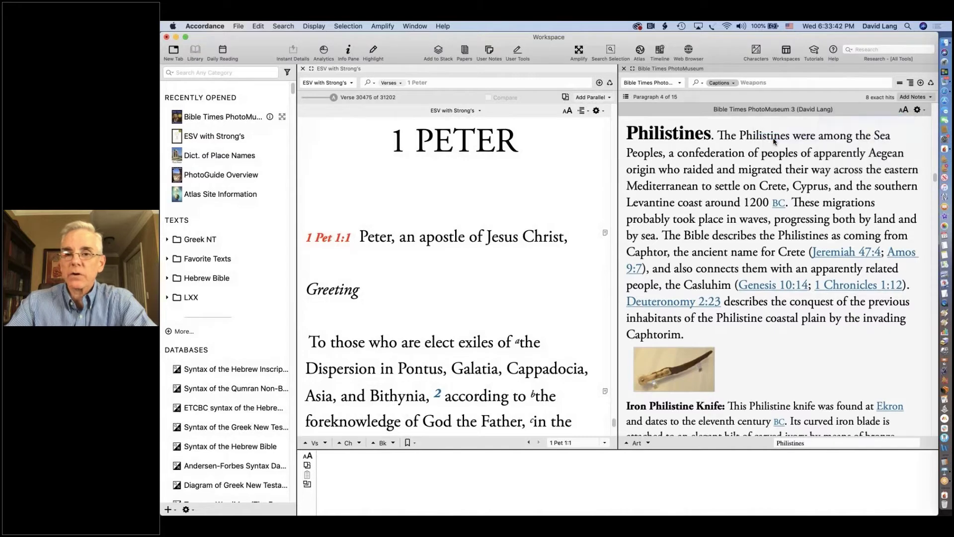
- Review the "Weapons" paragraphs from the Iron Philistine Knife to the Iron Spear Heads, then go back toward the start
scroll(726, 313, down, 10)
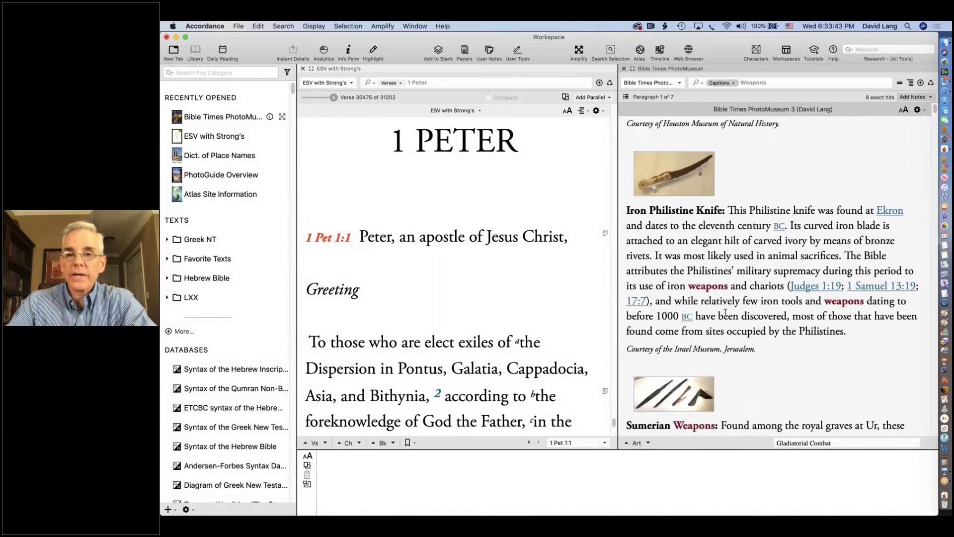
scroll(726, 313, down, 10)
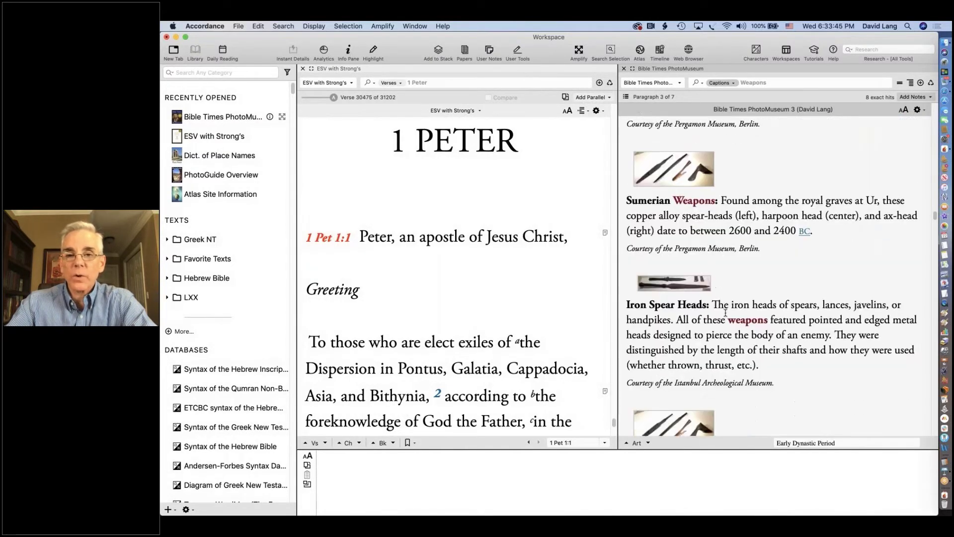
scroll(726, 312, down, 2)
scroll(725, 314, up, 6)
scroll(726, 313, up, 8)
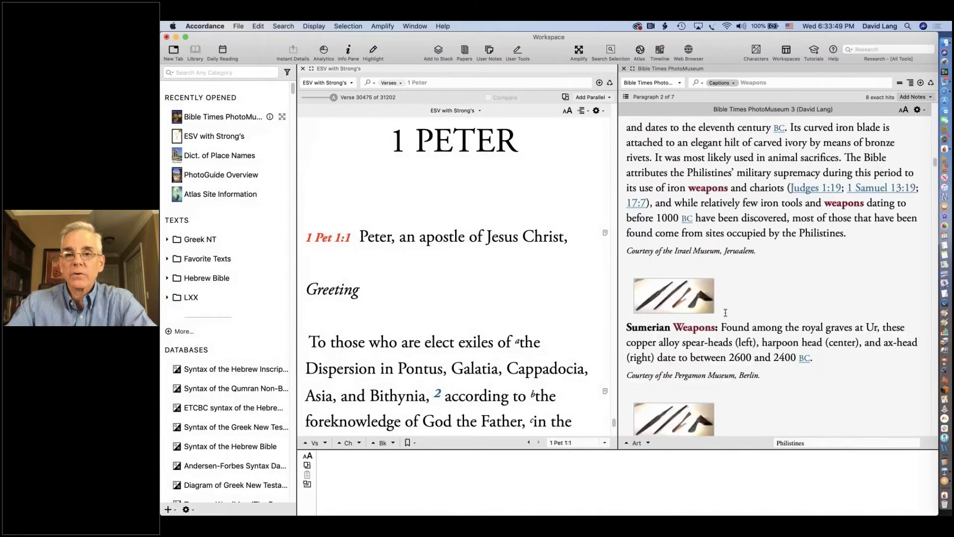
- Search the captions for "Swords" and view the Close Combat with Swords relief enlarged, then close it
click(726, 82)
text(swords)
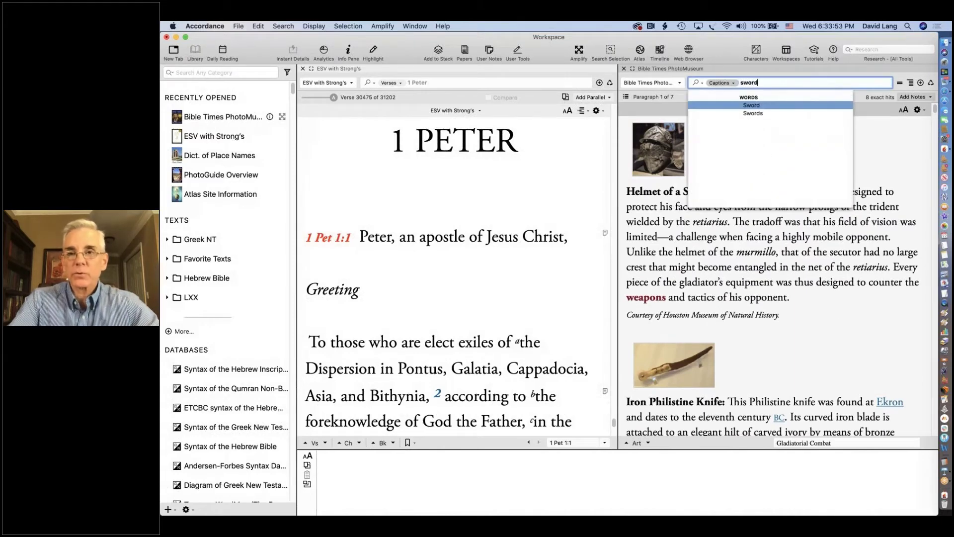
key(Return)
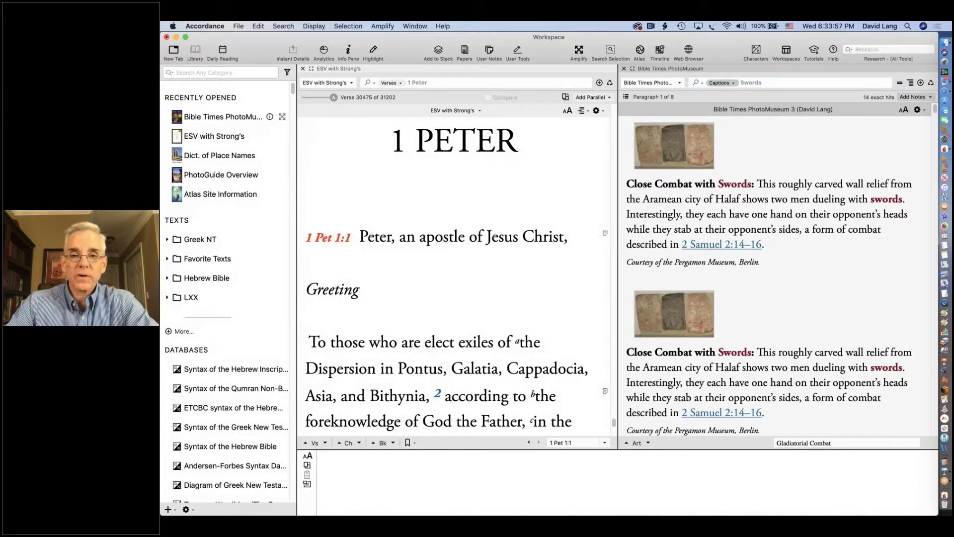
click(674, 145)
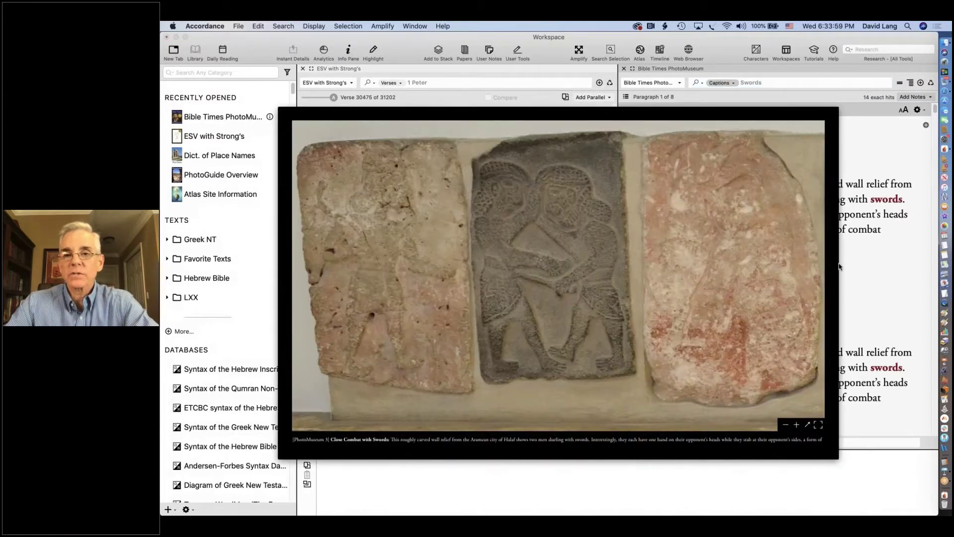
click(867, 272)
- Look past the Axe and Pickaxe caption and view the Bronze Daggers and Swords photo enlarged, then close it
scroll(804, 358, down, 5)
scroll(803, 358, down, 4)
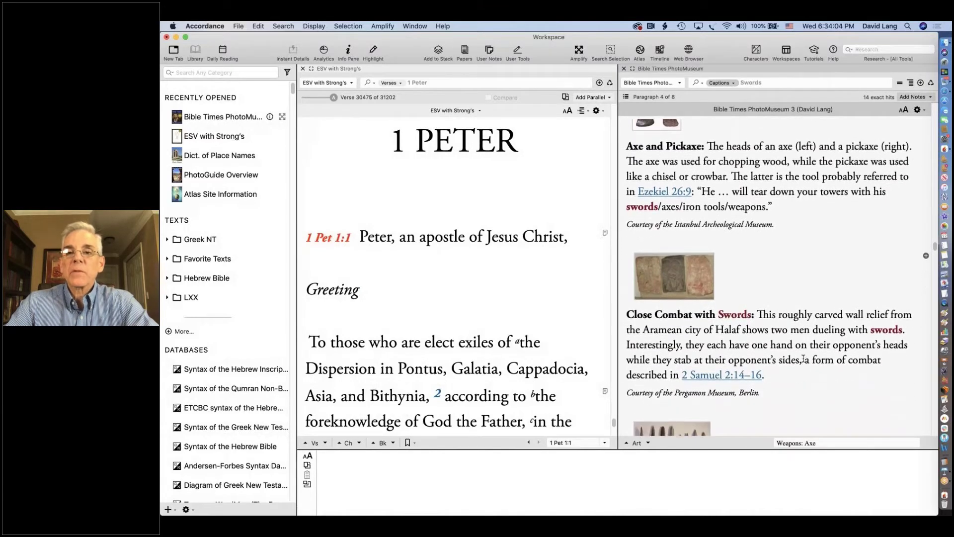
scroll(804, 359, up, 2)
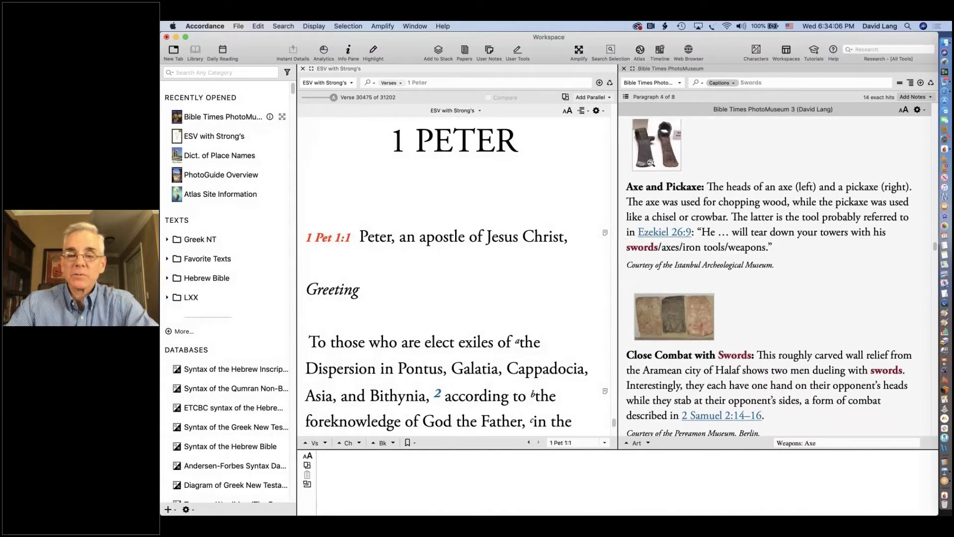
scroll(696, 299, down, 10)
scroll(675, 172, down, 2)
click(675, 172)
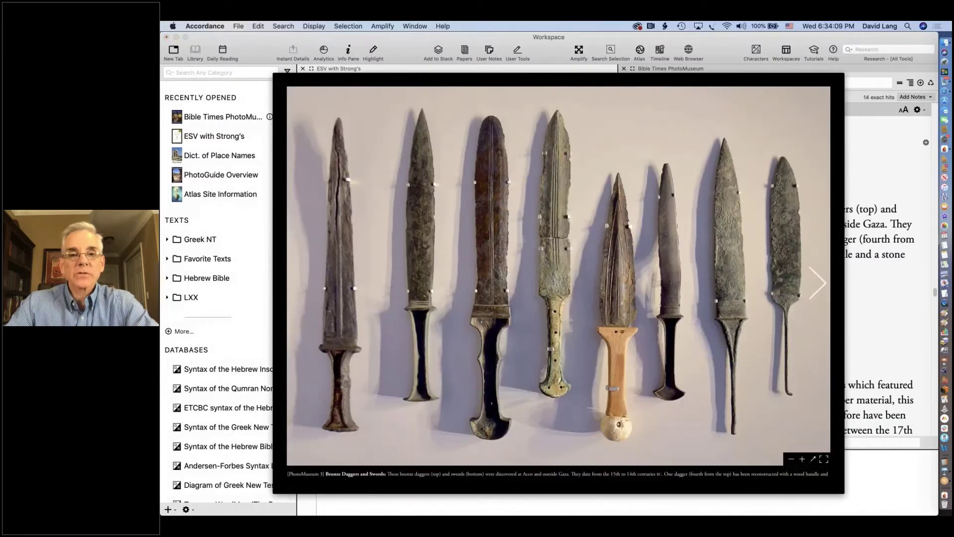
key(Escape)
- View enlarged photos of the Cast Bronze Sword and the Chalk Mold for Casting Swords and Daggers, closing each one
scroll(747, 297, down, 5)
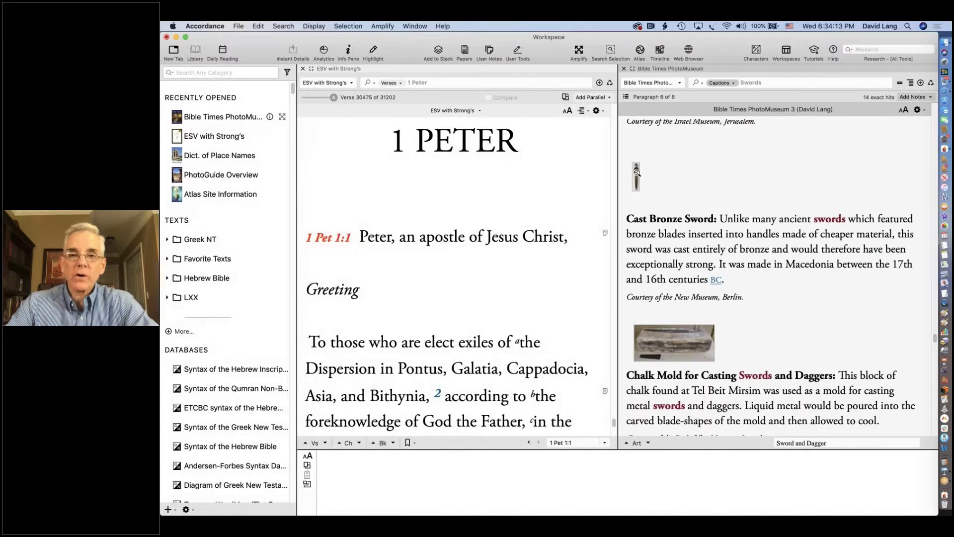
click(637, 173)
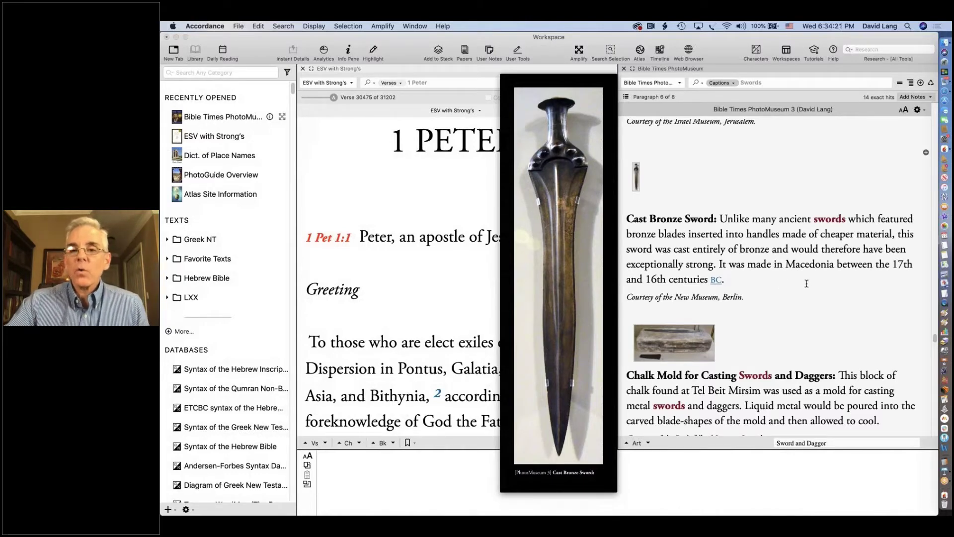
click(838, 304)
scroll(686, 234, down, 3)
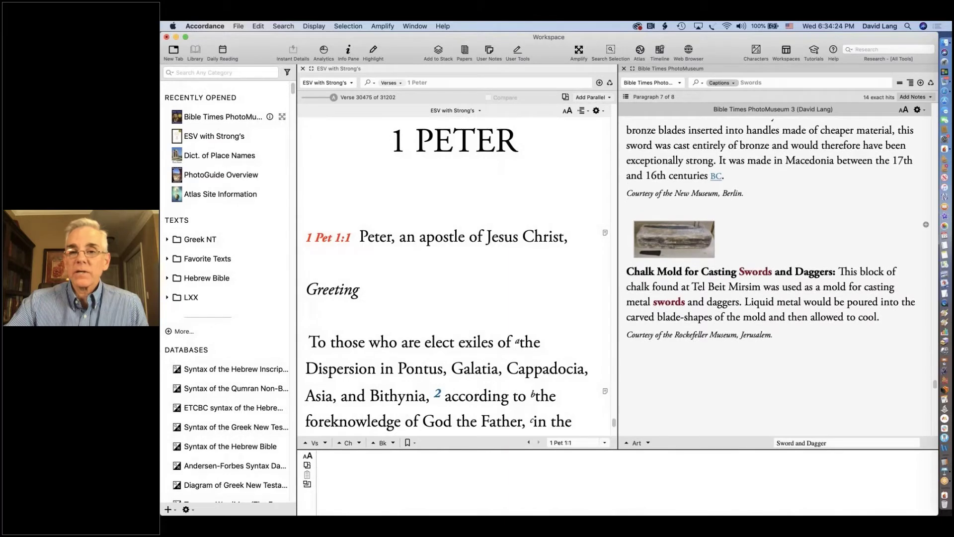
click(669, 236)
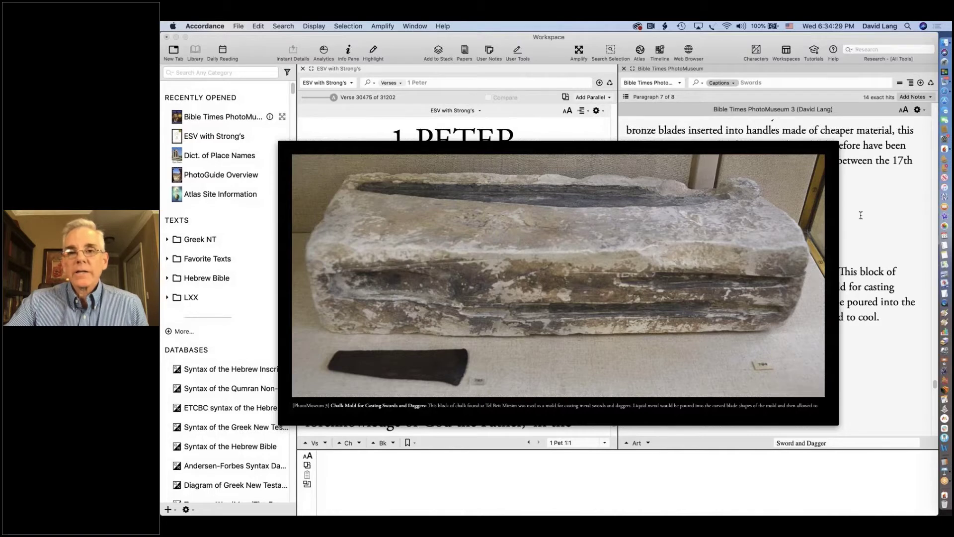
key(Escape)
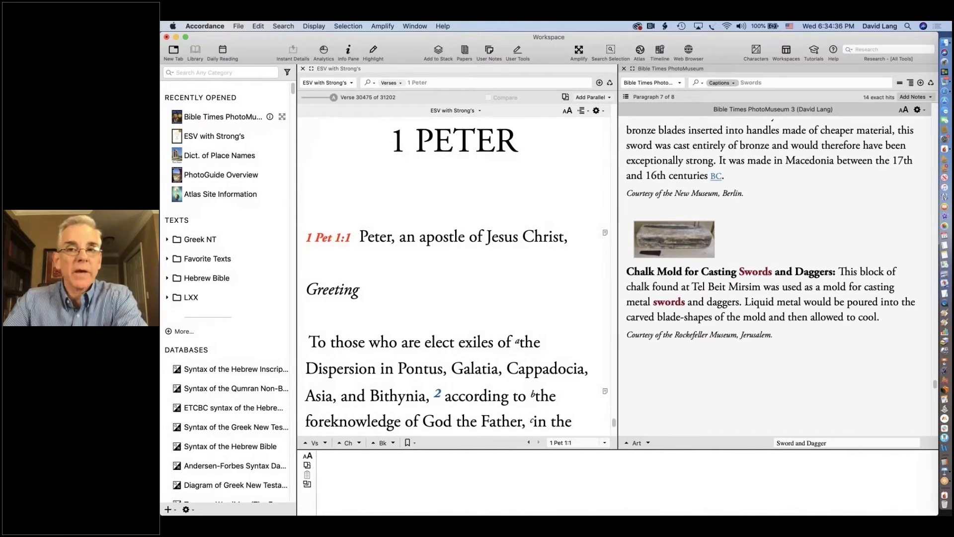
- Set the Bible Times PhotoMuseum to show All Text around the "Swords" hits
click(919, 110)
mouse_move(898, 122)
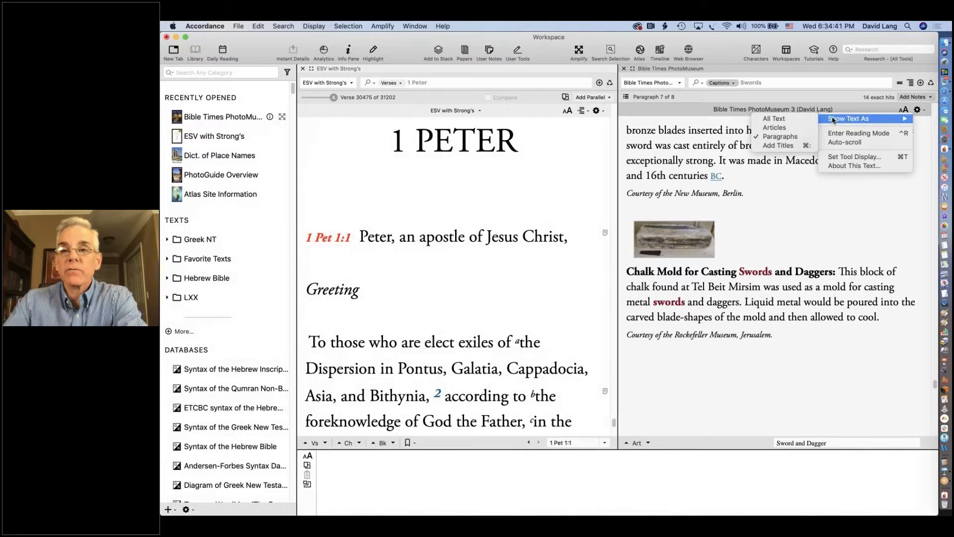
click(771, 120)
- Read through the Gladiatorial Combat article around the Close Combat with Swords and Tomb Painting captions
scroll(795, 280, down, 5)
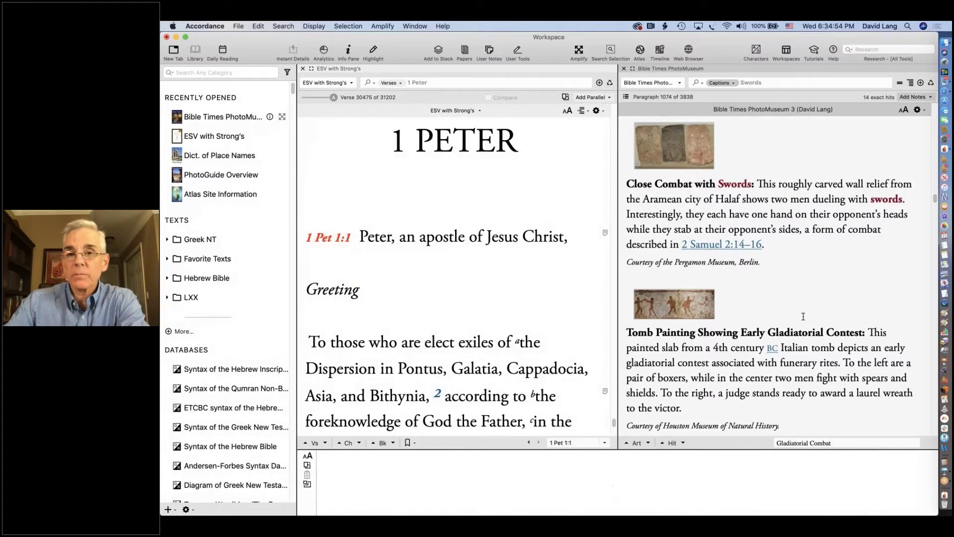
scroll(803, 317, down, 10)
scroll(804, 317, up, 8)
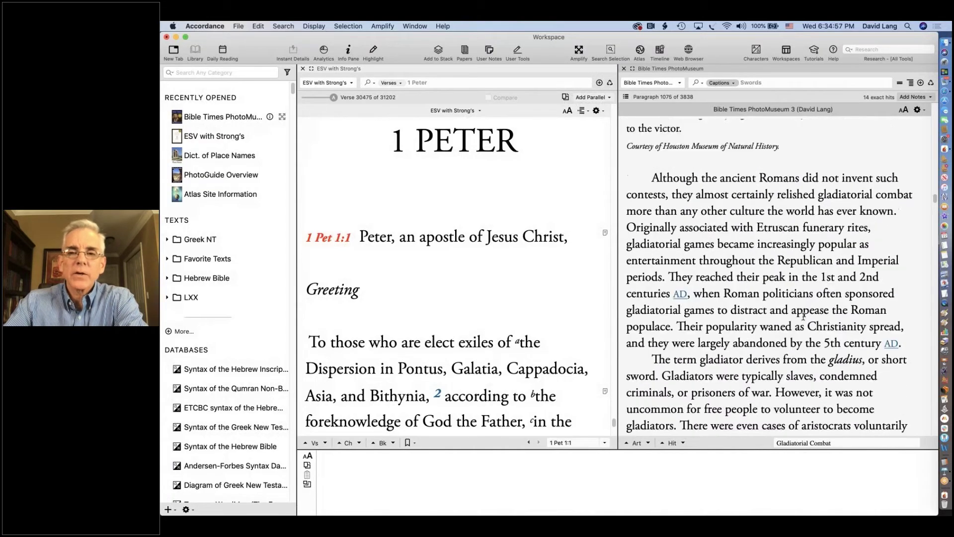
scroll(803, 317, up, 5)
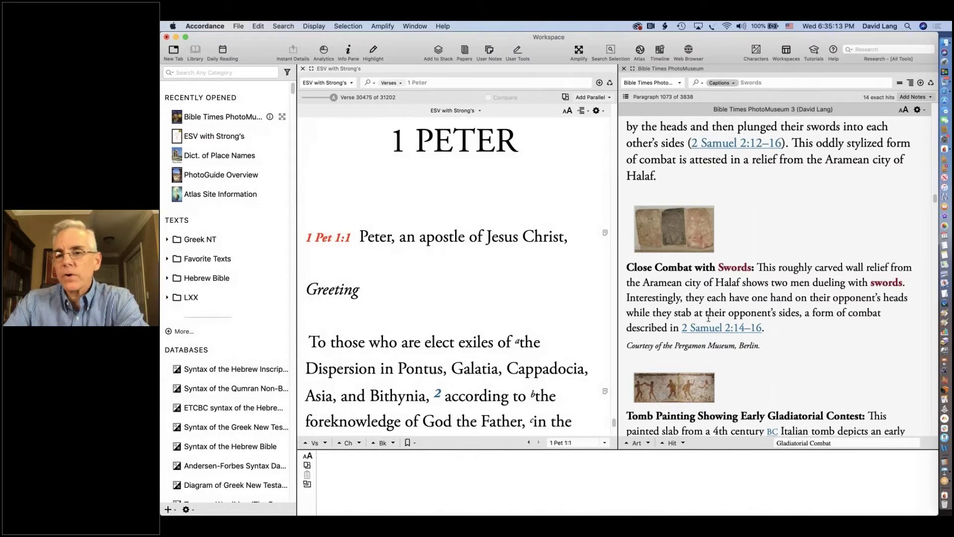
scroll(783, 348, down, 2)
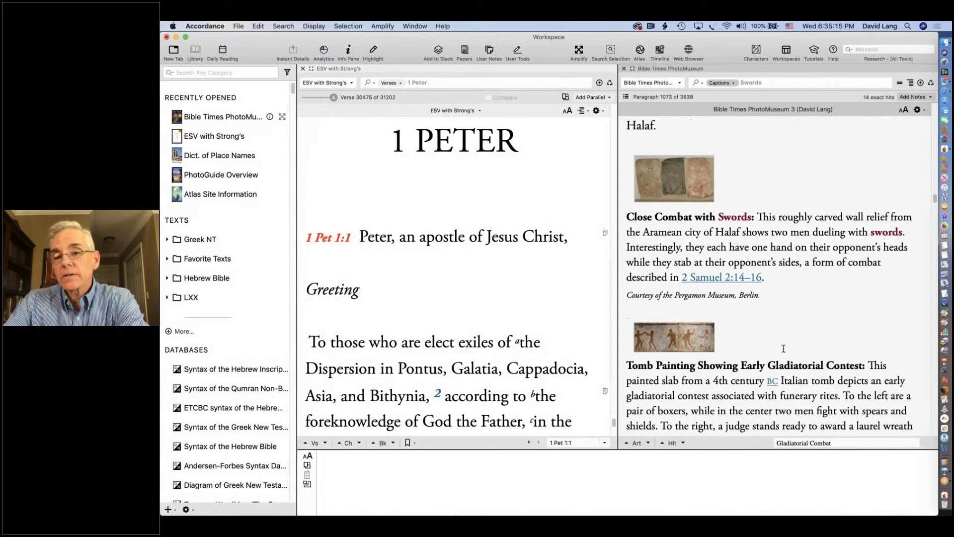
scroll(783, 348, down, 3)
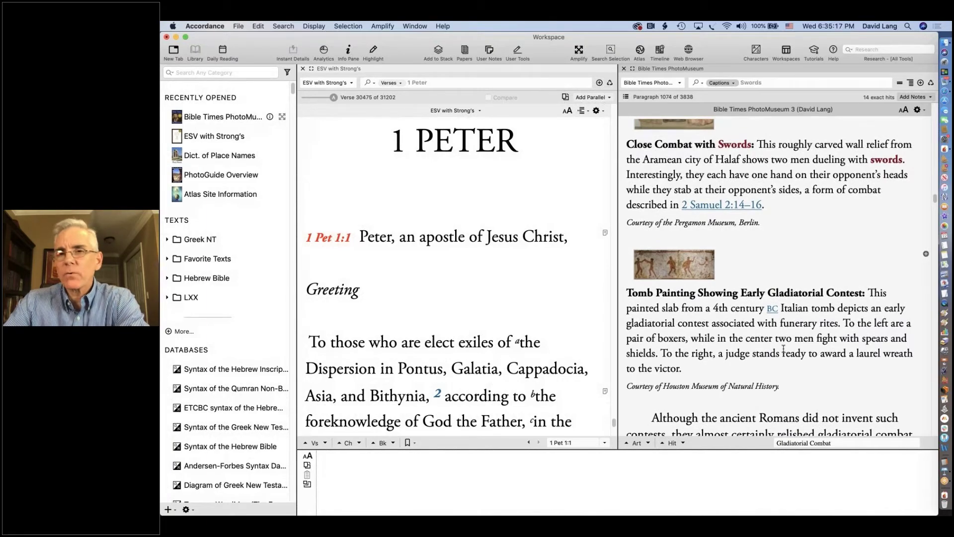
scroll(783, 349, down, 10)
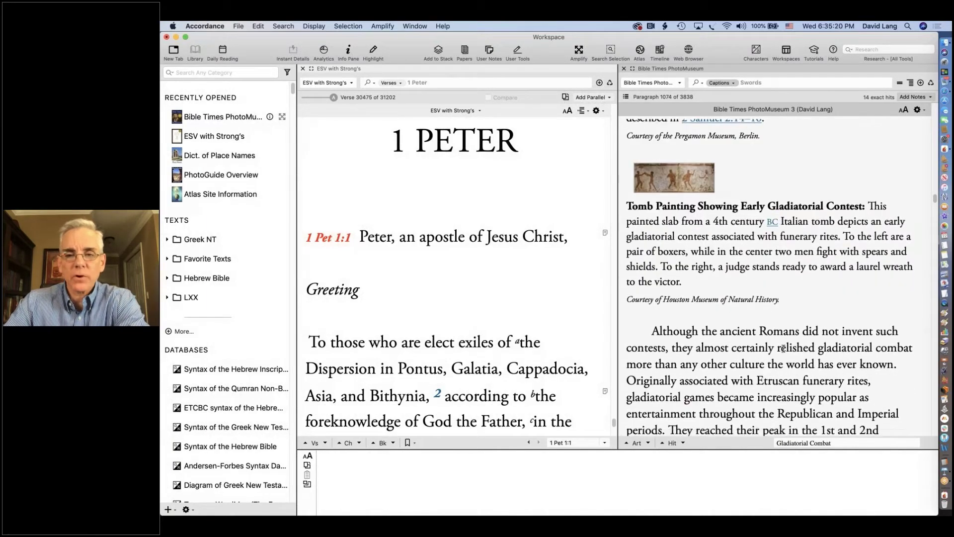
- Read on to the gladiator epitaph captions in the Gladiatorial Combat article and close the Bible Times PhotoMuseum
scroll(784, 348, down, 12)
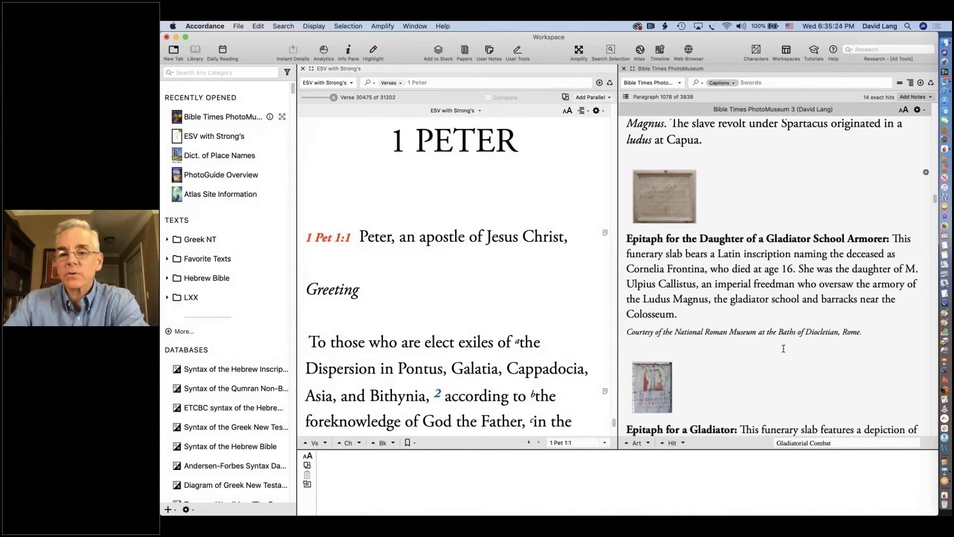
scroll(784, 348, down, 3)
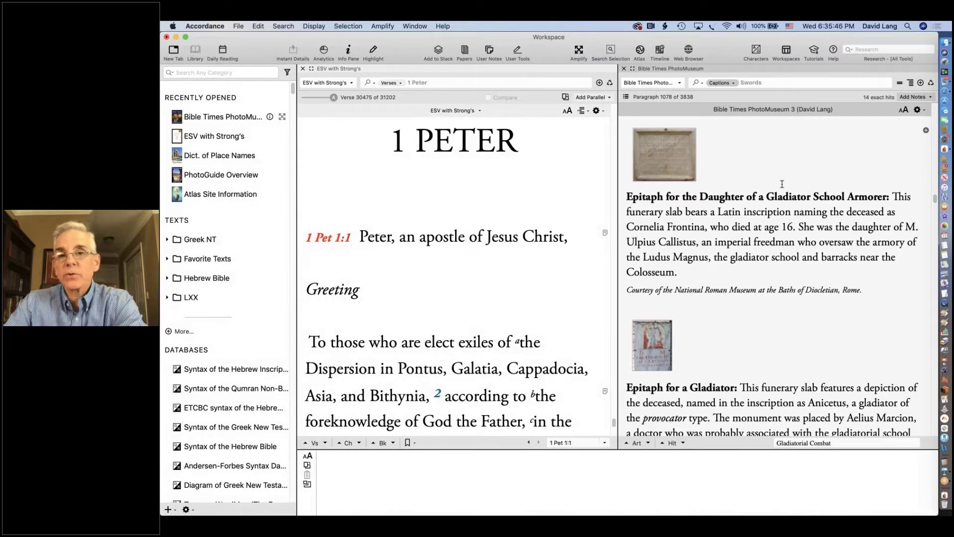
click(624, 70)
- Search the ESV with Strong's text for the word "David"
click(346, 78)
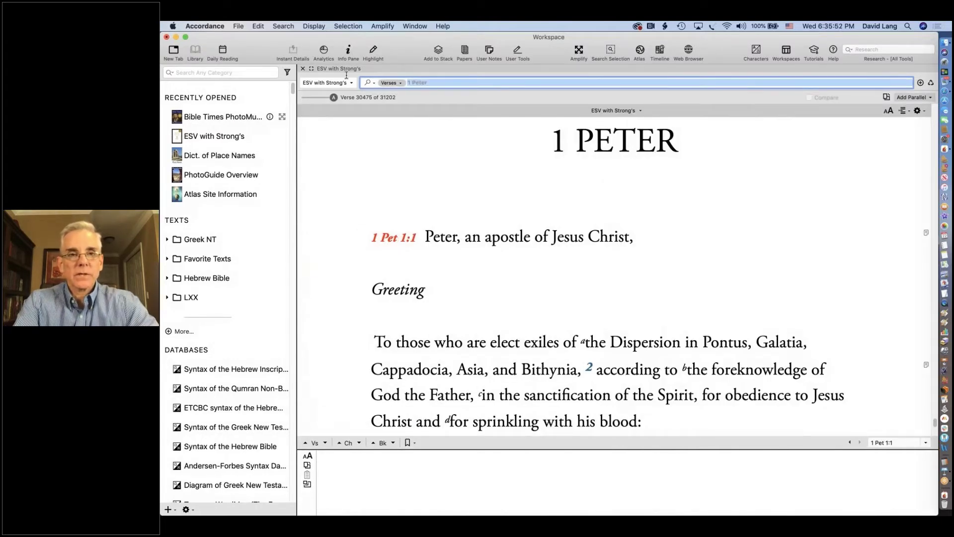
text(davu)
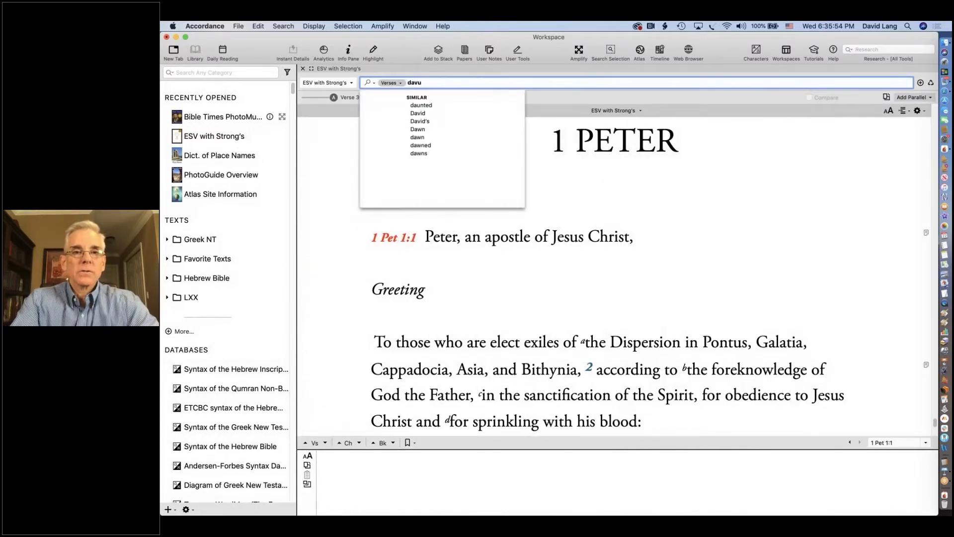
key(BackSpace)
text(id)
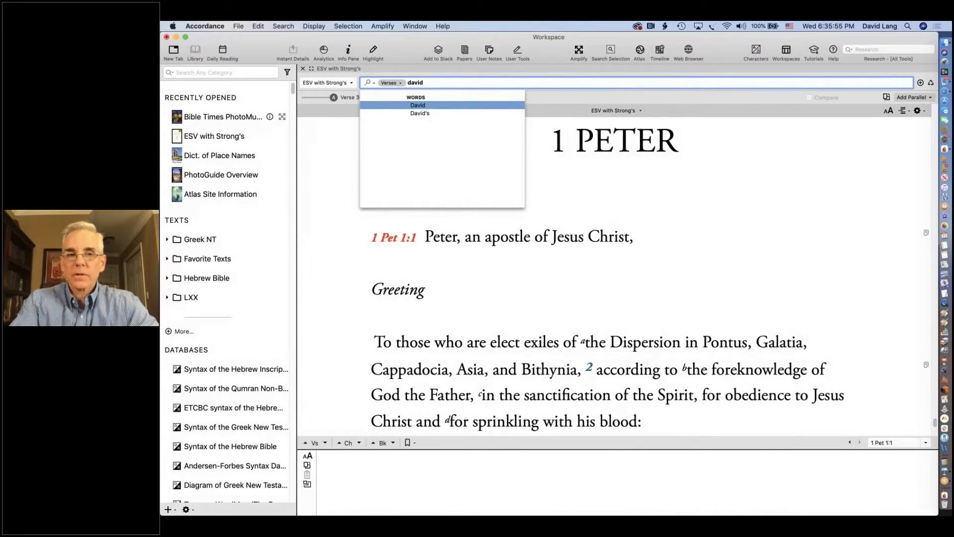
key(Return)
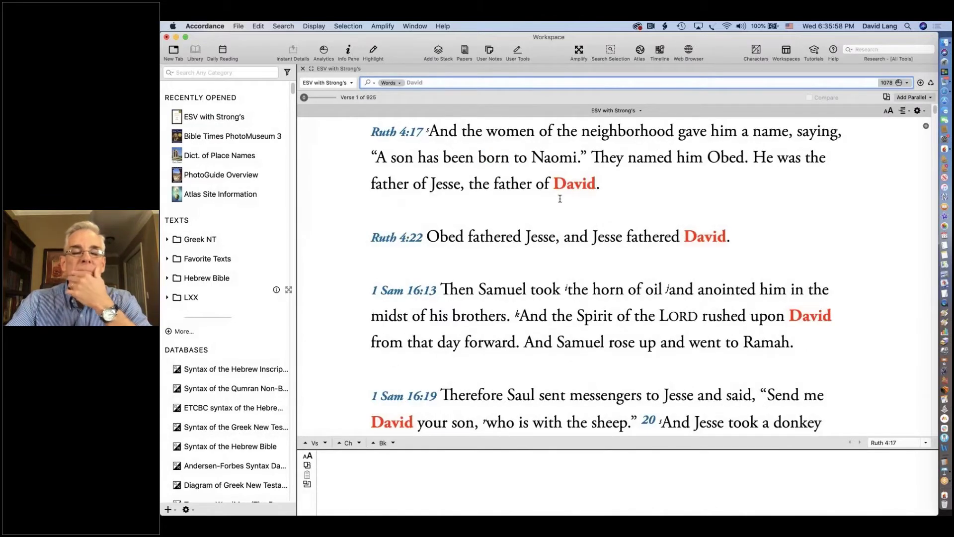
- Look up "David" from Ruth 4:17 in the Timeline, choosing the David item in the Rulers class
mouse_move(566, 193)
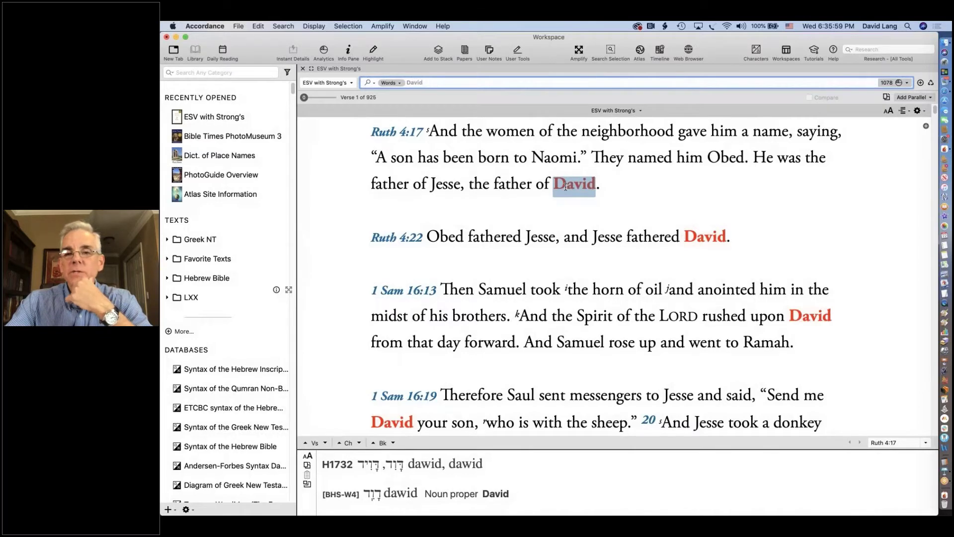
click(566, 187)
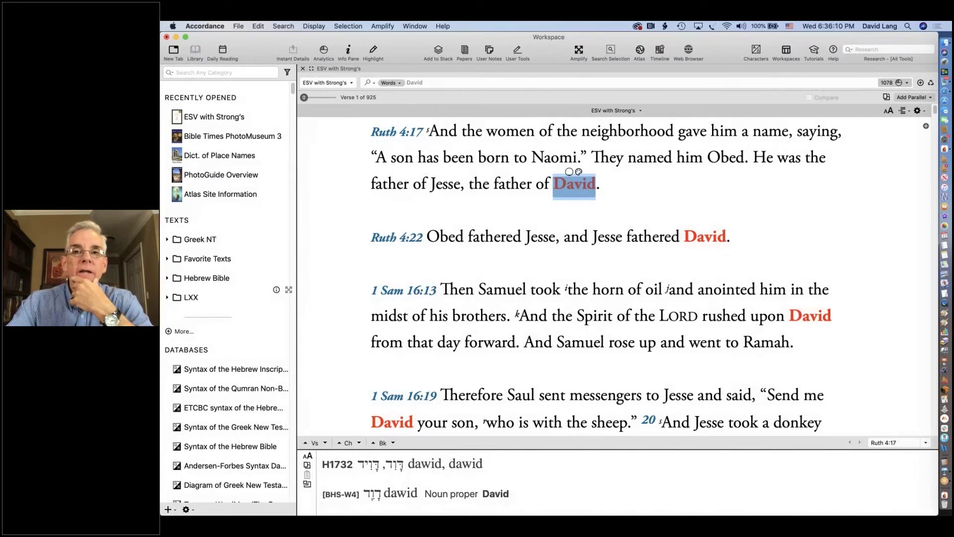
click(660, 51)
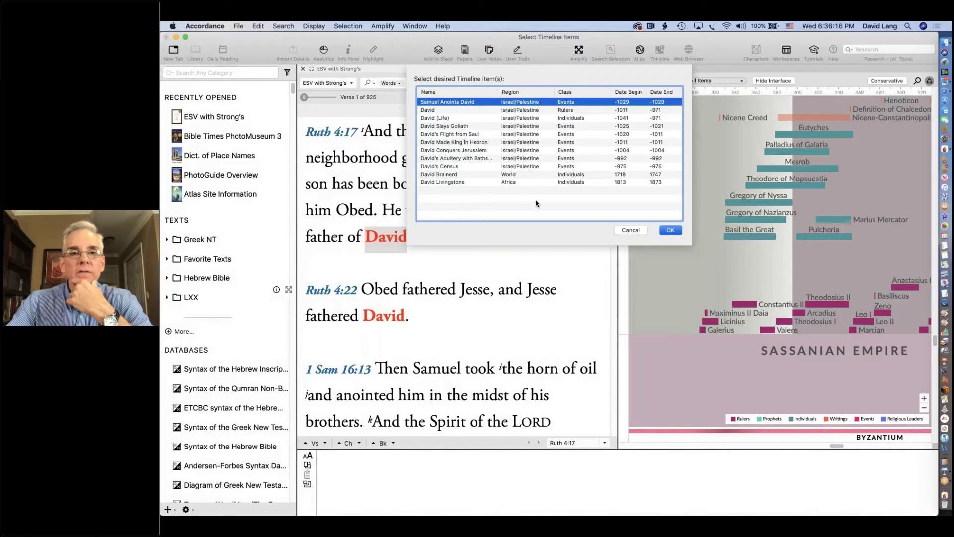
double_click(428, 111)
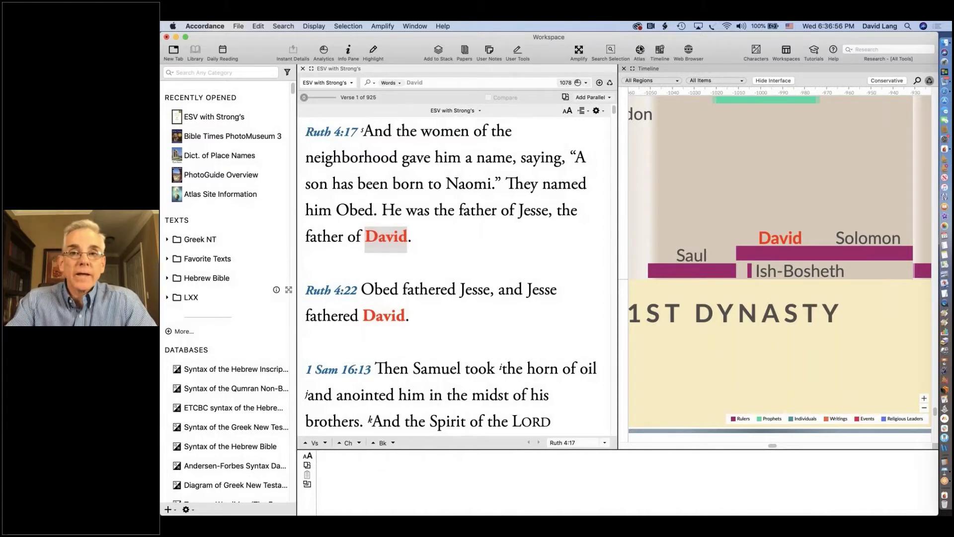
- Open the Atlas and look up Jerusalem from the map in the PhotoGuide Overview
click(640, 49)
click(644, 60)
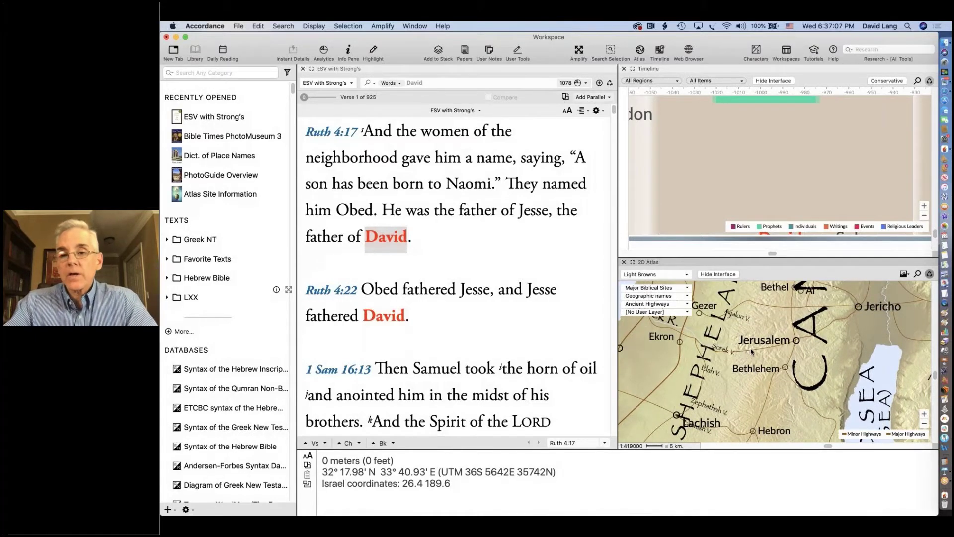
mouse_move(759, 342)
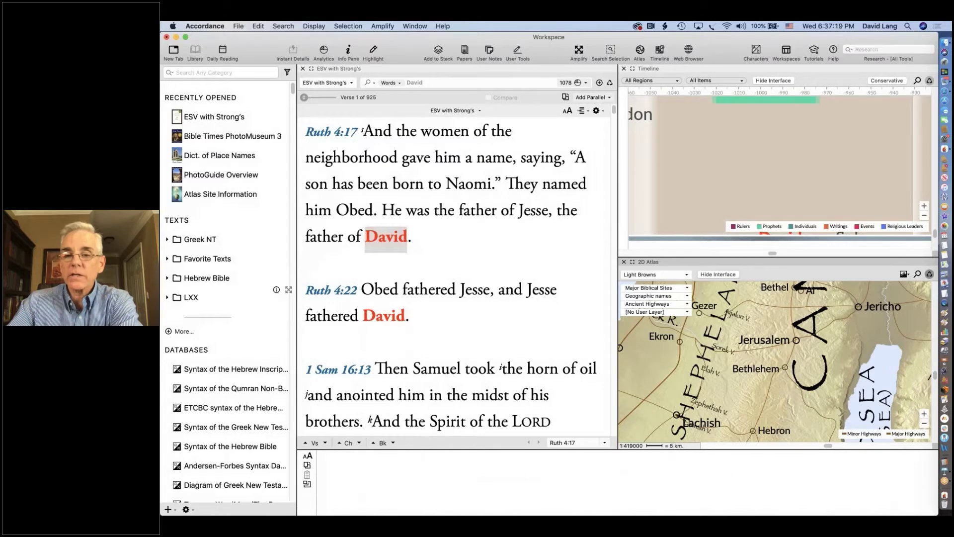
click(753, 342)
double_click(754, 342)
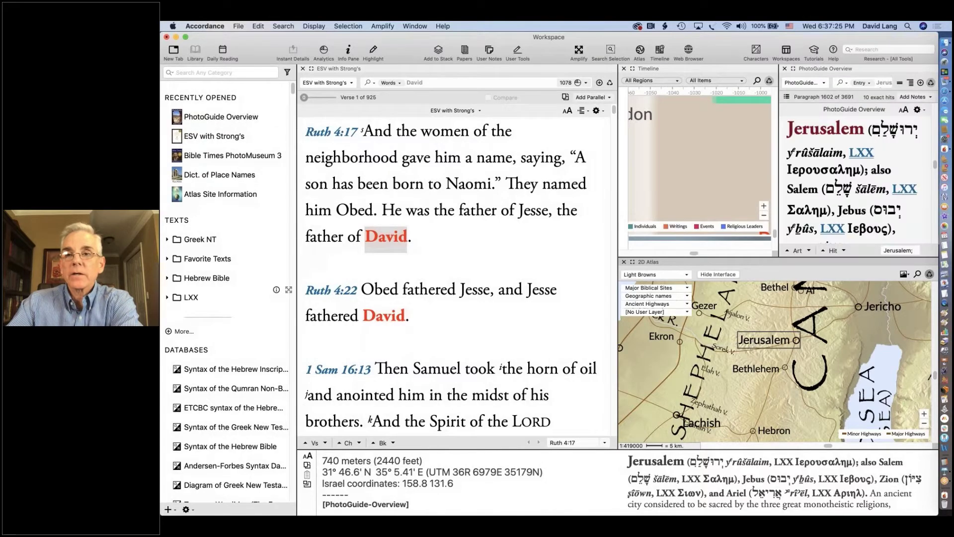
- Enlarge the PhotoGuide Overview and skim the Jerusalem article through its figures and the Geography of Jerusalem section
click(793, 70)
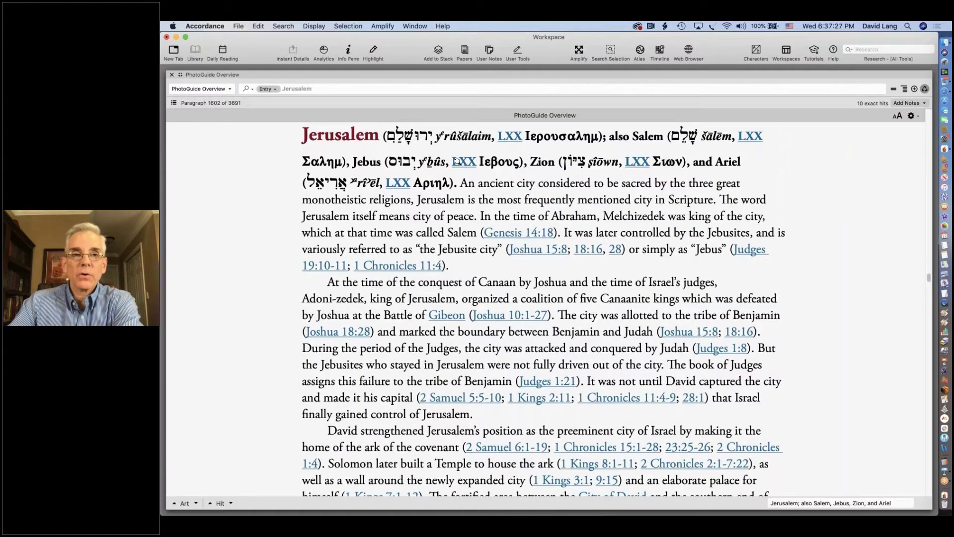
scroll(591, 380, down, 10)
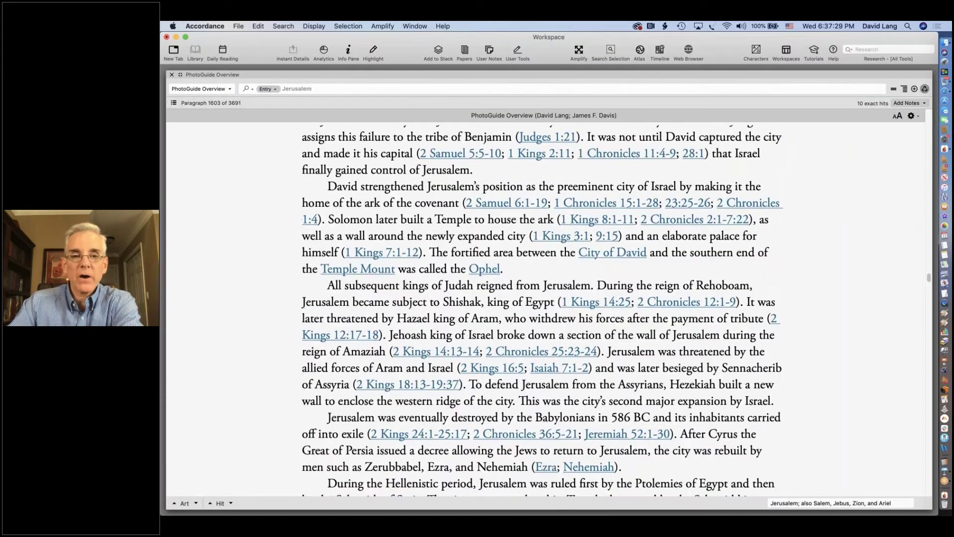
scroll(591, 380, down, 20)
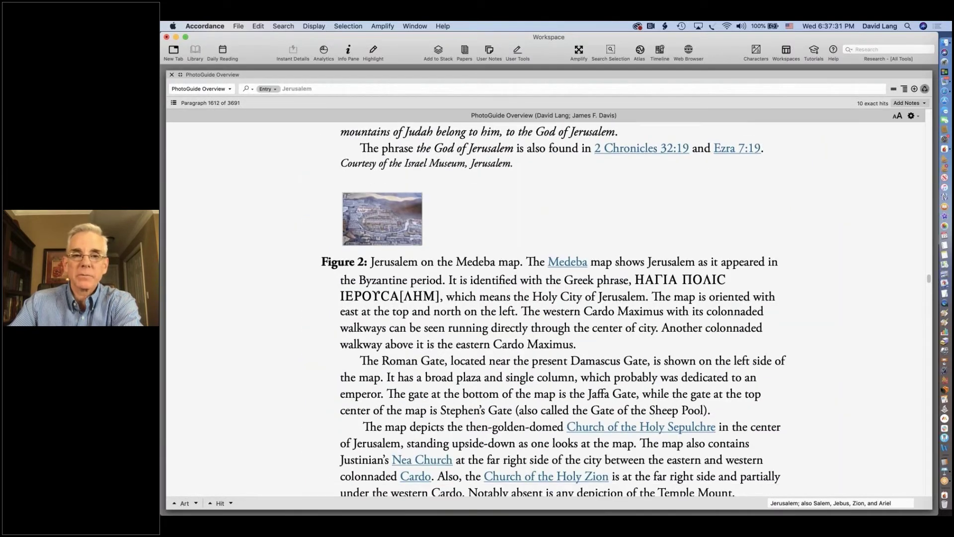
scroll(552, 309, down, 13)
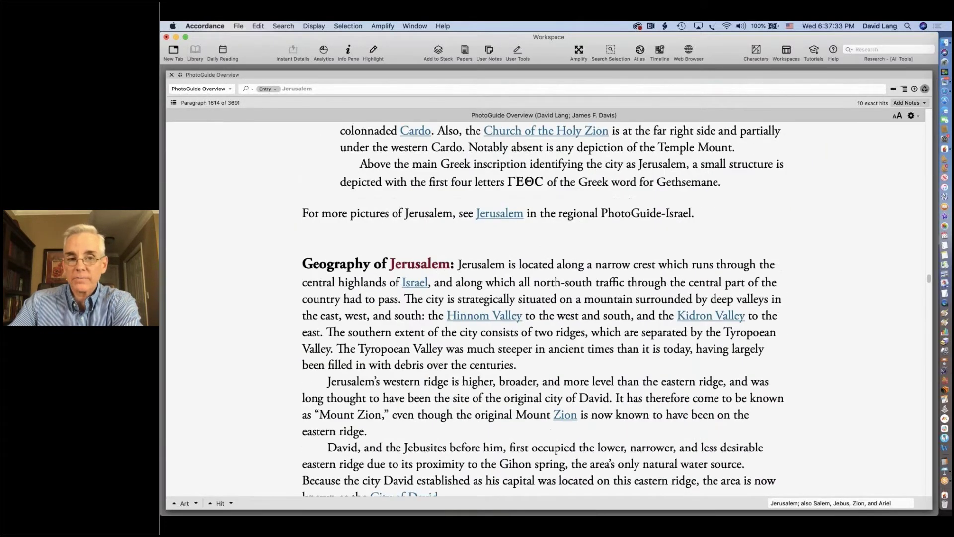
scroll(401, 143, down, 15)
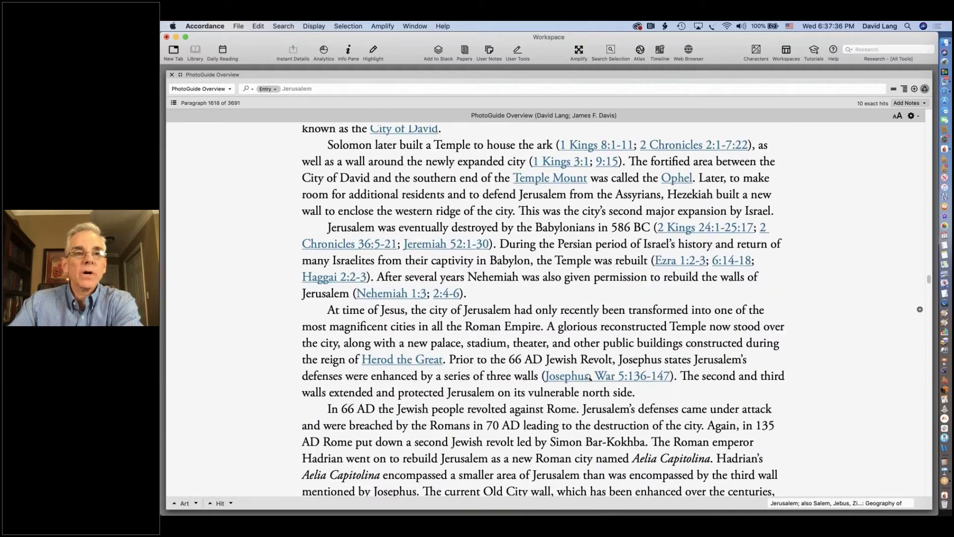
- Restore the PhotoGuide Overview to its normal size, then close the 2D Atlas and the PhotoGuide Overview
click(181, 75)
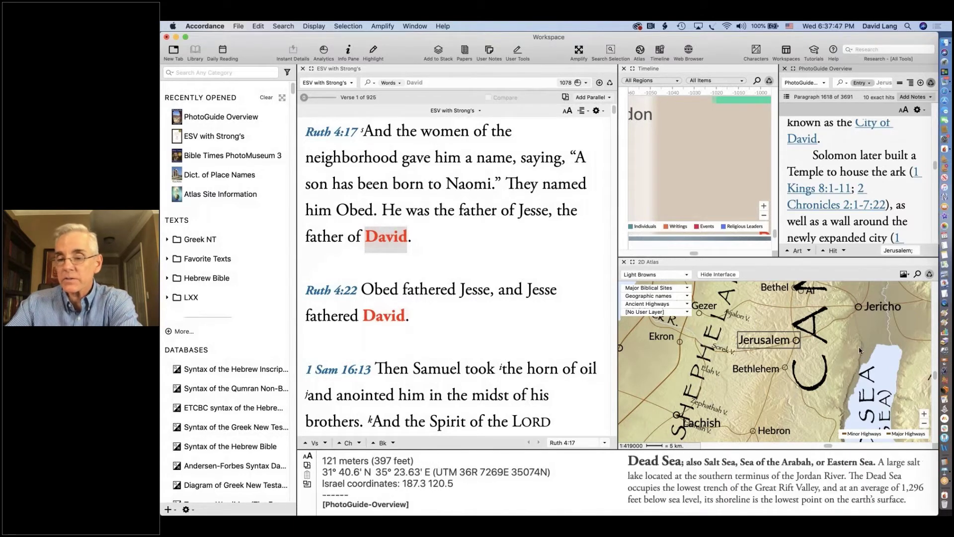
click(625, 262)
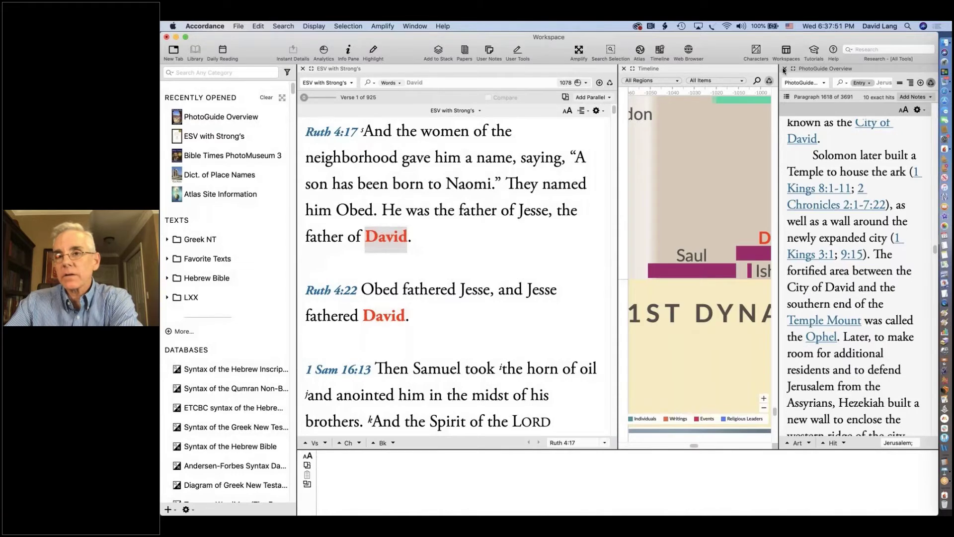
click(785, 69)
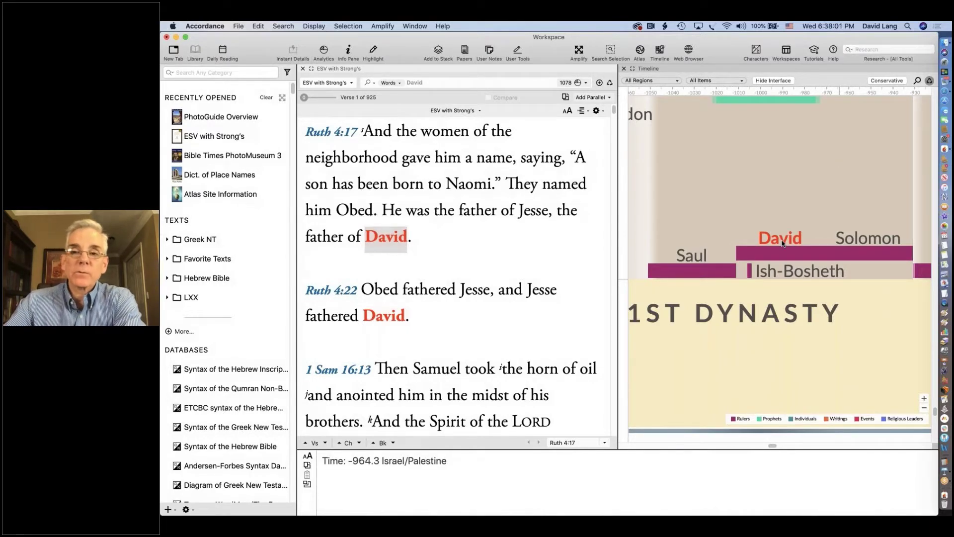
- Show the details of ruler David on the Timeline and open his article in the Bible Times PhotoMuseum
mouse_move(780, 243)
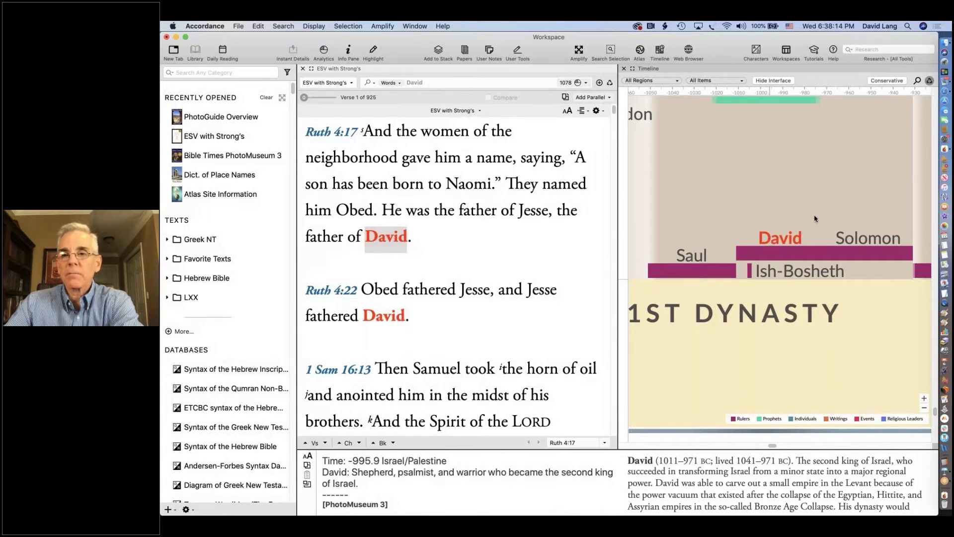
click(780, 240)
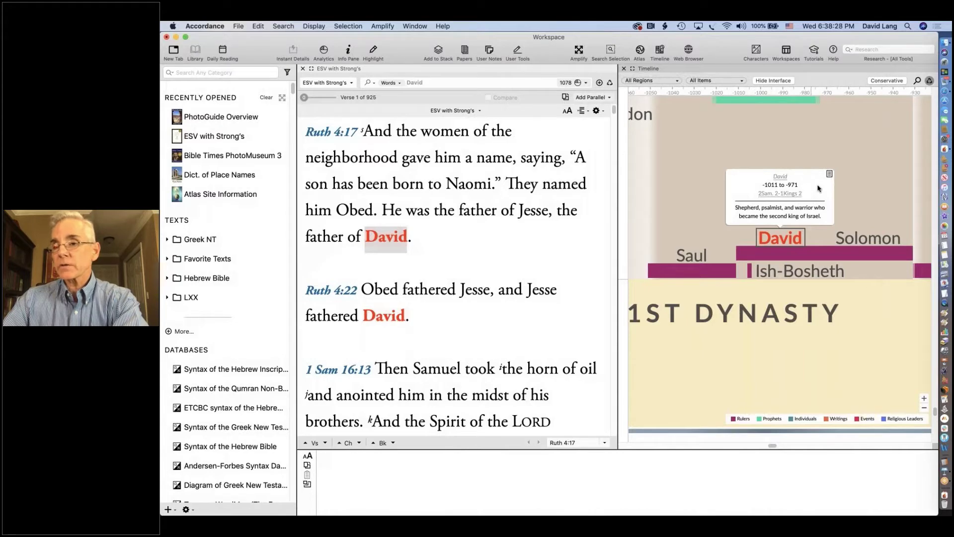
mouse_move(779, 177)
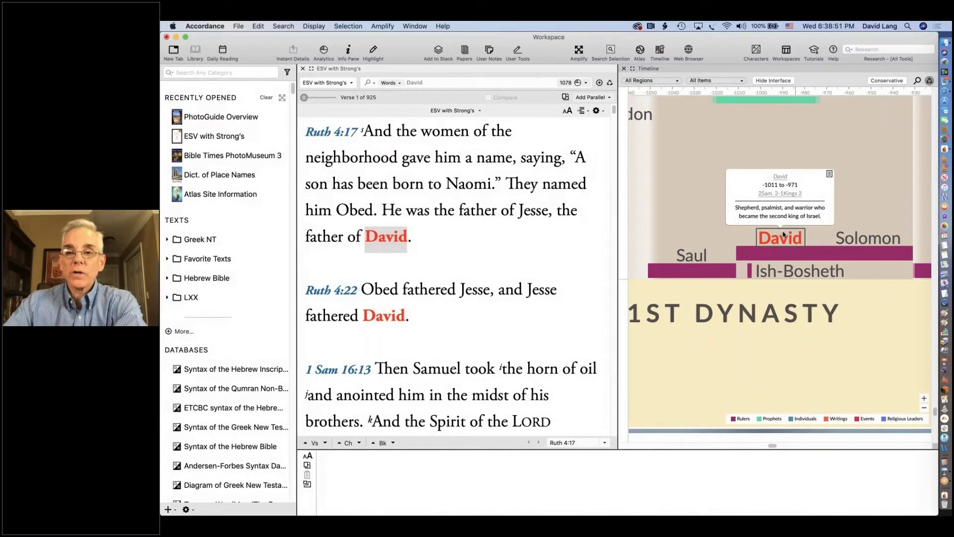
mouse_move(769, 239)
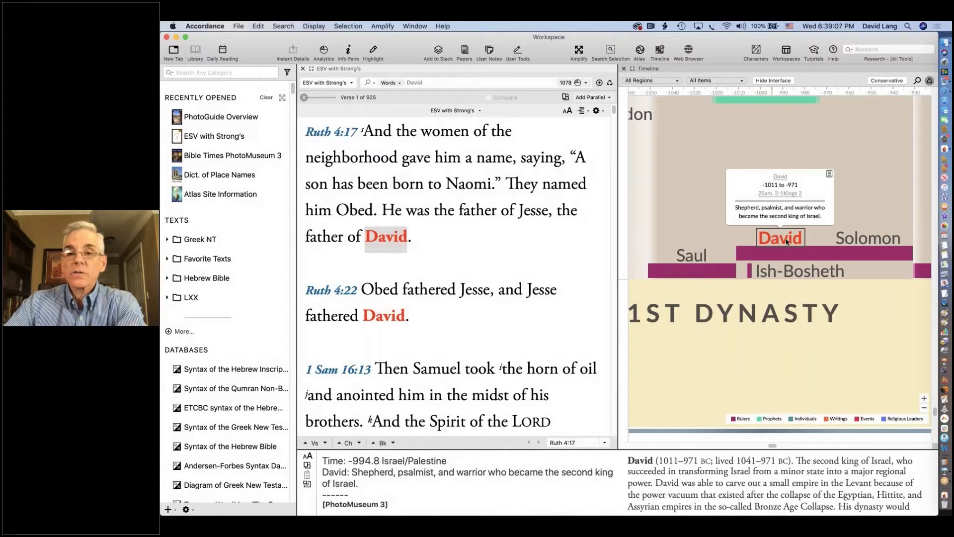
double_click(781, 239)
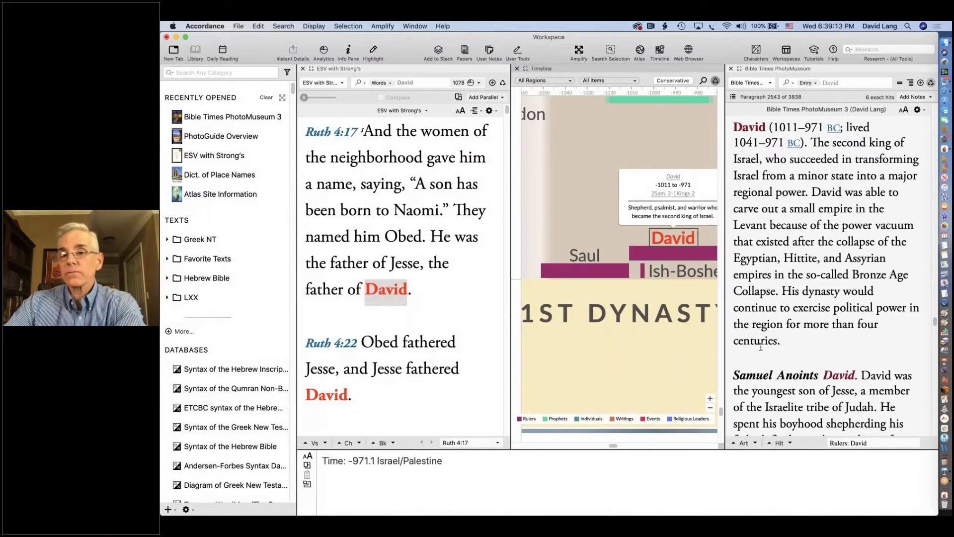
- Read through the David article to the Mosaic of David Playing the Lyre and view its photo enlarged
scroll(841, 359, down, 10)
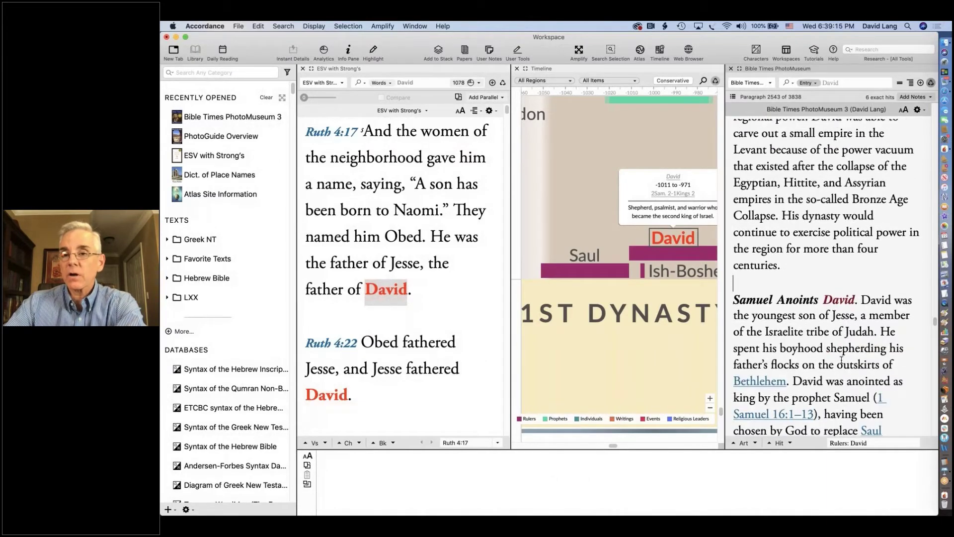
scroll(733, 163, down, 15)
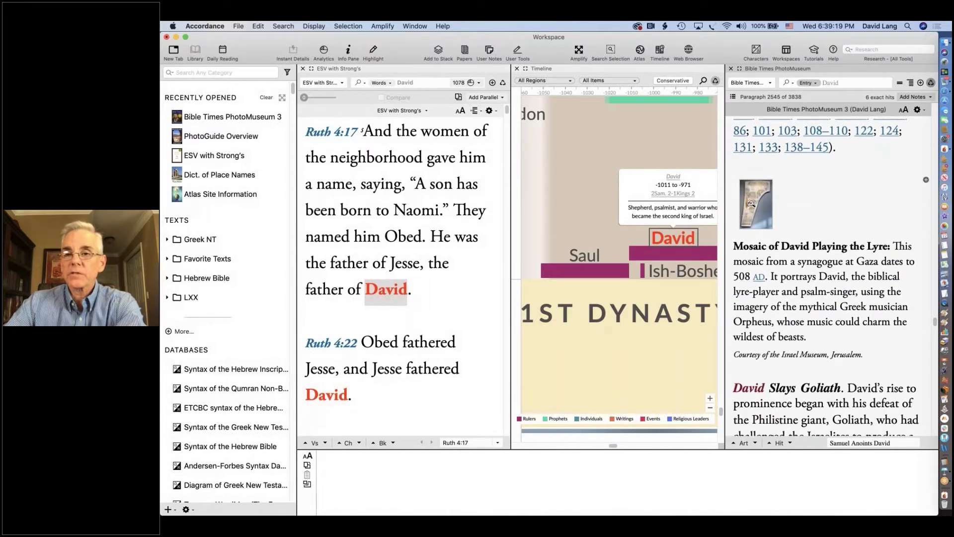
click(751, 203)
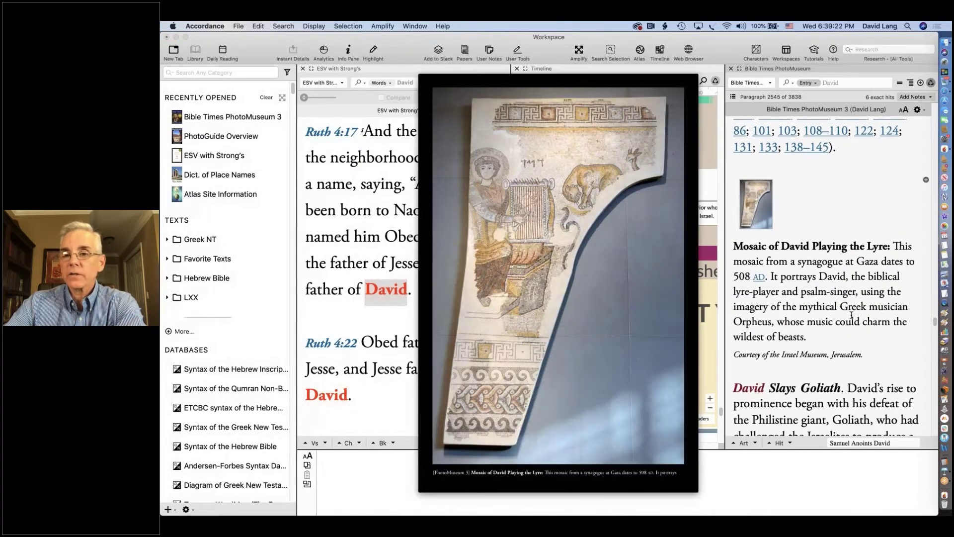
mouse_move(635, 255)
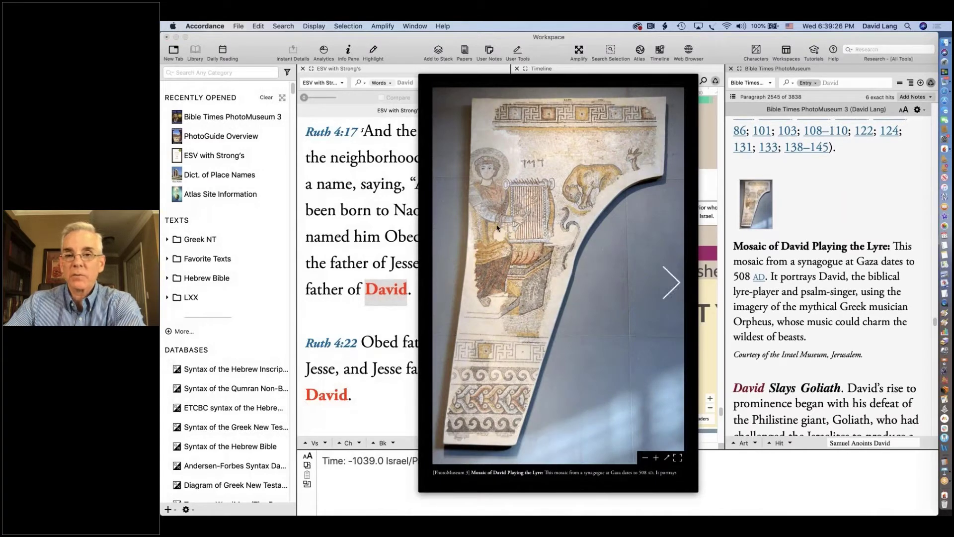
mouse_move(469, 259)
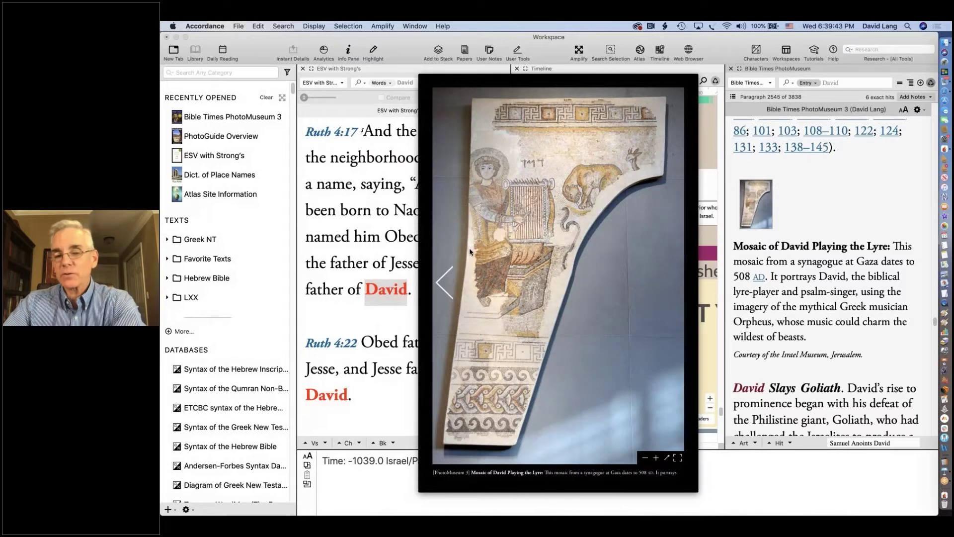
- View the Mosaic of a Giant Fighting photo enlarged, close it, and read on through the David Slays Goliath section
scroll(787, 252, down, 5)
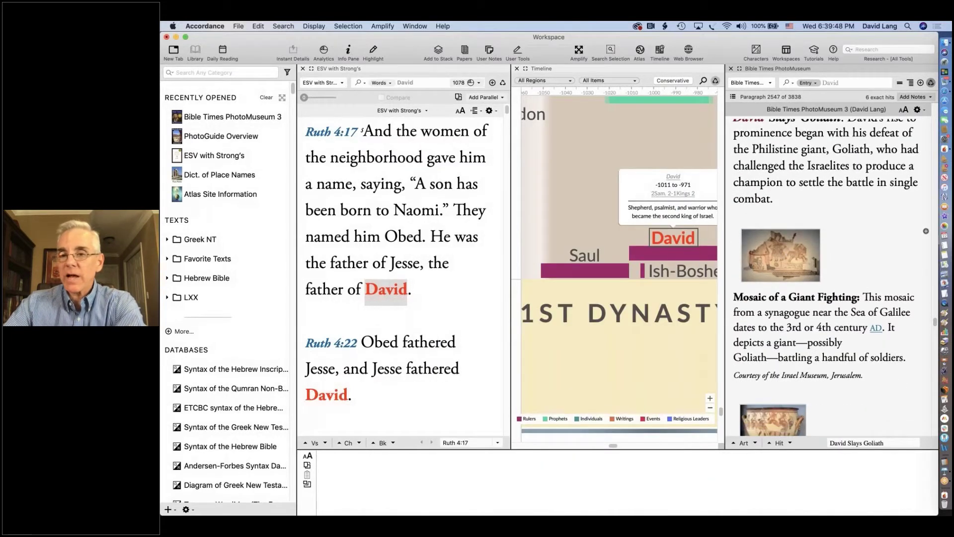
click(780, 254)
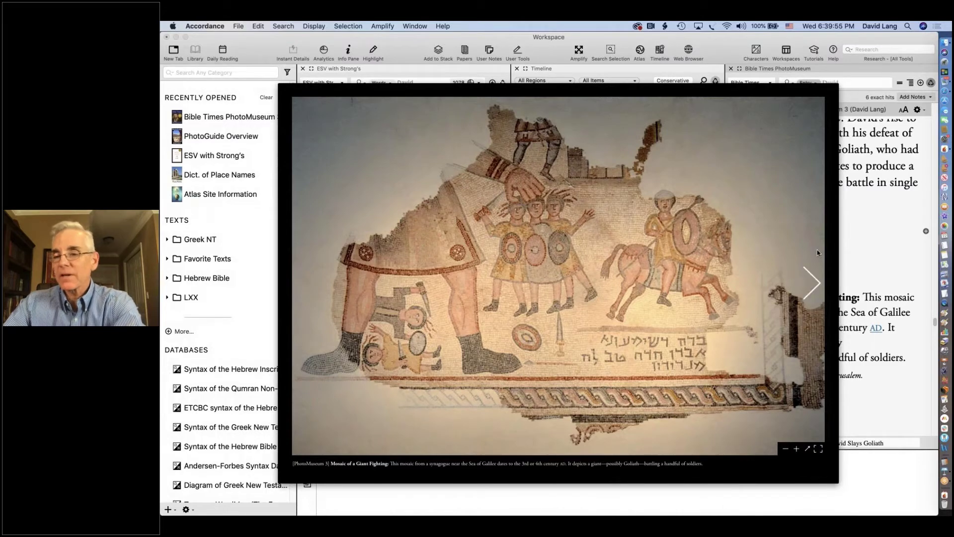
click(865, 248)
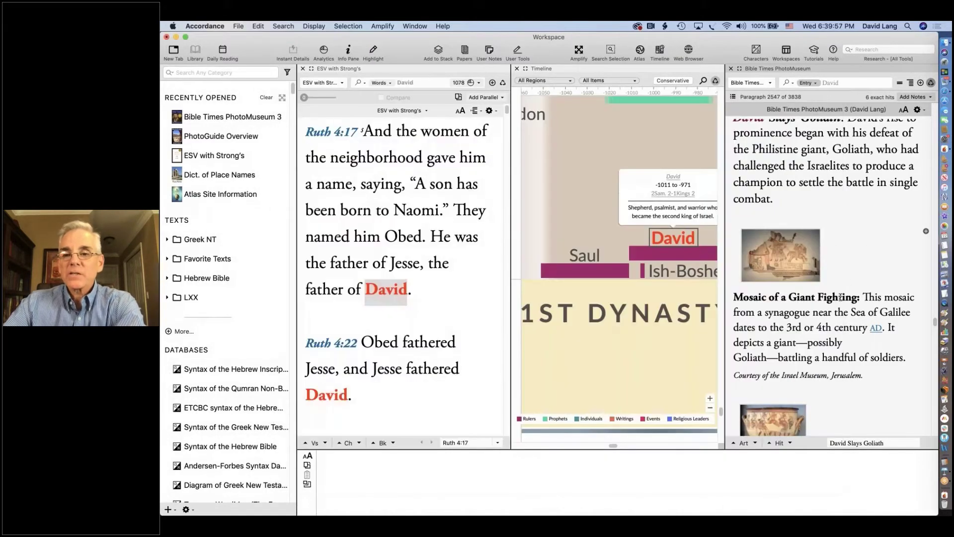
scroll(840, 297, down, 10)
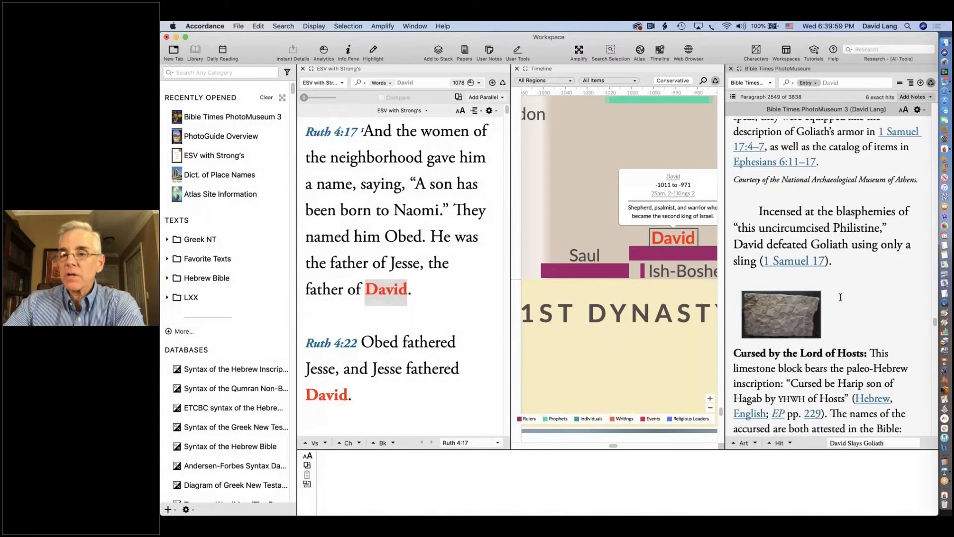
- Read the David article through the Cursed by the Lord of Hosts inscription, and close the PhotoMuseum and the ESV with Strong's
scroll(841, 298, down, 4)
scroll(840, 298, down, 1)
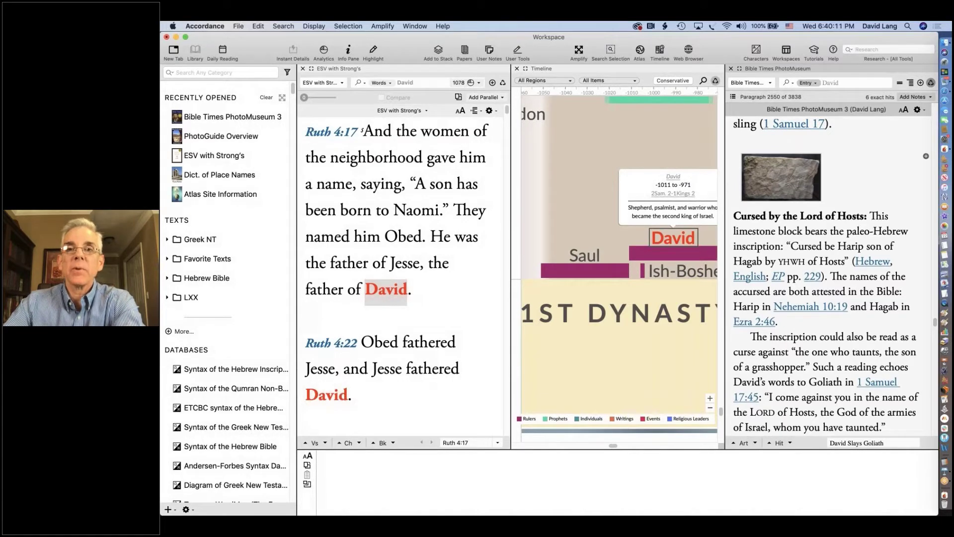
click(730, 70)
mouse_move(692, 258)
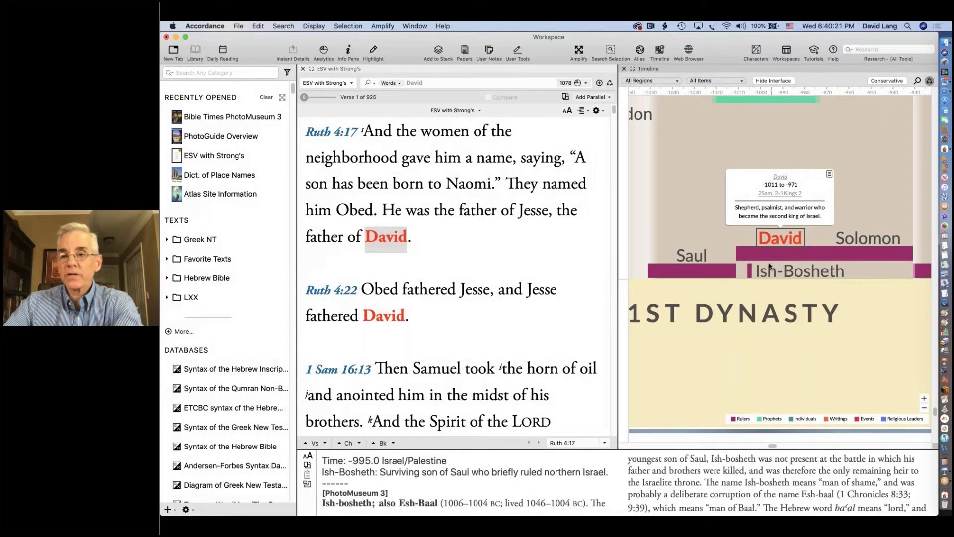
mouse_move(788, 253)
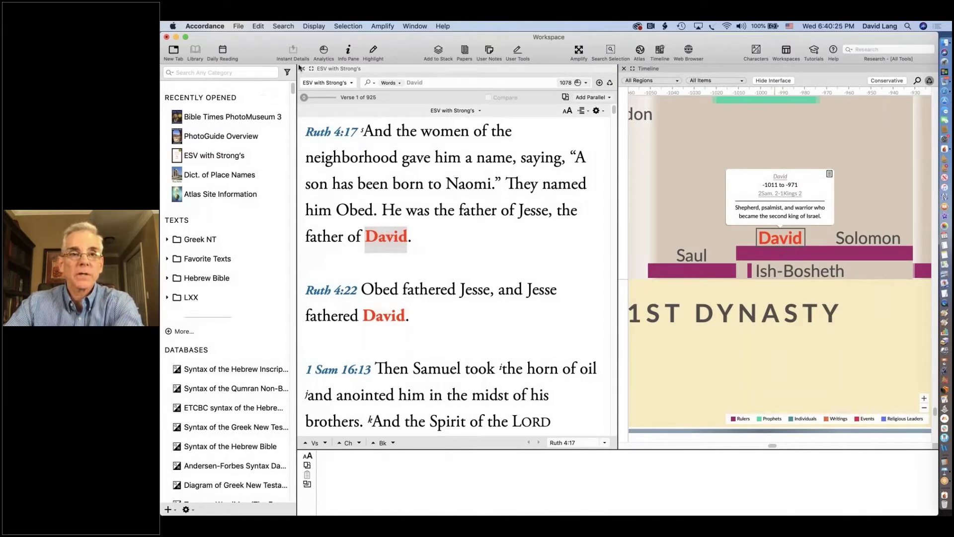
click(632, 69)
- Preview the details of ruler Ish-Bosheth on the Timeline and open his article in the Bible Times PhotoMuseum
mouse_move(372, 270)
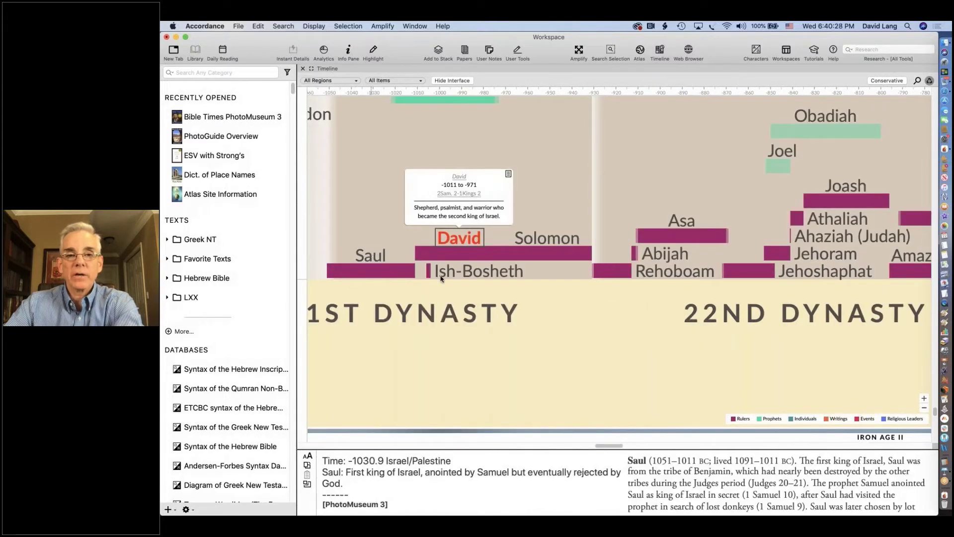
mouse_move(465, 242)
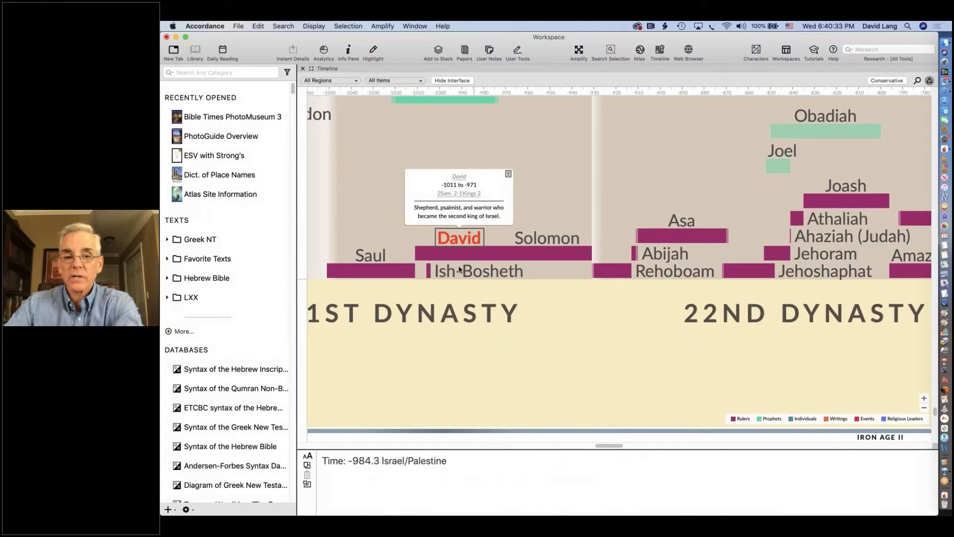
mouse_move(459, 272)
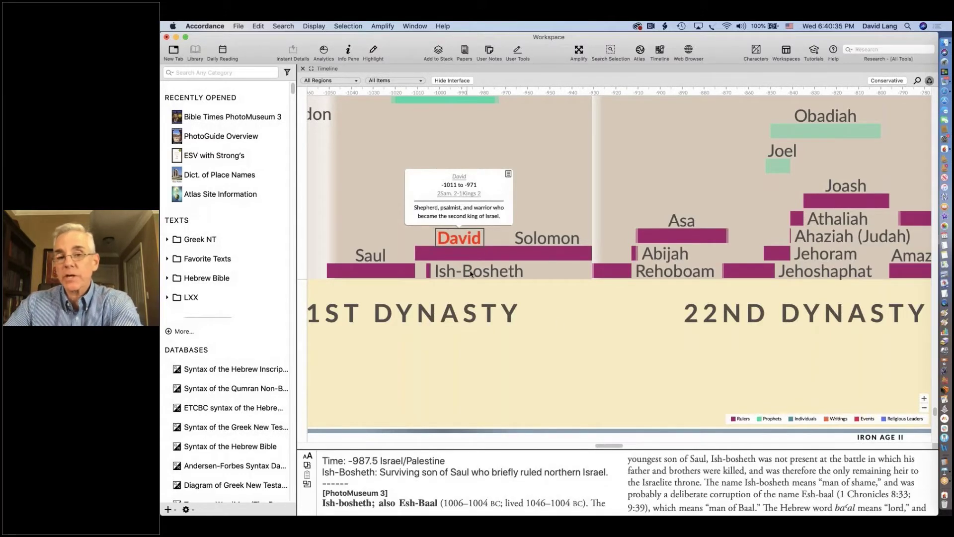
click(471, 273)
double_click(471, 273)
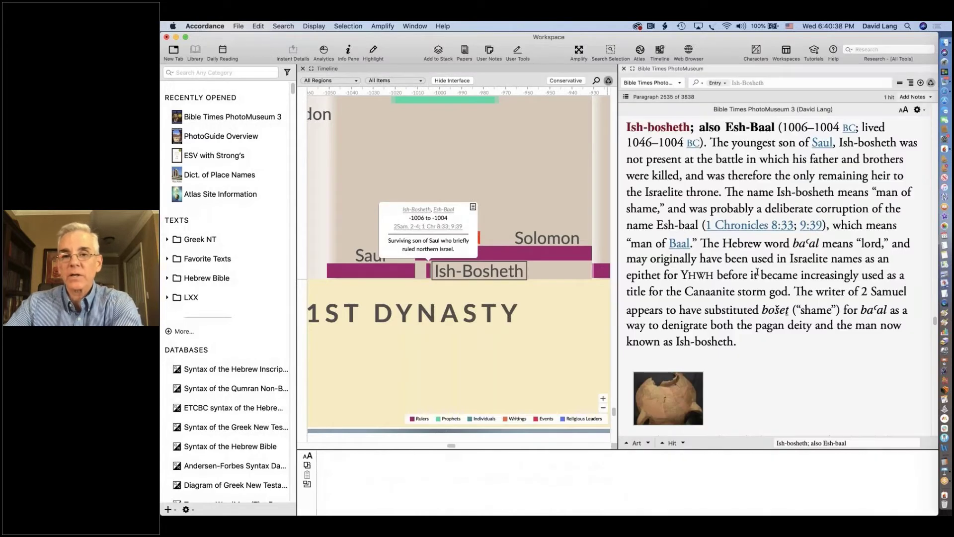
- View the Jug Belonging to Esh-Baal photo enlarged, read its caption, and close the photo and the Ish-bosheth article
scroll(758, 272, down, 6)
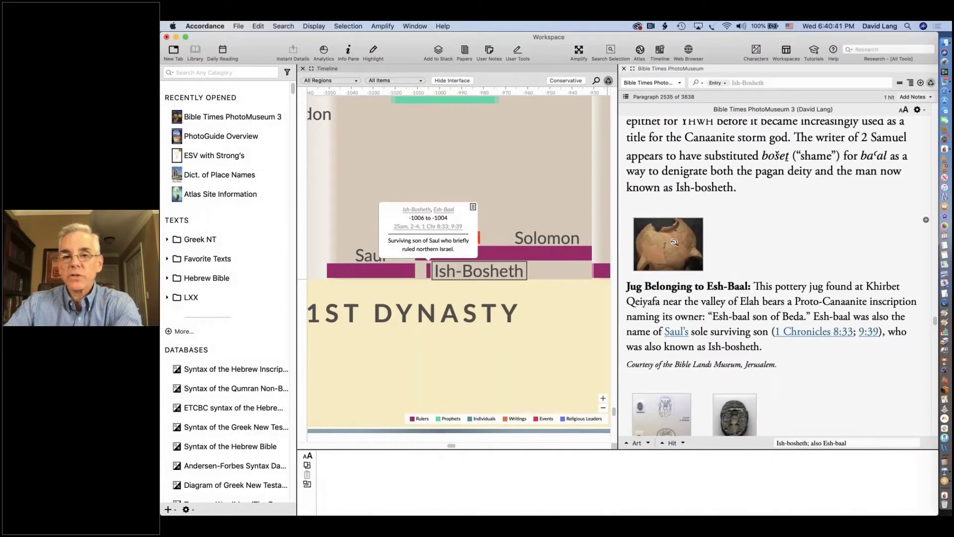
click(664, 245)
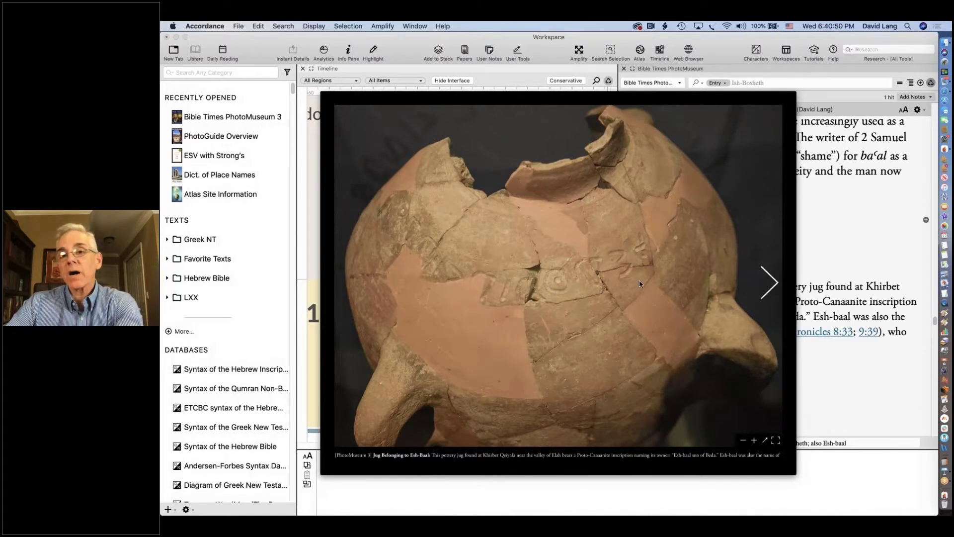
click(842, 262)
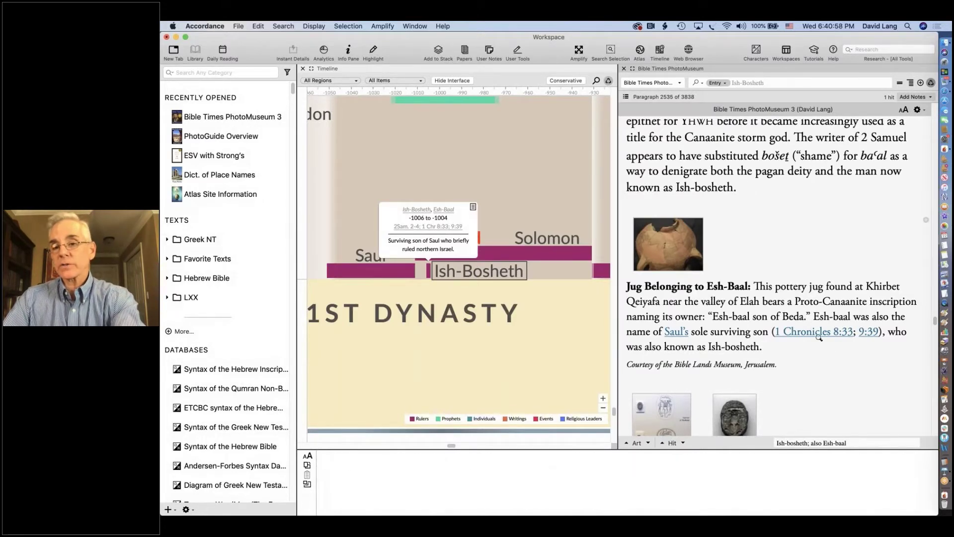
mouse_move(804, 333)
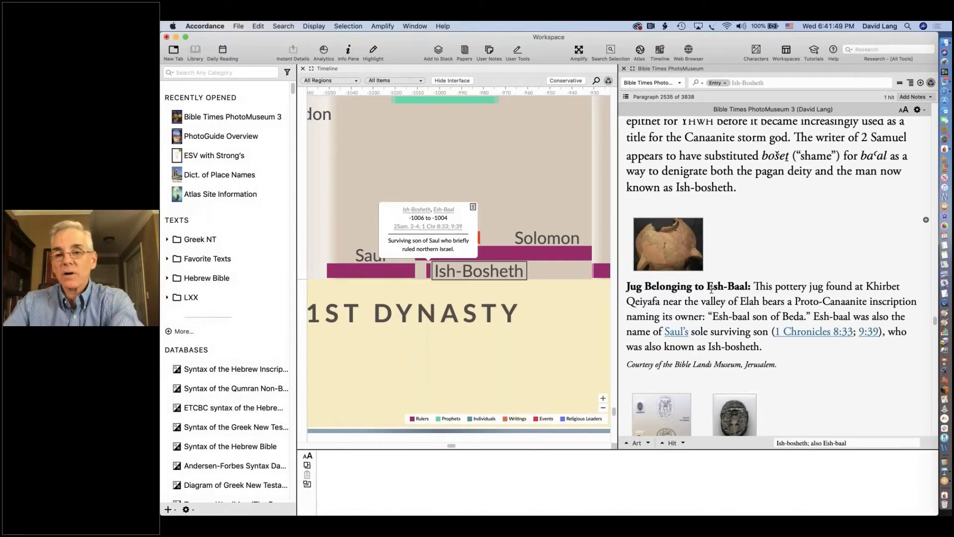
mouse_move(498, 278)
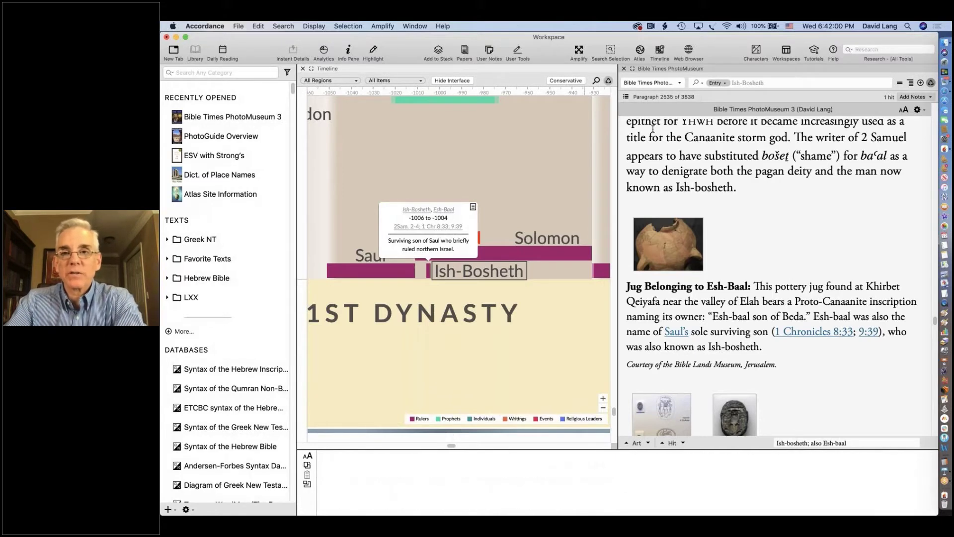
click(624, 68)
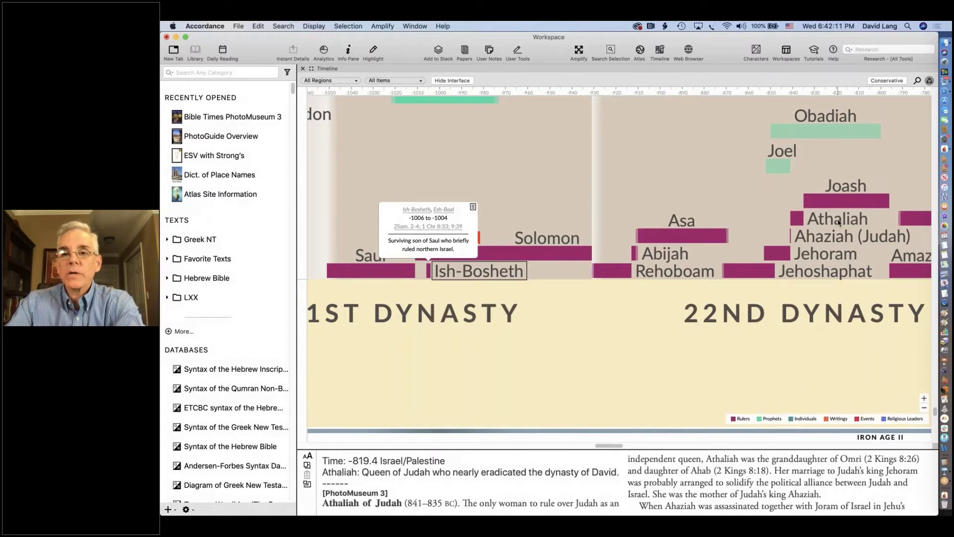
- Browse the Timeline up to the writings of the Divided Kingdom period and preview the Gezer Calendar and Joel (Book) entries
scroll(839, 223, up, 6)
scroll(839, 222, right, 4)
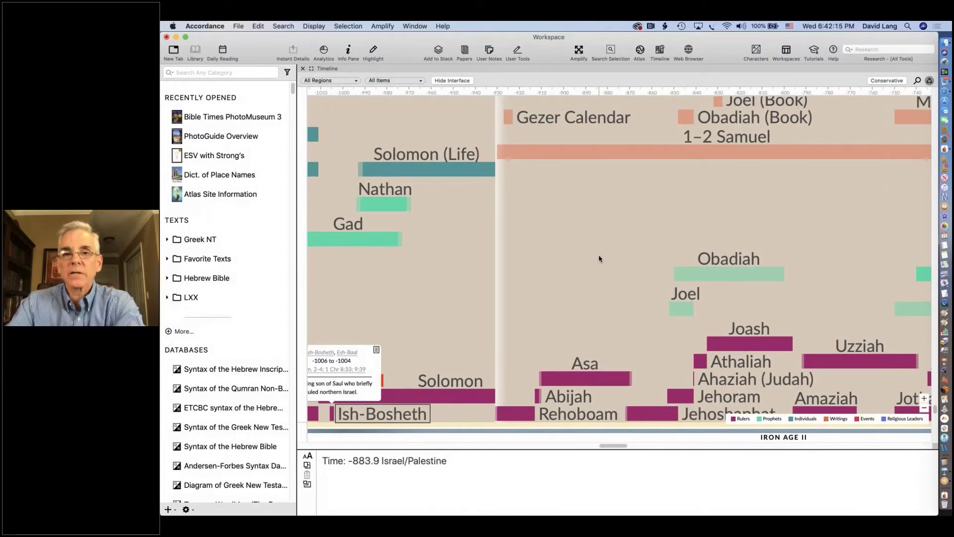
scroll(599, 259, up, 4)
scroll(599, 258, right, 2)
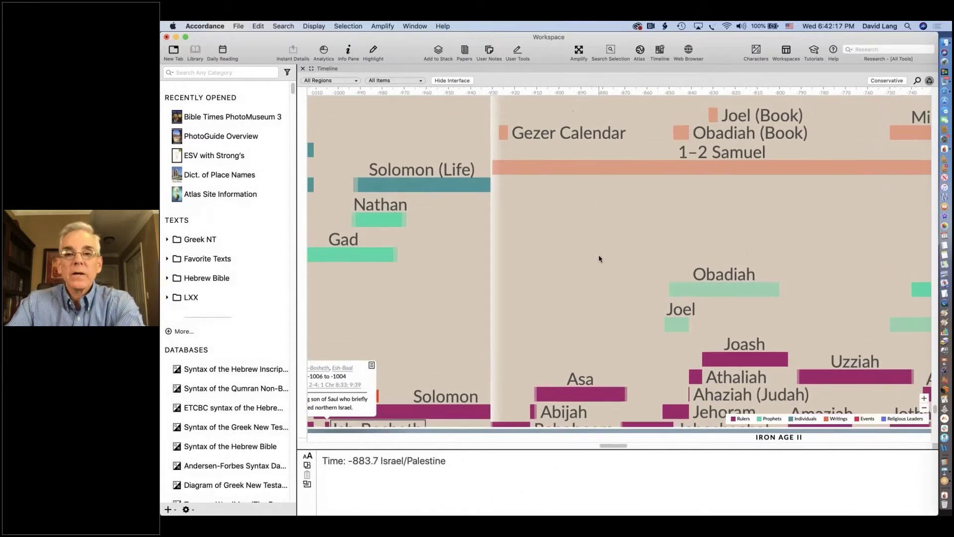
scroll(599, 259, down, 1)
scroll(599, 259, right, 1)
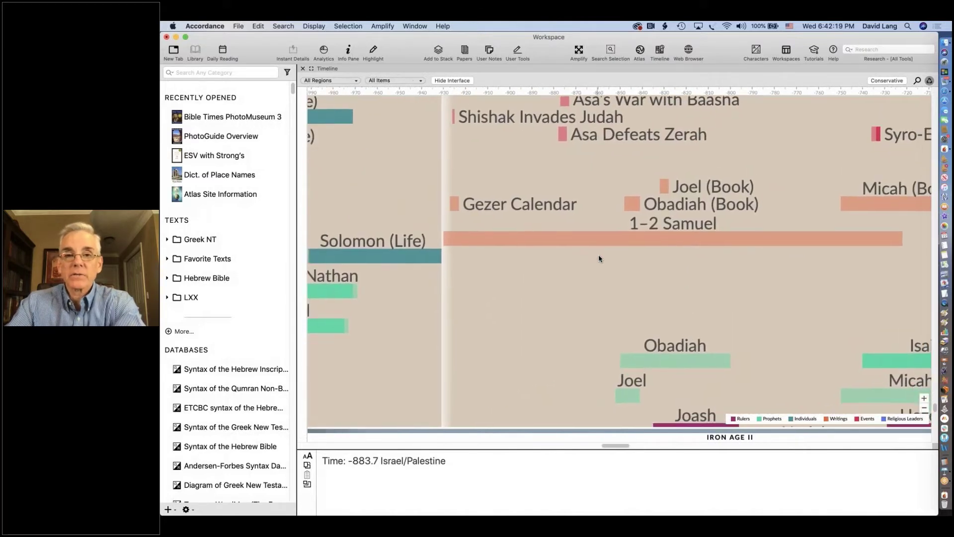
mouse_move(525, 206)
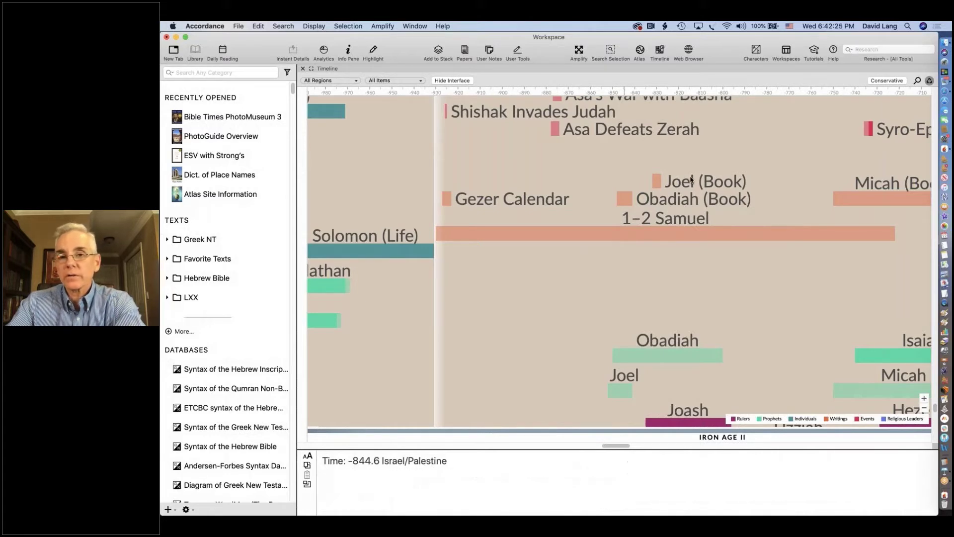
mouse_move(688, 181)
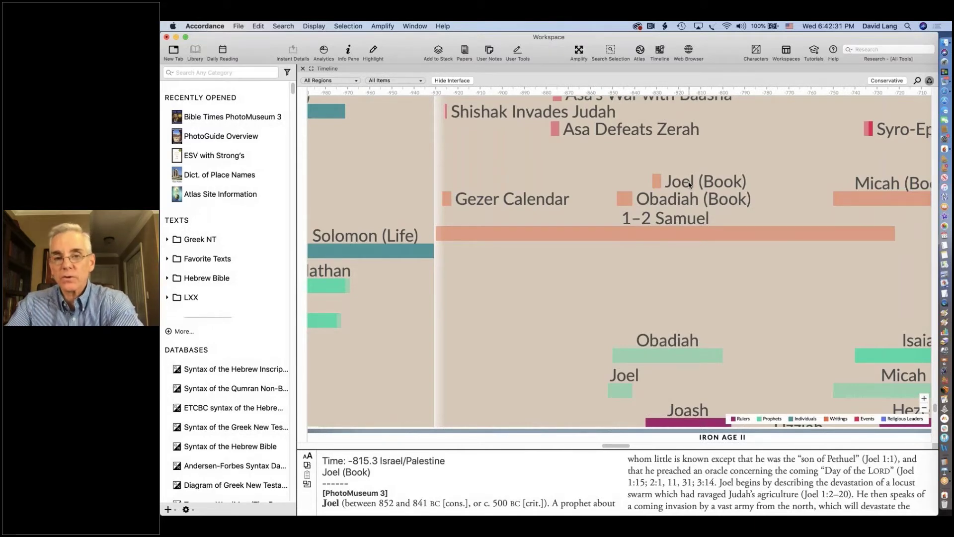
- Find the Shishak Invades Judah event on the Timeline and open its article in the Bible Times PhotoMuseum
scroll(689, 185, up, 3)
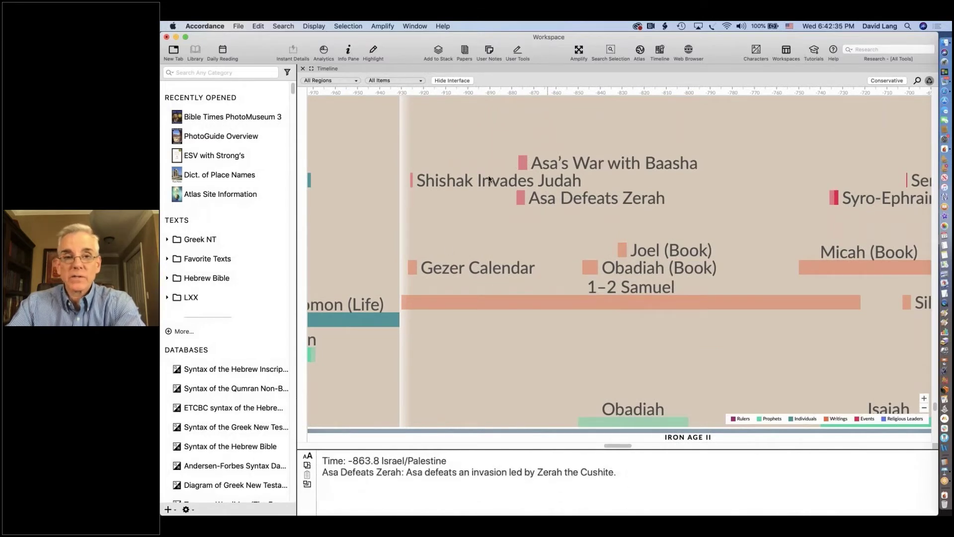
mouse_move(449, 186)
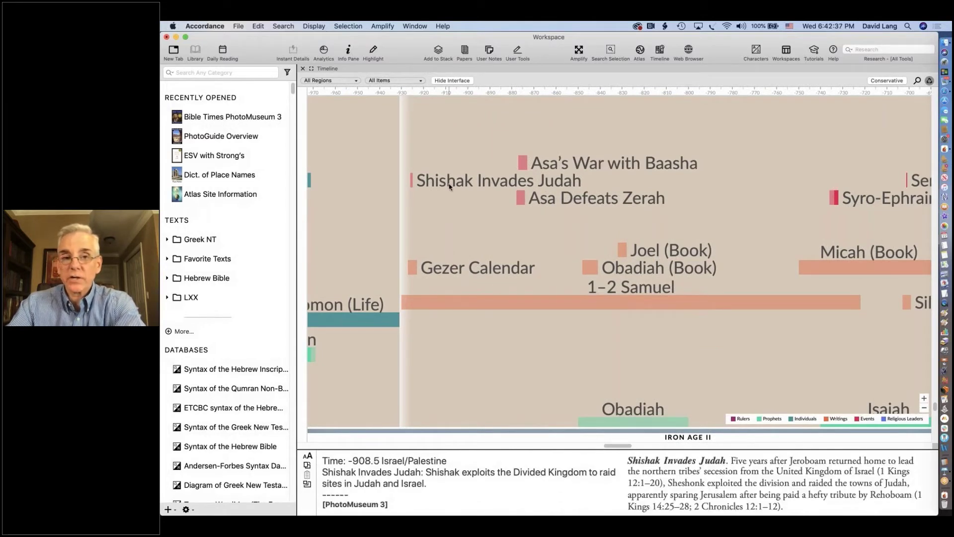
double_click(450, 186)
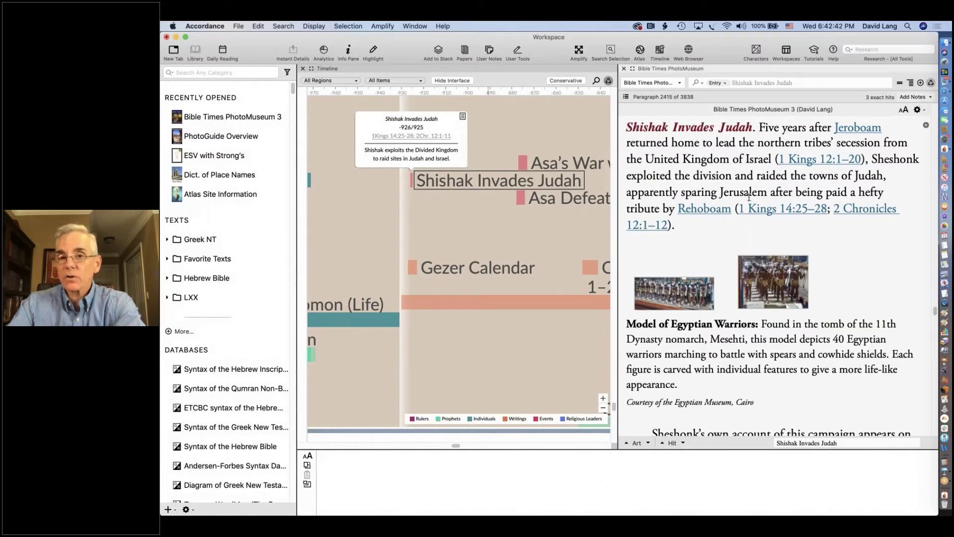
mouse_move(750, 209)
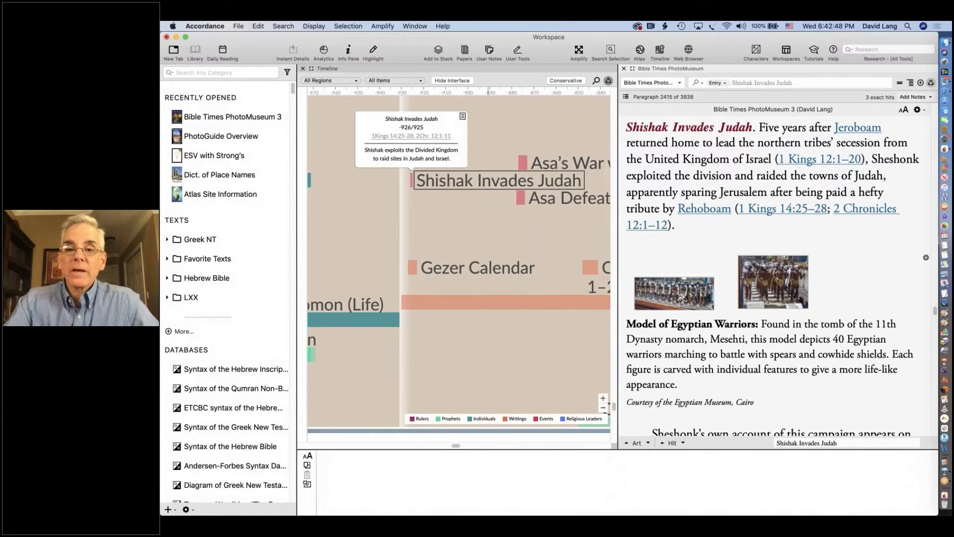
- View both Model of Egyptian Warriors photos enlarged and close them
click(672, 294)
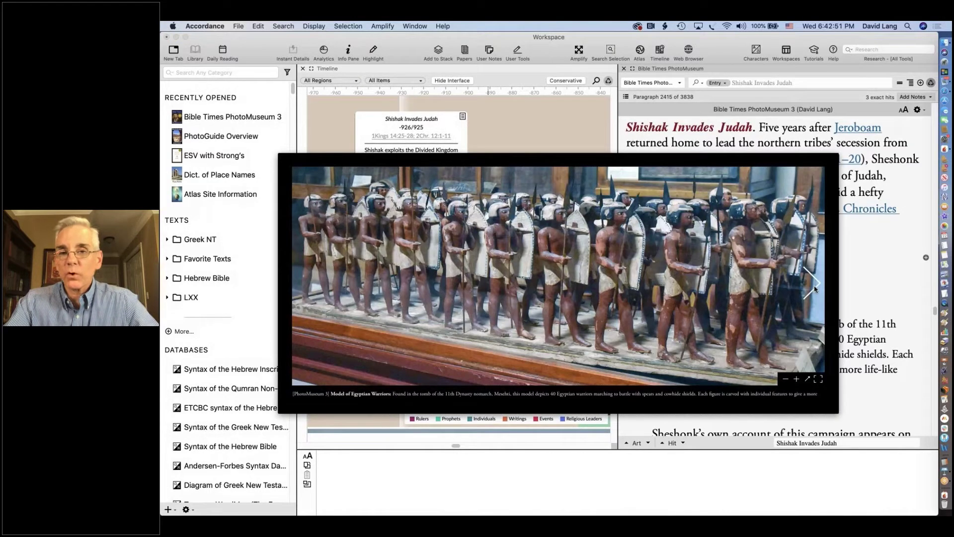
click(814, 286)
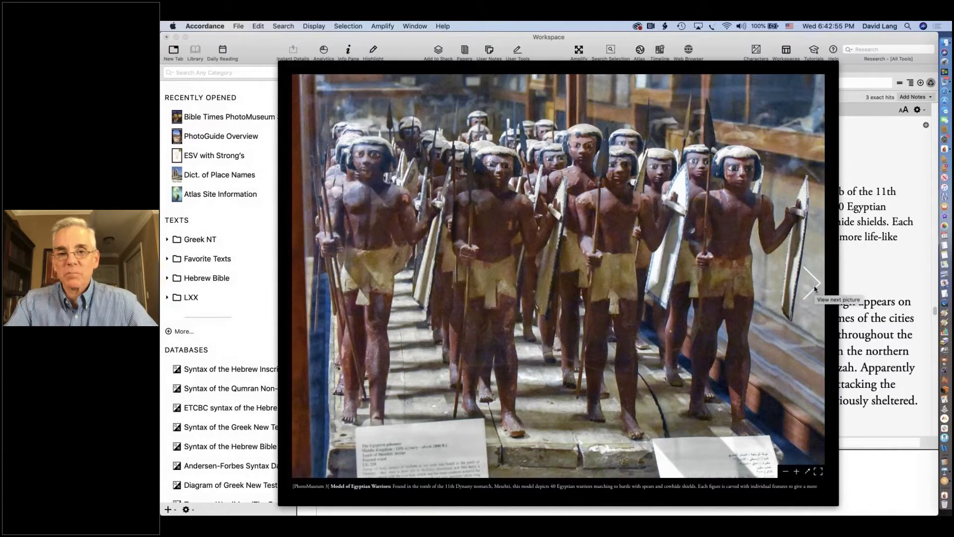
click(726, 351)
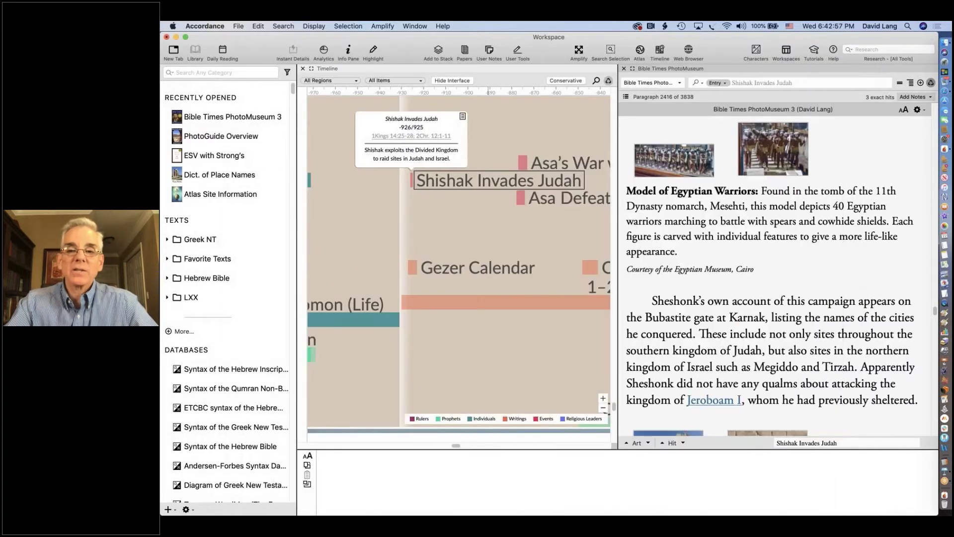
- View the Reliefs of Shishak's military exploits photos and the first Shishak's List of Conquered Cities photo enlarged, and close the viewer
scroll(726, 350, down, 5)
scroll(773, 278, down, 1)
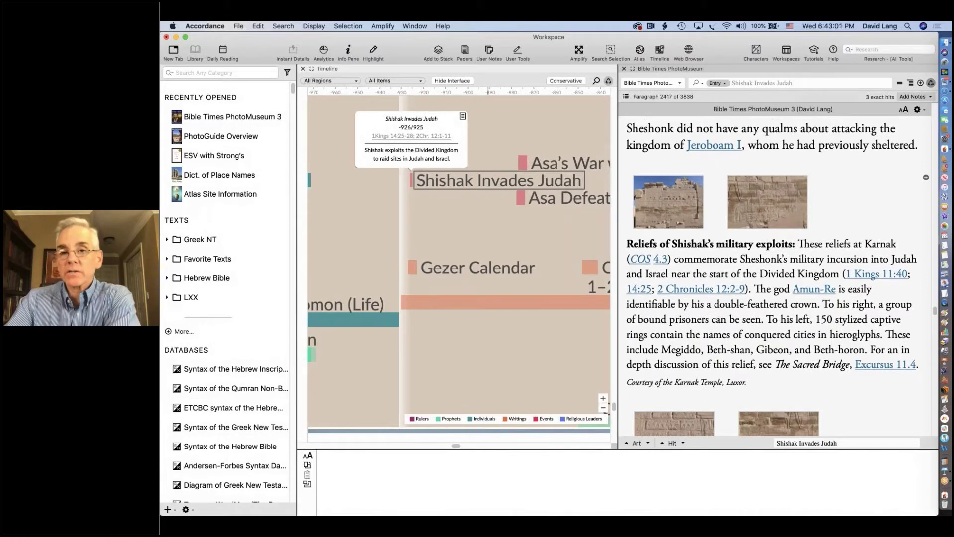
click(668, 204)
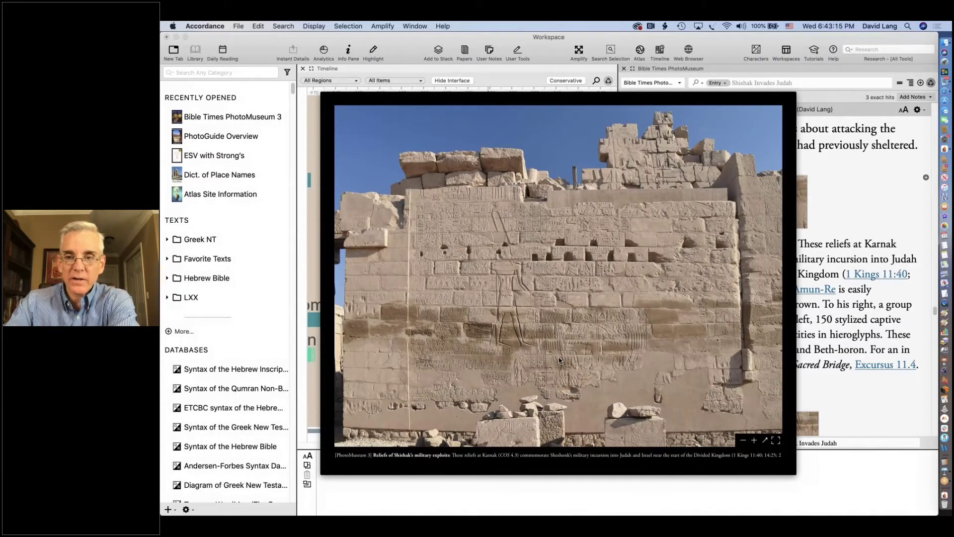
click(769, 286)
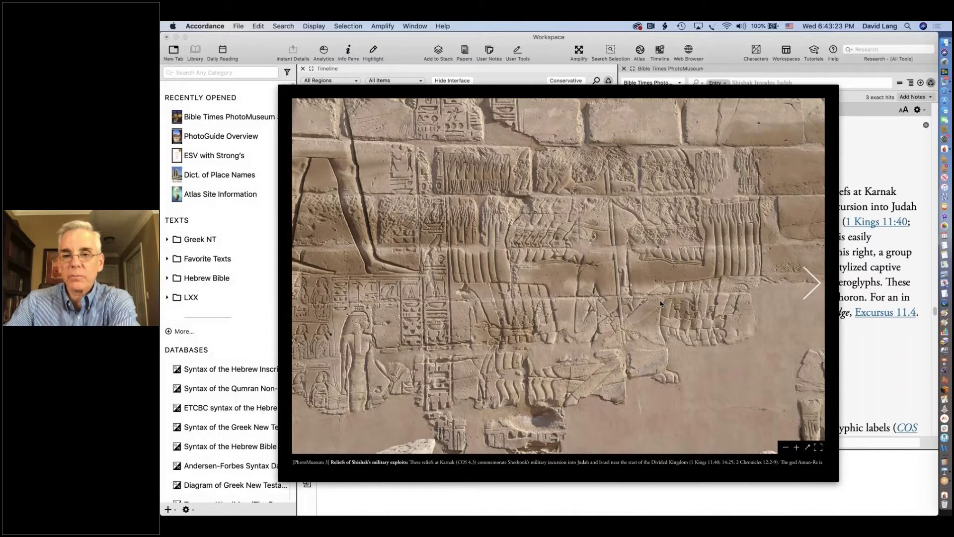
click(812, 286)
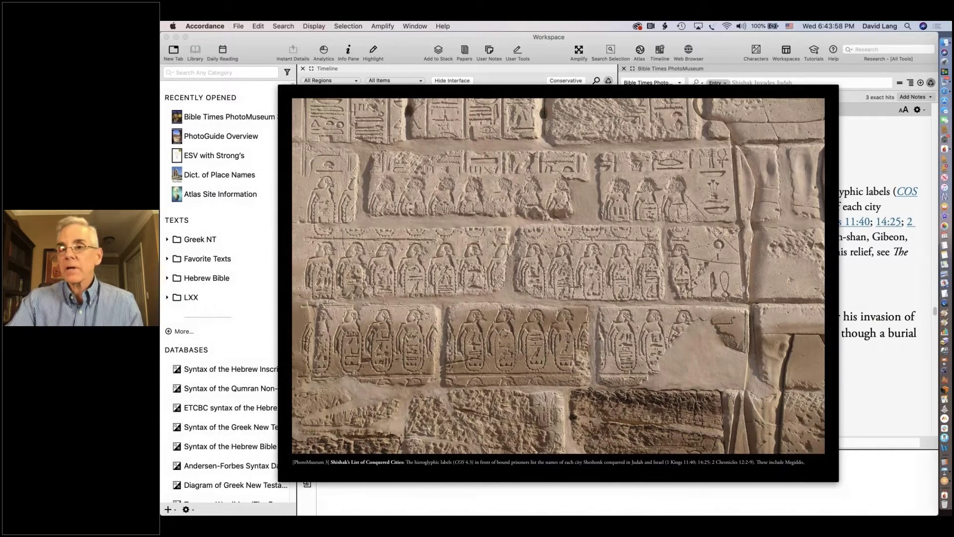
key(Escape)
scroll(773, 277, down, 3)
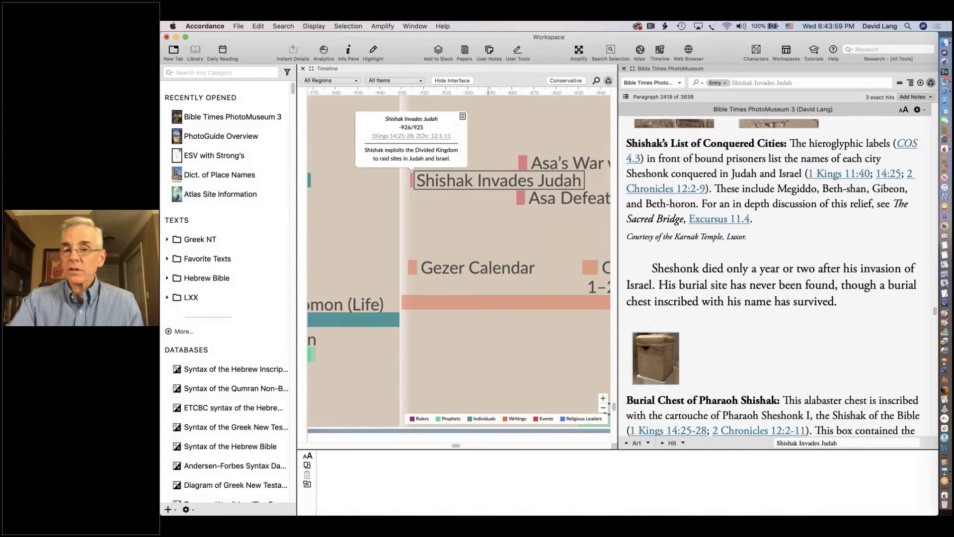
scroll(786, 403, up, 6)
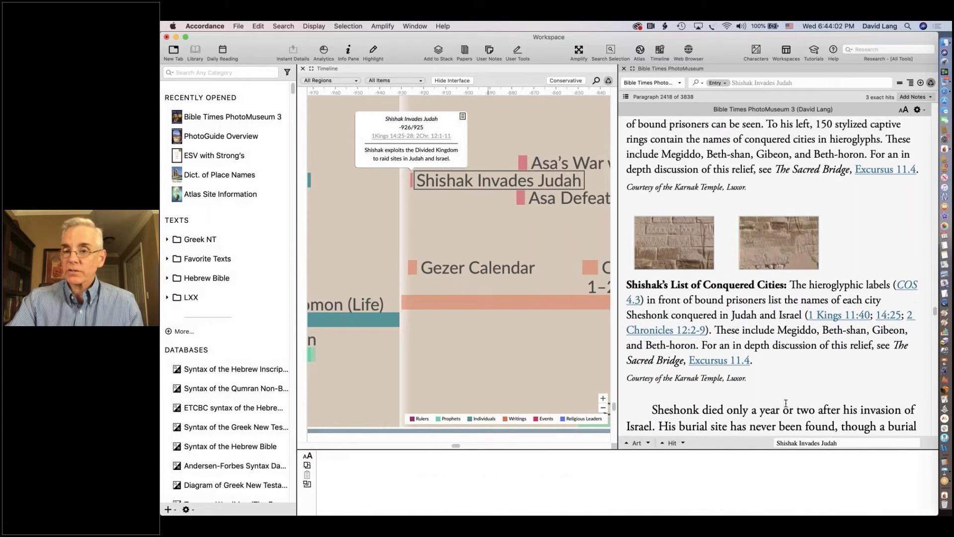
scroll(786, 403, up, 6)
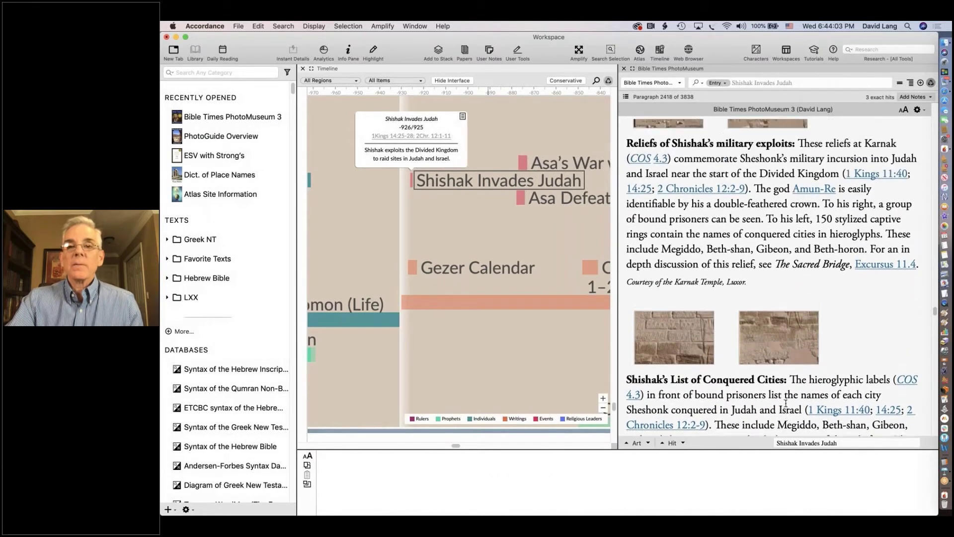
scroll(772, 276, up, 6)
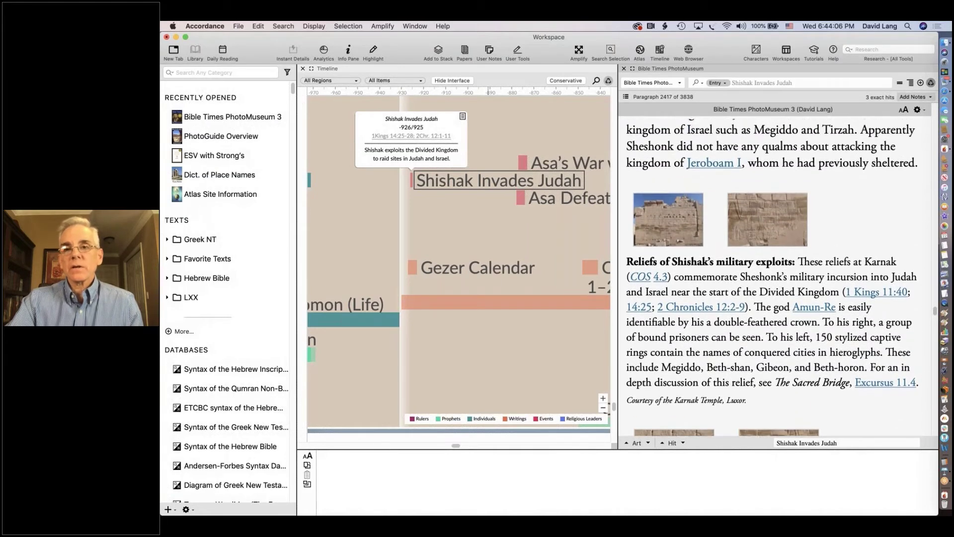
scroll(773, 278, up, 5)
scroll(773, 277, down, 8)
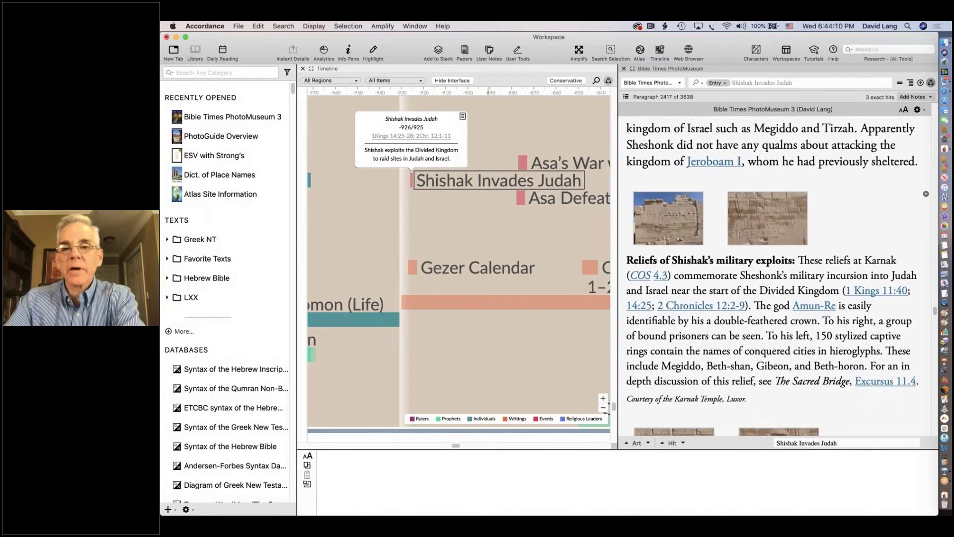
scroll(719, 258, up, 4)
scroll(743, 293, up, 5)
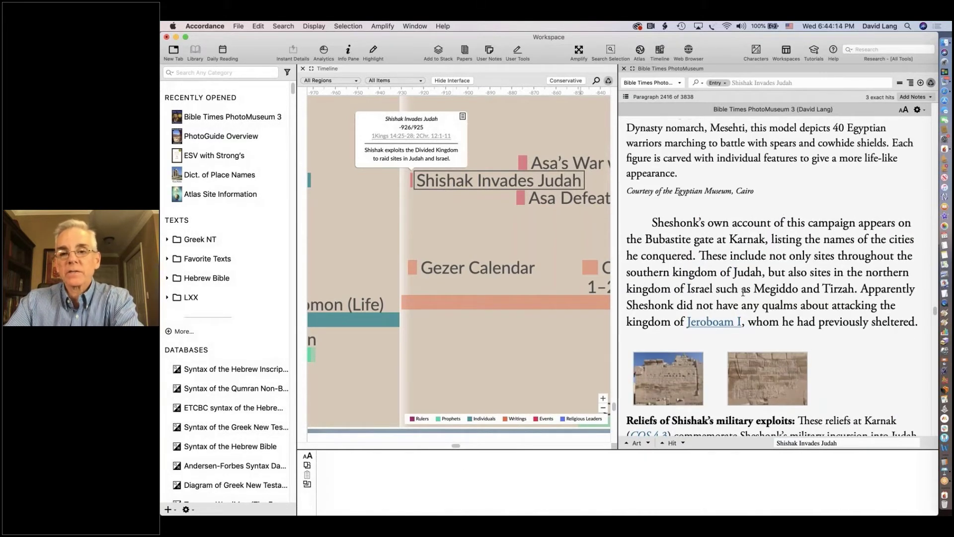
- Open the COS 4.3 reference cited in the Reliefs of Shishak's military exploits caption in Context of Scripture
scroll(743, 293, down, 10)
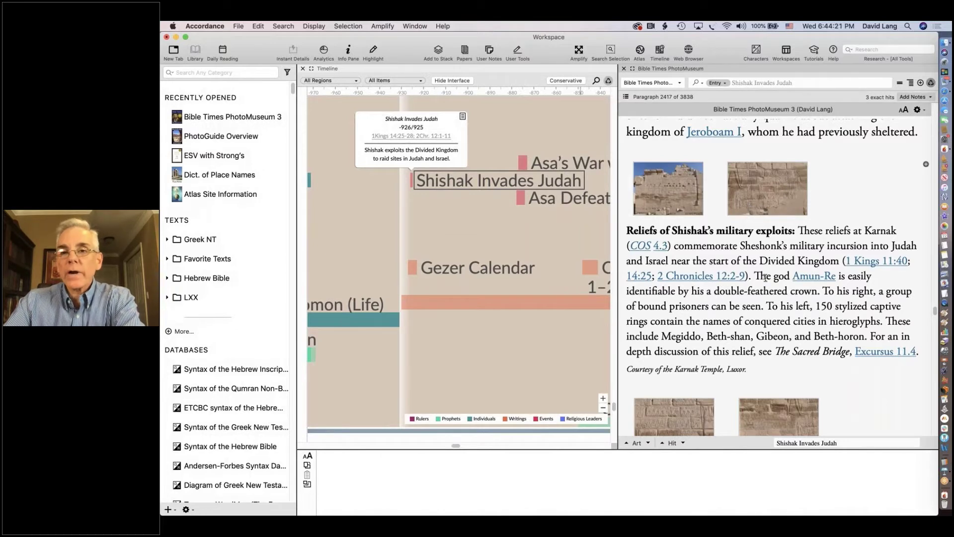
scroll(766, 277, down, 2)
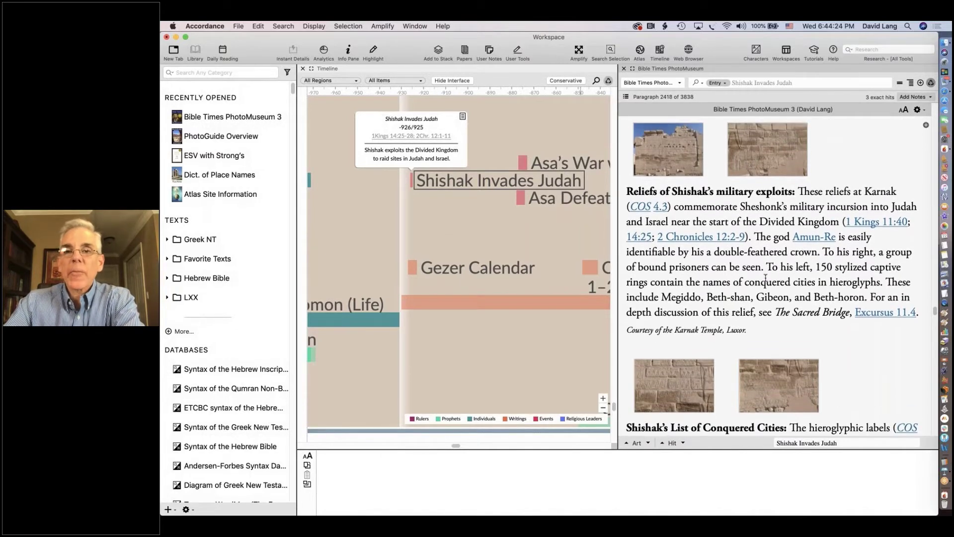
mouse_move(641, 207)
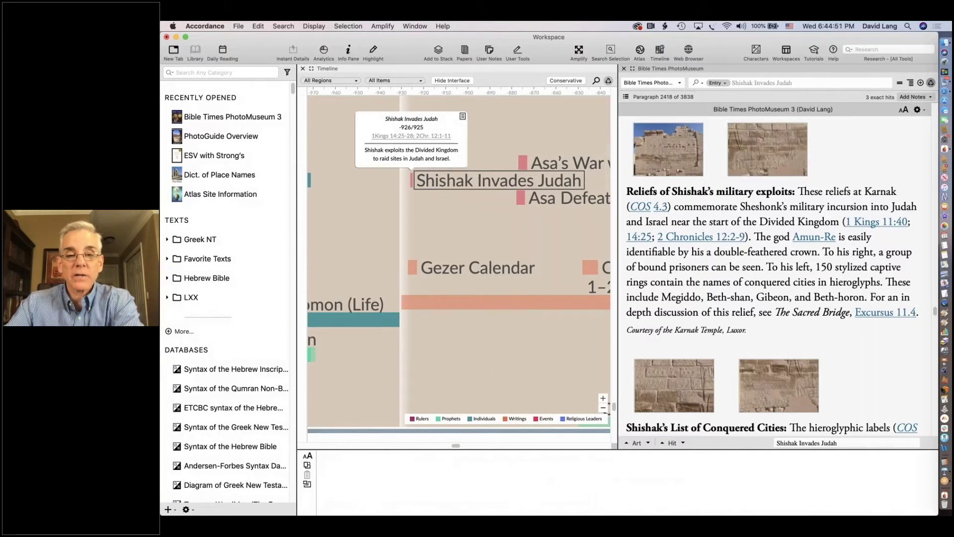
click(662, 207)
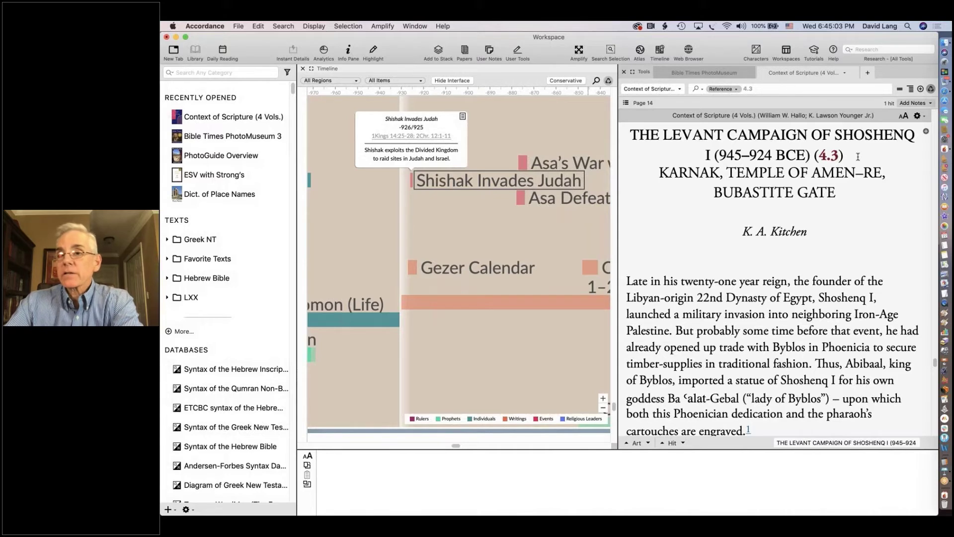
- Read The Levant Campaign of Shoshenq I from its introduction through the Speech by Amen-Re section
scroll(742, 338, down, 1)
scroll(742, 338, down, 10)
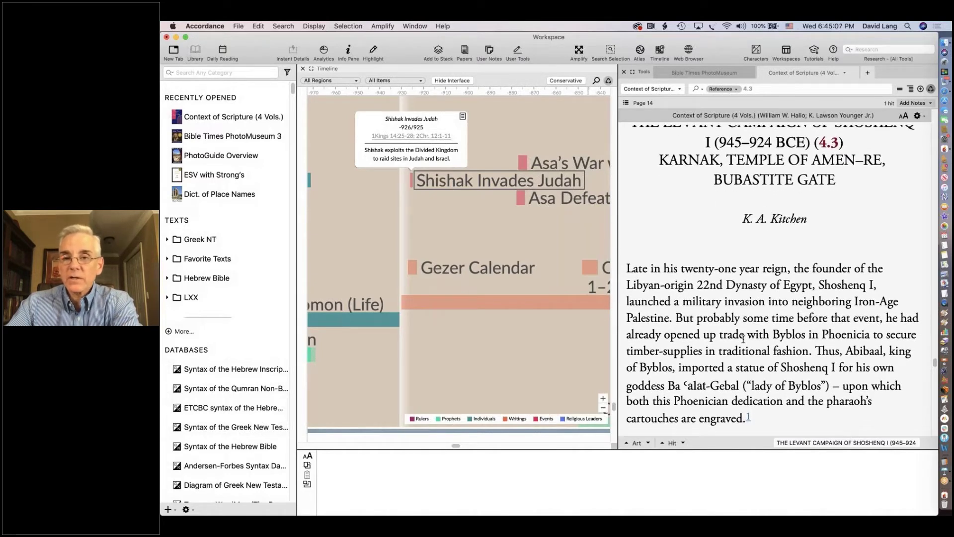
scroll(743, 338, down, 15)
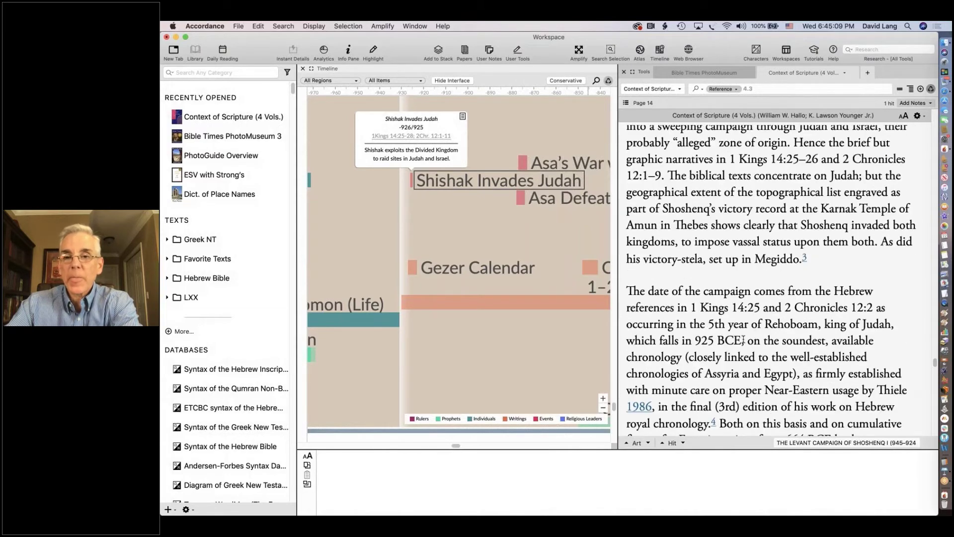
scroll(743, 339, down, 5)
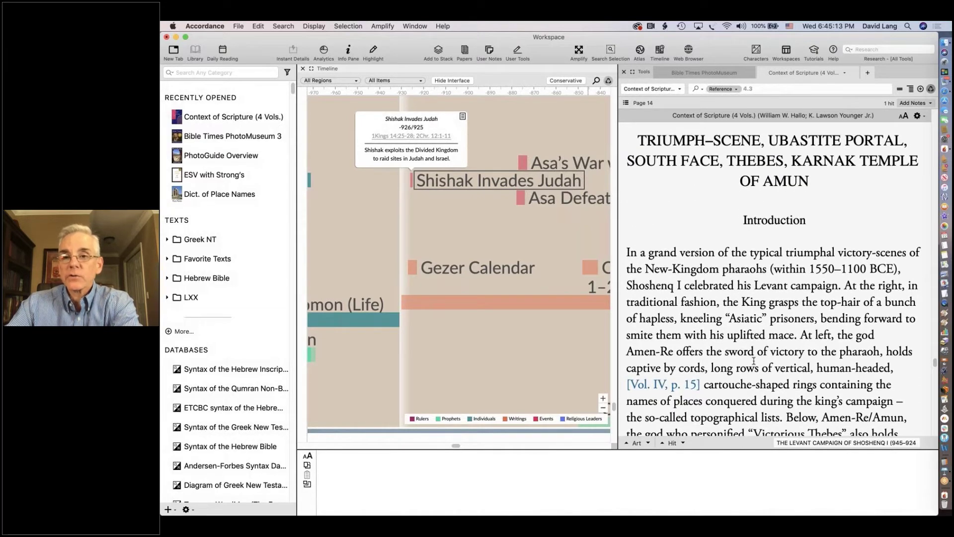
scroll(754, 361, down, 12)
scroll(754, 360, down, 20)
scroll(754, 361, down, 5)
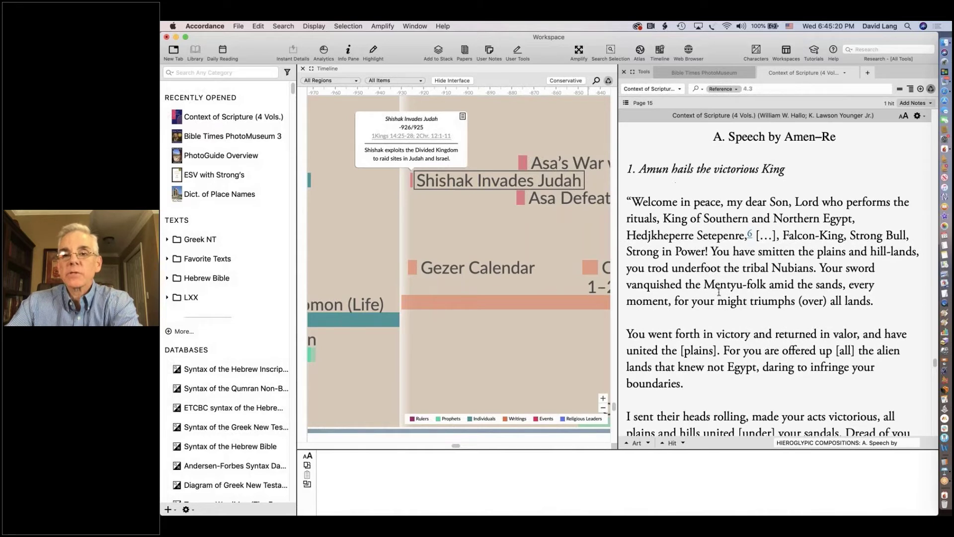
scroll(733, 311, down, 5)
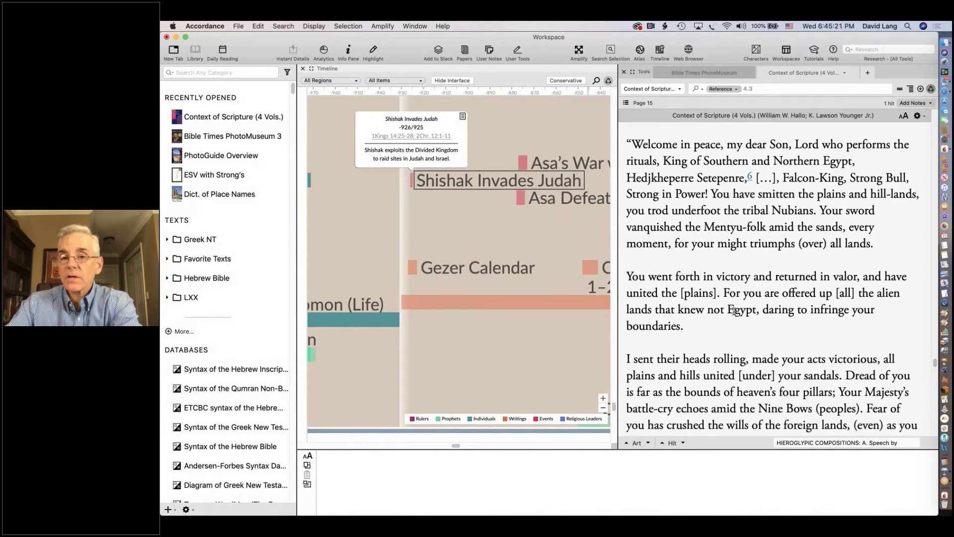
scroll(733, 311, down, 8)
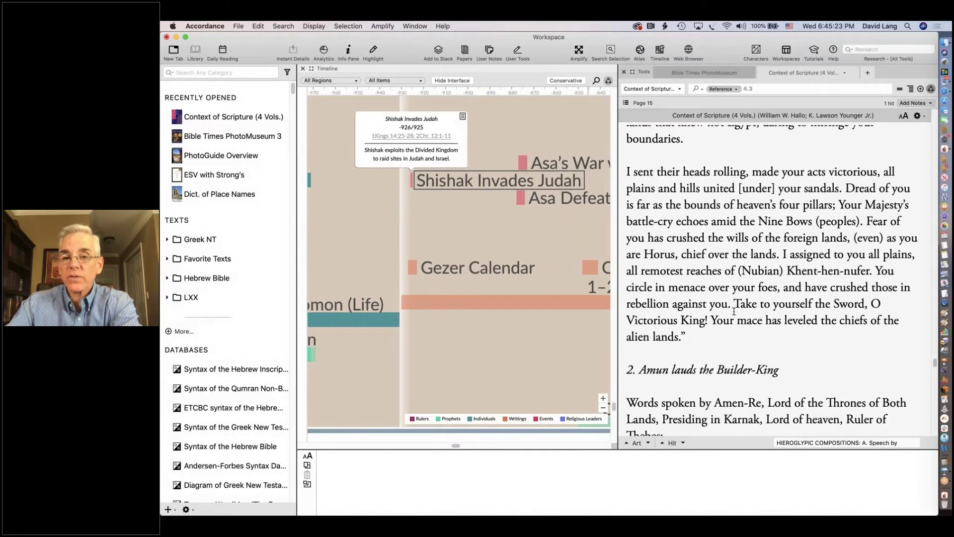
scroll(734, 311, down, 7)
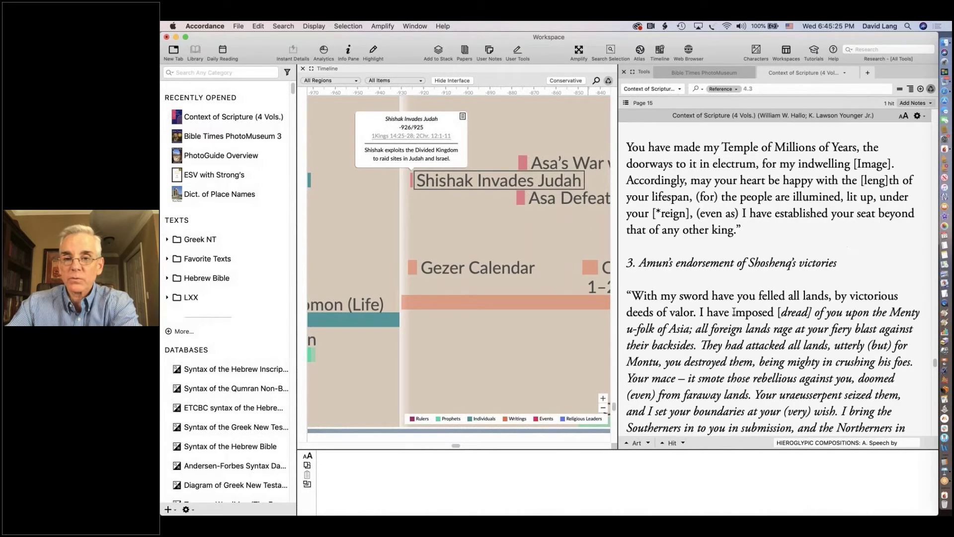
scroll(734, 311, down, 8)
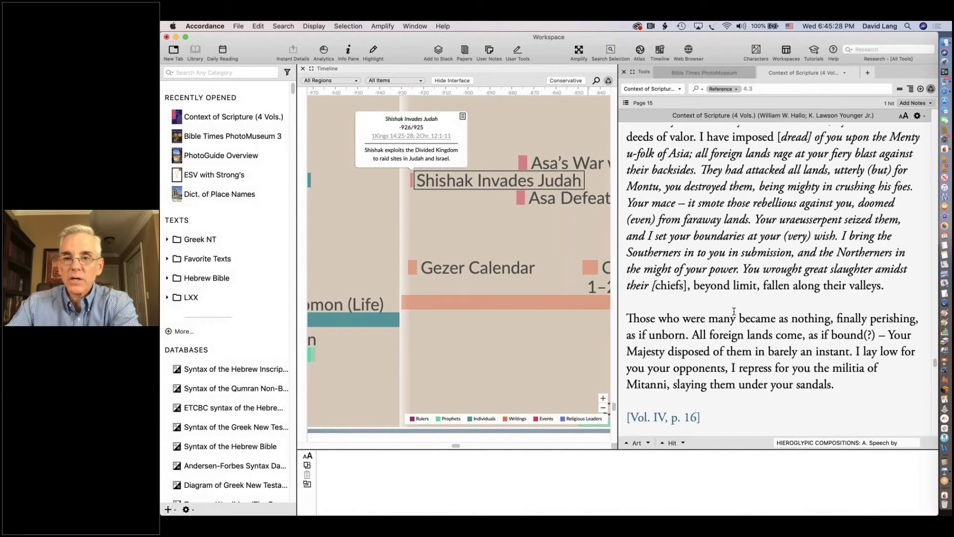
- Review the numbered places in The Topographical List down to Row III and close Context of Scripture
scroll(734, 310, down, 5)
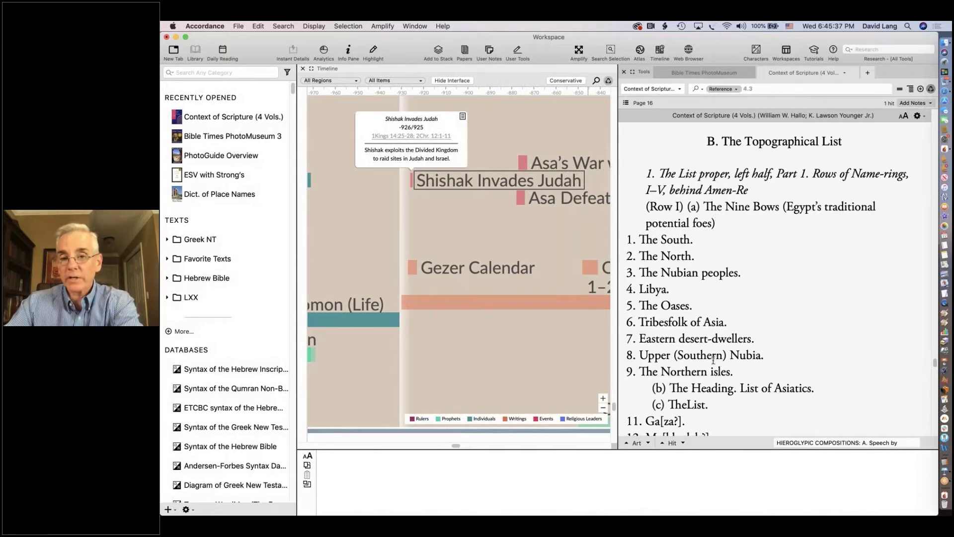
scroll(676, 328, down, 5)
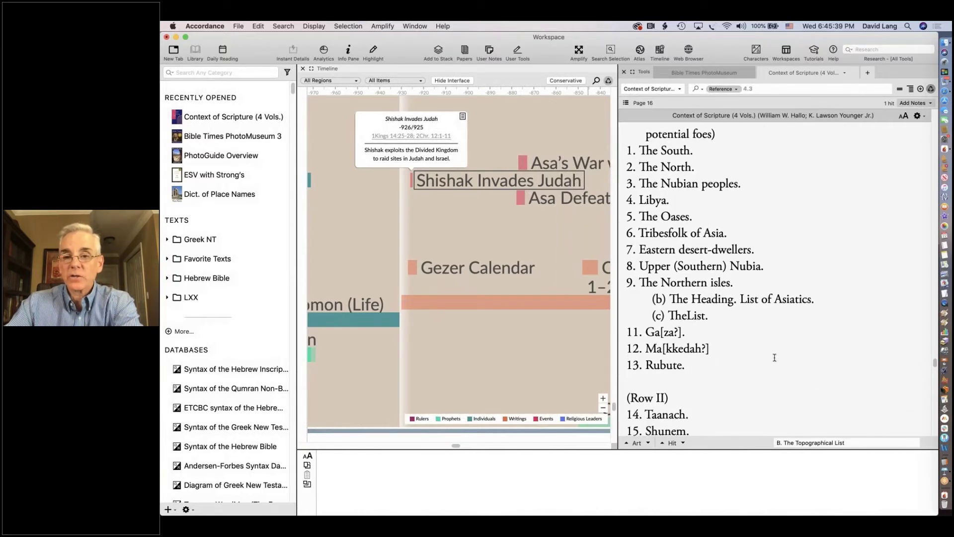
scroll(774, 357, down, 4)
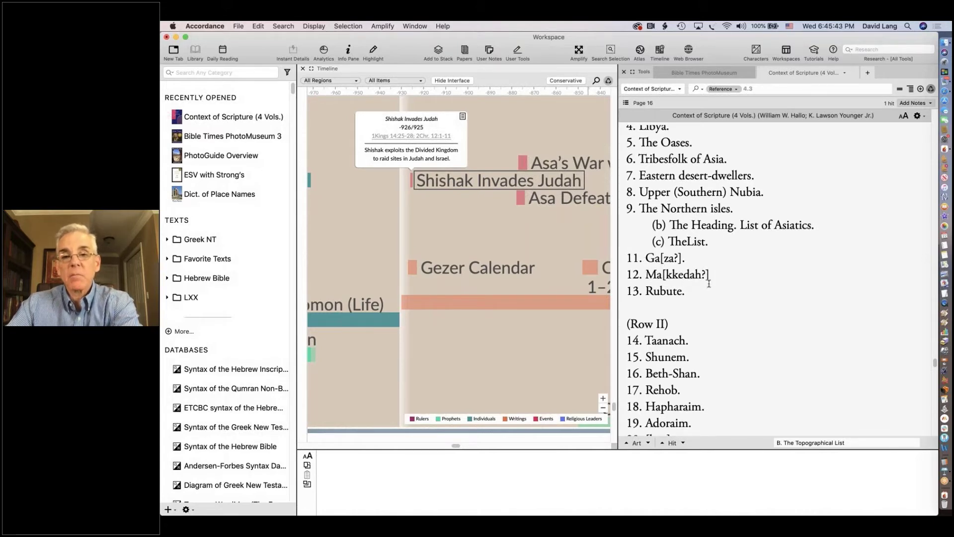
scroll(710, 283, down, 5)
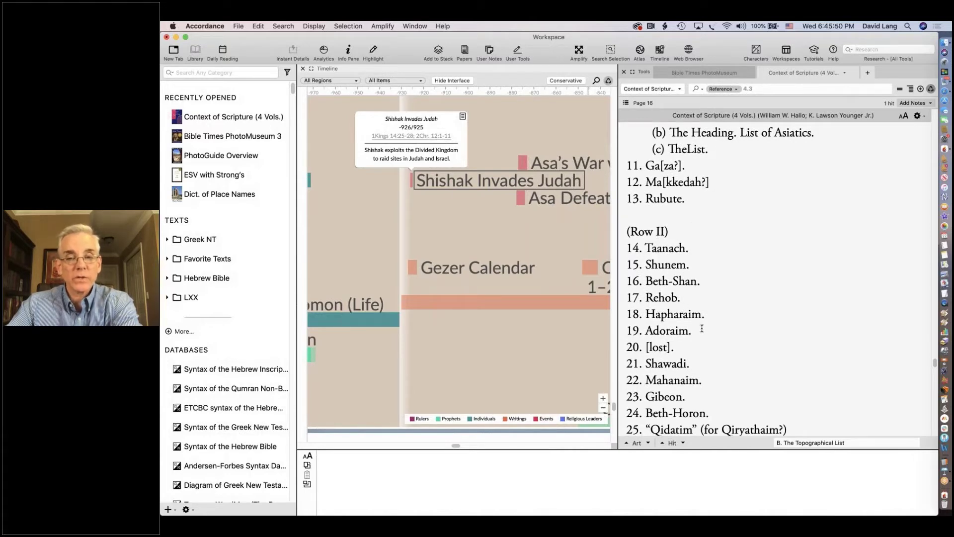
scroll(727, 367, down, 3)
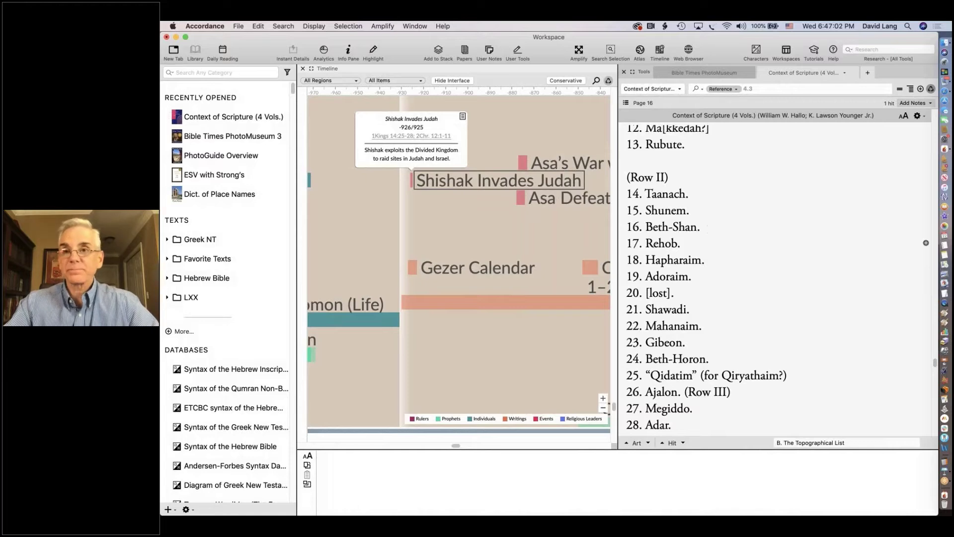
click(765, 73)
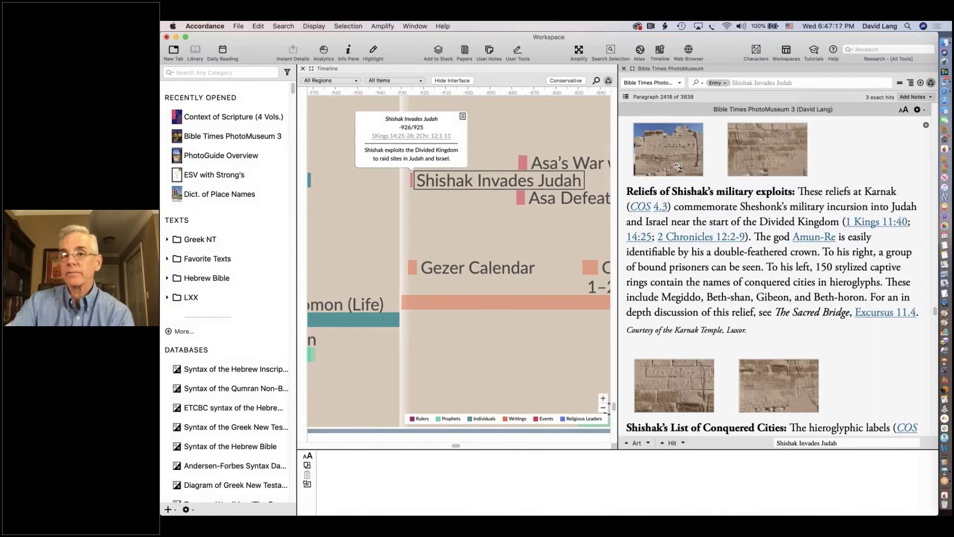
- Open Context of Scripture from the COS title link in the reliefs caption and show its table of contents widened
mouse_move(640, 208)
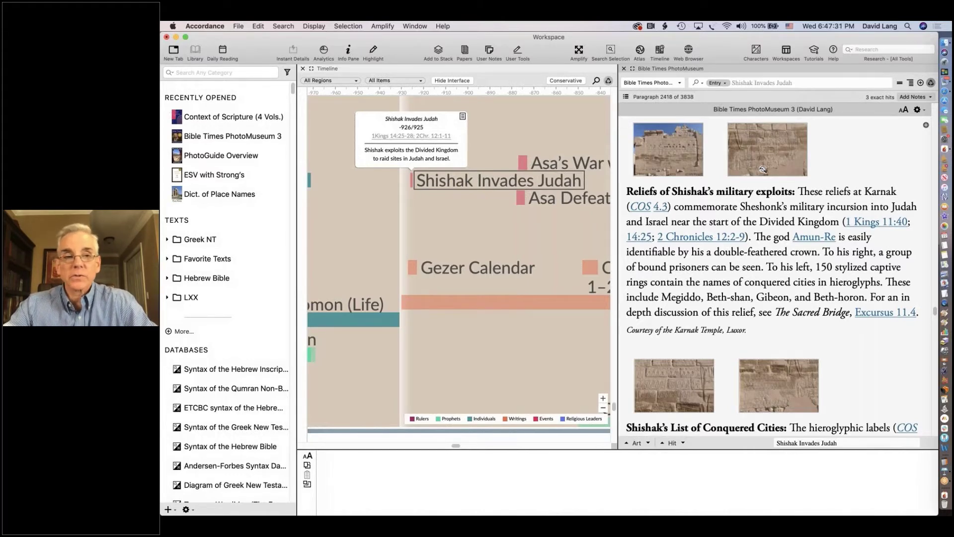
click(651, 207)
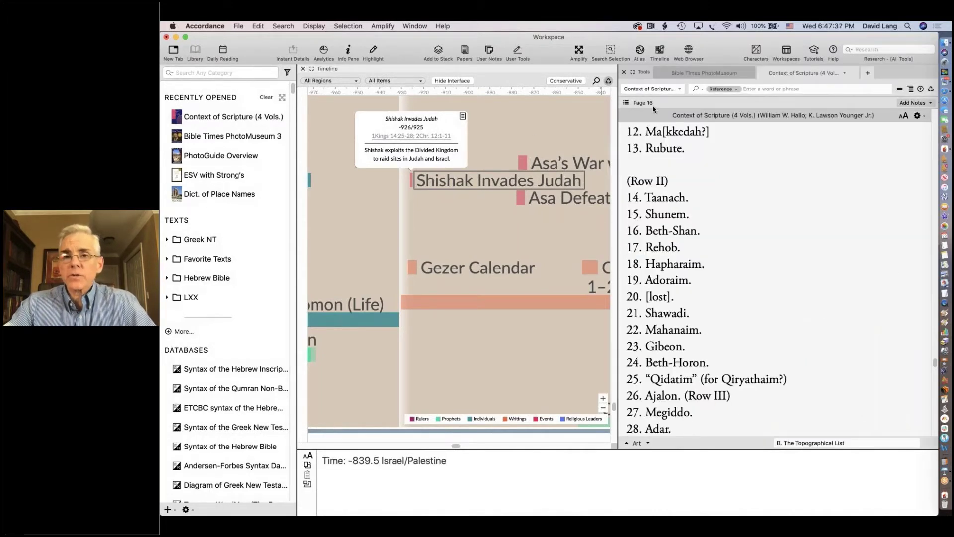
click(626, 103)
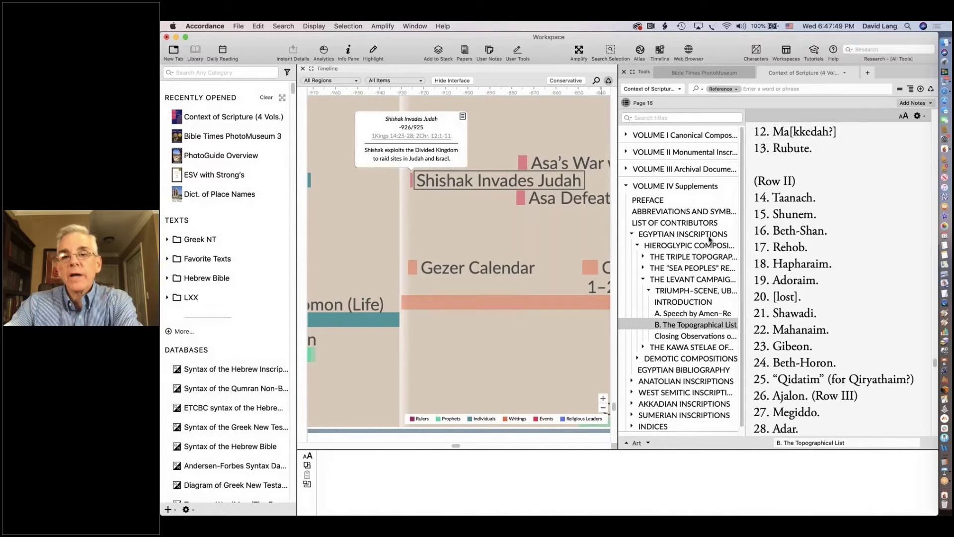
mouse_move(744, 164)
mouse_down()
mouse_move(697, 164)
mouse_move(757, 157)
mouse_up()
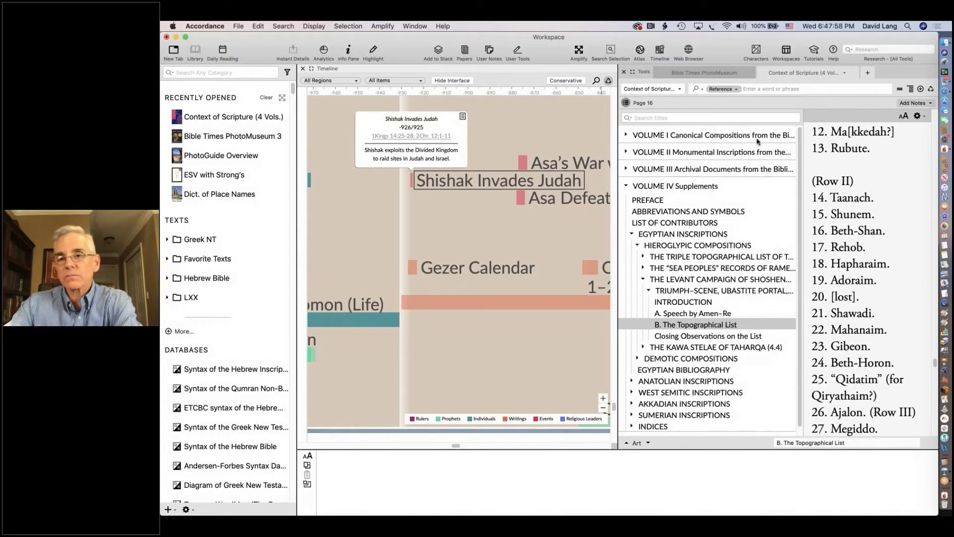
- Expand Volume I's Egyptian Canonical Compositions with its Divine Focus and Royal Focus sections, and close Context of Scripture
click(626, 136)
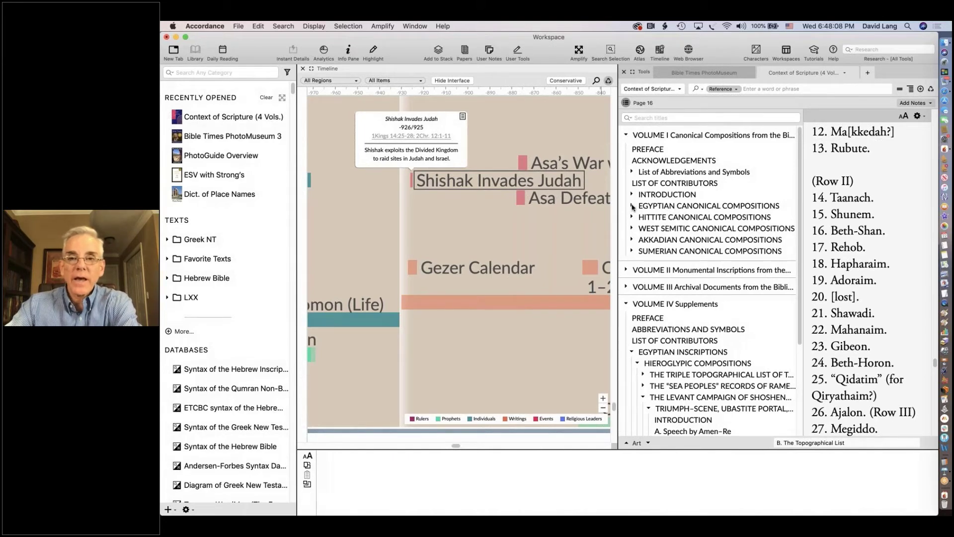
click(633, 208)
scroll(641, 189, down, 2)
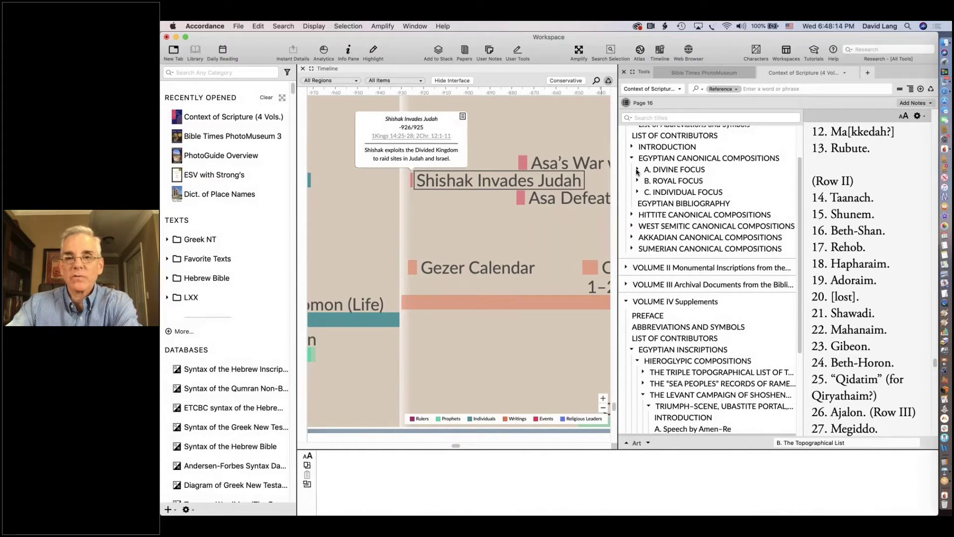
click(638, 170)
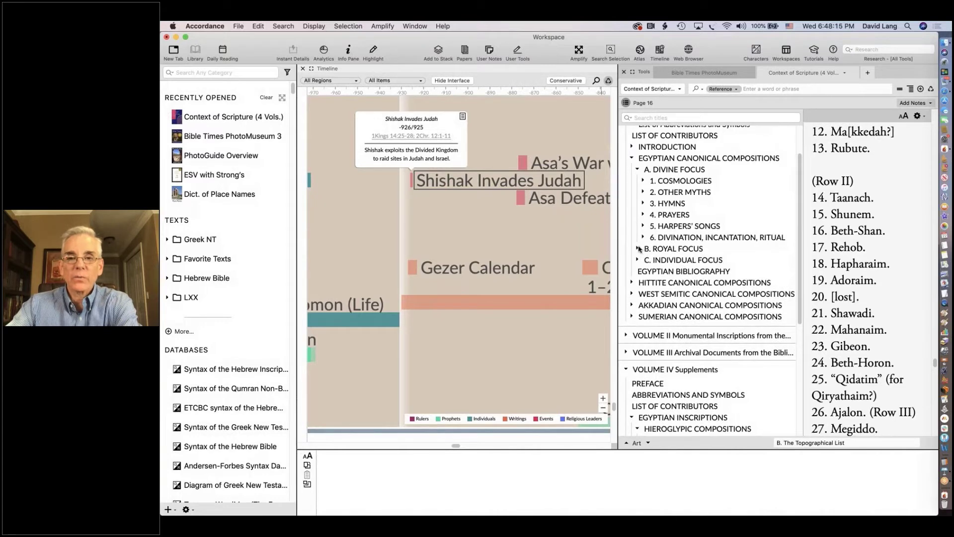
click(638, 249)
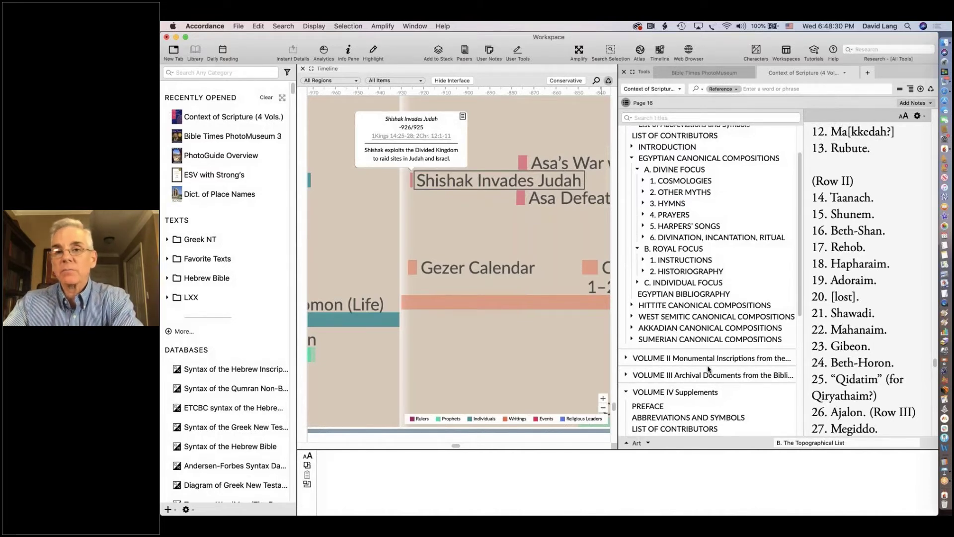
key(super+w)
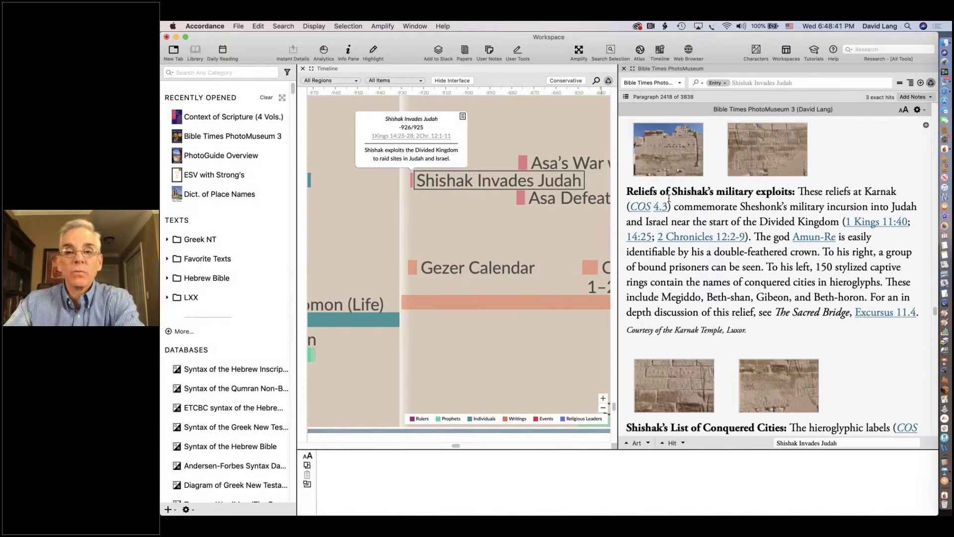
mouse_move(660, 207)
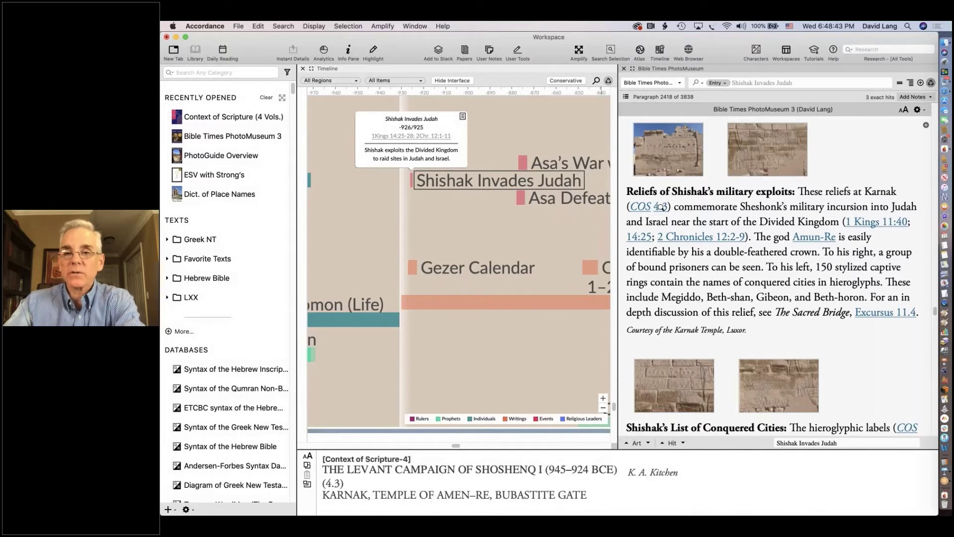
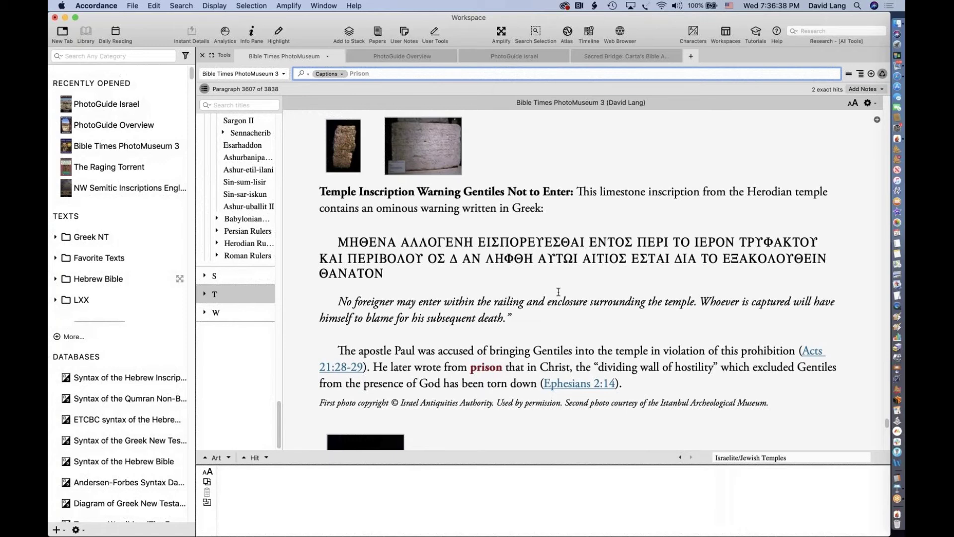
- Open the Atlas with the Light Browns map background and locate the site Ai on it
click(567, 33)
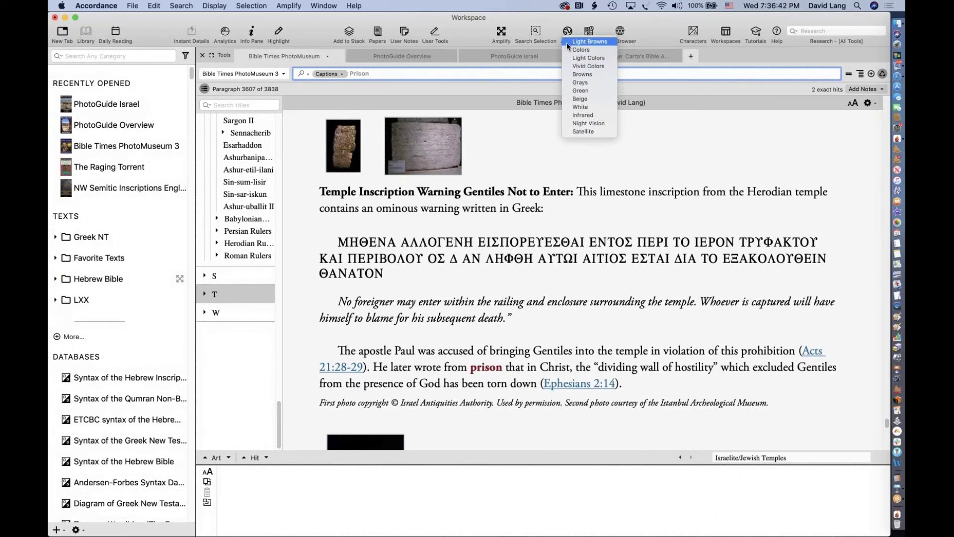
click(590, 42)
click(868, 65)
text(ai)
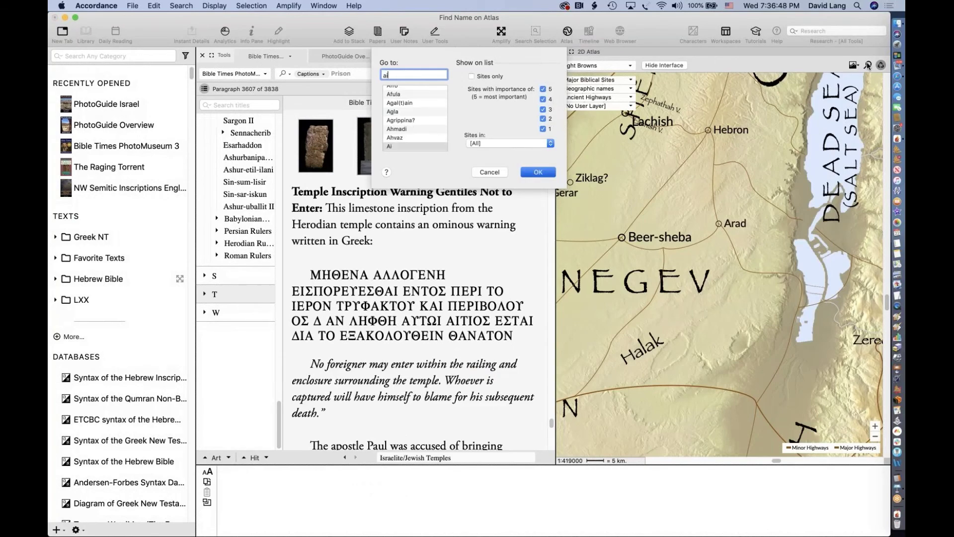
key(Return)
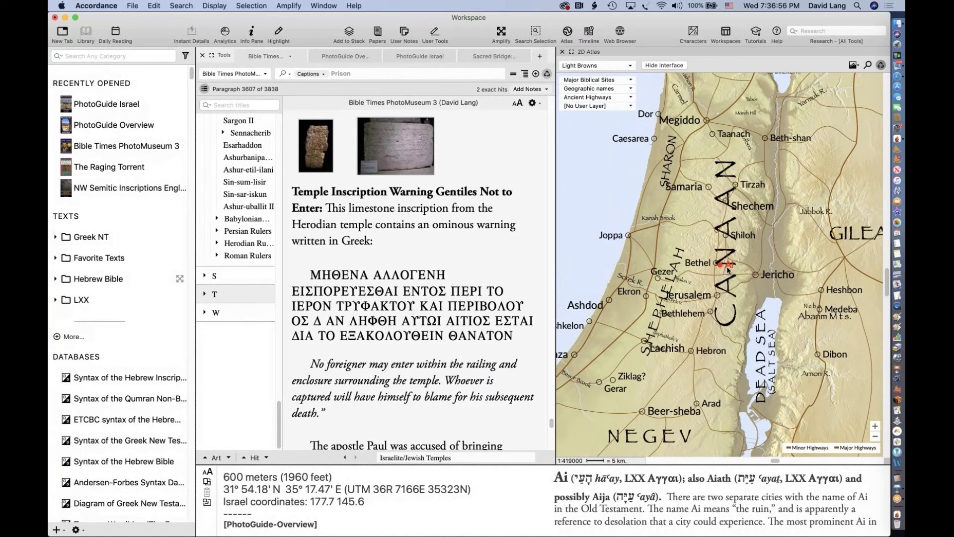
- Open the Ai article in PhotoGuide Overview from the map and go to its Ai of Canaan section
scroll(728, 269, down, 2)
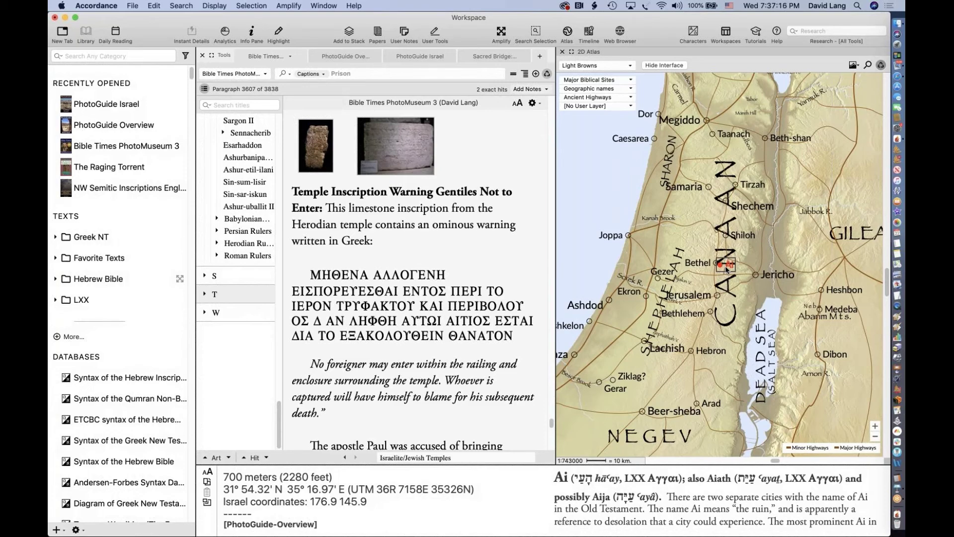
double_click(731, 269)
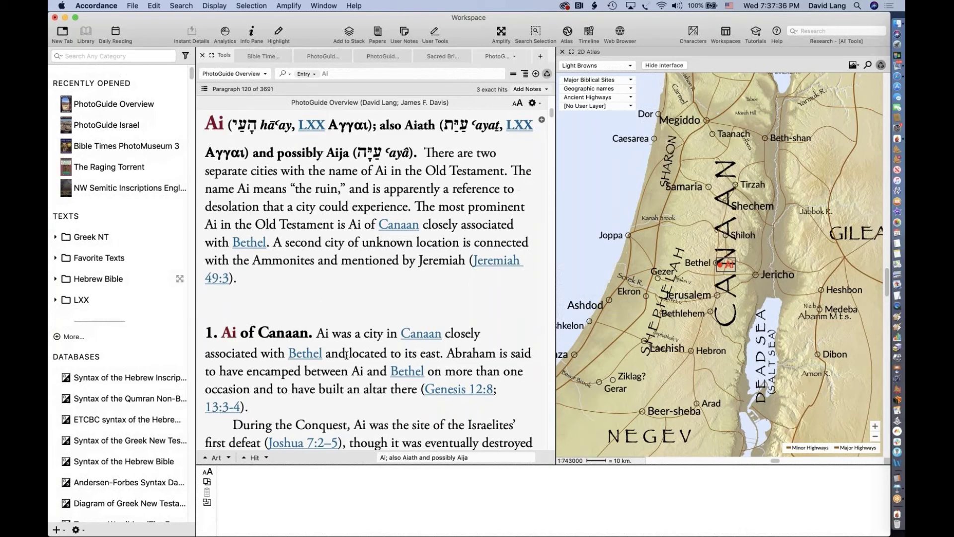
scroll(346, 355, down, 8)
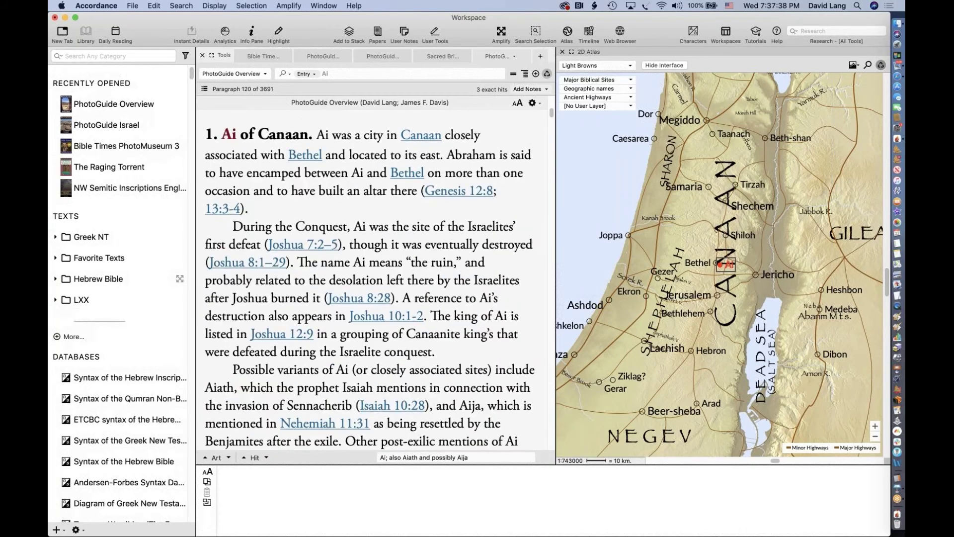
- Open the Ai of Canaan article in PhotoGuide Israel from the more-pictures link below Figure 2
scroll(370, 286, down, 15)
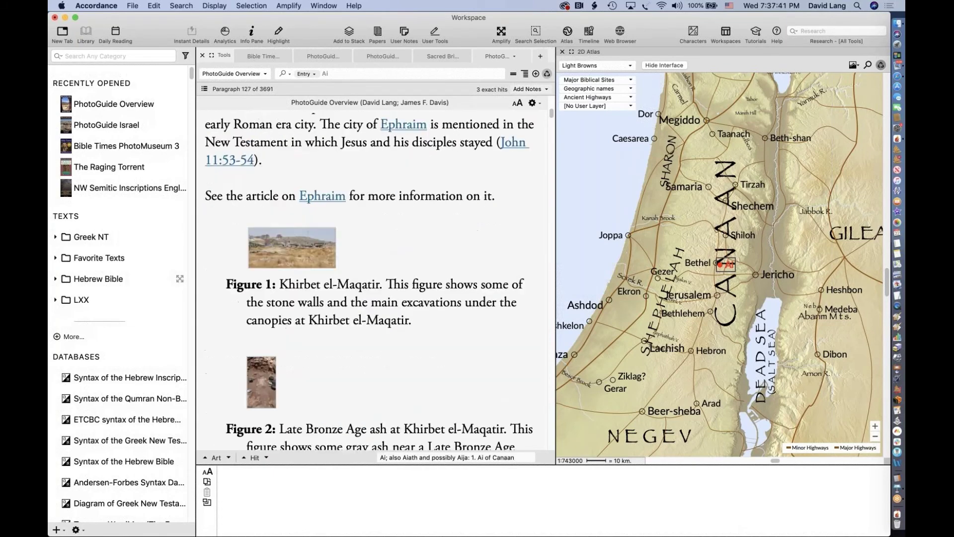
scroll(375, 278, down, 8)
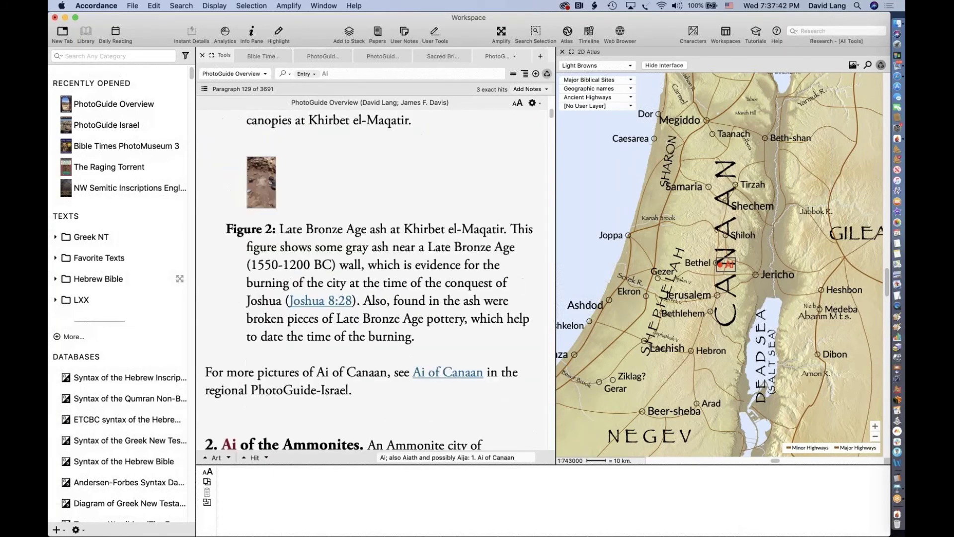
scroll(261, 378, down, 4)
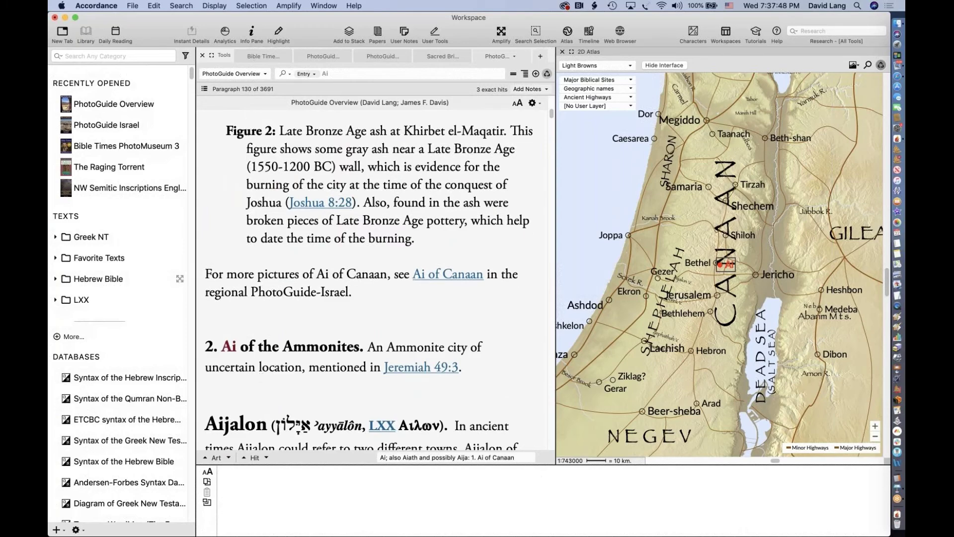
scroll(375, 279, up, 3)
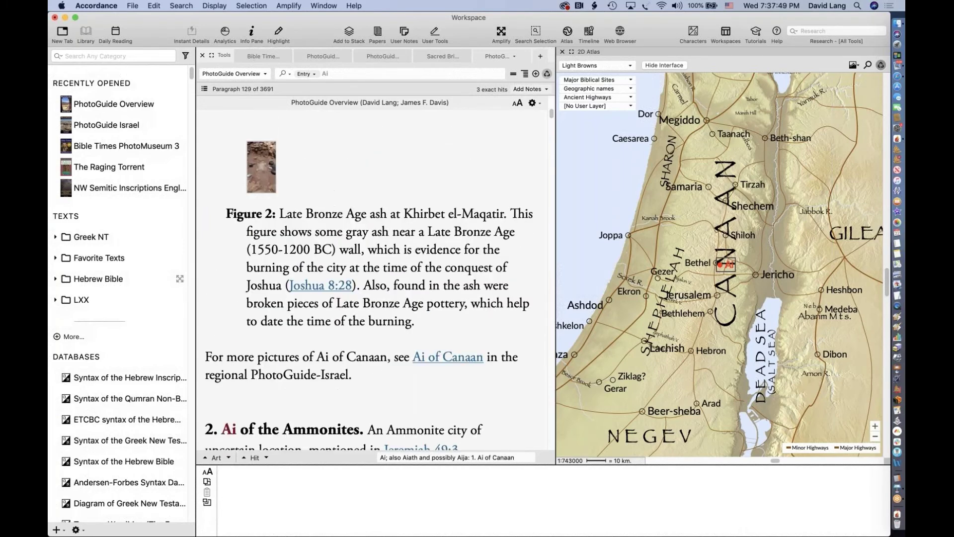
scroll(452, 398, up, 1)
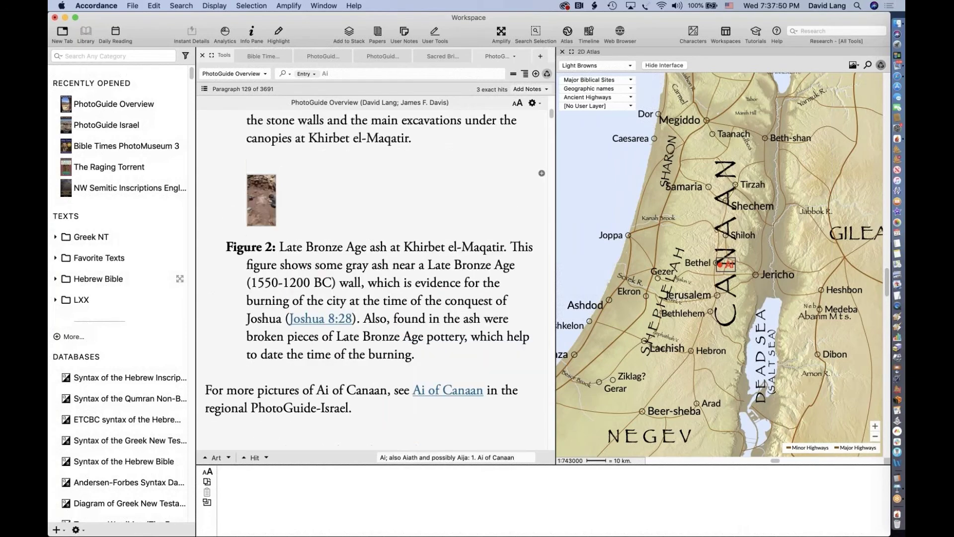
click(452, 398)
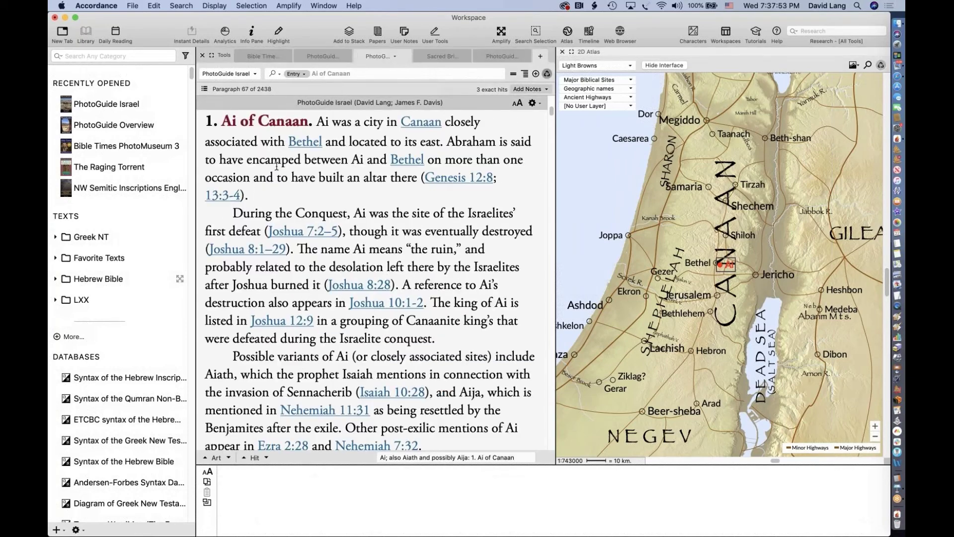
- Review the Khirbet el-Maqatir figures and captions in the PhotoGuide Israel article and close the Atlas
scroll(276, 166, down, 15)
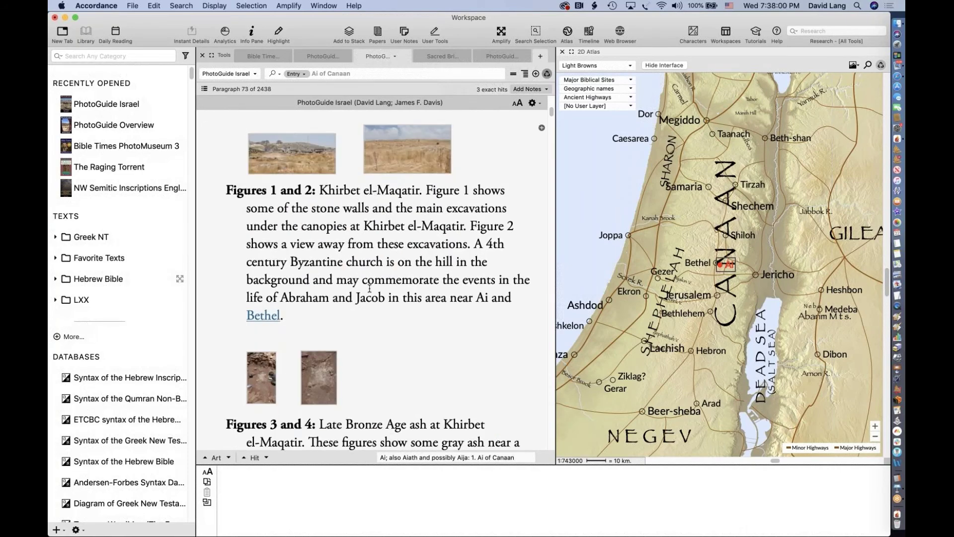
scroll(369, 288, down, 10)
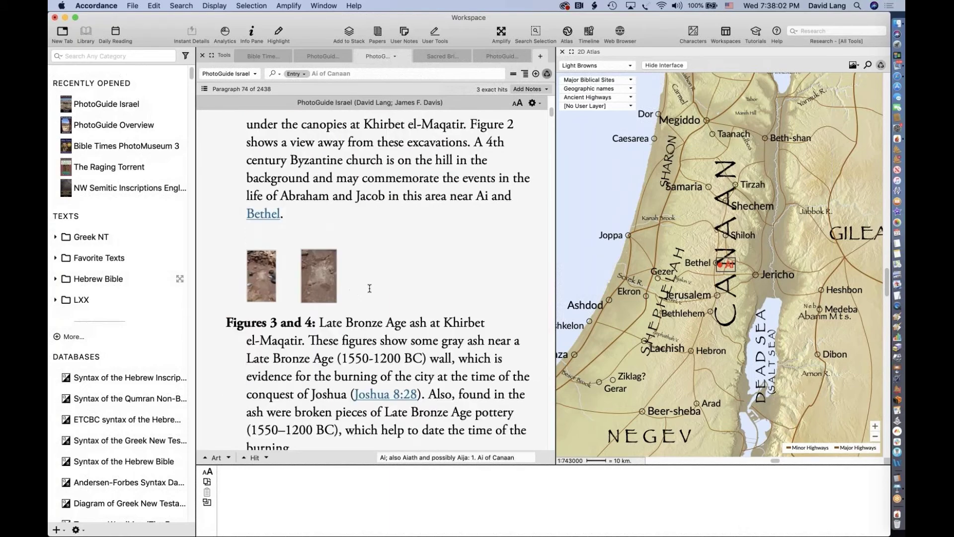
scroll(399, 244, down, 2)
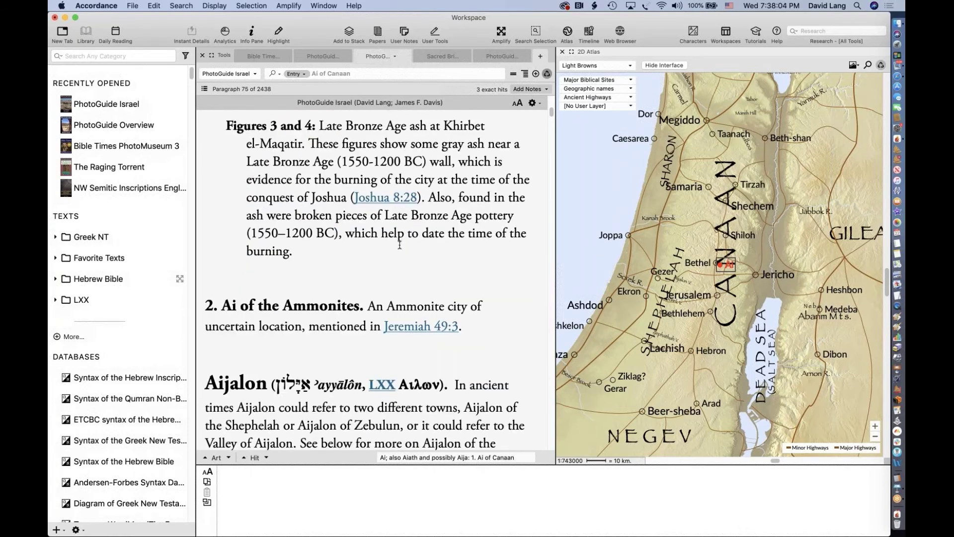
scroll(400, 244, up, 12)
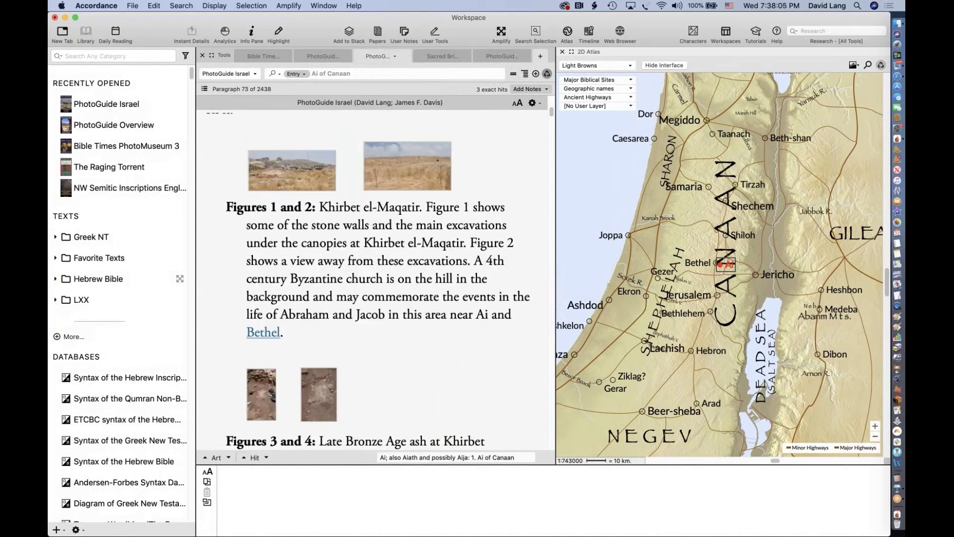
click(563, 53)
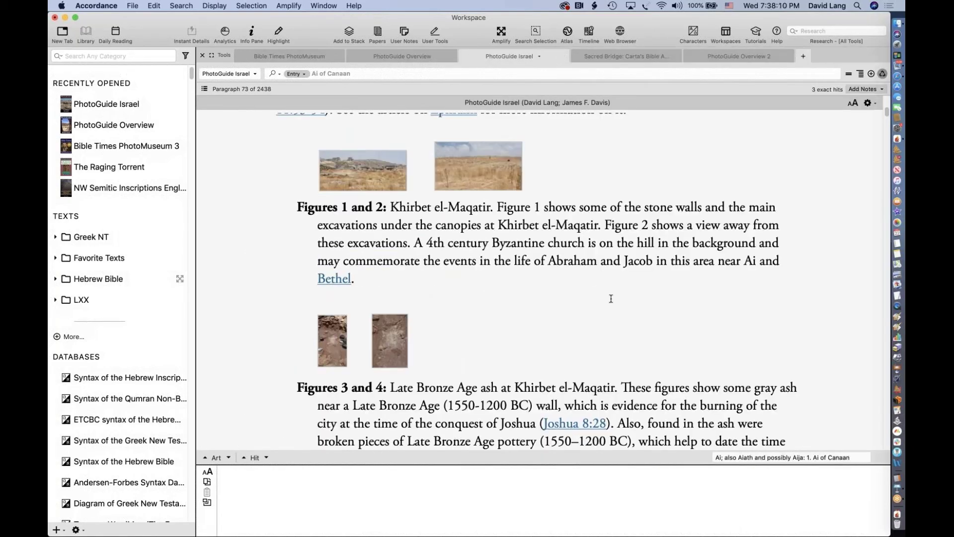
scroll(611, 298, down, 2)
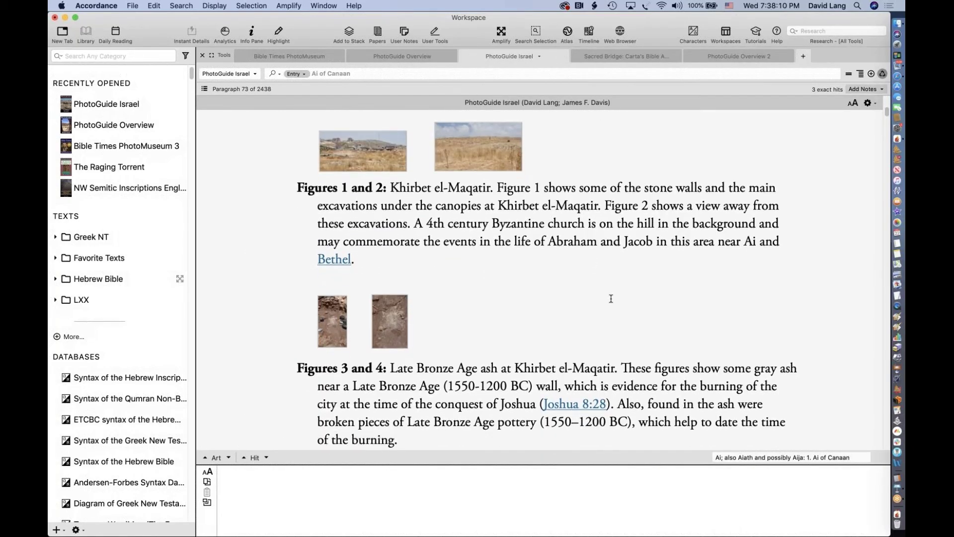
scroll(611, 299, down, 1)
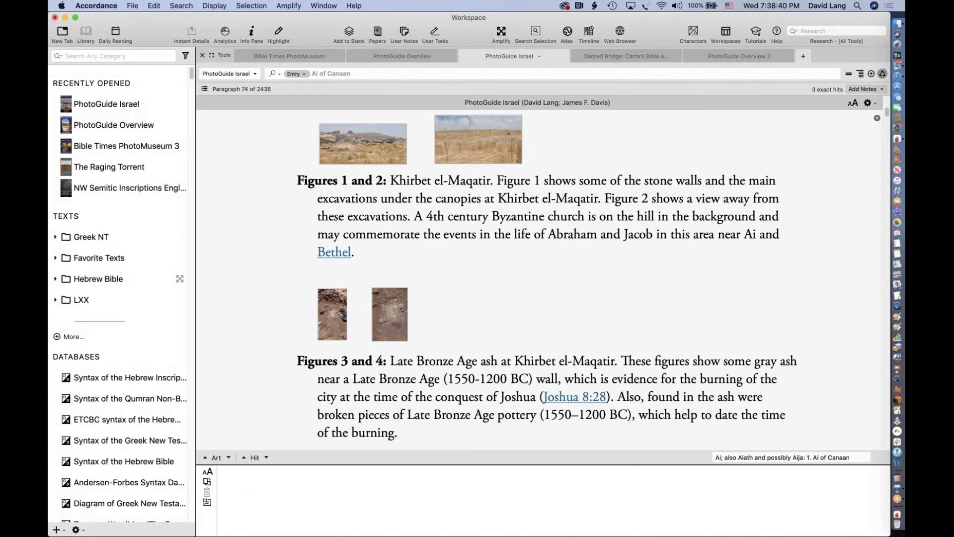
- Open the ESV with Strong's text and search it for the word Ai
key(super+shift+t)
text(au)
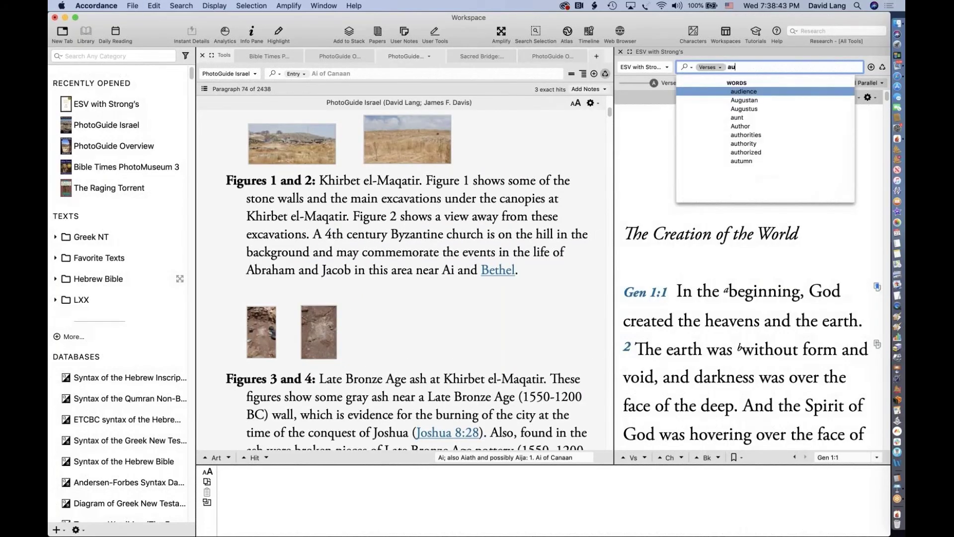
key(BackSpace)
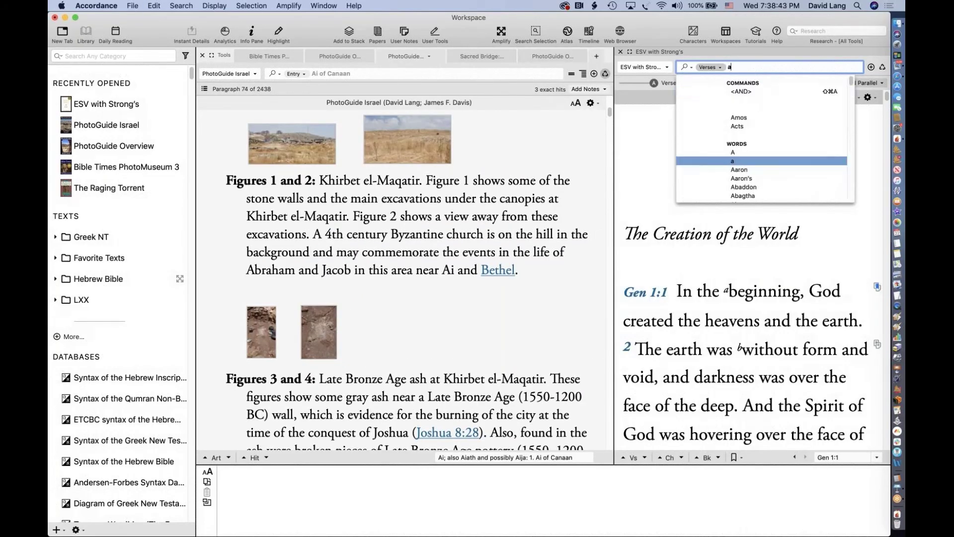
text(i)
key(Return)
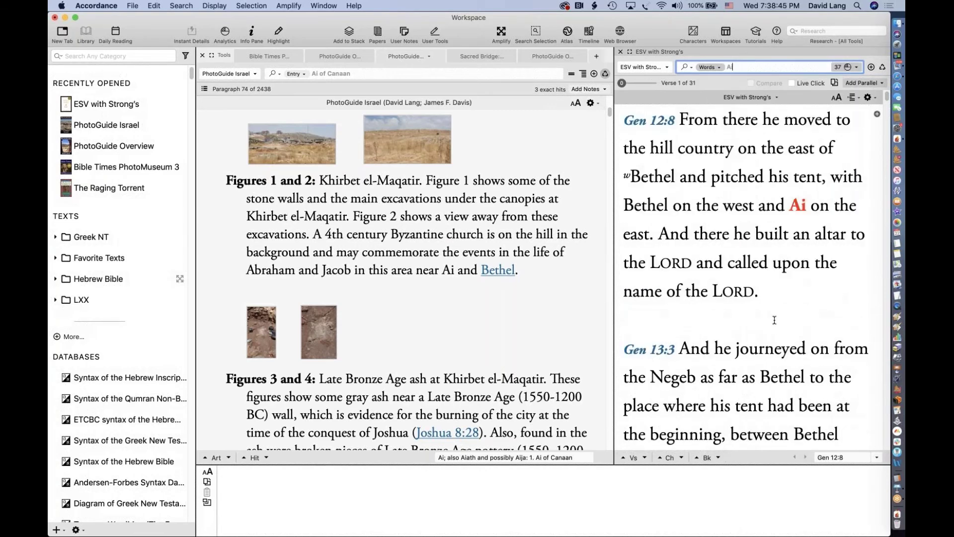
mouse_move(775, 320)
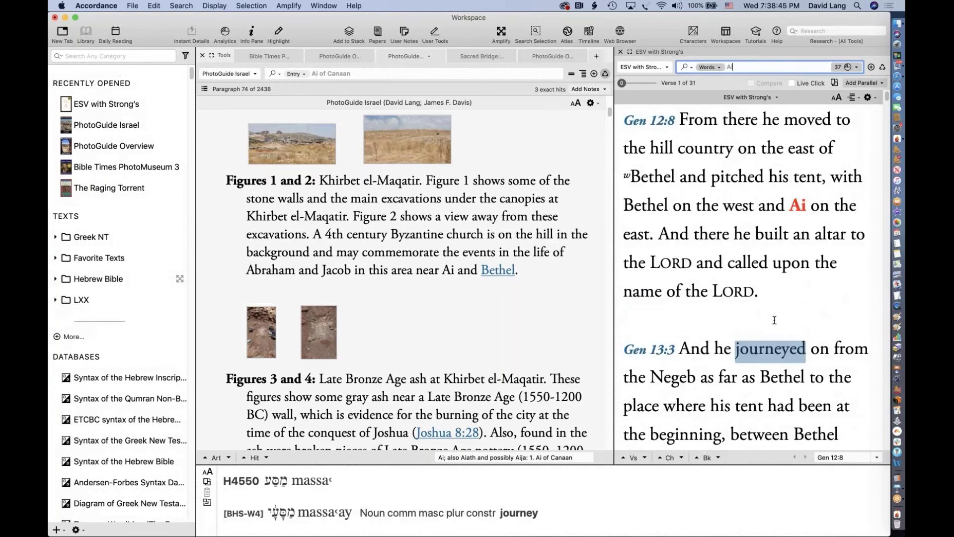
- Select Bethel in Genesis 12:8 and amplify it to Bible Times PhotoMuseum 3
click(797, 199)
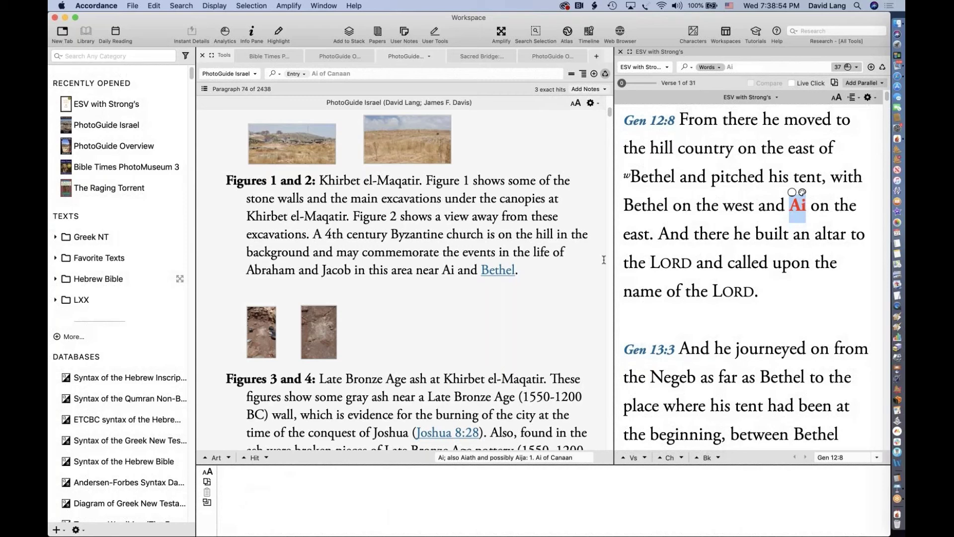
click(501, 32)
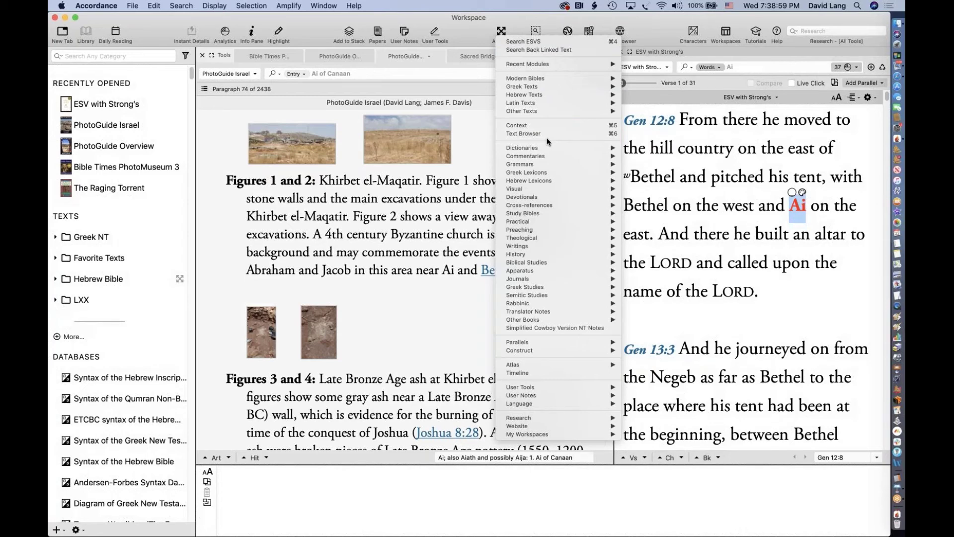
double_click(645, 205)
click(501, 32)
mouse_move(540, 102)
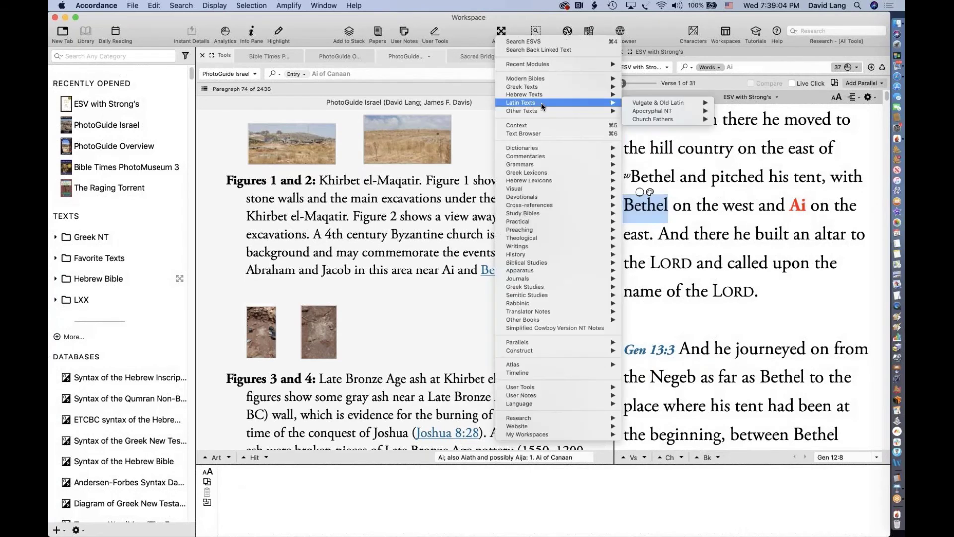
mouse_move(557, 146)
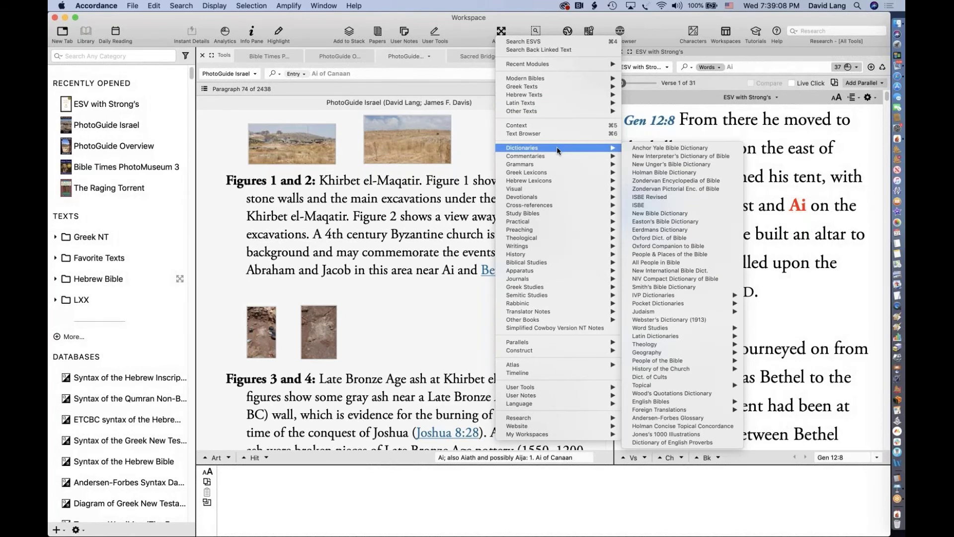
mouse_move(550, 191)
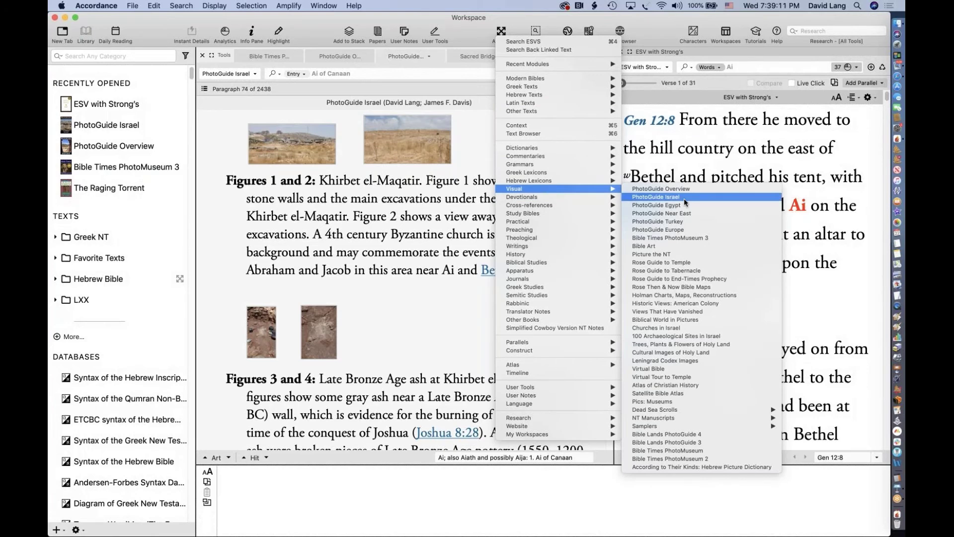
click(684, 237)
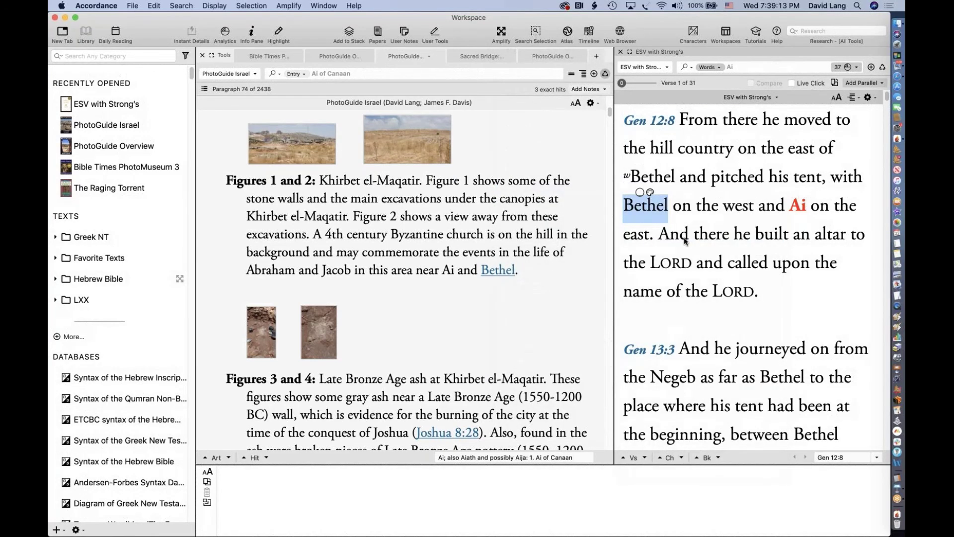
- View the enlarged Horned Altar from Tel Beer-sheba picture, close it, and advance through the Bethel hits to the Hittites in the Bible article
click(269, 157)
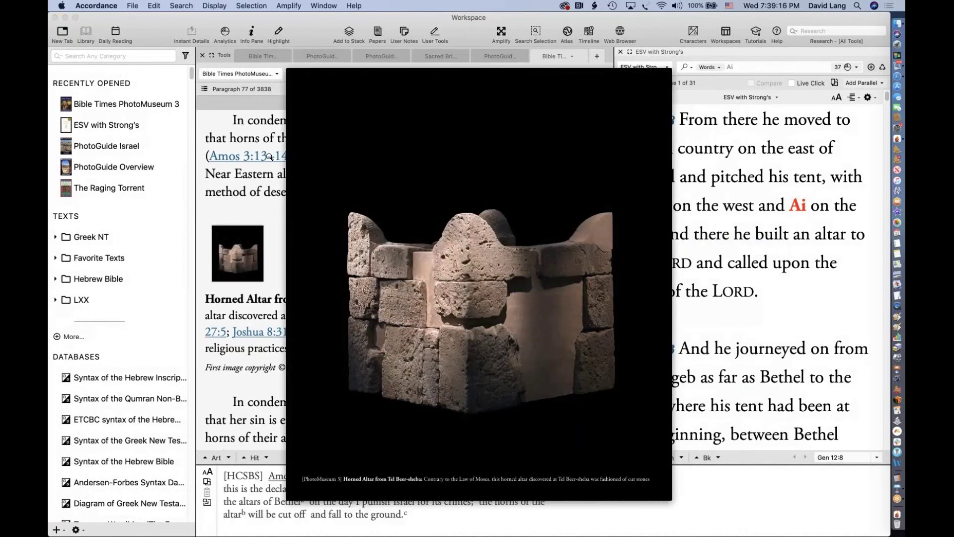
click(435, 218)
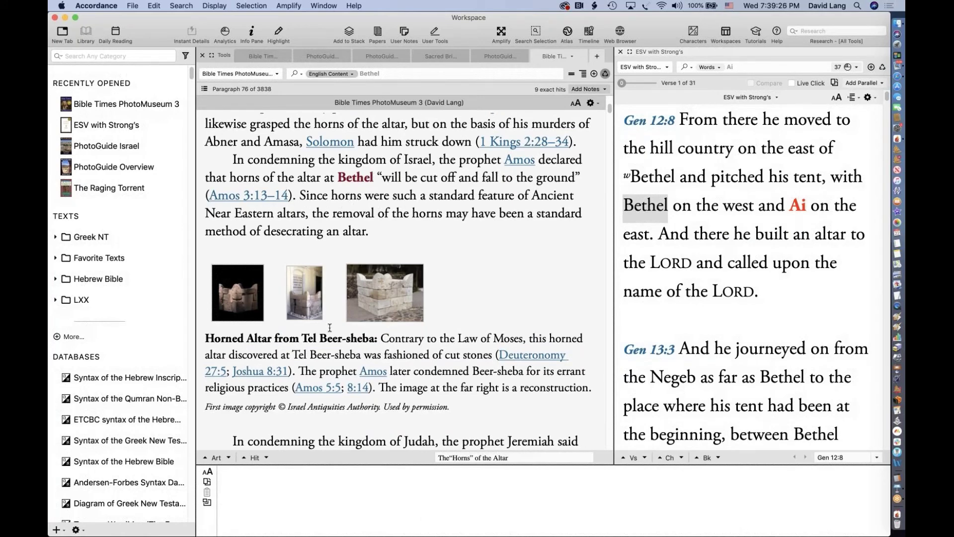
click(267, 458)
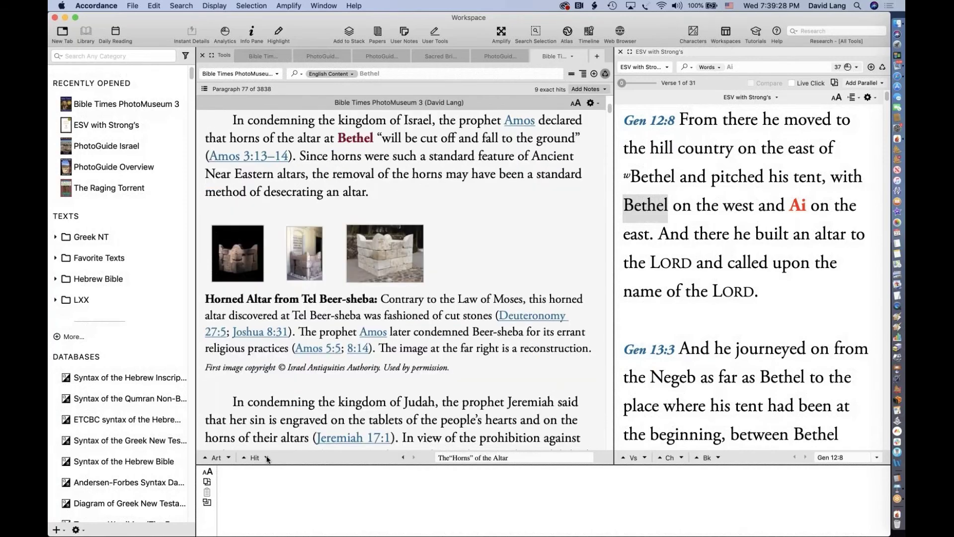
click(267, 458)
click(266, 458)
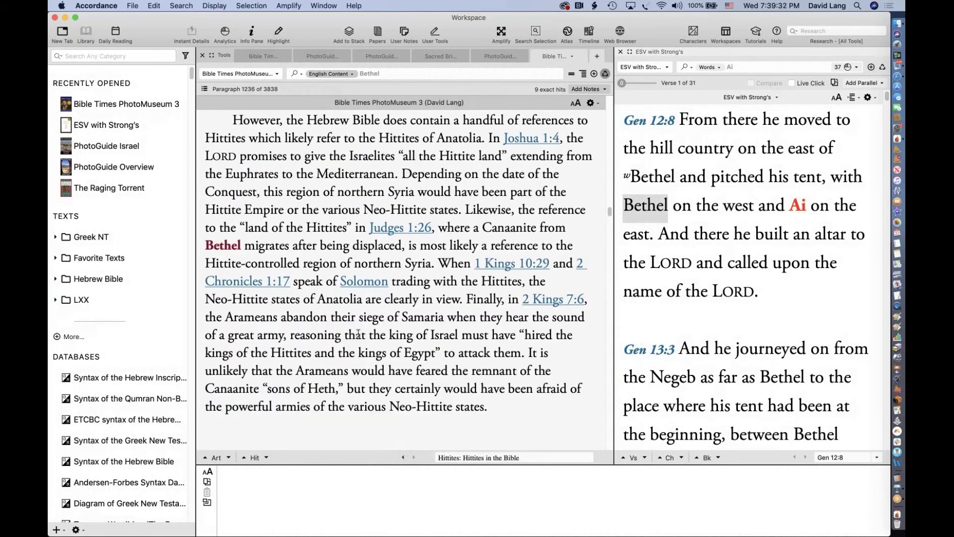
- Advance through the Bethel hits in the Amos and Jeroboam I of Israel articles, down to the Egyptian warriors and Shishak relief pictures
scroll(358, 334, down, 5)
click(267, 457)
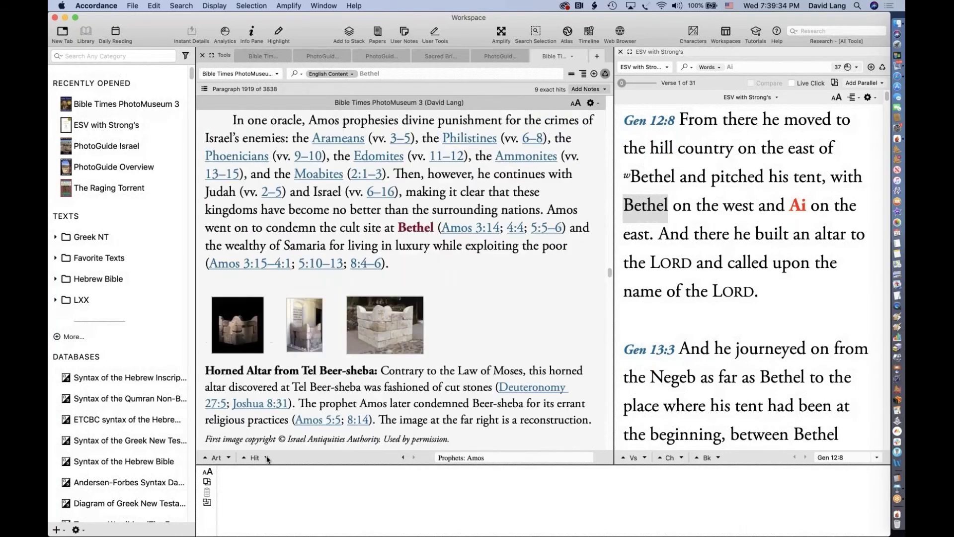
click(267, 457)
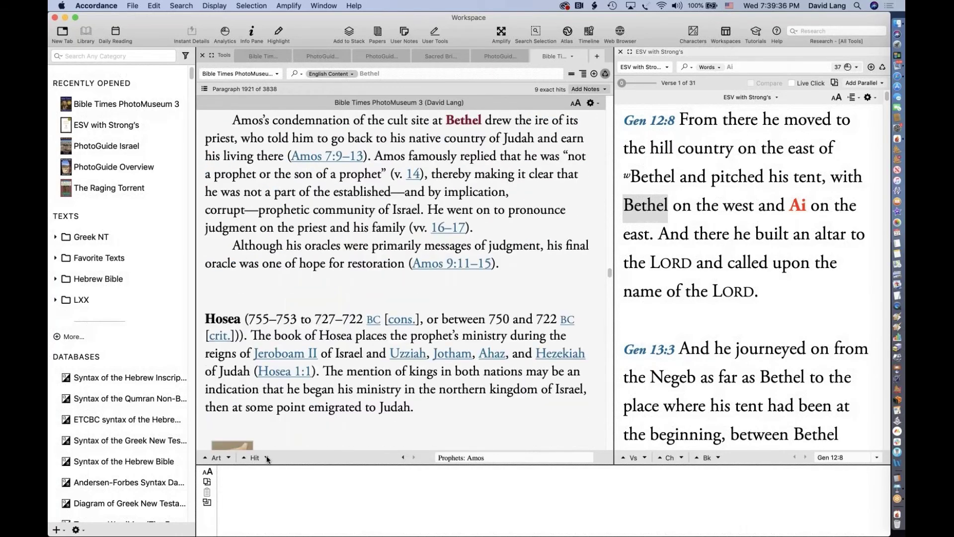
click(267, 457)
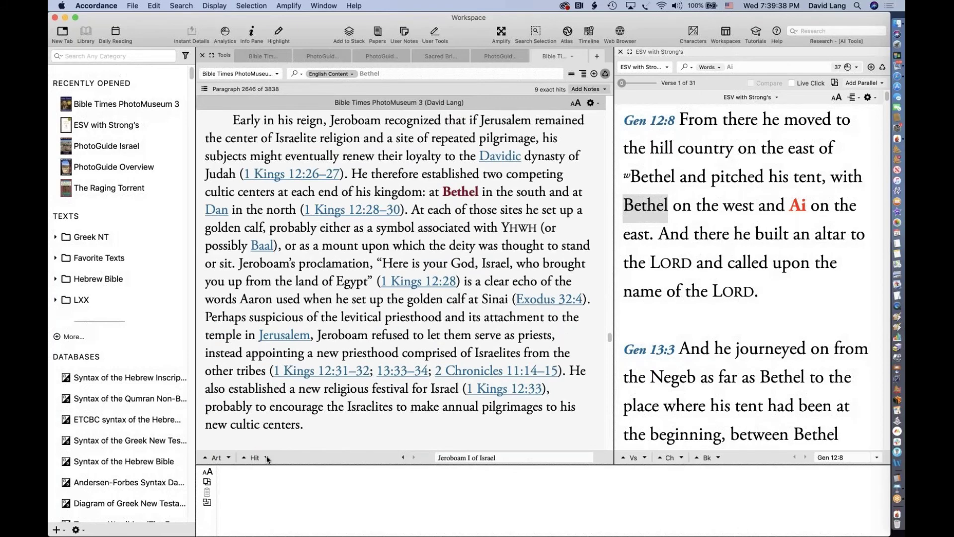
click(267, 457)
scroll(266, 392, down, 3)
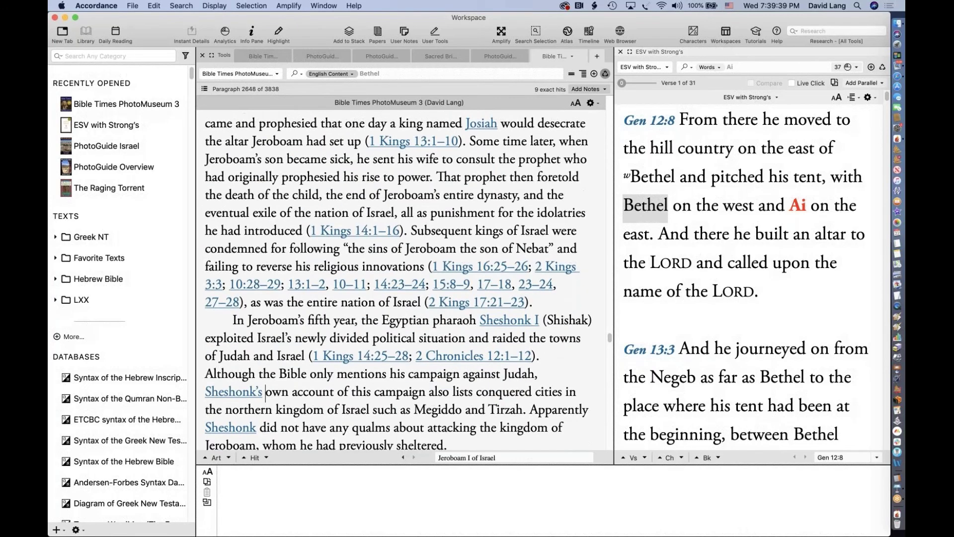
scroll(266, 391, down, 10)
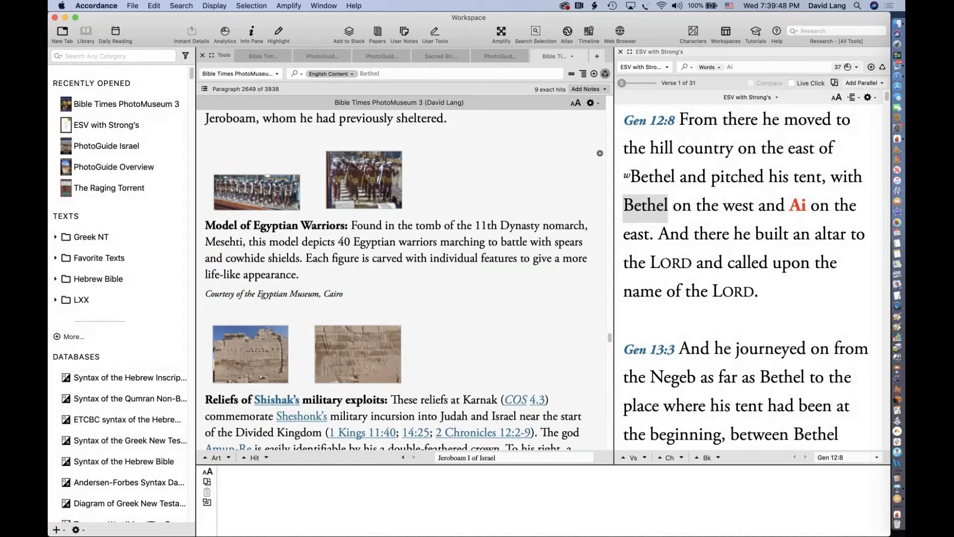
- Open the Atlas tab display preferences and review the available default hypertext tools, keeping PhotoGuide Overview
click(97, 6)
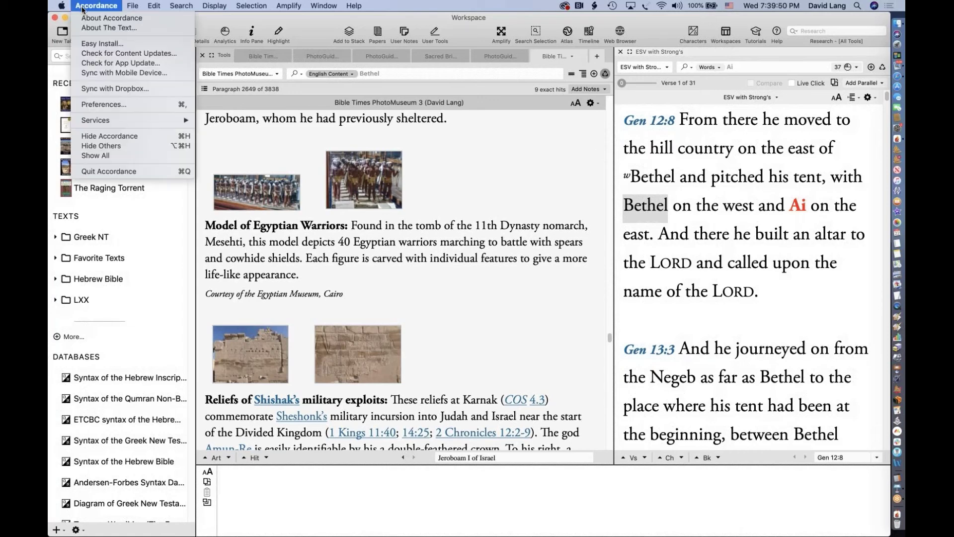
click(101, 105)
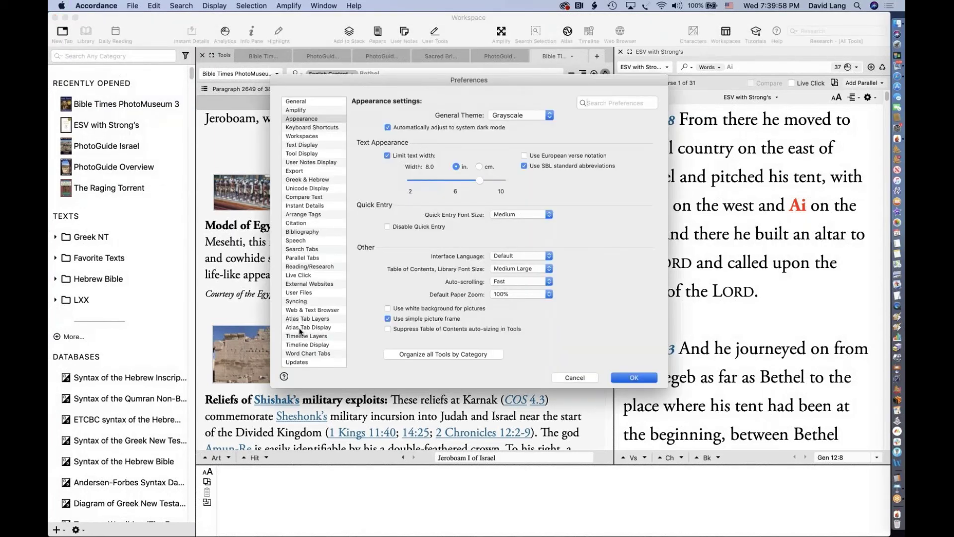
click(301, 329)
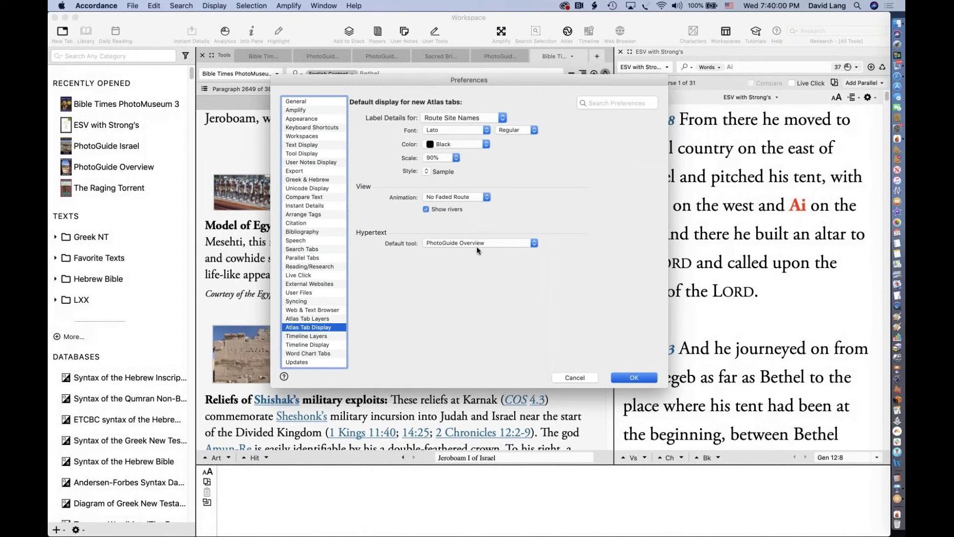
click(500, 243)
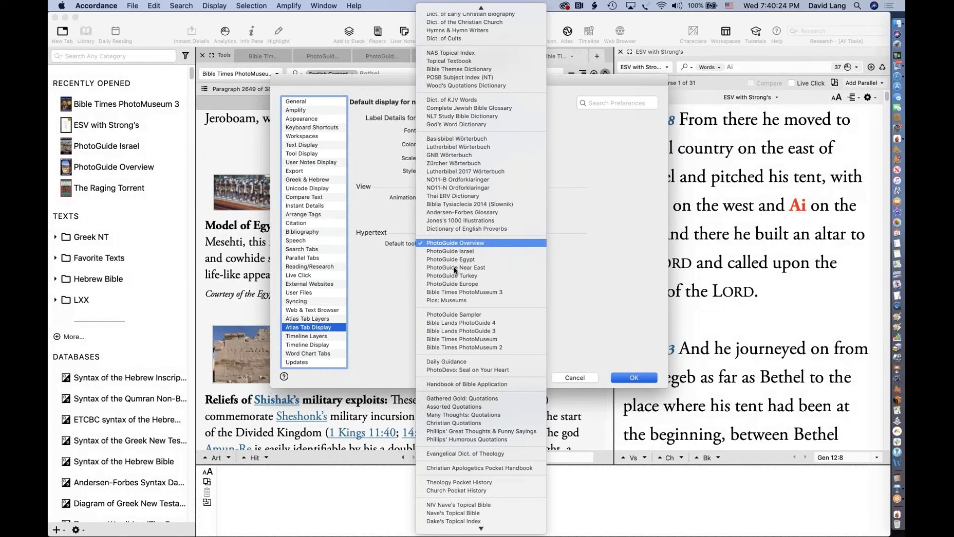
click(596, 247)
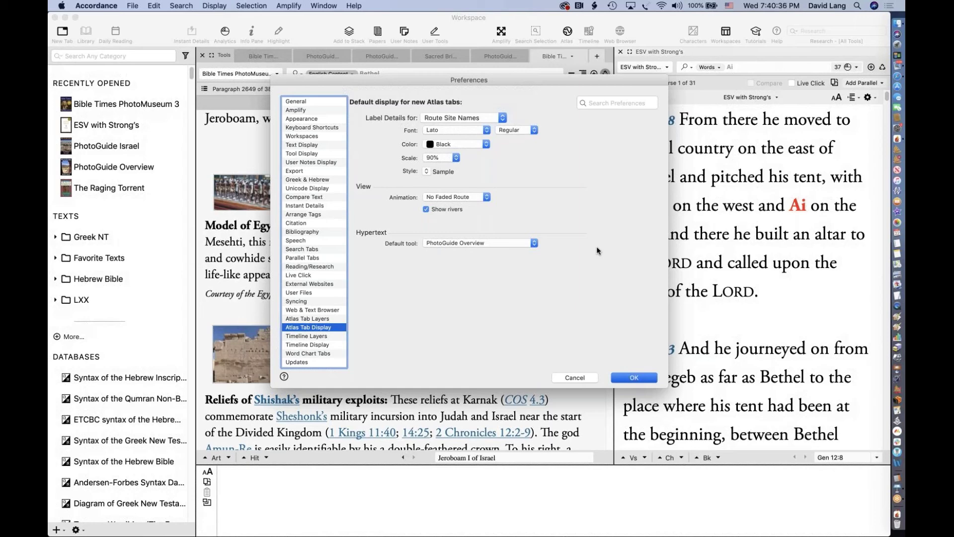
click(531, 242)
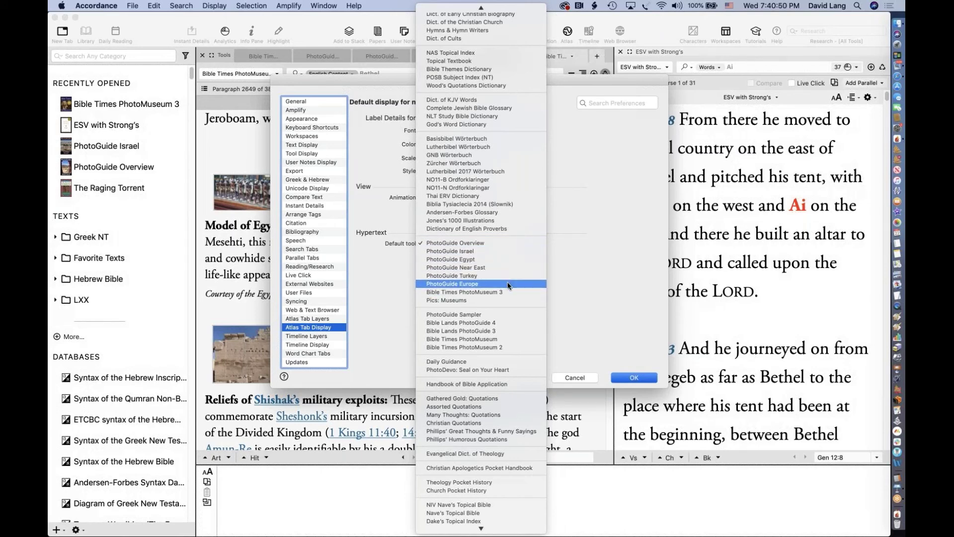
click(601, 243)
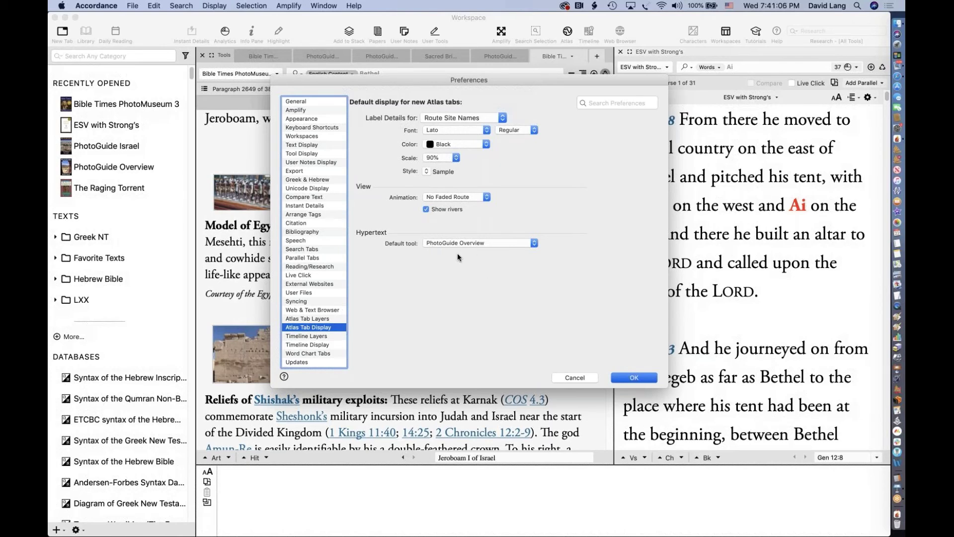
- Review the default tool choices in the Timeline display preferences, keep Bible Times PhotoMuseum 3, and close the preferences
click(305, 345)
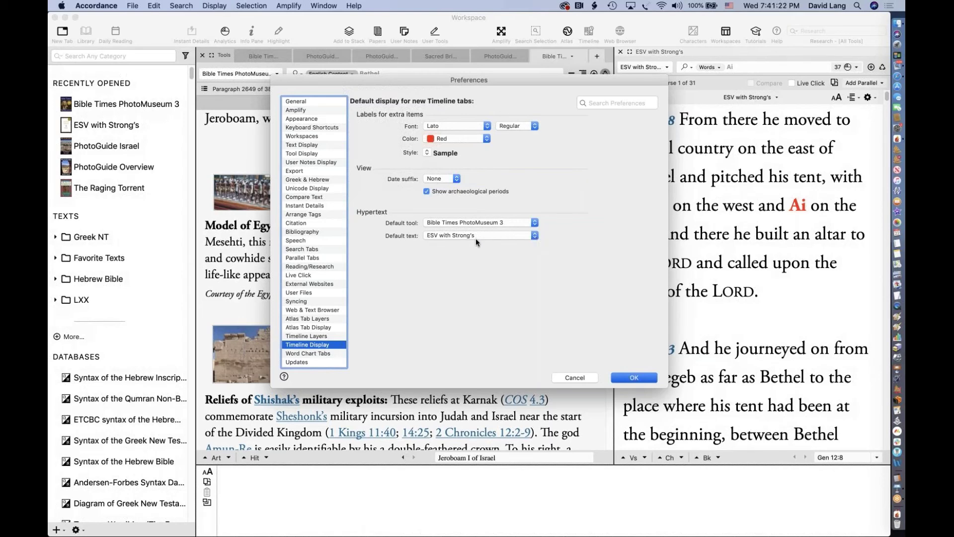
click(535, 223)
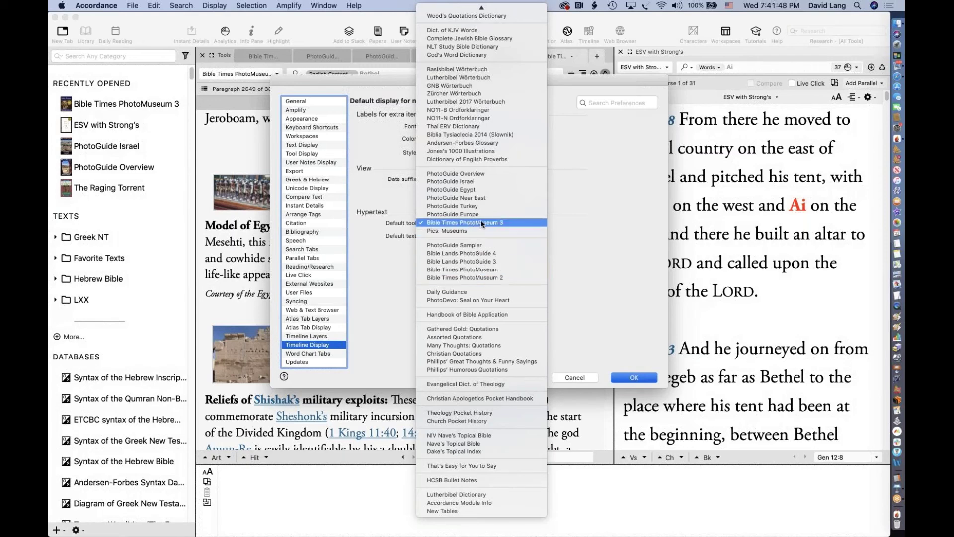
click(588, 223)
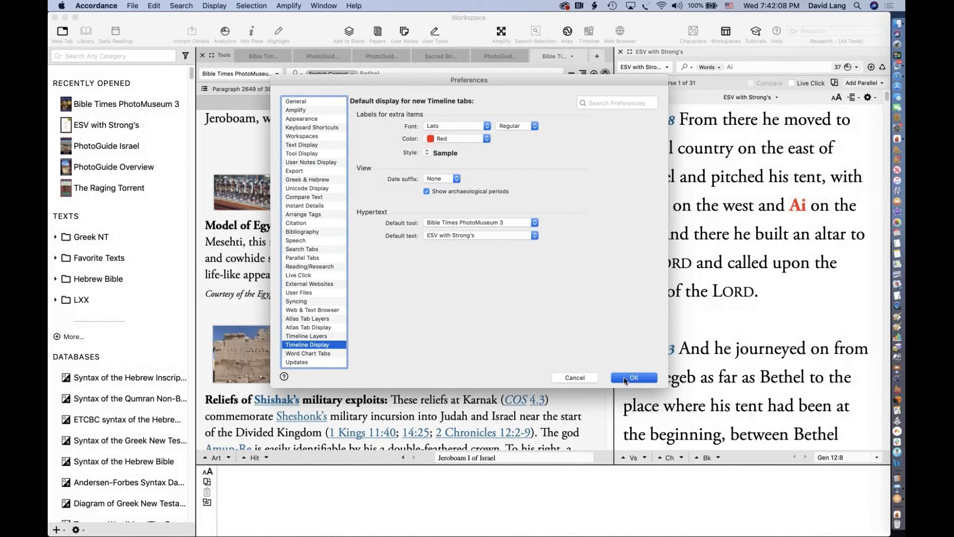
click(624, 376)
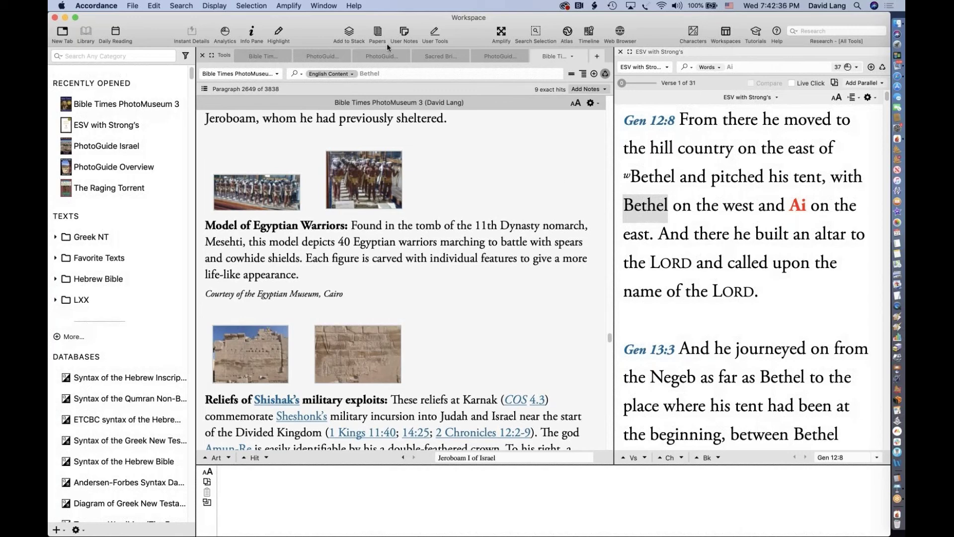
- Filter the library by "photom" and open Bible Times PhotoMuseum 2
click(66, 56)
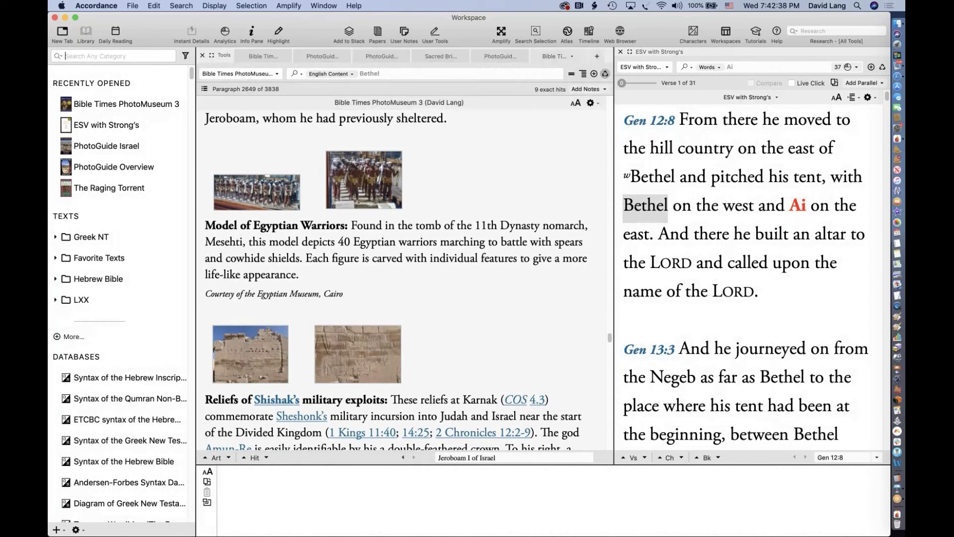
text(photom)
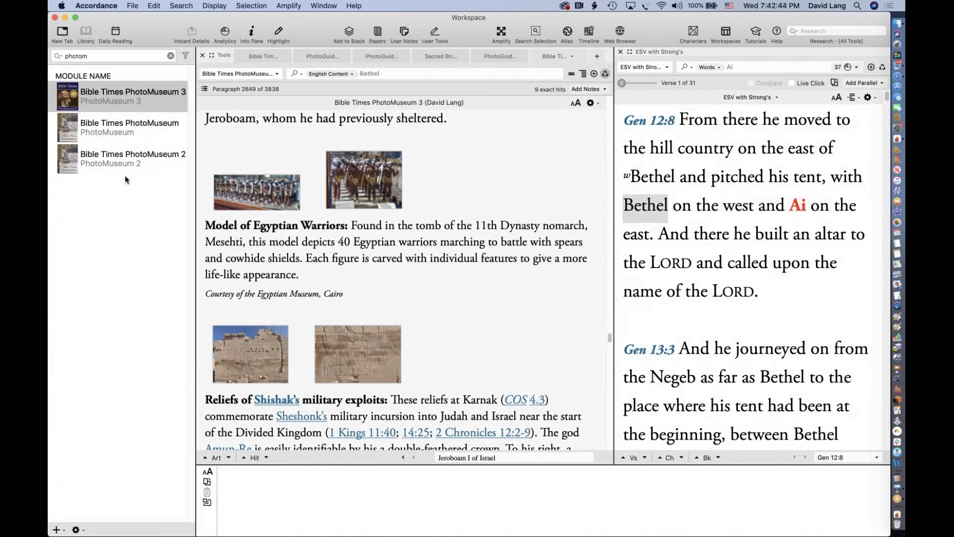
click(110, 158)
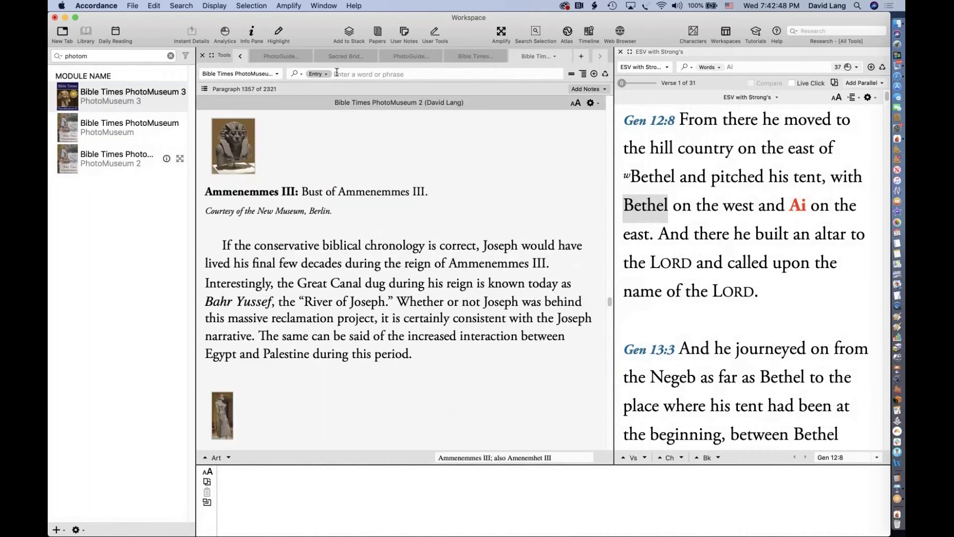
- Search the PhotoMuseum 2 entries for Shishak and look through the Shishak Invades Judah article
click(334, 74)
text(shak)
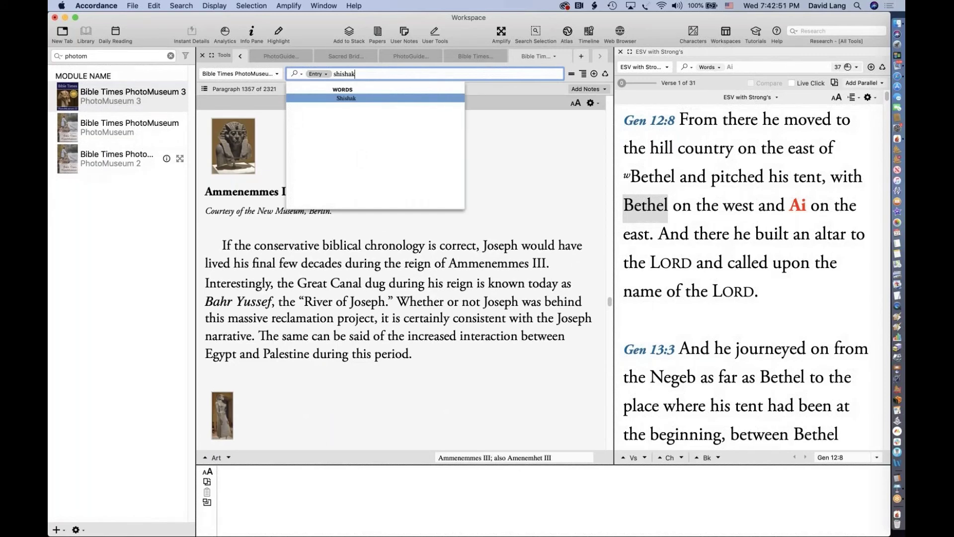
key(Return)
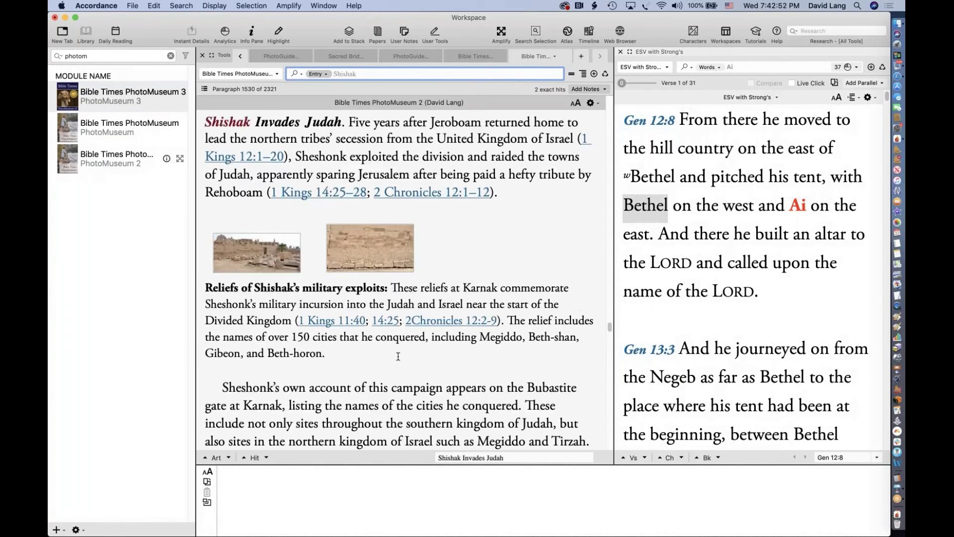
scroll(398, 357, down, 3)
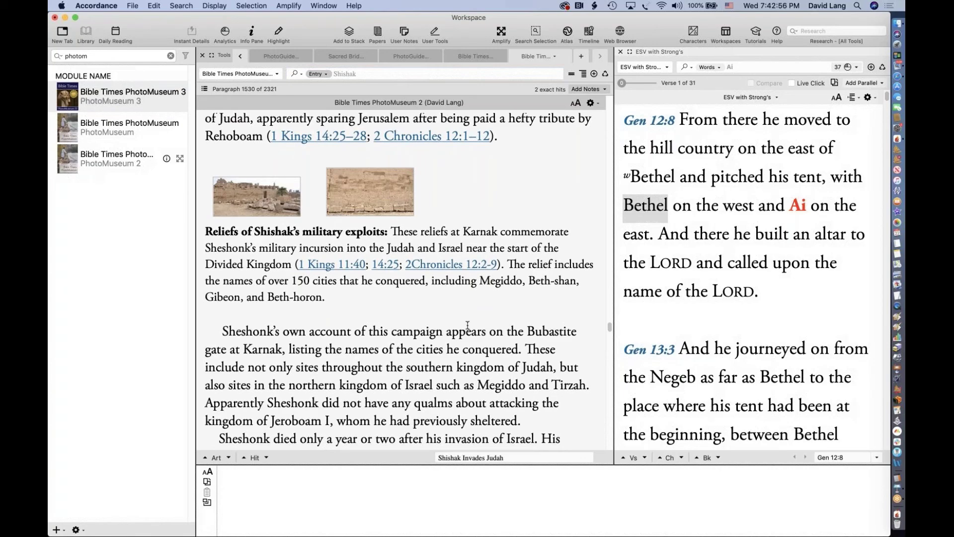
scroll(467, 326, down, 1)
scroll(467, 326, down, 5)
scroll(257, 239, up, 6)
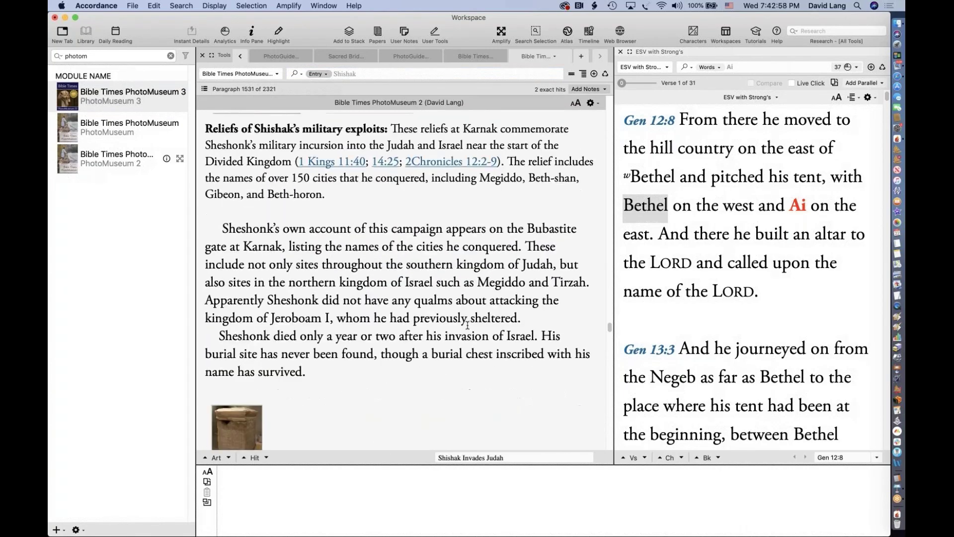
- View the two enlarged pictures of the reliefs of Shishak's military exploits in PhotoMuseum 2, then close the picture view
double_click(243, 242)
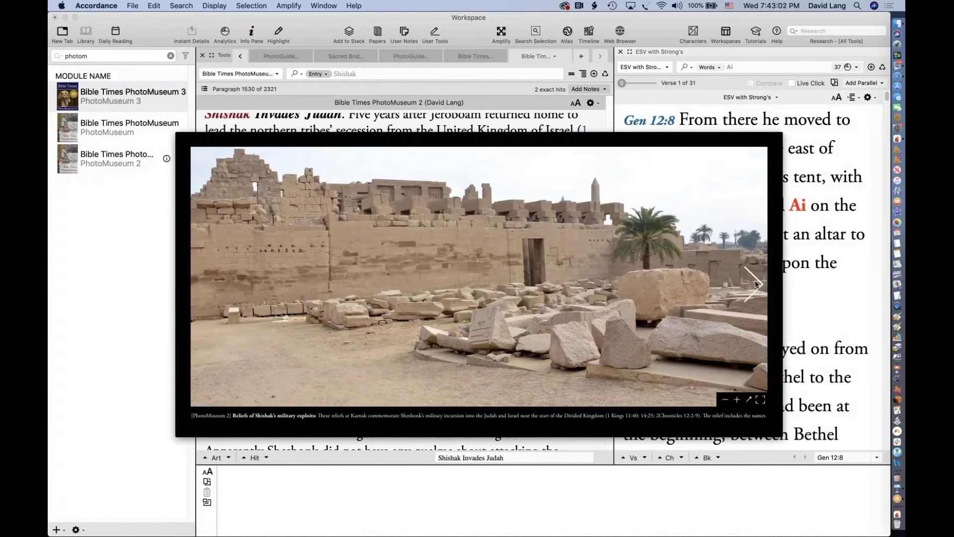
click(753, 285)
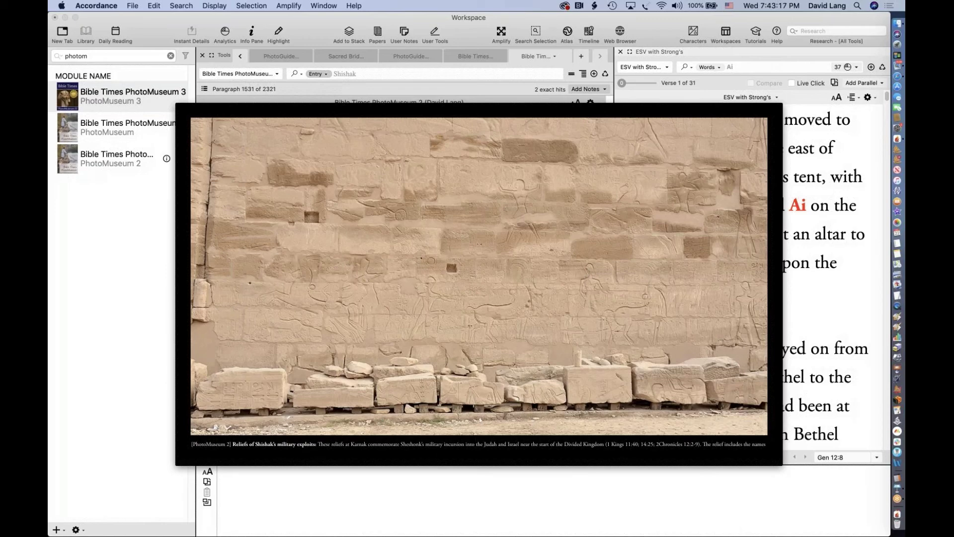
key(Escape)
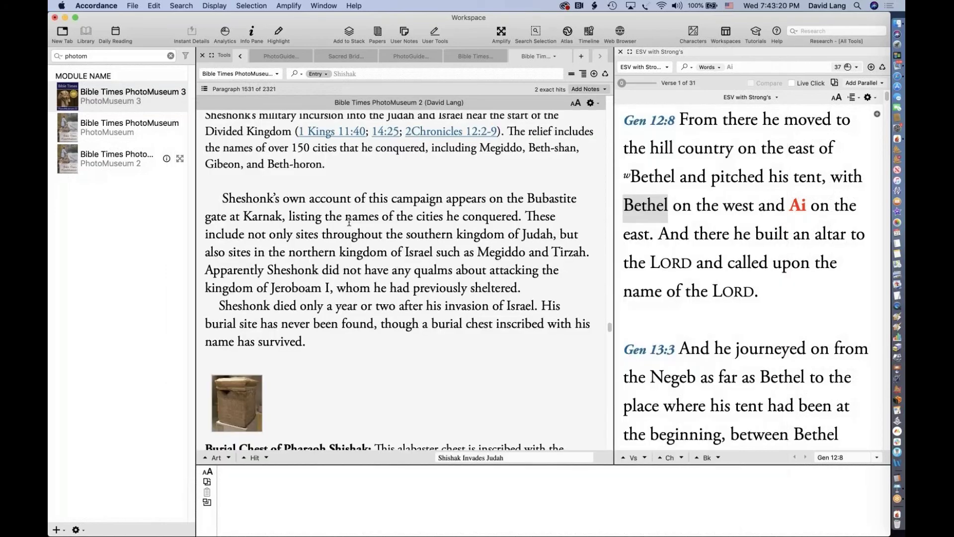
scroll(349, 222, up, 4)
scroll(377, 138, down, 1)
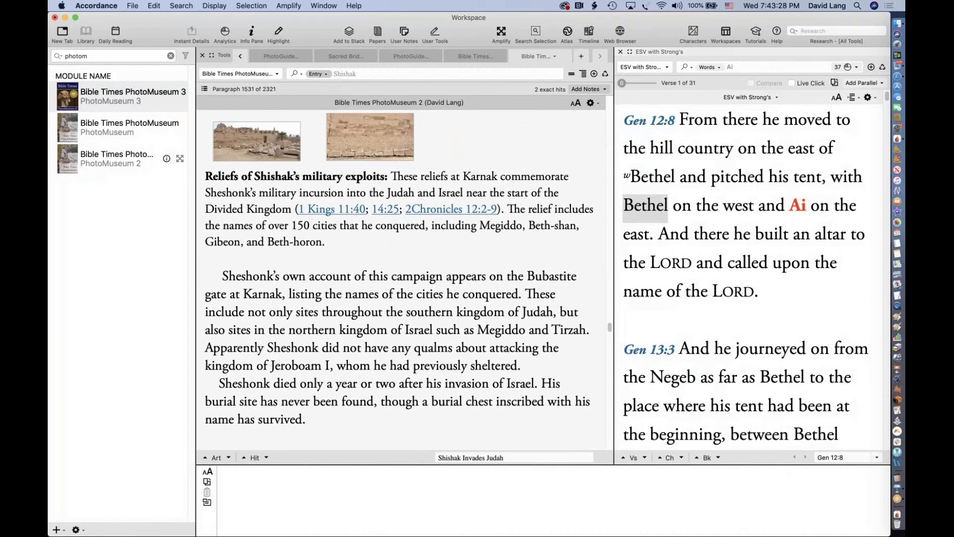
click(376, 135)
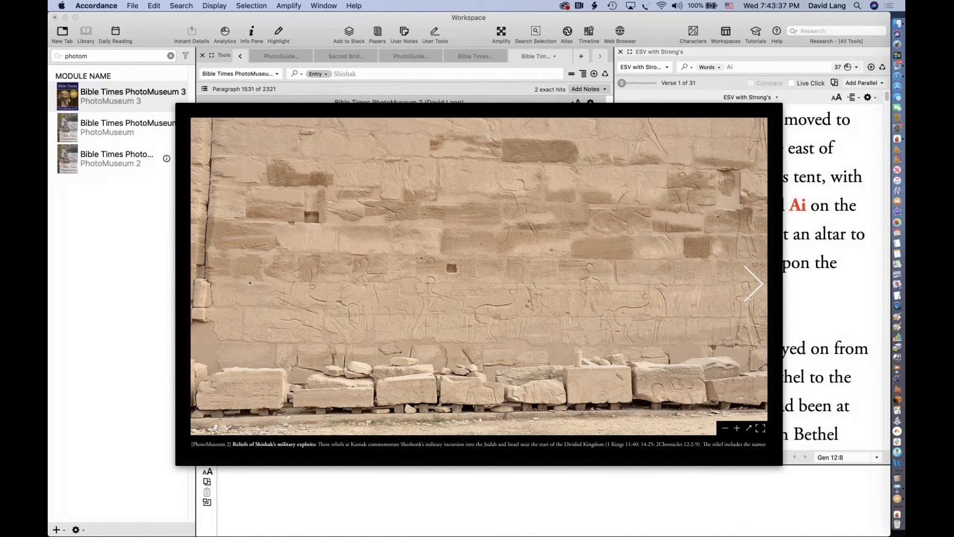
click(830, 236)
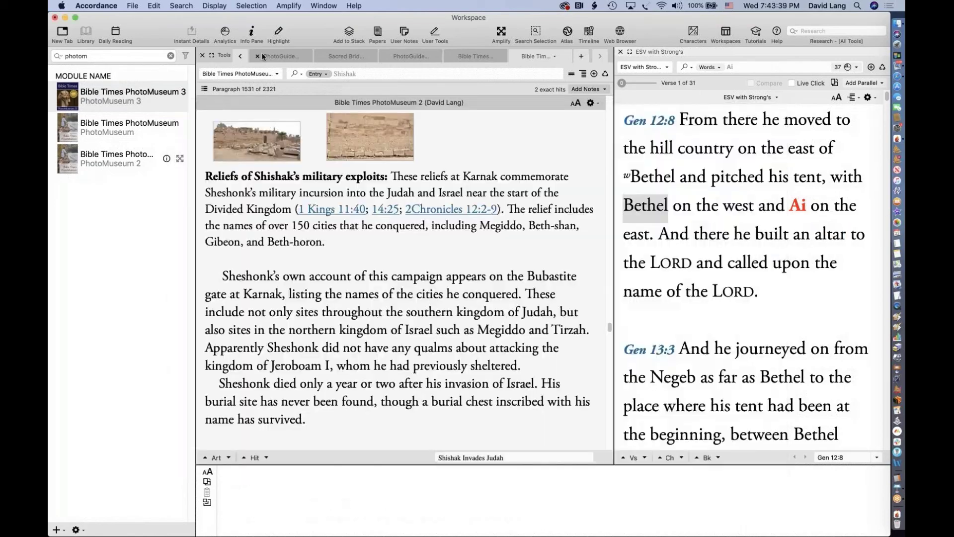
- Return to the PhotoMuseum 3 Jeroboam I article and page through its enlarged Shishak relief pictures for comparison
click(487, 58)
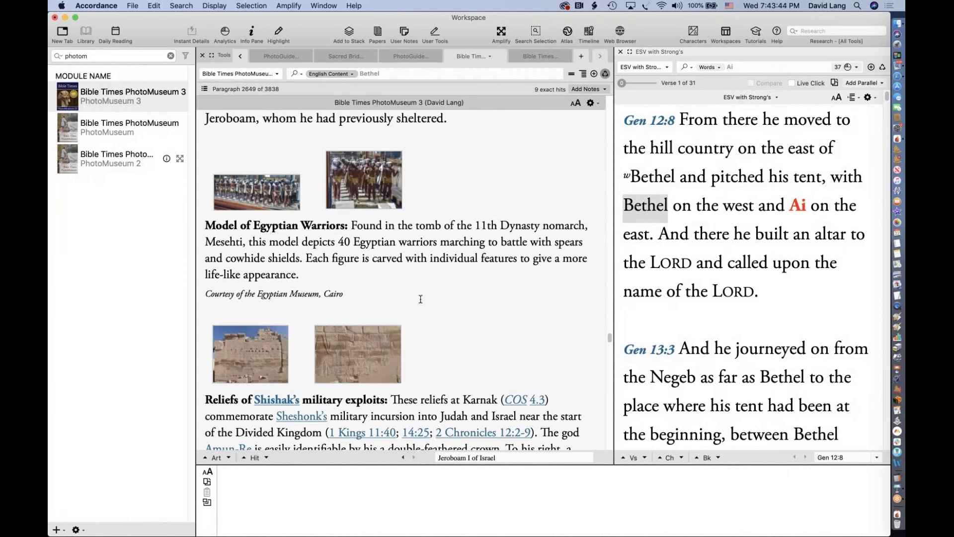
scroll(444, 256, up, 1)
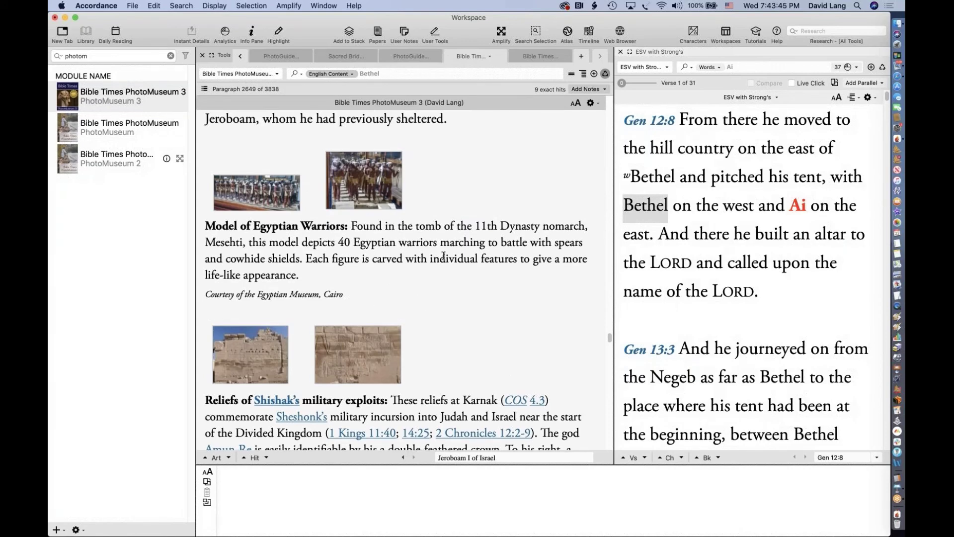
scroll(444, 256, up, 2)
scroll(444, 256, up, 4)
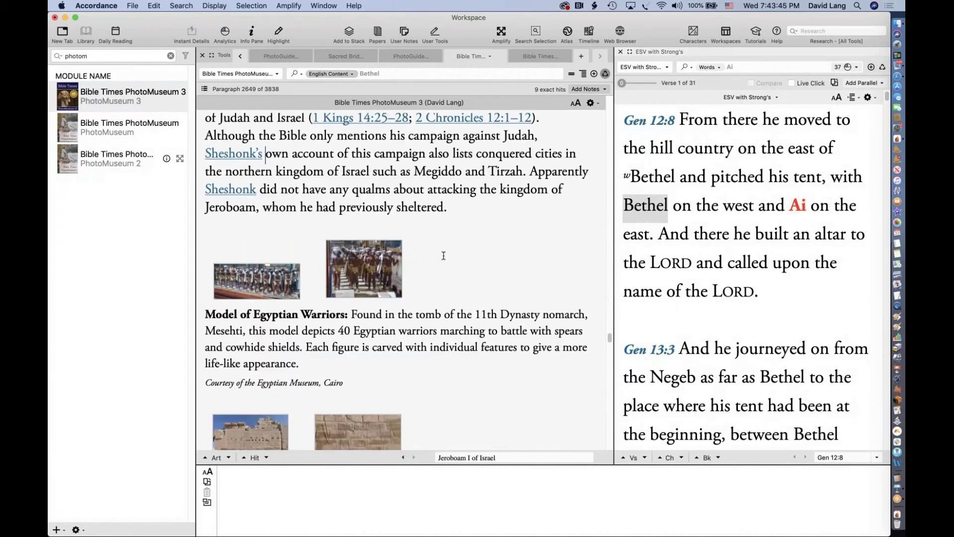
scroll(444, 256, down, 15)
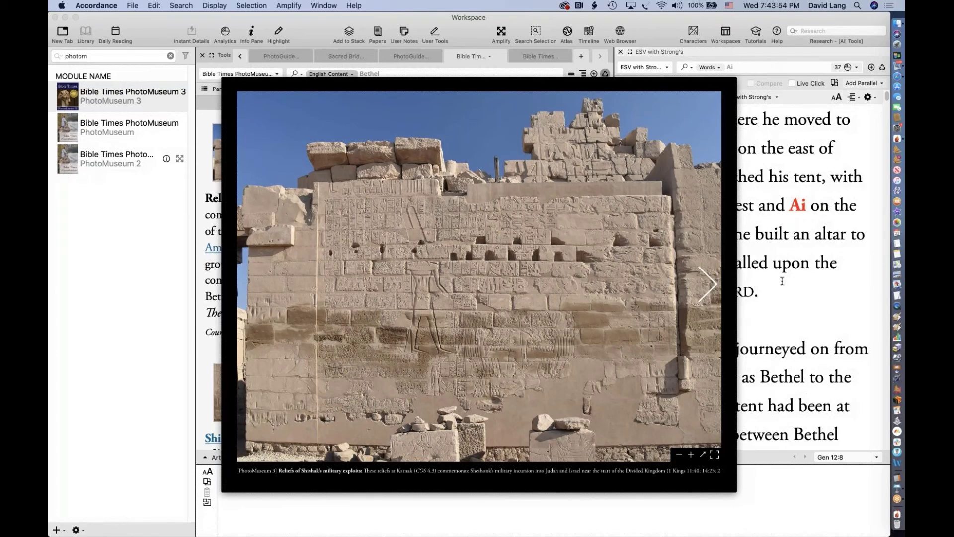
mouse_move(750, 282)
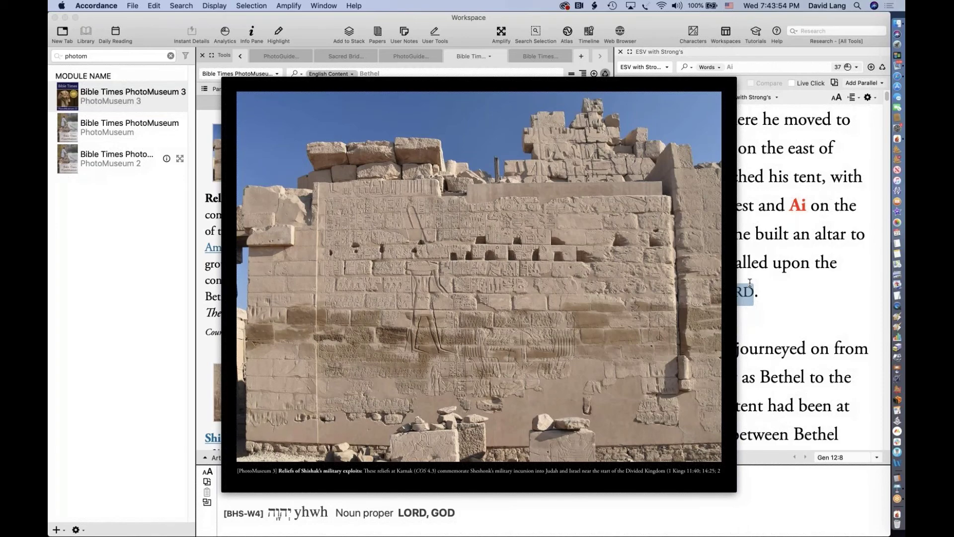
click(708, 287)
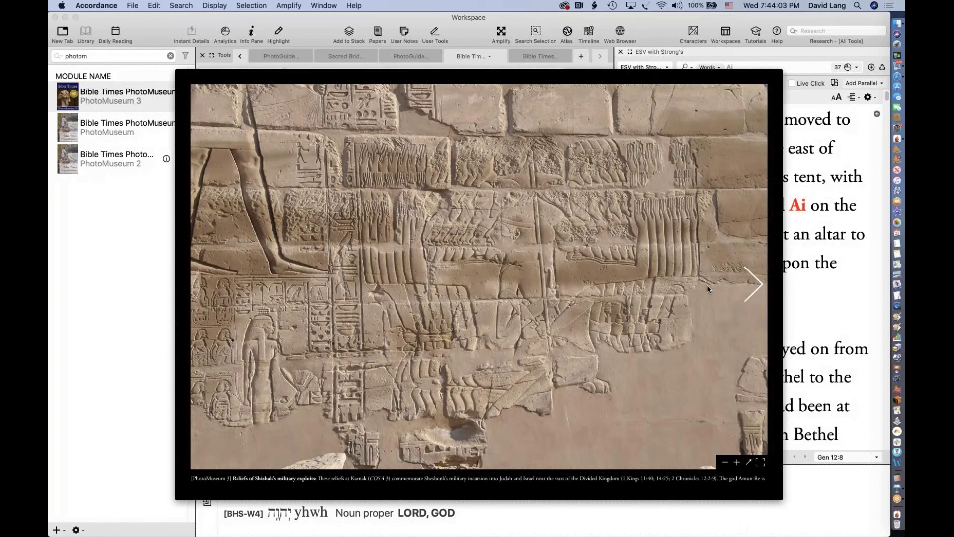
click(749, 291)
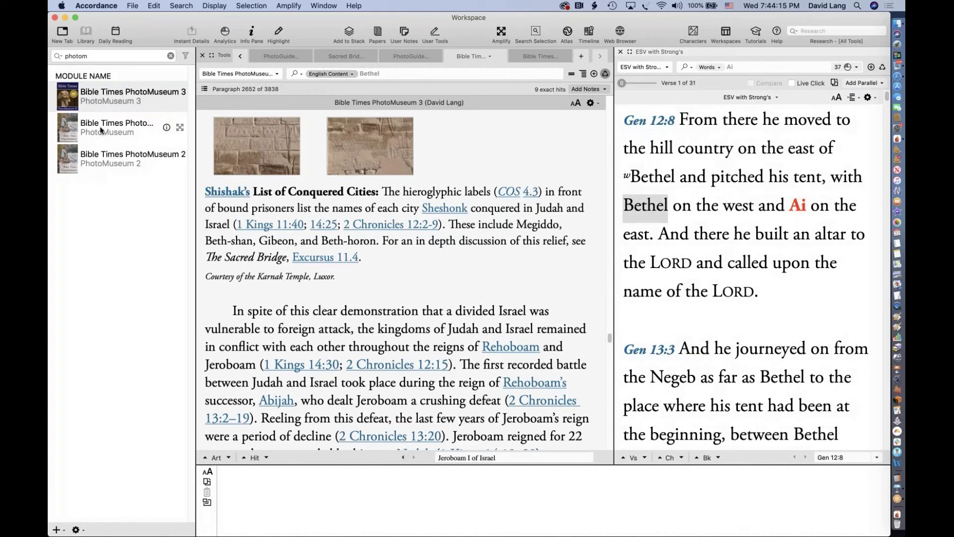
- Select the original Bible Times PhotoMuseum, clear the library filter, and browse the library to the Visual tools folder
click(100, 126)
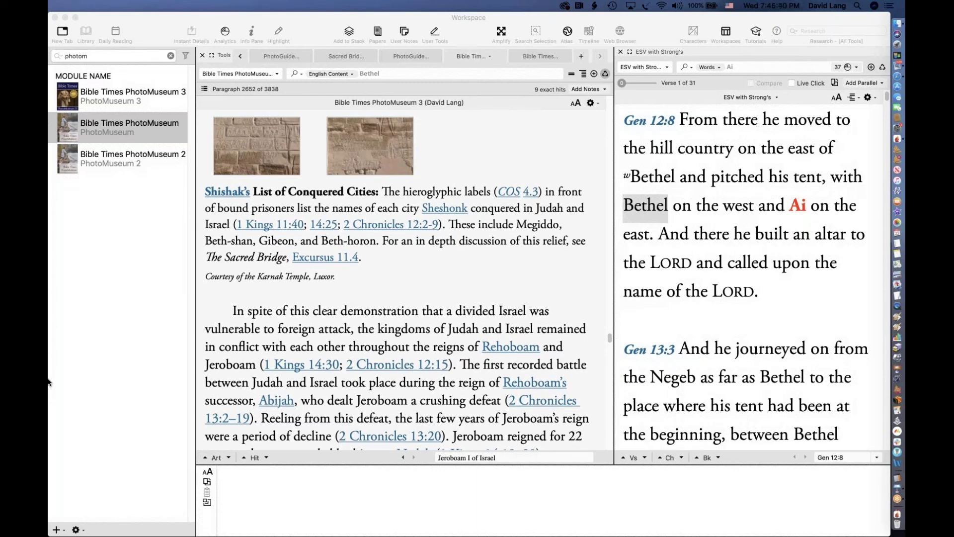
click(172, 56)
scroll(145, 237, down, 5)
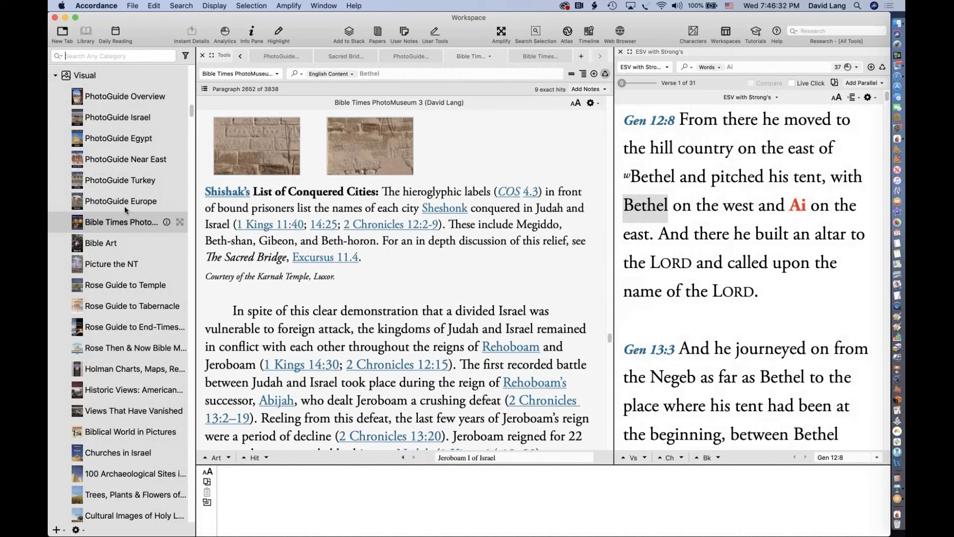
- Show the PhotoMuseum 3 contents with a narrower list, expand Egyptian Religion under Egyptians, and open the Solar Deities article
click(203, 90)
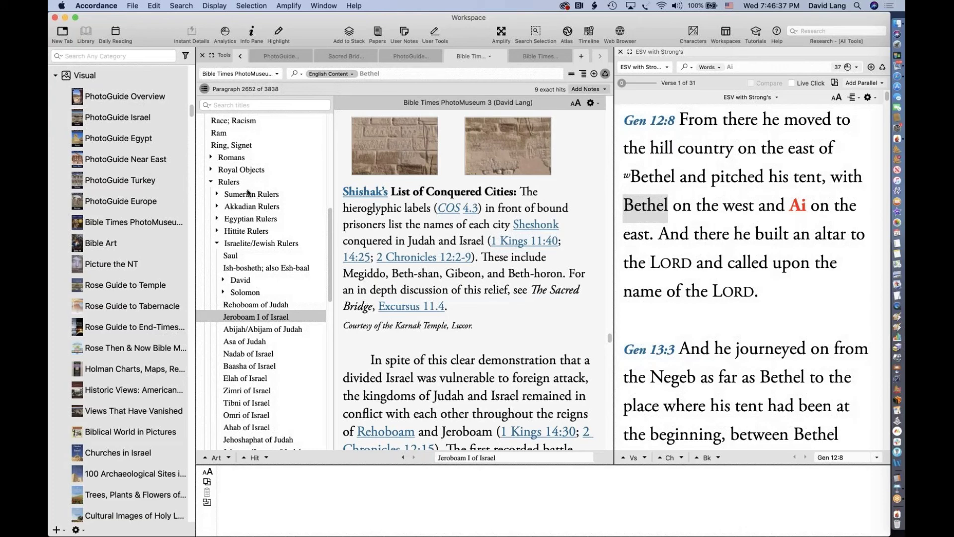
drag(330, 209, 278, 208)
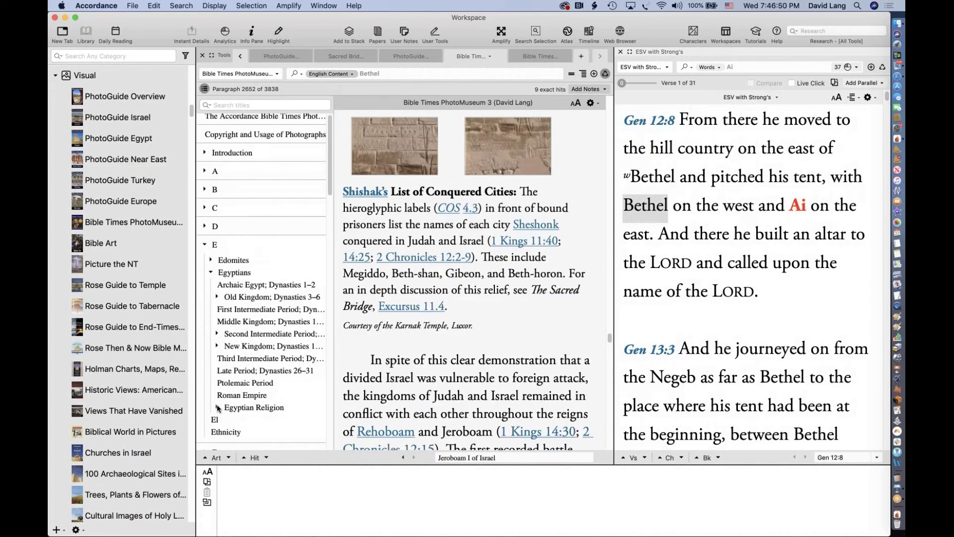
click(217, 408)
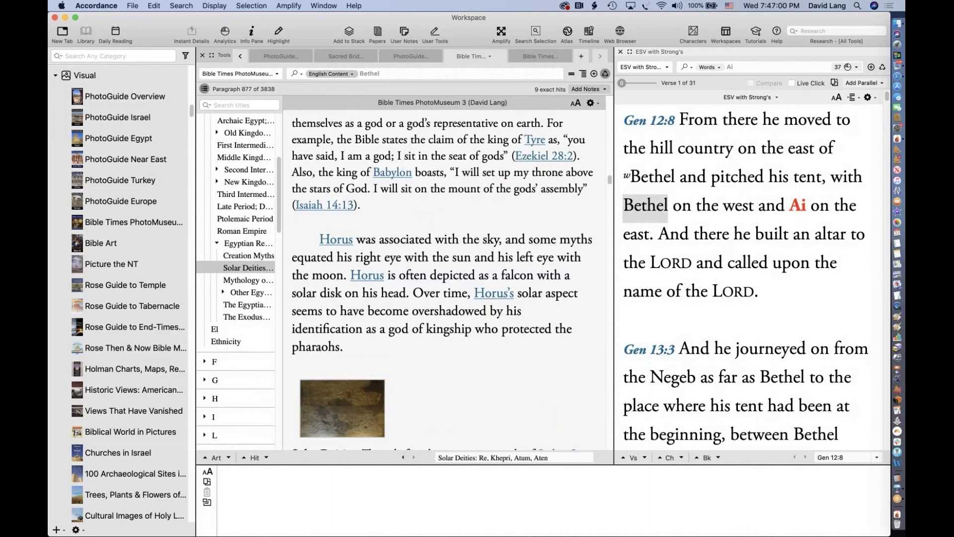
- View the enlarged Solar Deities relief from the mortuary temple of Sethos I, then close the picture view
scroll(419, 231, down, 5)
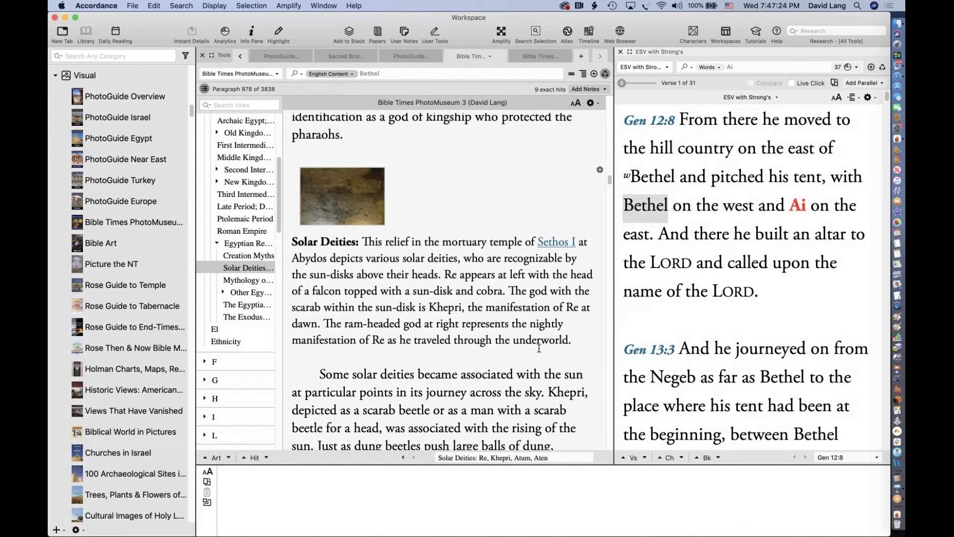
click(379, 199)
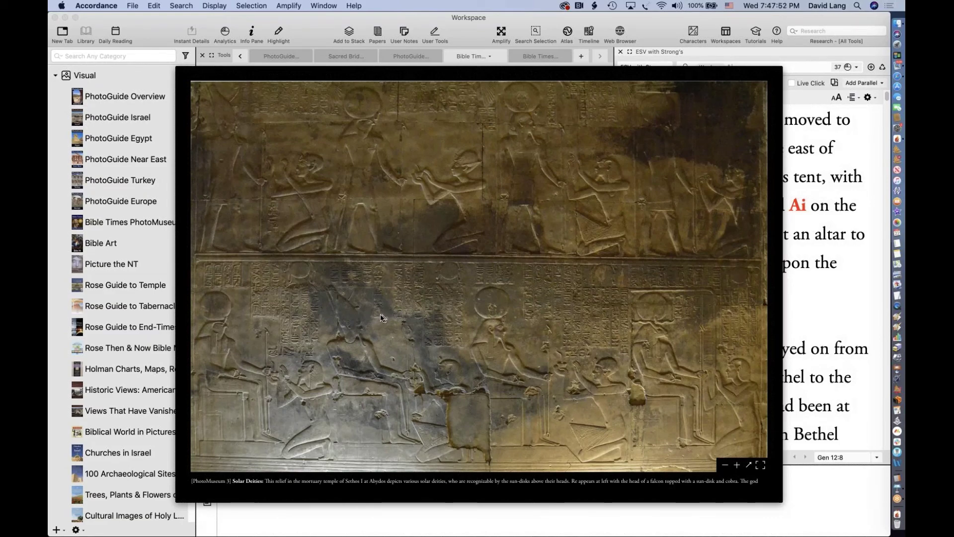
mouse_move(375, 313)
click(838, 253)
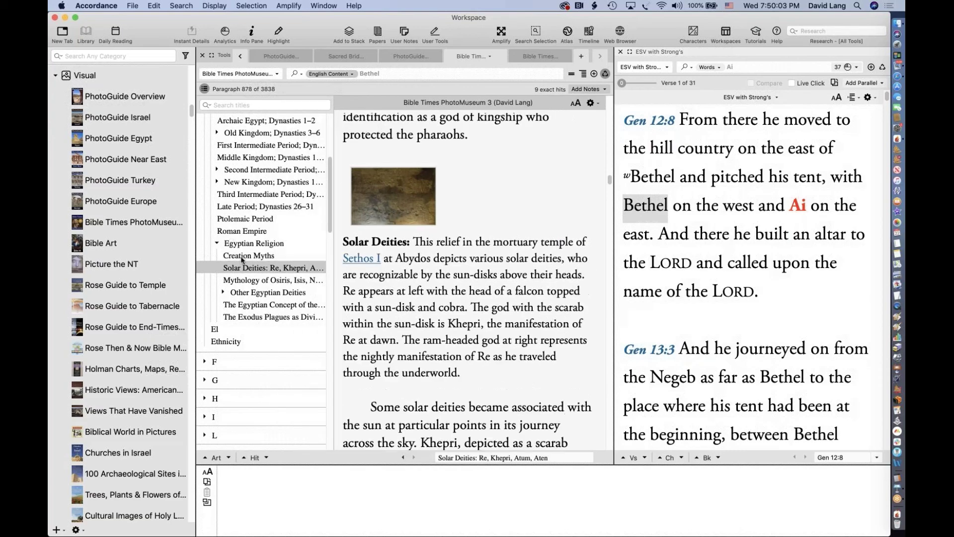
- Browse the contents to Egyptian Rulers and open the Tuthmosis IV article, followed by the Tutankhamun article
scroll(277, 326, down, 10)
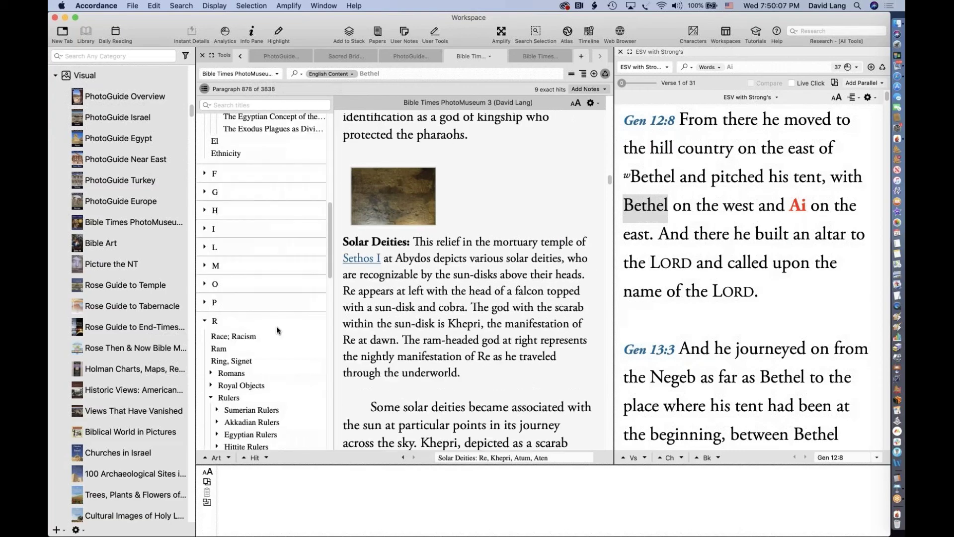
scroll(250, 314, up, 10)
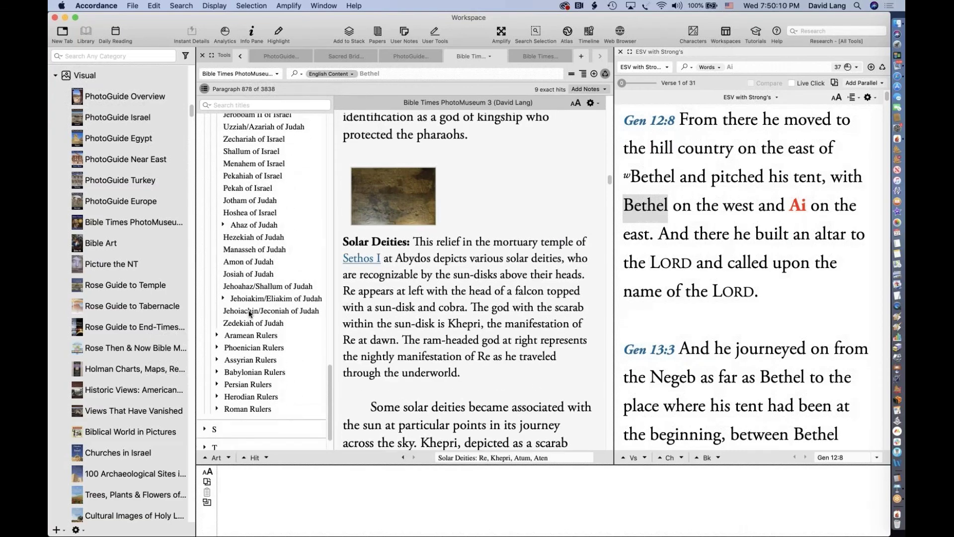
scroll(250, 313, up, 8)
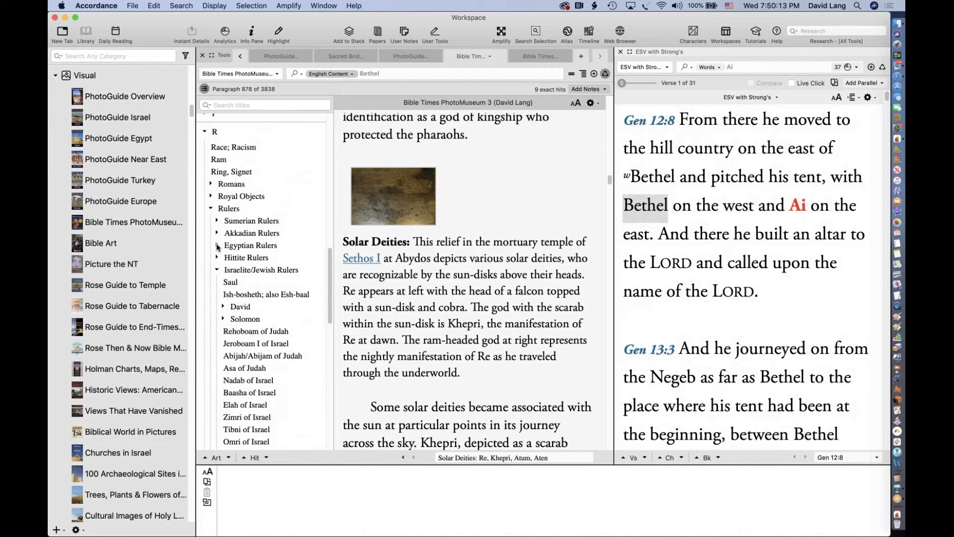
click(217, 247)
scroll(239, 269, down, 5)
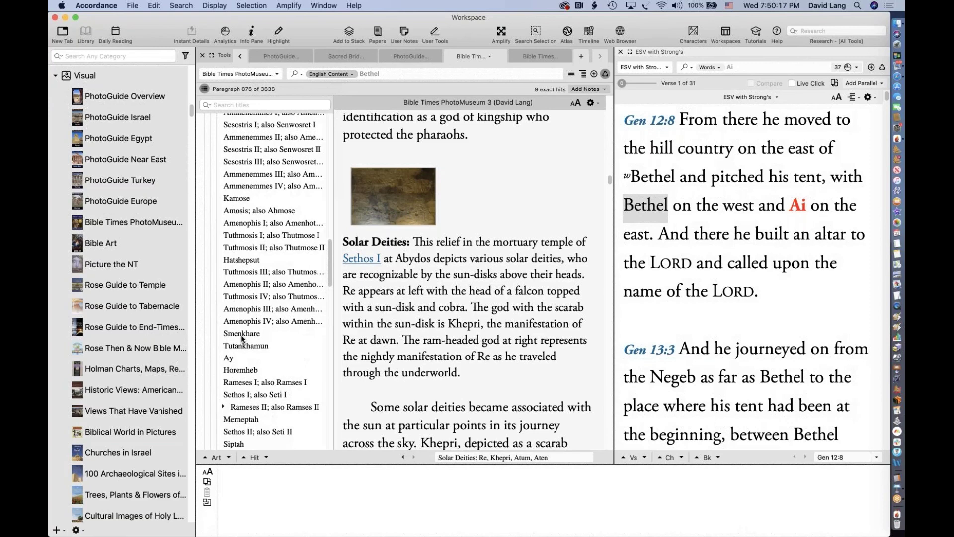
click(237, 290)
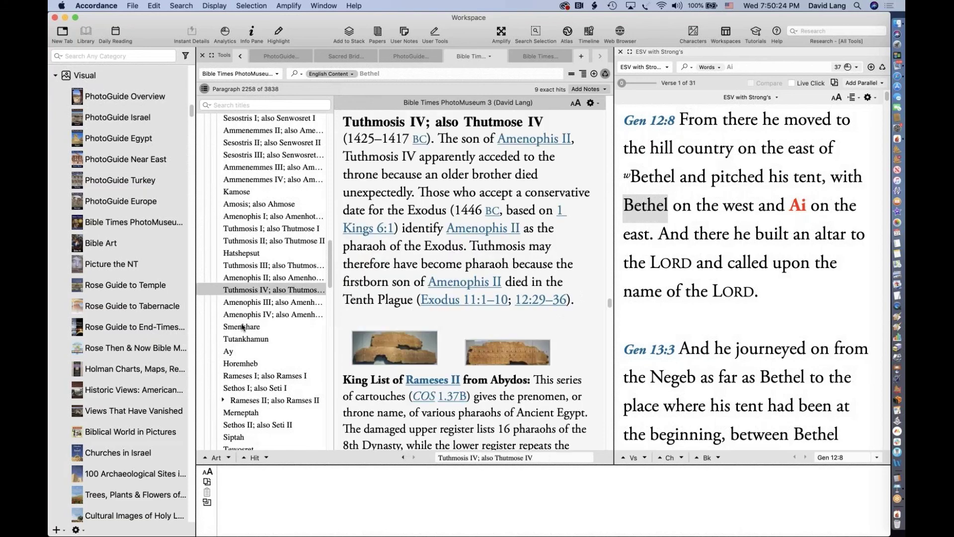
click(239, 339)
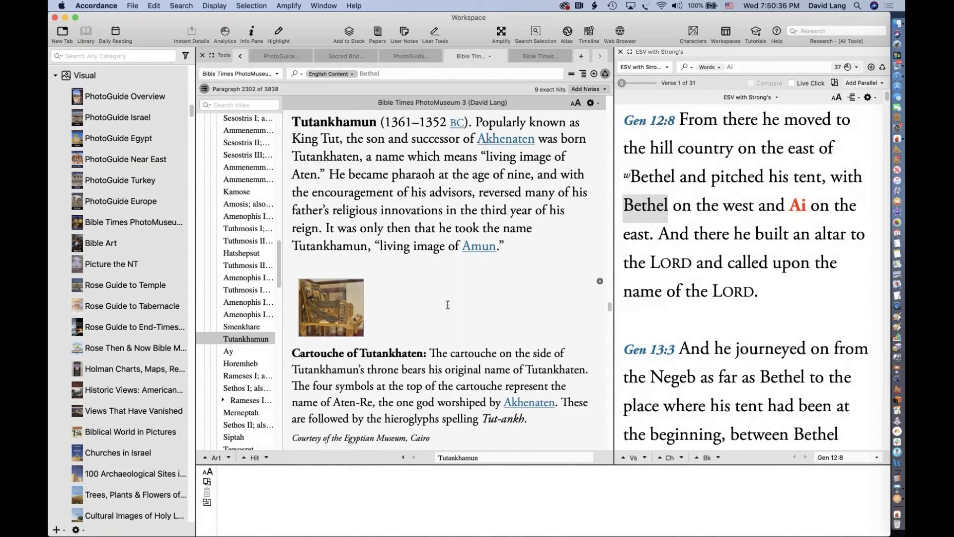
- Look through the Tutankhamun article and page through the enlarged pictures of the Tutankhaten and Tutankhamun cartouches
scroll(448, 305, down, 1)
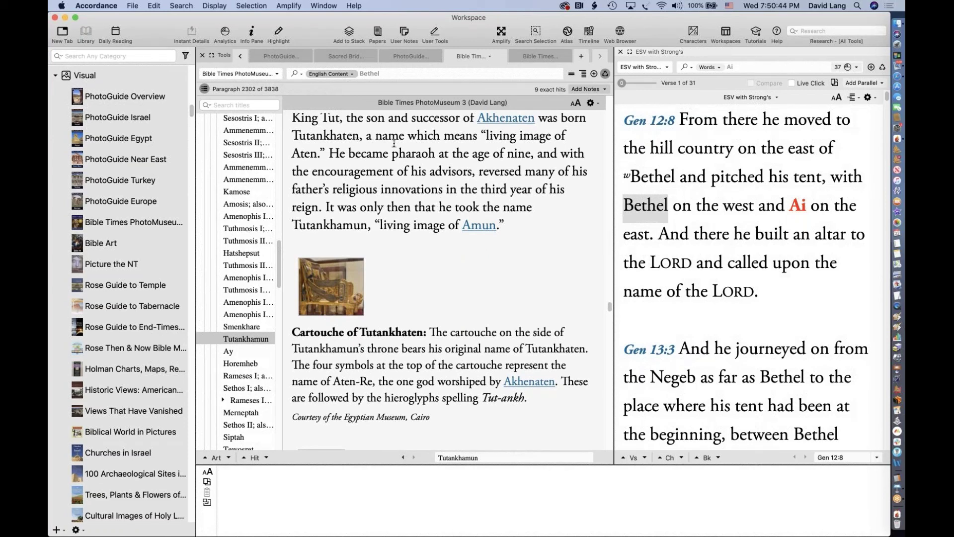
mouse_move(517, 126)
scroll(451, 328, down, 5)
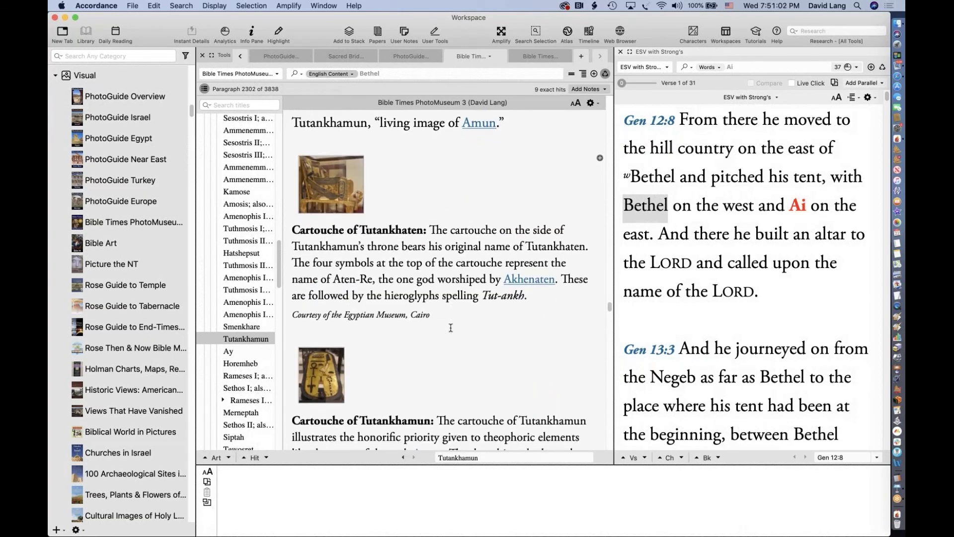
click(327, 176)
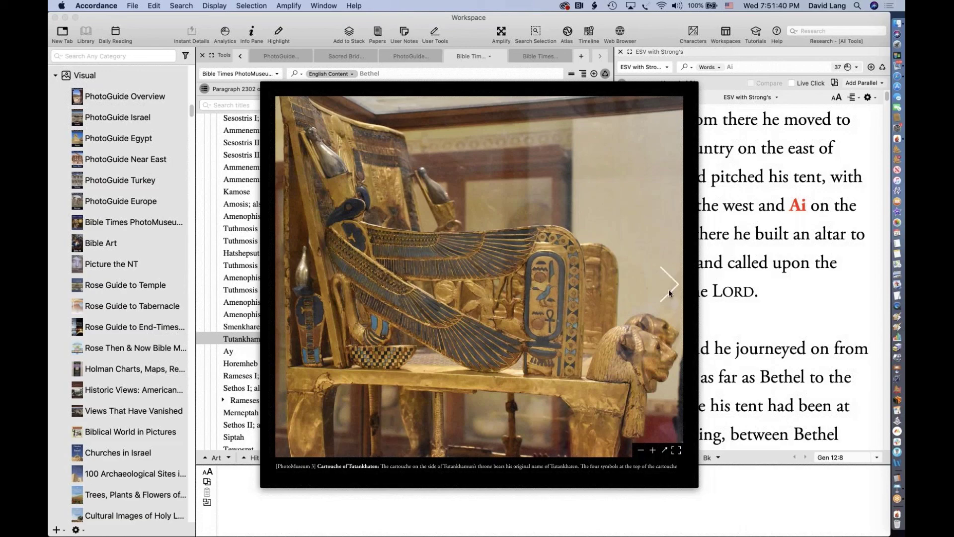
click(670, 289)
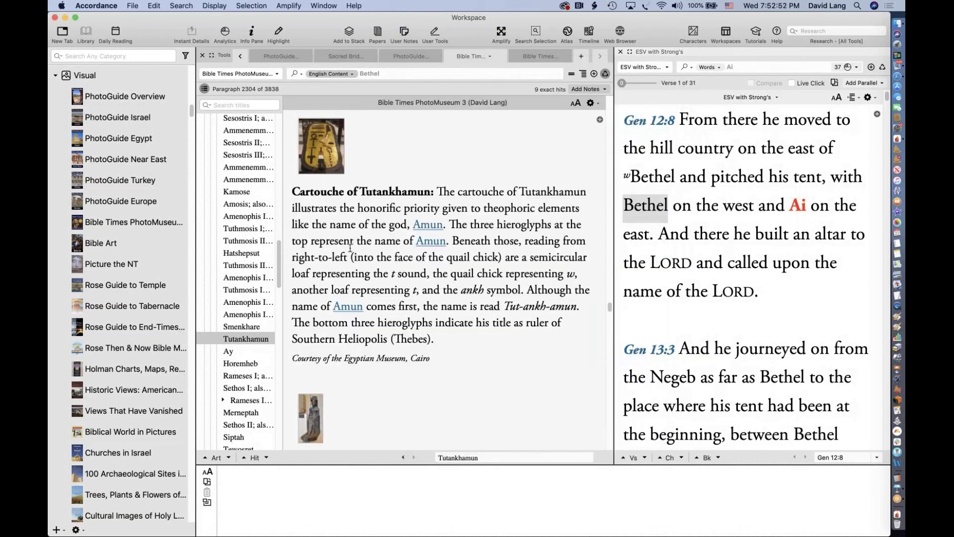
- Browse the contents to Writing under W, expand History of Writing, and open the Egyptian Hieroglyphs article
scroll(243, 394, down, 15)
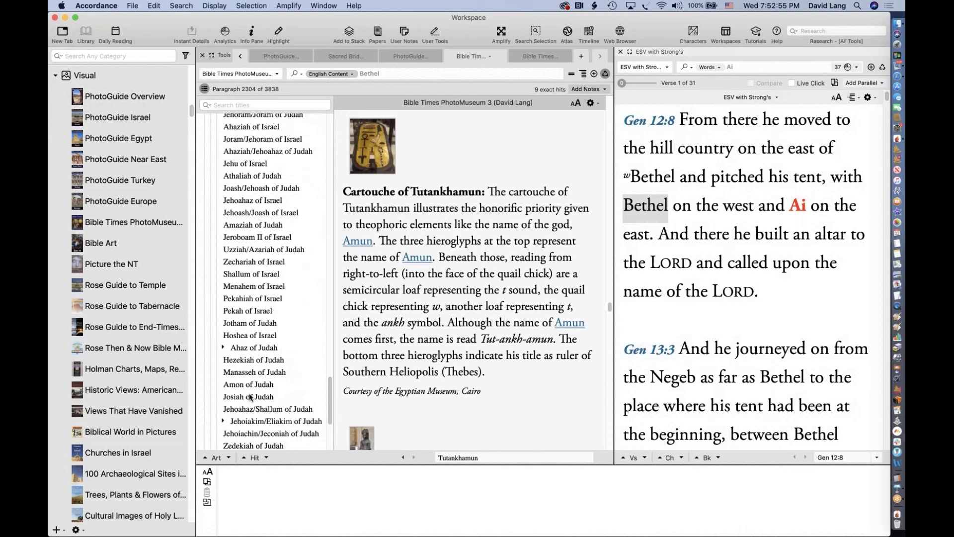
scroll(249, 396, down, 5)
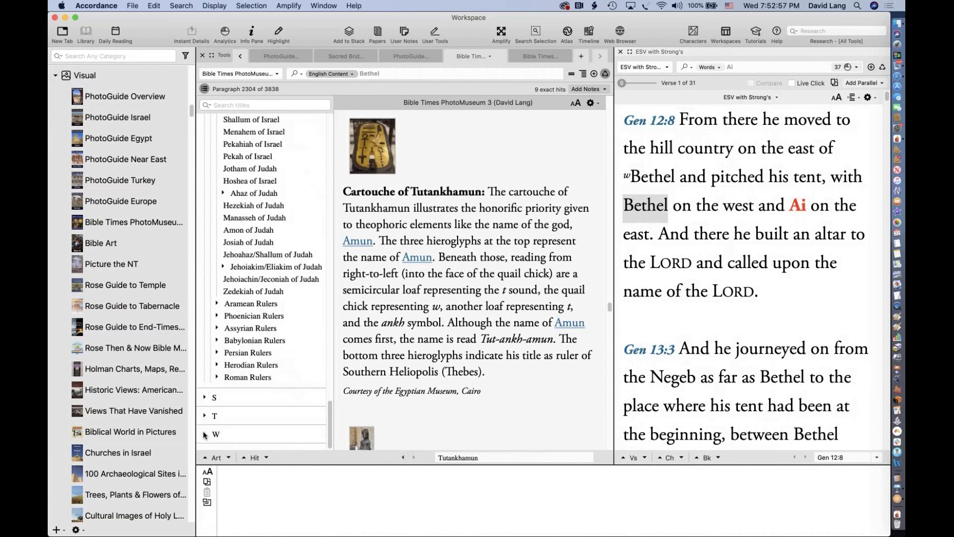
click(204, 434)
click(227, 292)
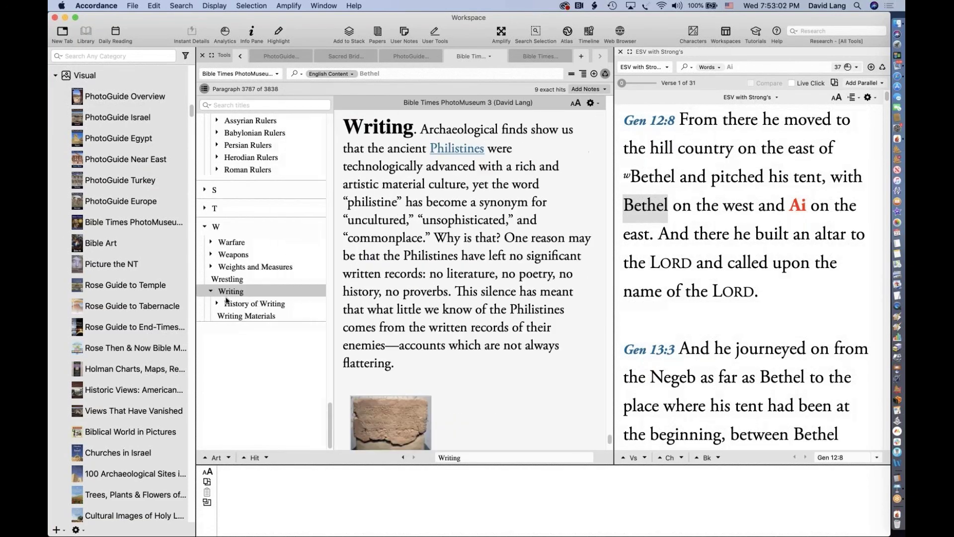
click(217, 303)
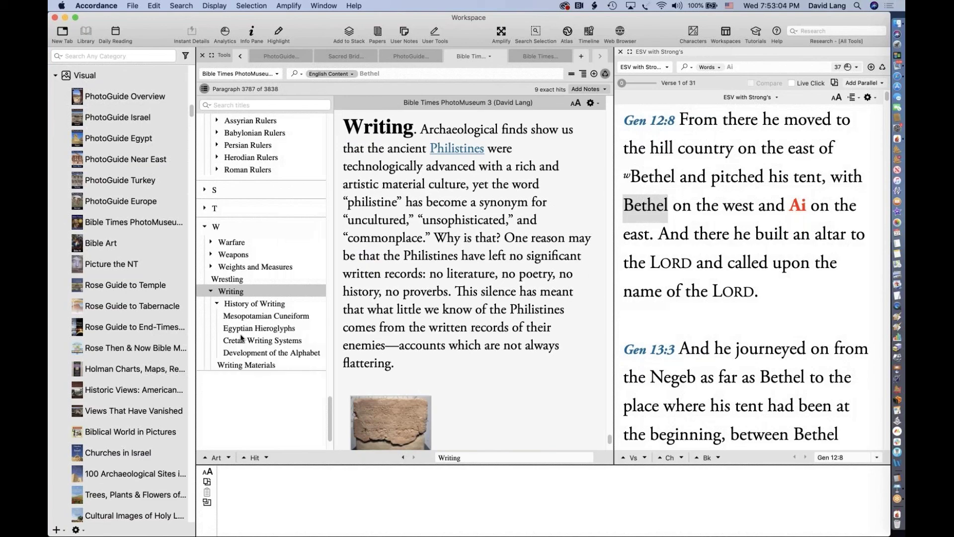
click(240, 329)
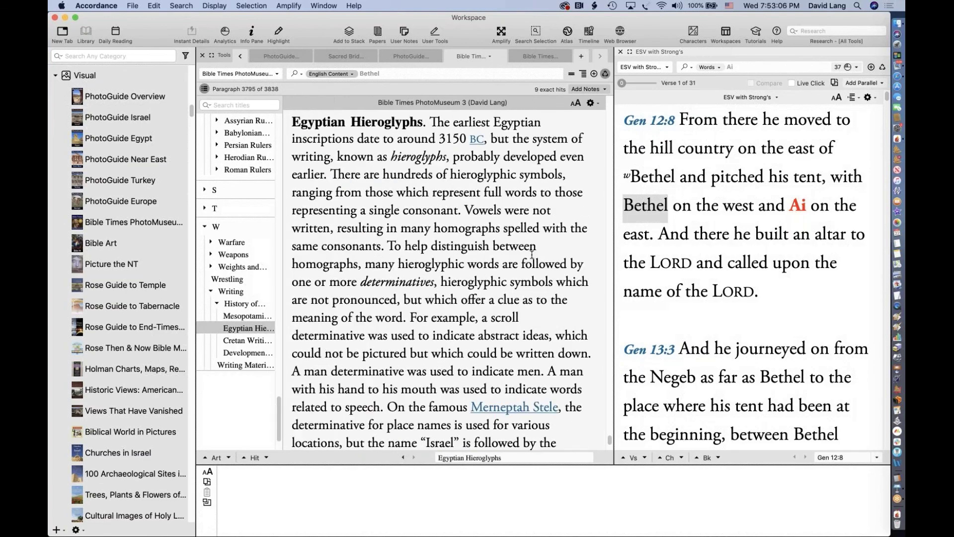
- Find the Merneptah Stele pictures in the Egyptian Hieroglyphs article and view both the inscription close-up and the whole stele enlarged
scroll(532, 254, down, 10)
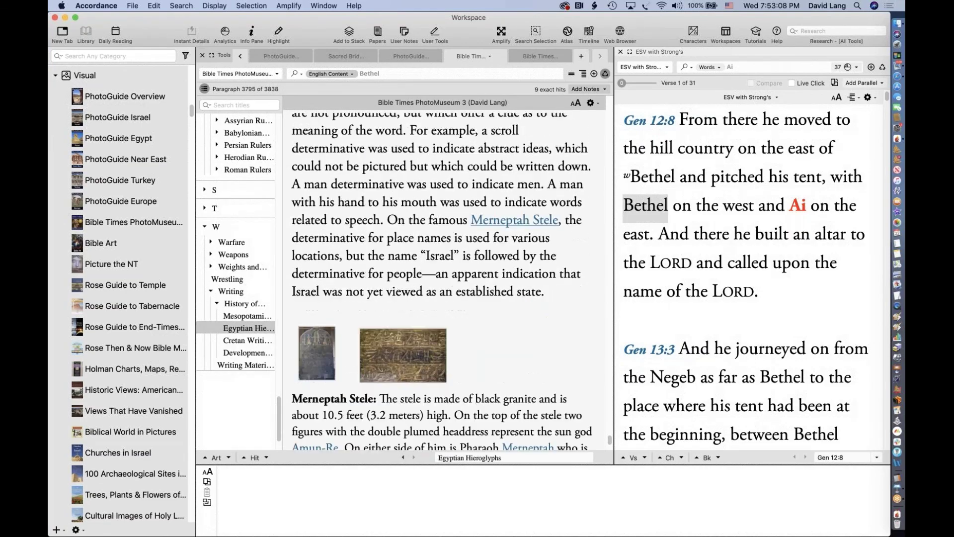
scroll(442, 281, down, 4)
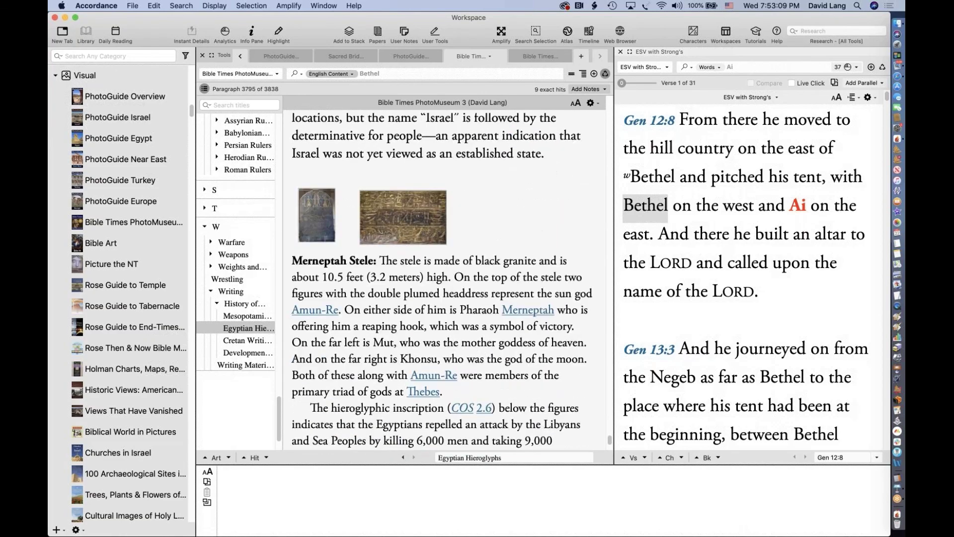
scroll(442, 280, down, 1)
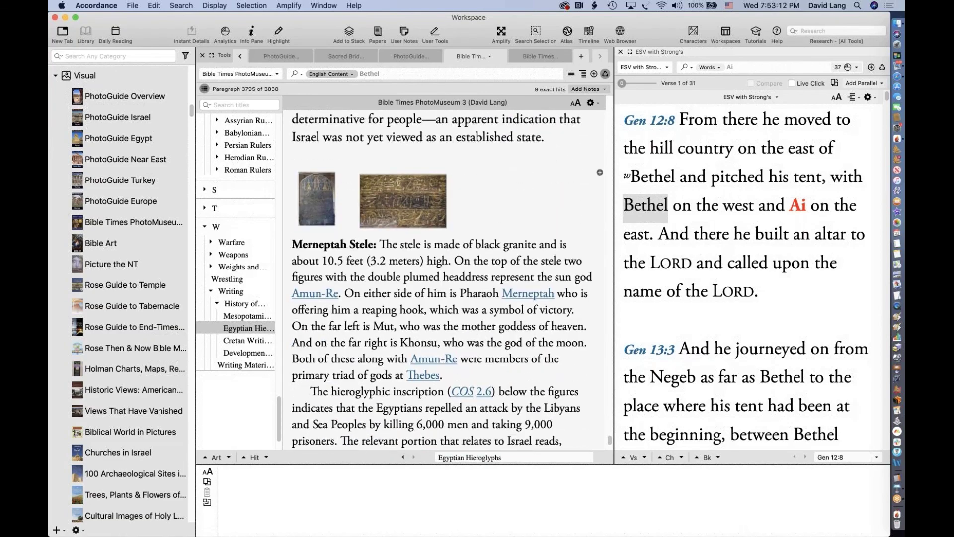
click(403, 201)
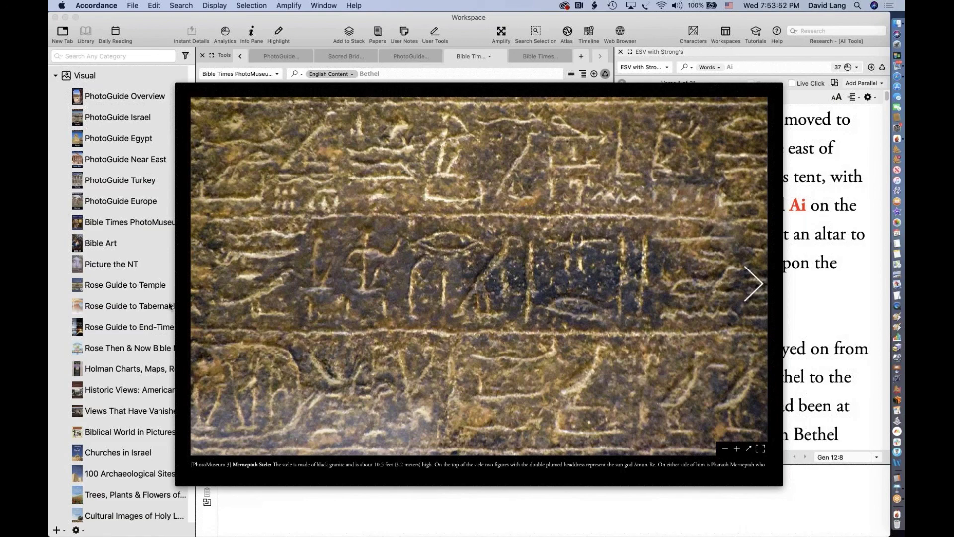
click(203, 286)
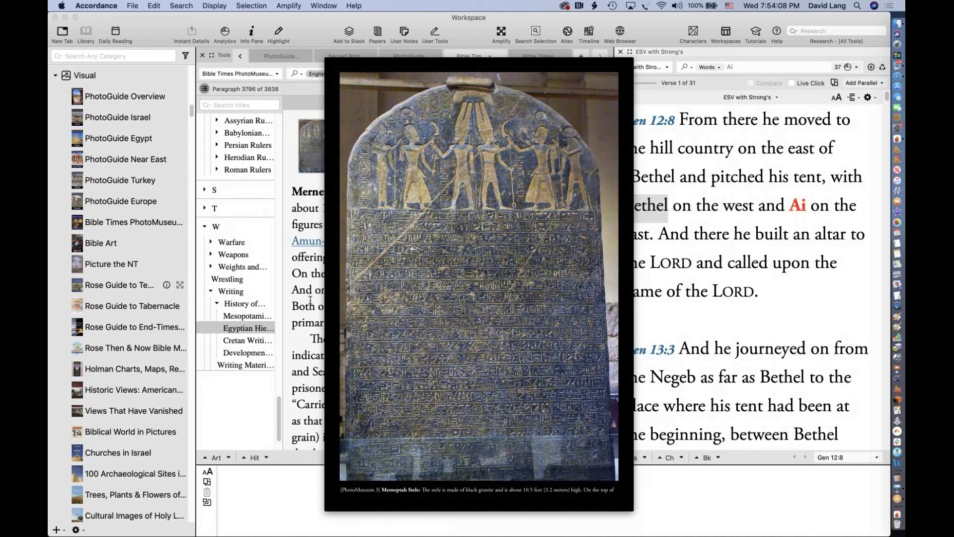
click(418, 143)
click(419, 143)
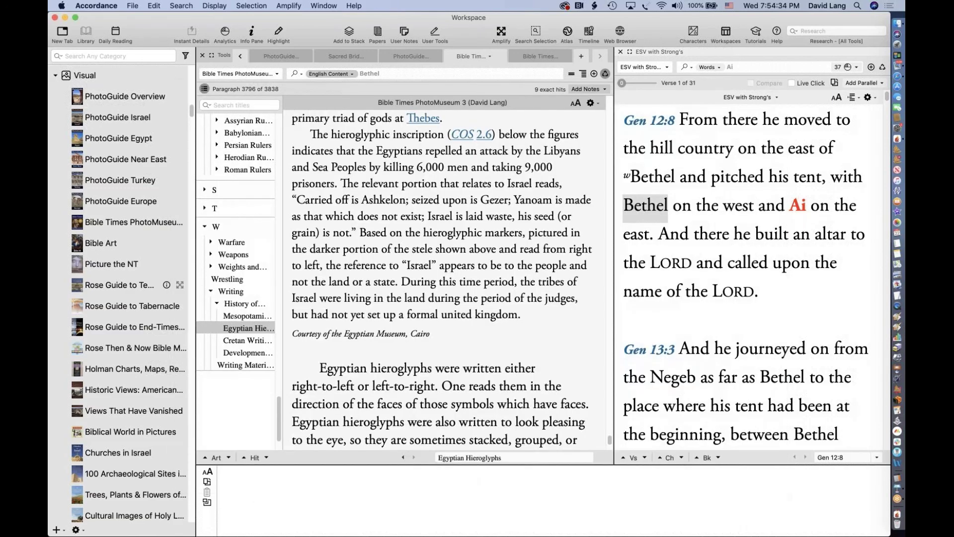
- Read on to the Redjedef or Djedefre? cartouche, examine its enlarged picture alongside the caption, and continue to the passage on Egyptian texts
scroll(463, 281, down, 5)
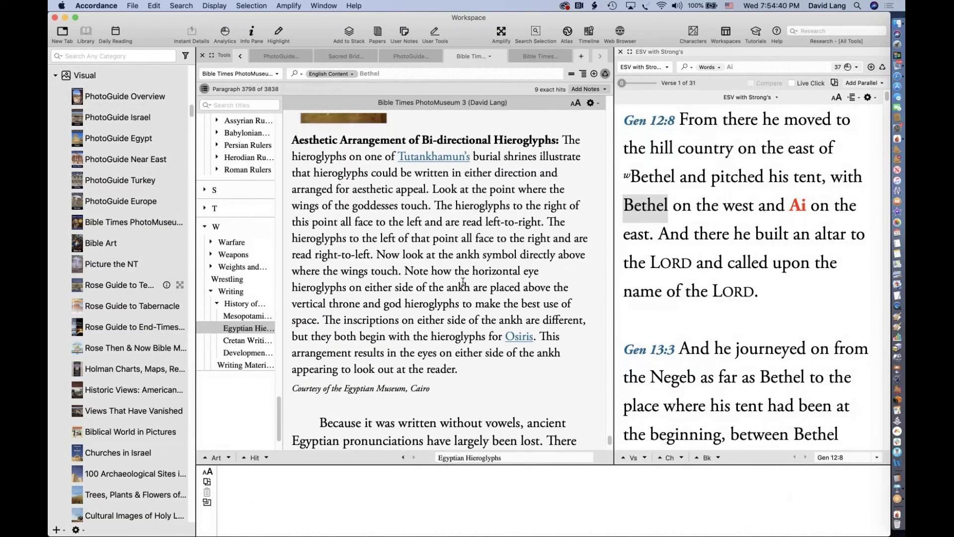
scroll(463, 282, down, 3)
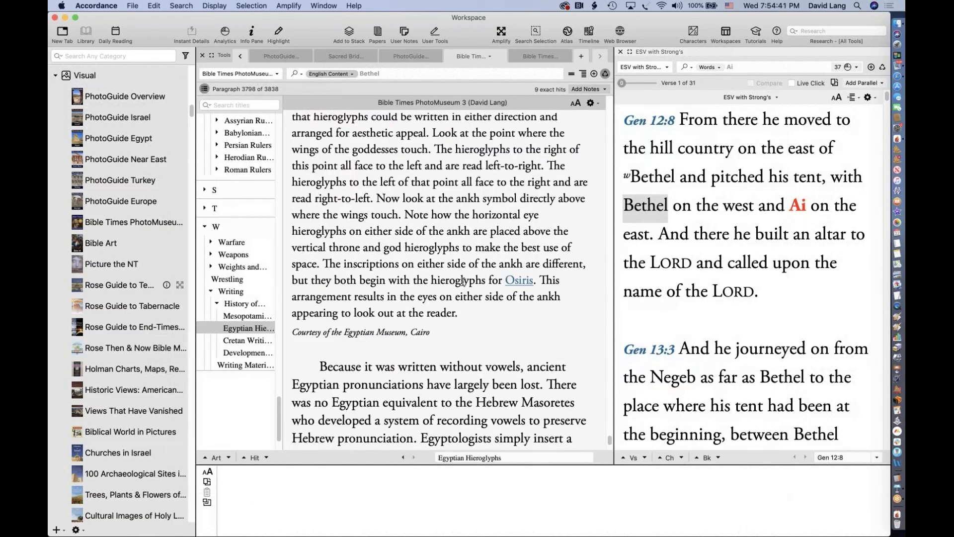
scroll(463, 282, down, 10)
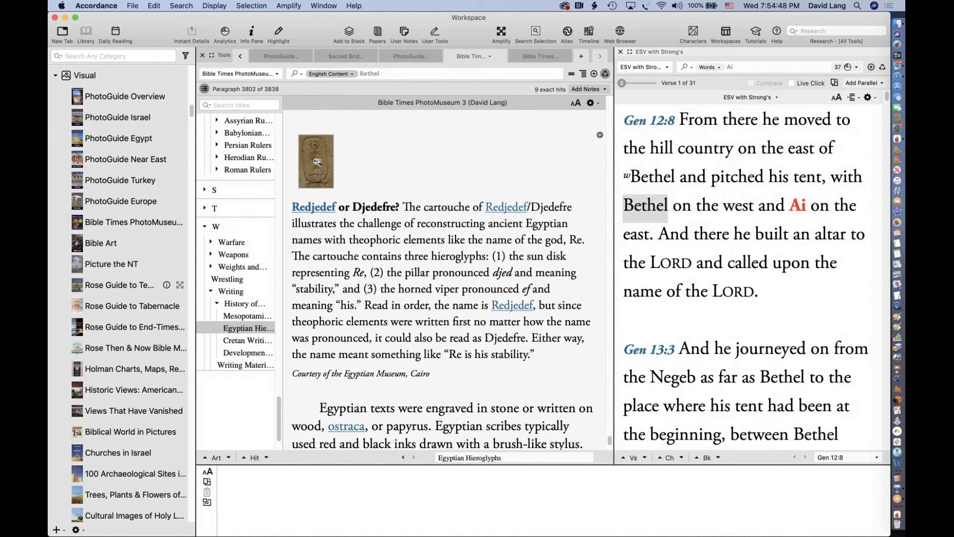
click(316, 162)
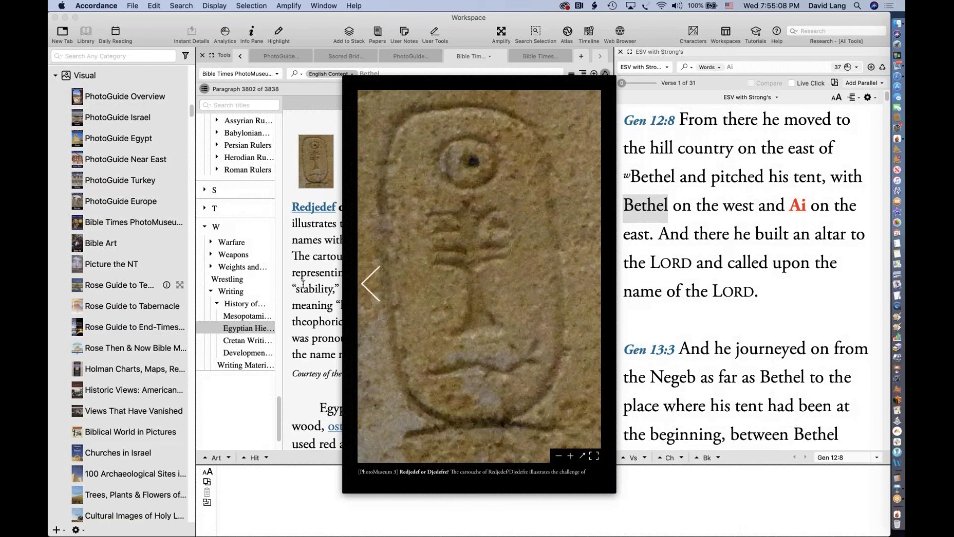
click(309, 267)
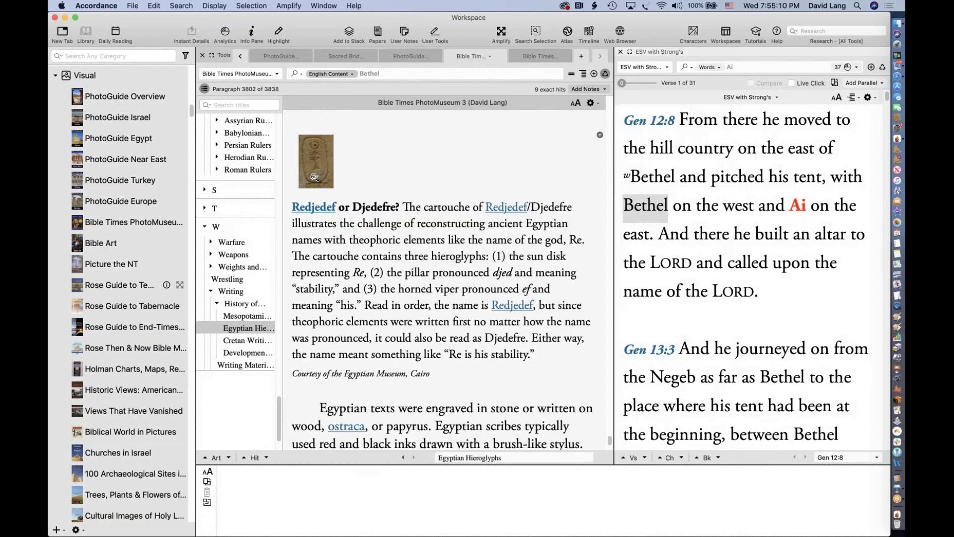
mouse_move(326, 213)
click(321, 160)
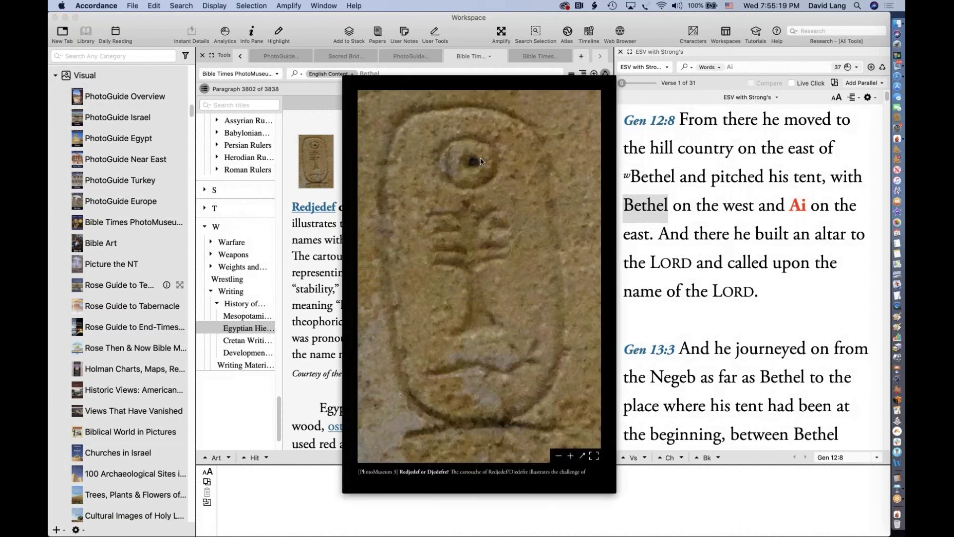
click(413, 386)
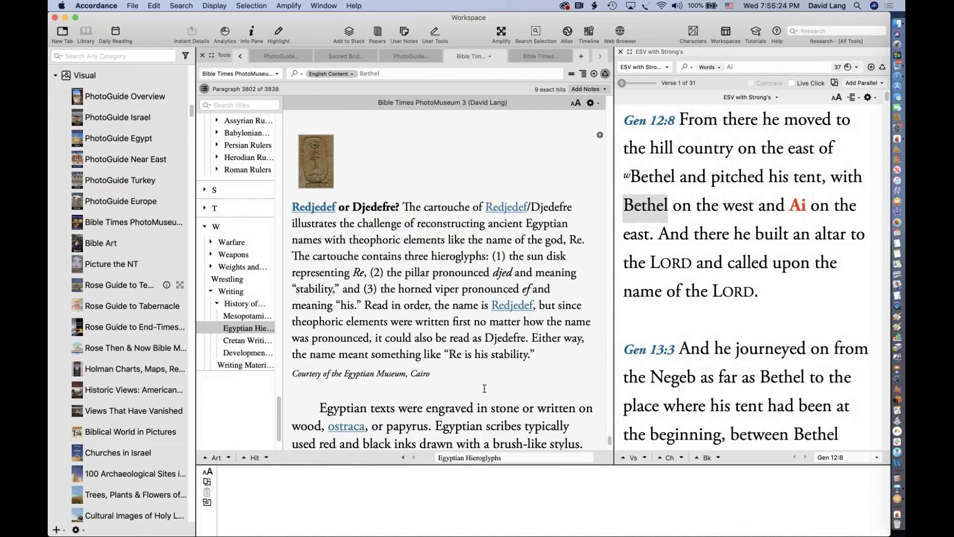
scroll(485, 389, down, 3)
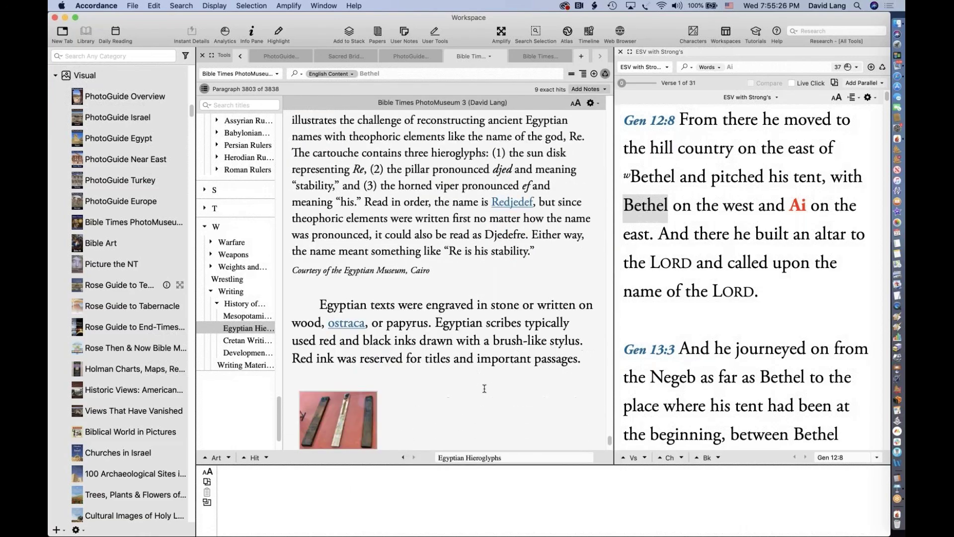
- Go to the Seal article under S in PhotoMuseum 3 and view the "Seal of Jezebel?" picture enlarged
scroll(485, 389, up, 3)
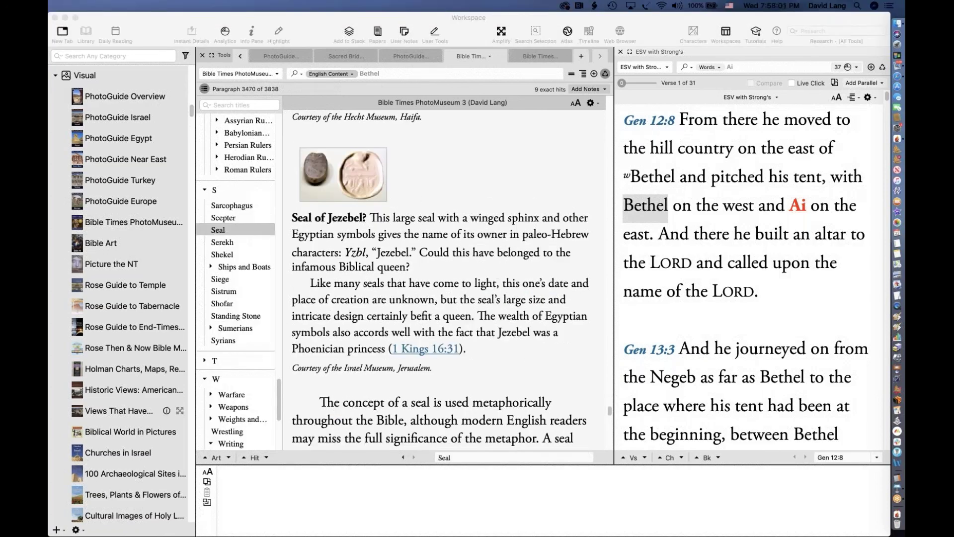
click(360, 177)
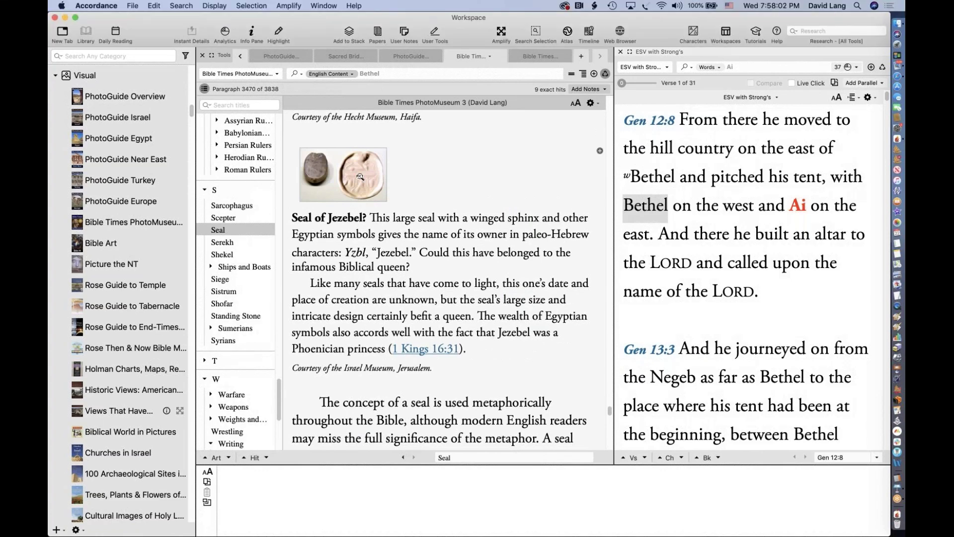
click(360, 177)
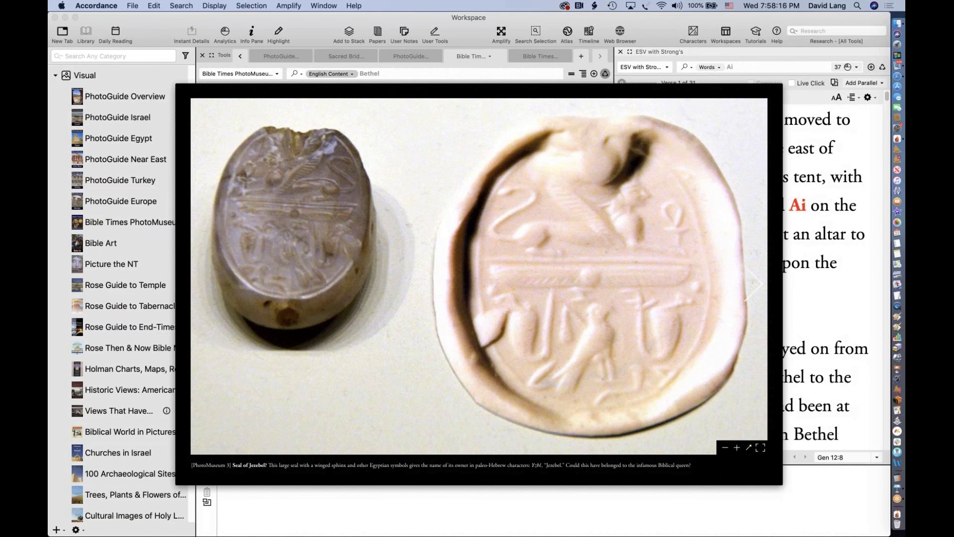
click(837, 256)
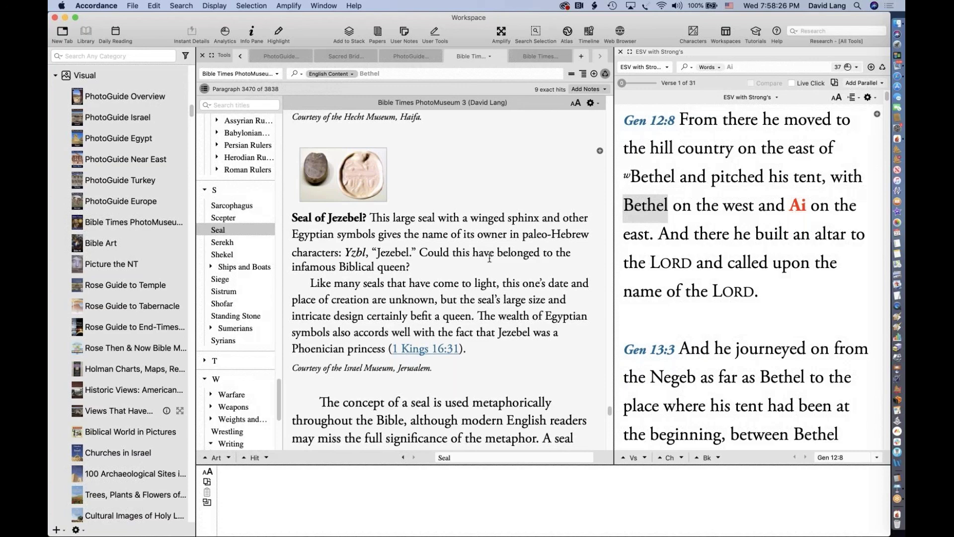
- Look through the Hebrew seal pictures and captions further down the Seal article, as far as the Lion Seal of Shema
scroll(495, 255, down, 15)
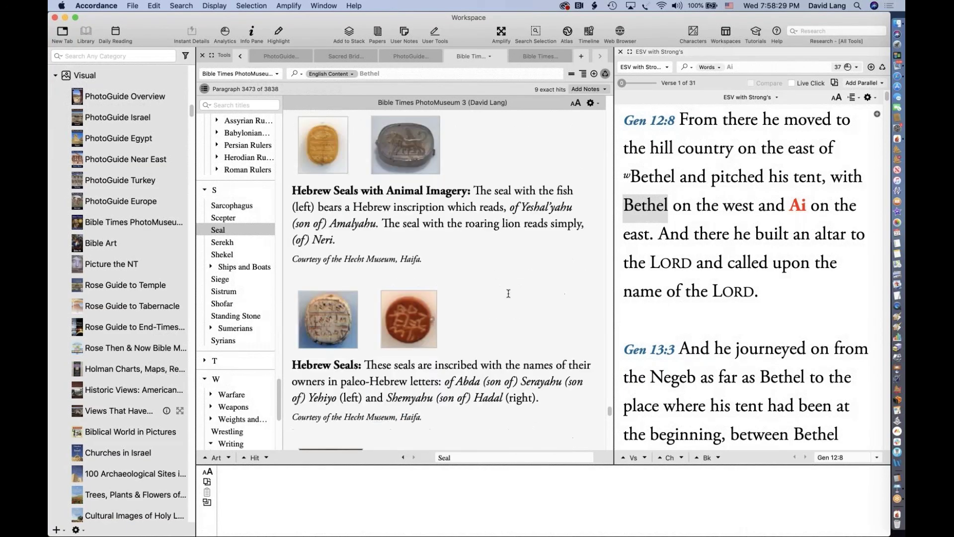
scroll(508, 293, down, 2)
scroll(374, 189, up, 5)
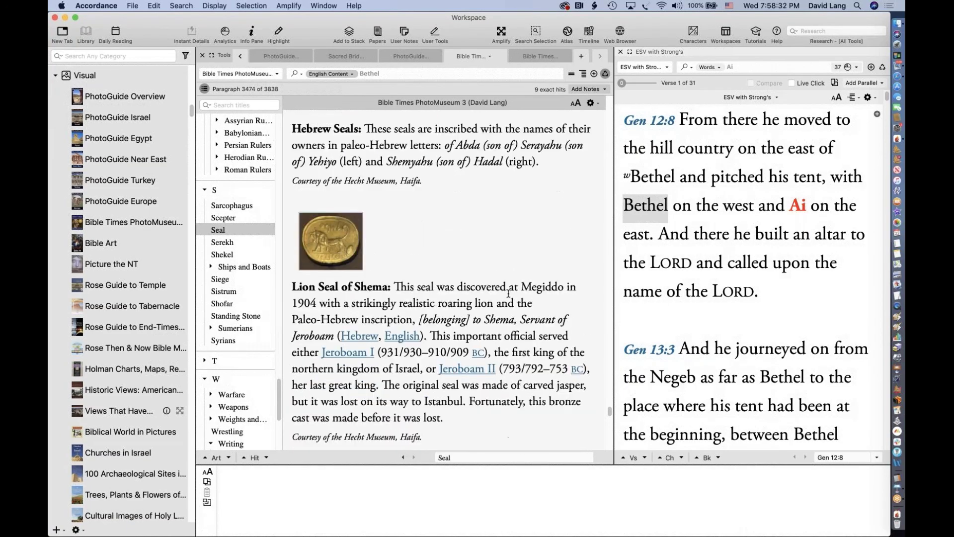